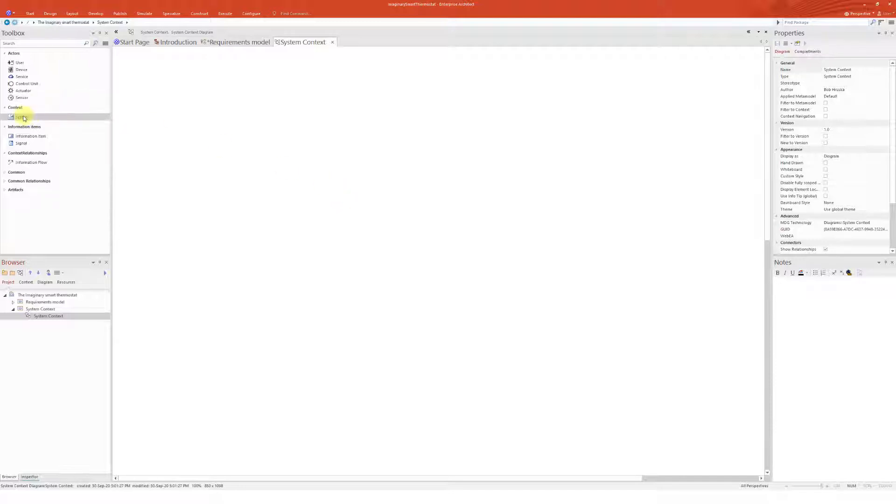
Add a System element named Smart Thermostat to the System Context diagram
left_click_drag(20, 118, 341, 183)
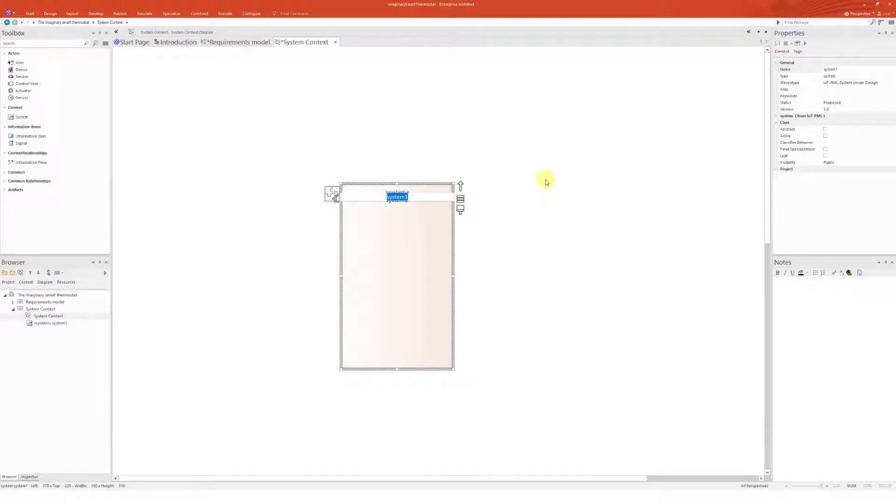
type("Smart")
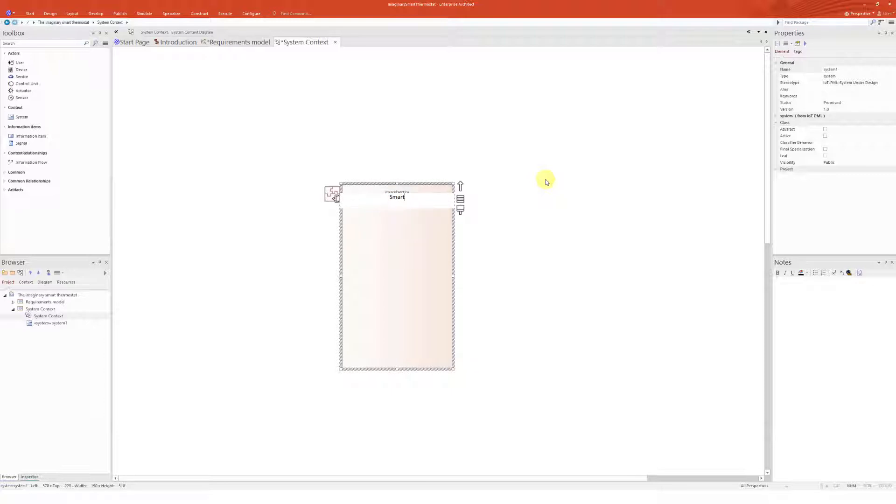
type(" Thermostat")
key("Return")
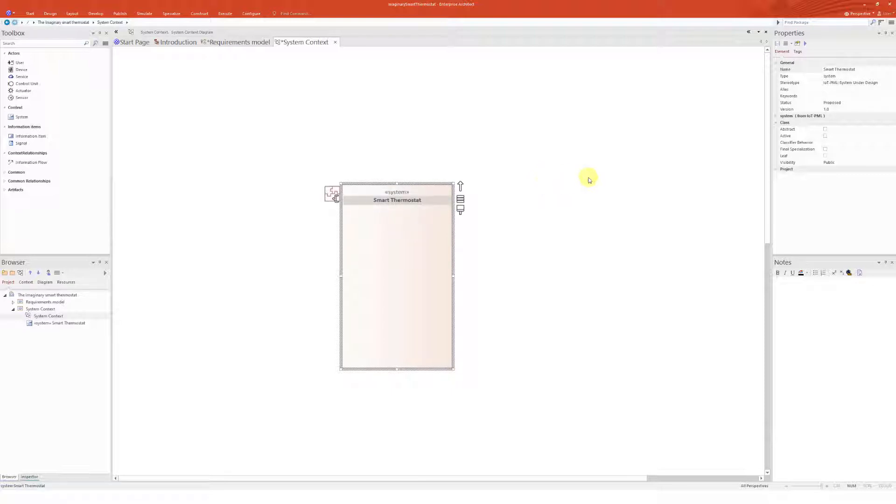
Place the User, Boiler controller and Smart thermostat cloud elements from the Requirements model onto the diagram as links
left_click(13, 302)
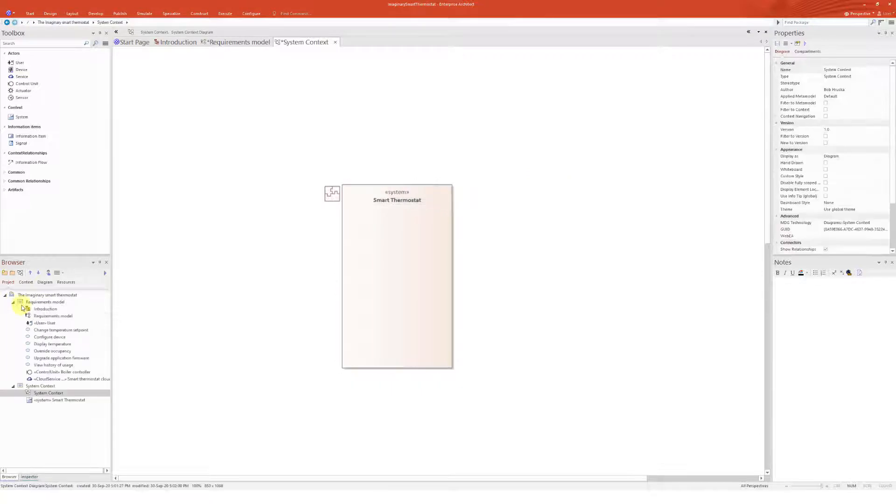
left_click(43, 323)
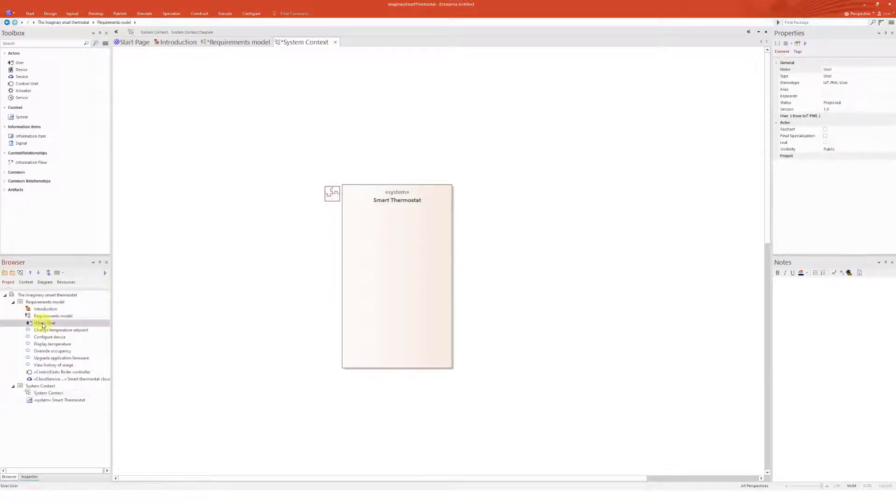
left_click(41, 373, "ctrl")
left_click(51, 379, "ctrl")
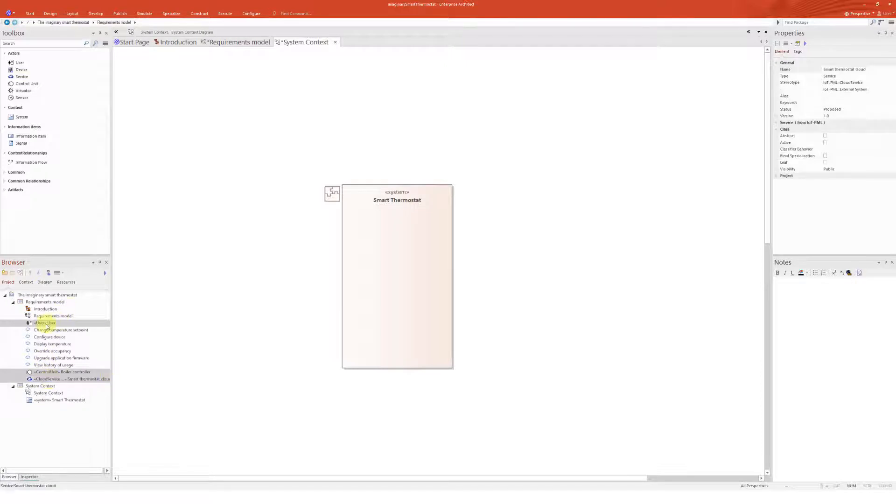
left_click_drag(47, 327, 216, 216)
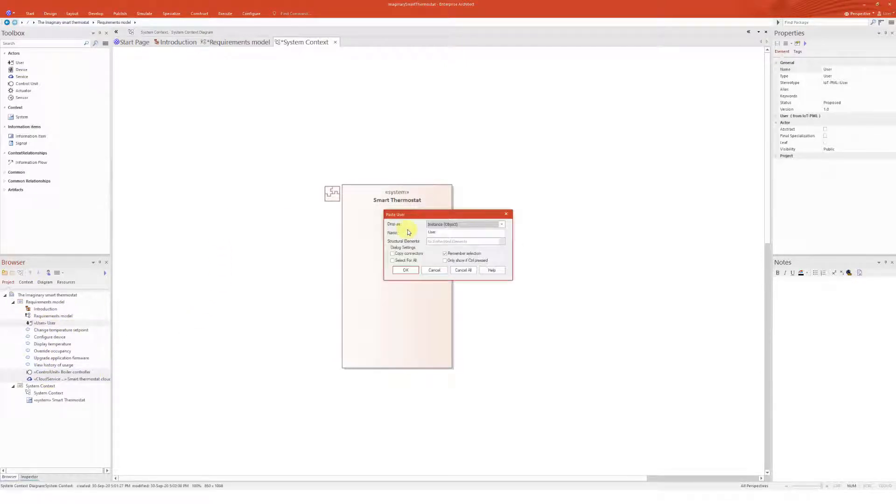
left_click(451, 225)
left_click(443, 232)
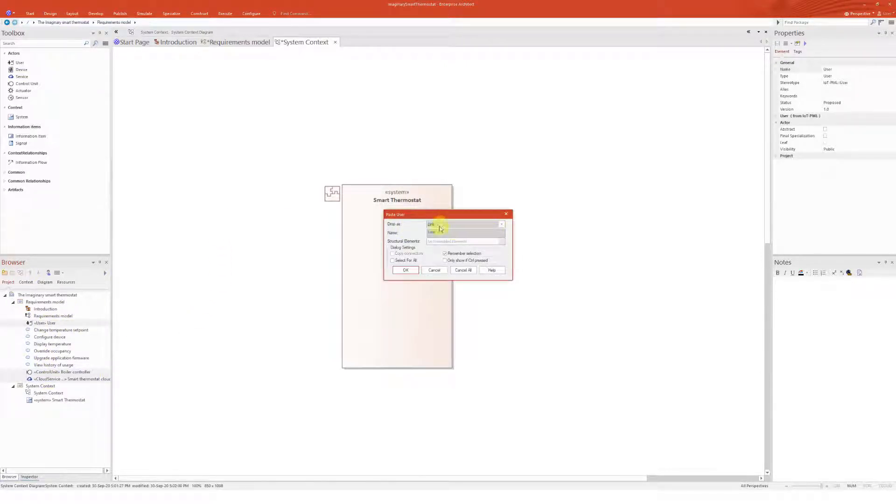
left_click(406, 270)
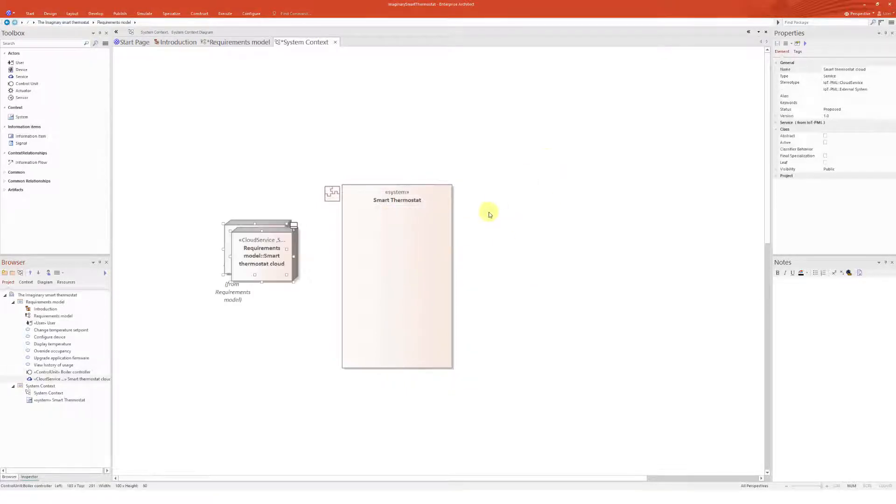
Arrange the cloud service and boiler controller to the right of the Smart Thermostat system
left_click(489, 214)
left_click_drag(279, 259, 546, 196)
left_click_drag(261, 245, 478, 273)
left_click(227, 234)
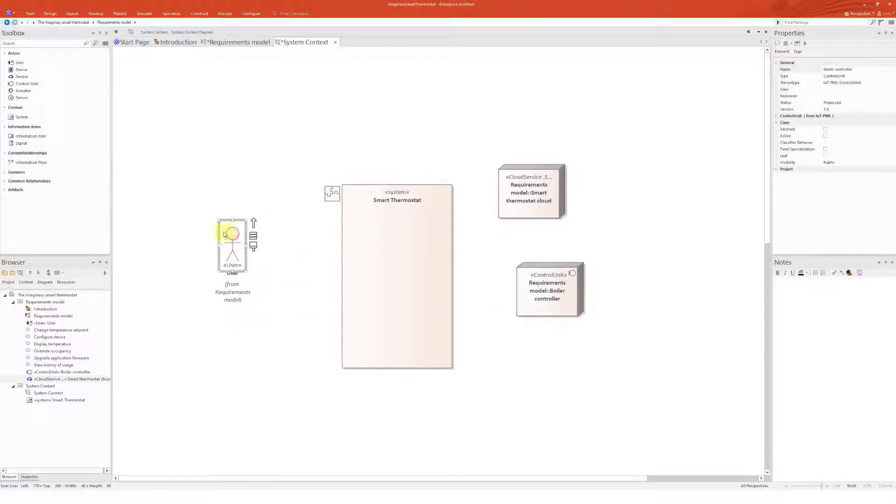
Open the diagram properties and turn off showing element namespaces
double_click(379, 139)
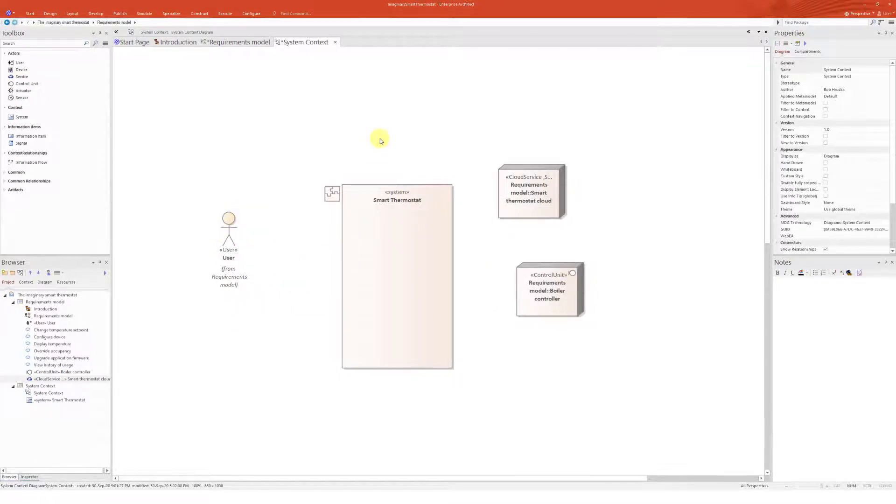
left_click(64, 140)
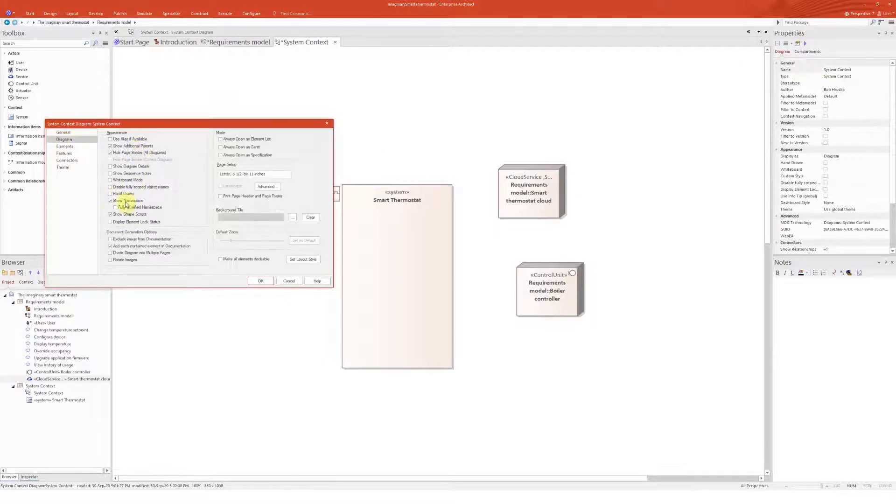
left_click(261, 281)
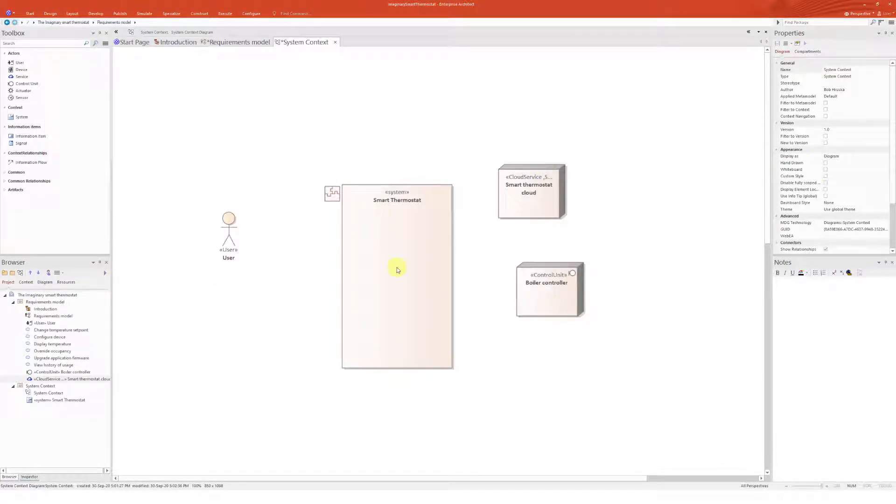
Rearrange the system, cloud service, boiler controller and User actor into a more compact layout
left_click_drag(400, 277, 361, 213)
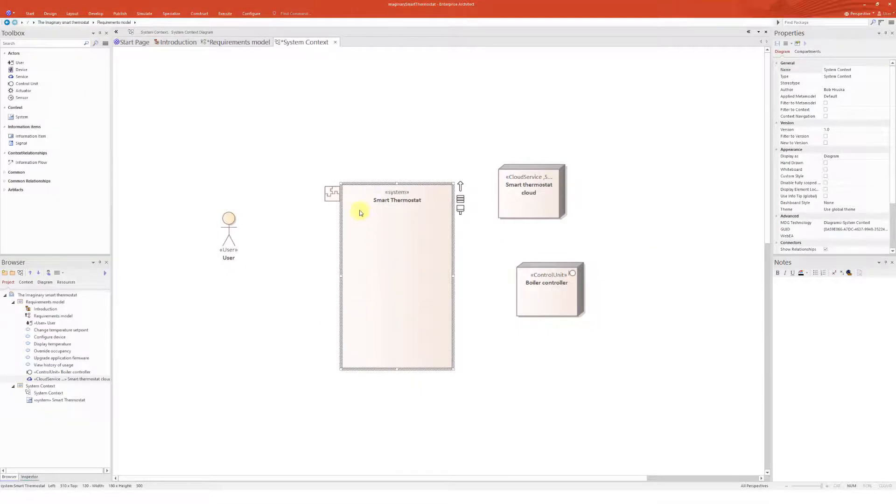
left_click_drag(521, 199, 503, 168)
left_click_drag(574, 286, 514, 280)
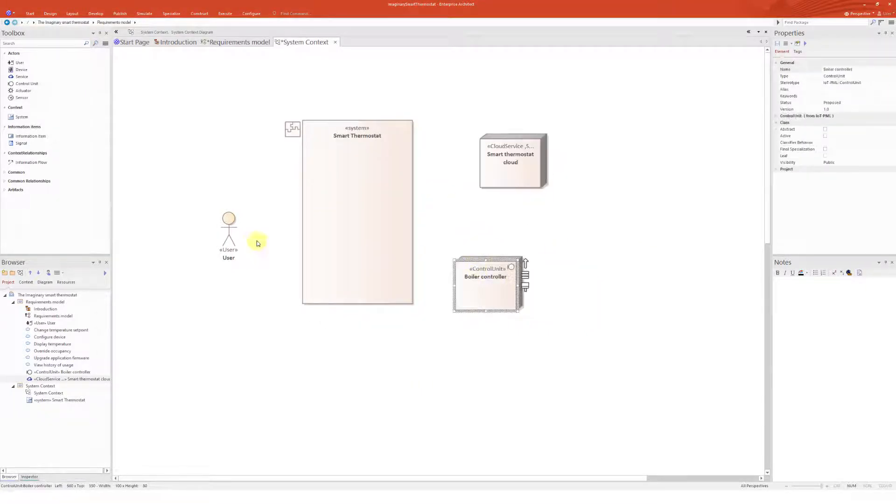
left_click_drag(232, 232, 232, 214)
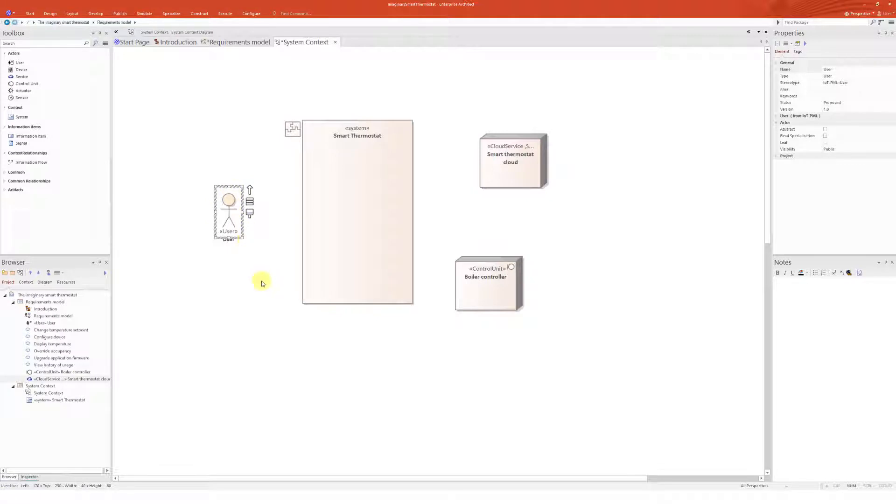
Draw an information flow from the User to Smart Thermostat and start adding a new conveyed item under System Context
left_click(29, 163)
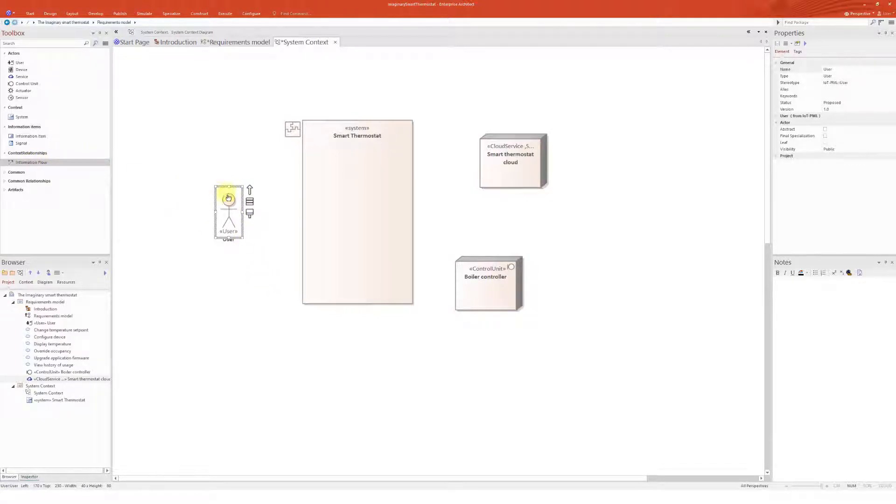
left_click_drag(226, 200, 314, 196)
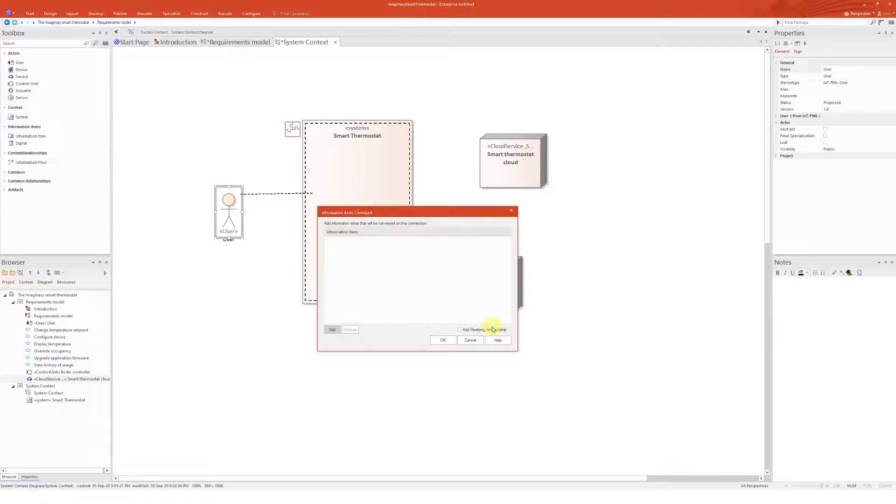
left_click(334, 330)
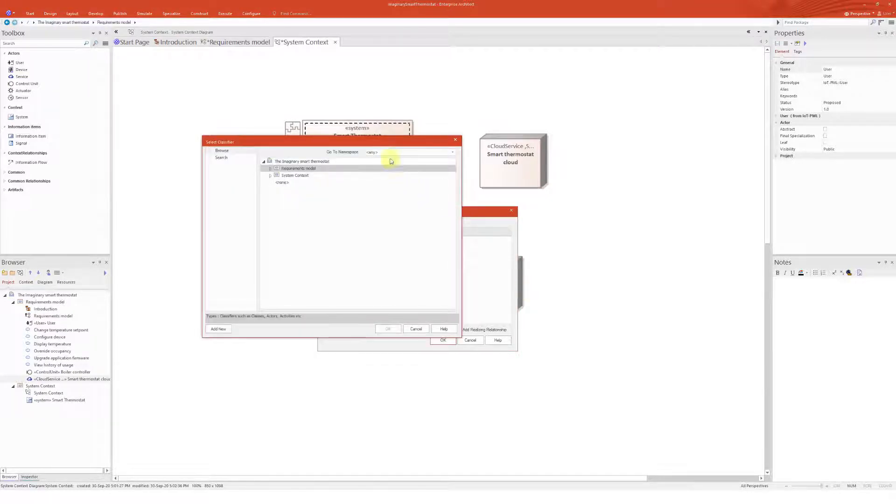
left_click_drag(378, 141, 658, 146)
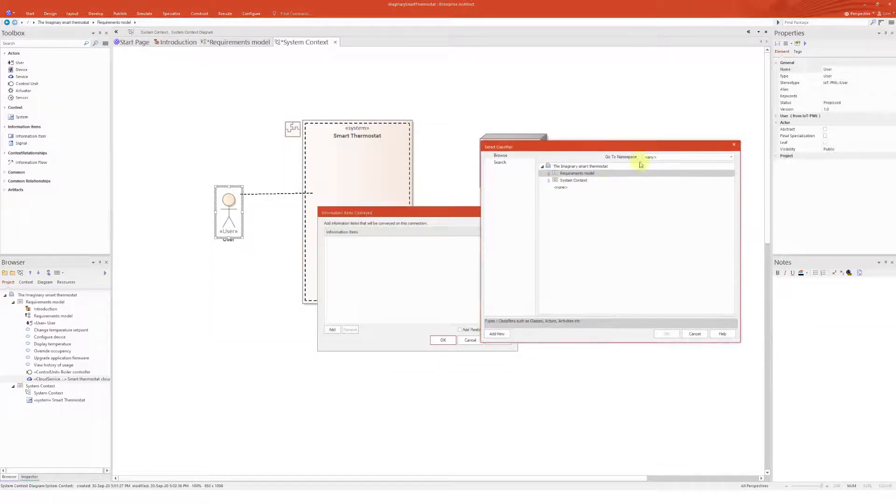
left_click(549, 180)
left_click(570, 180)
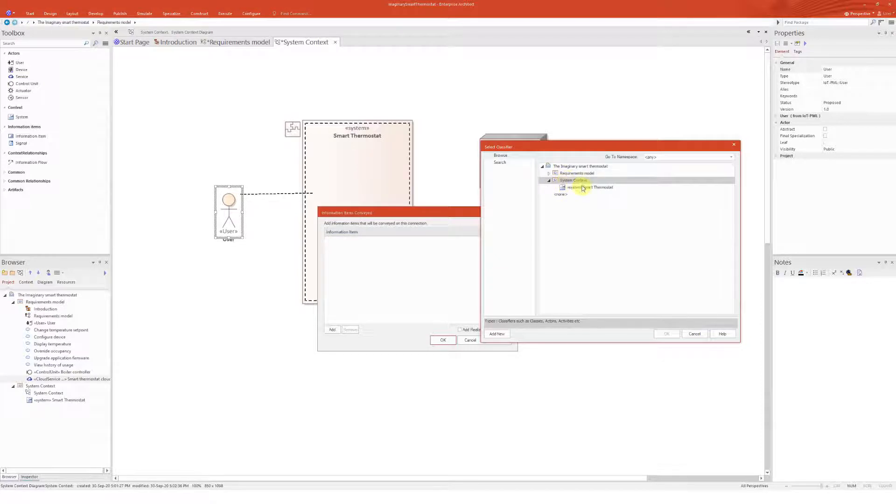
left_click(496, 334)
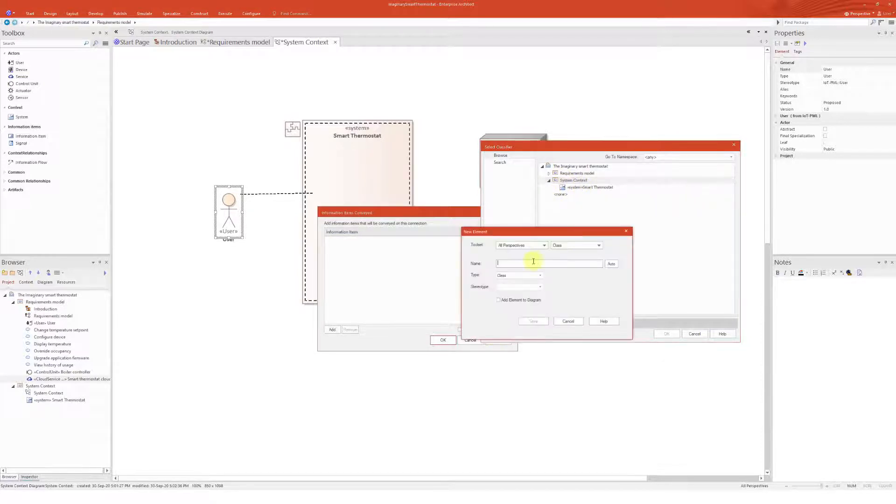
Set the new element's toolset to the IoT-PML Context group and its type to Information Item
left_click(563, 247)
left_click(563, 256)
left_click(519, 277)
left_click(530, 275)
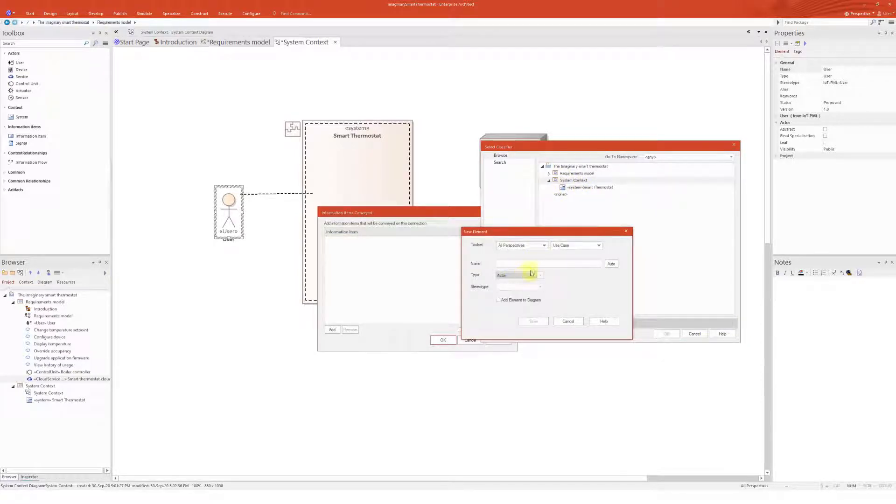
left_click(566, 245)
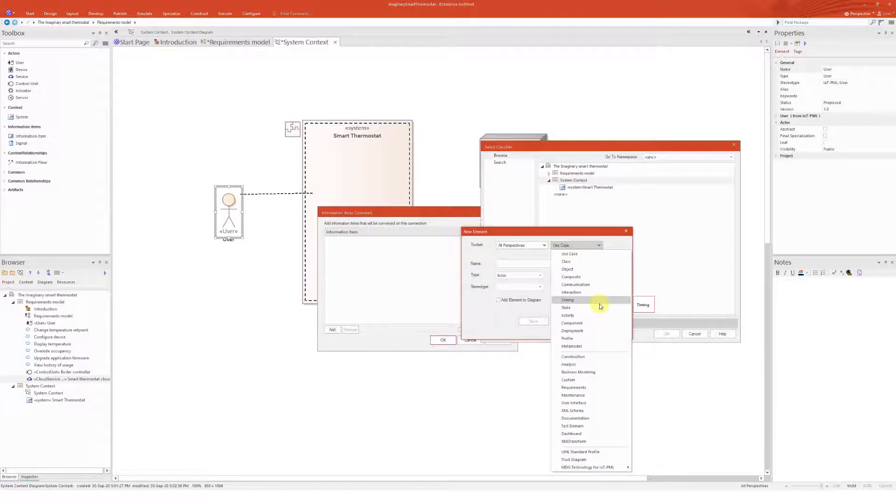
mouse_move(618, 467)
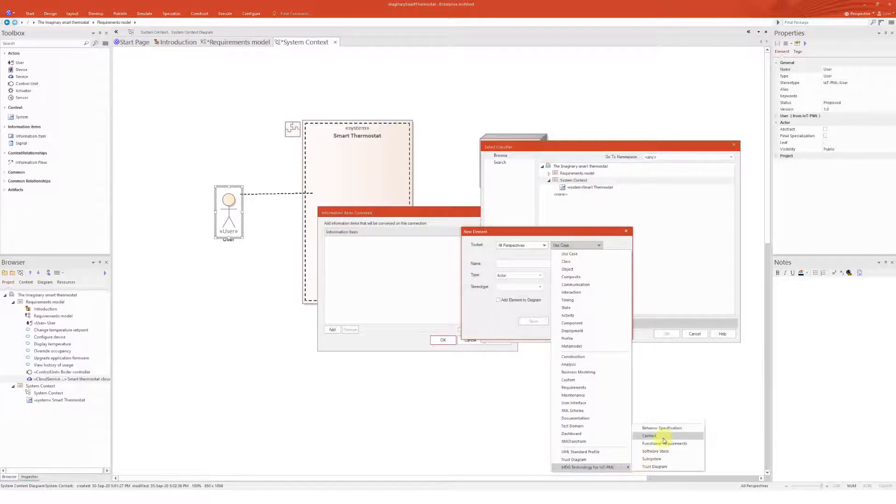
left_click(649, 435)
left_click(540, 275)
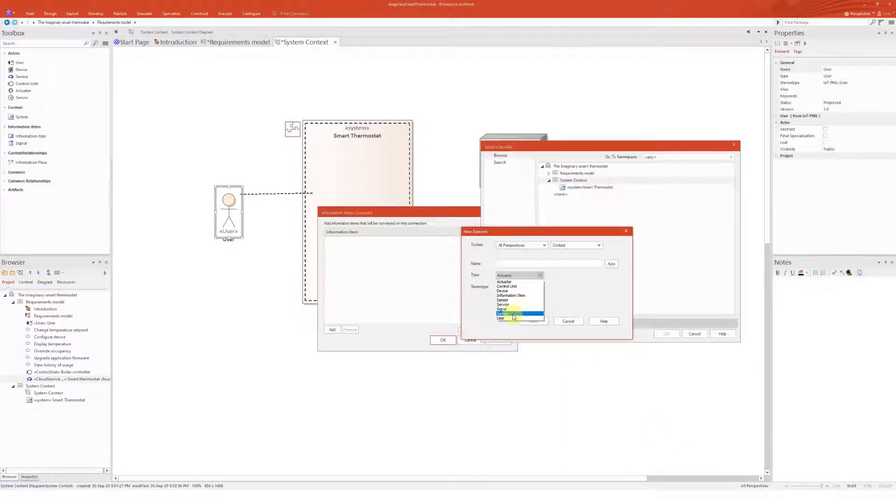
left_click(513, 295)
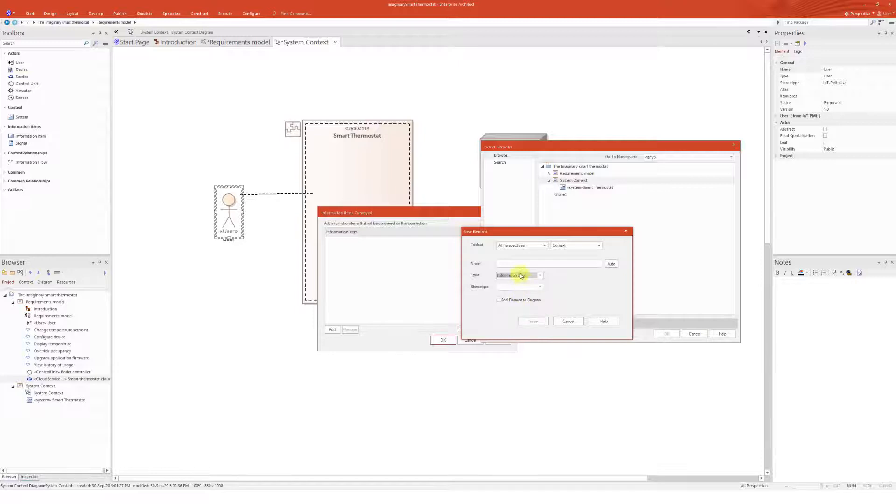
left_click(520, 264)
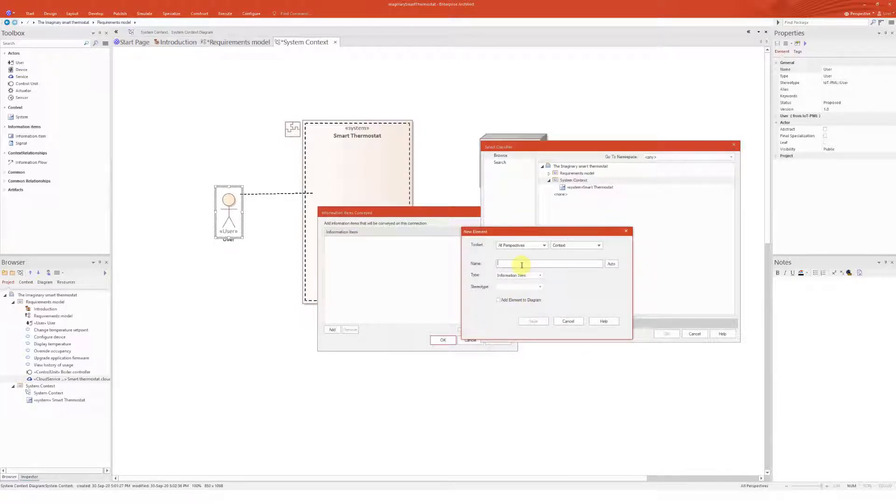
Name the new information item user commands, save it and confirm it as conveyed on the flow
type("I")
type("ser command")
type("s")
left_click(534, 321)
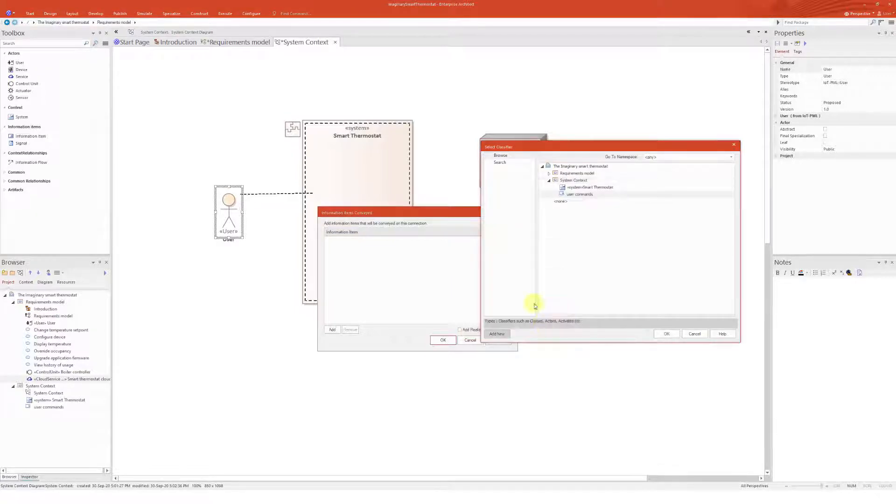
left_click(674, 334)
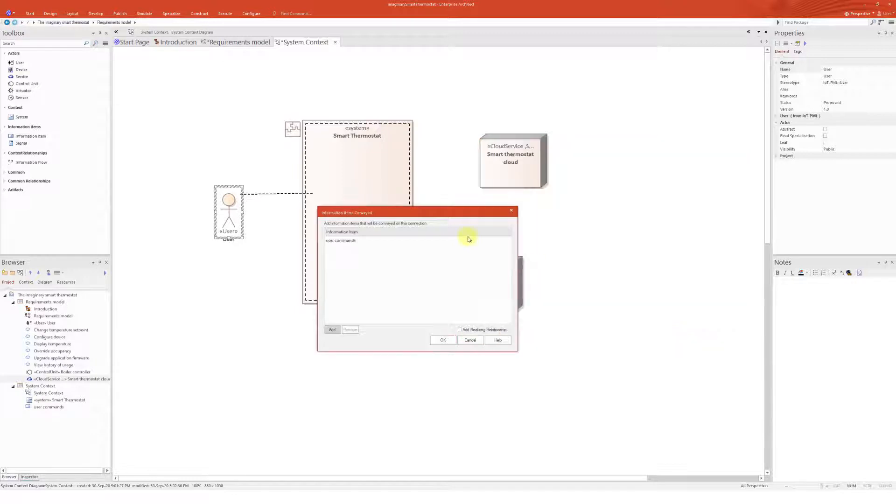
left_click(446, 341)
left_click_drag(227, 203, 214, 196)
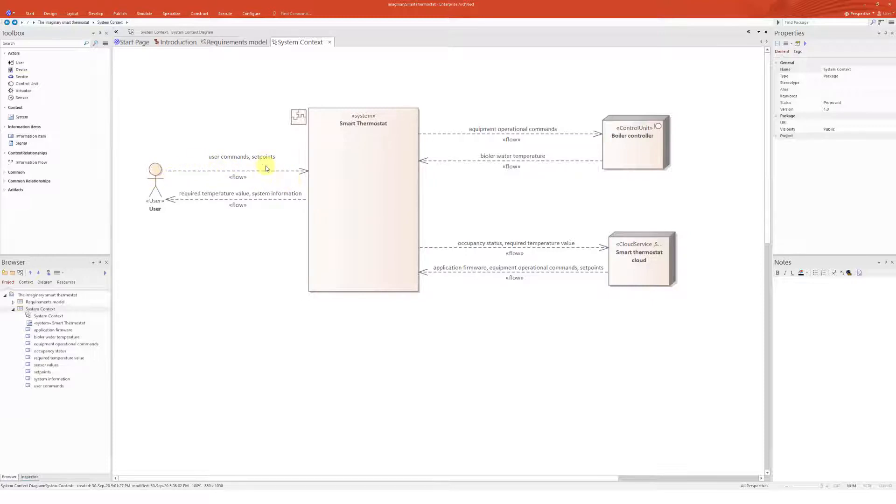
left_click(361, 195)
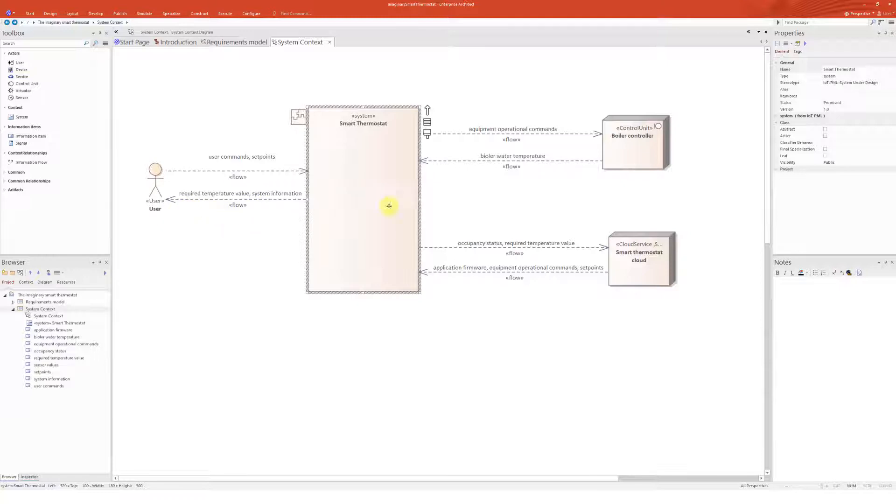
left_click(466, 195)
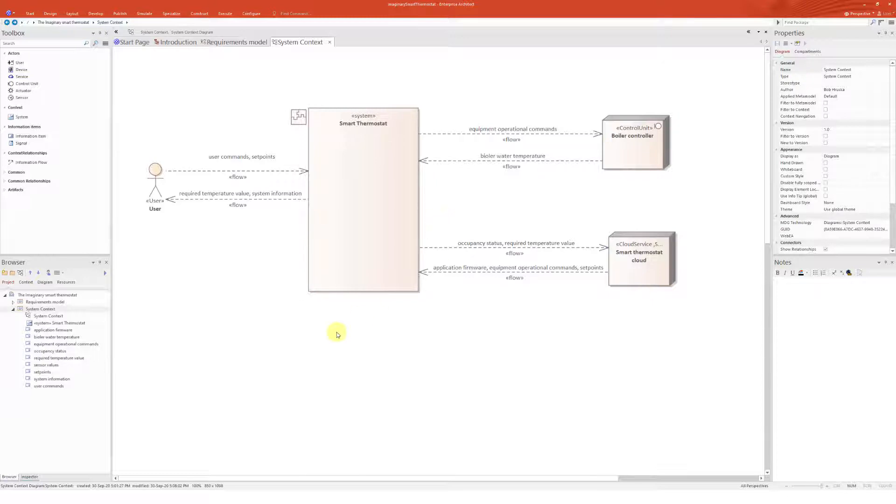
Create a package named Information items under System Context, with no diagram
left_click(42, 310)
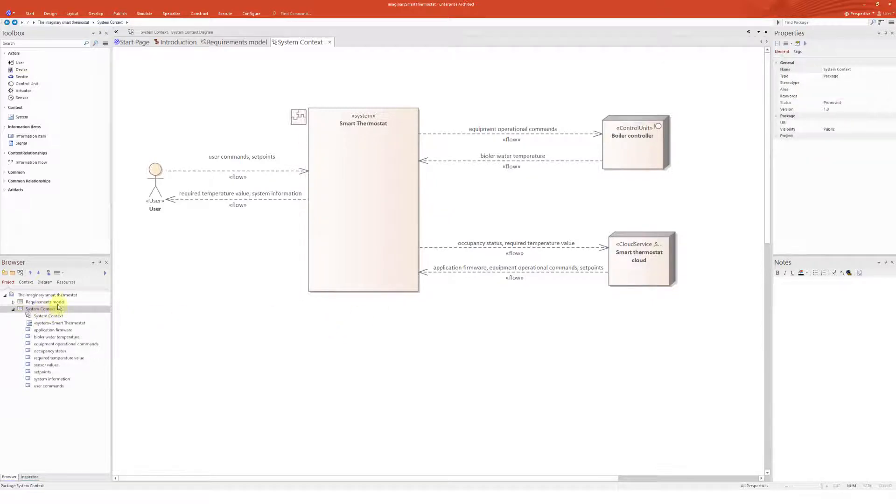
left_click(14, 275)
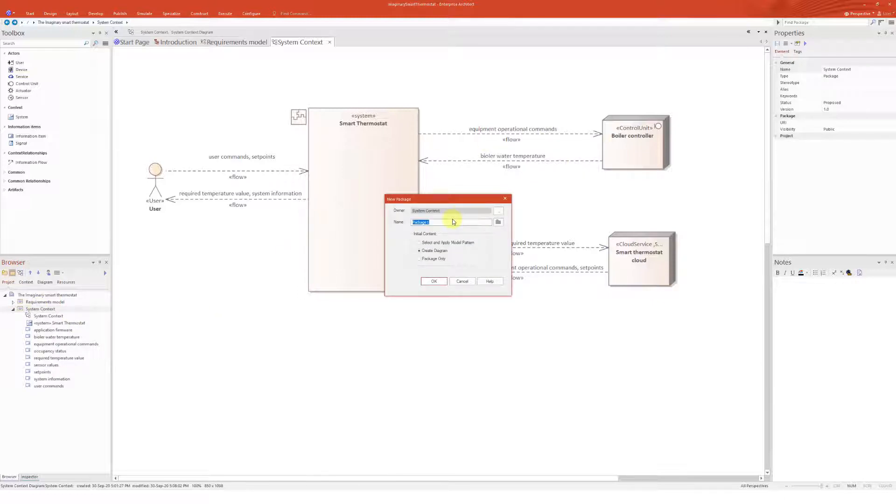
type("Information items")
left_click(434, 259)
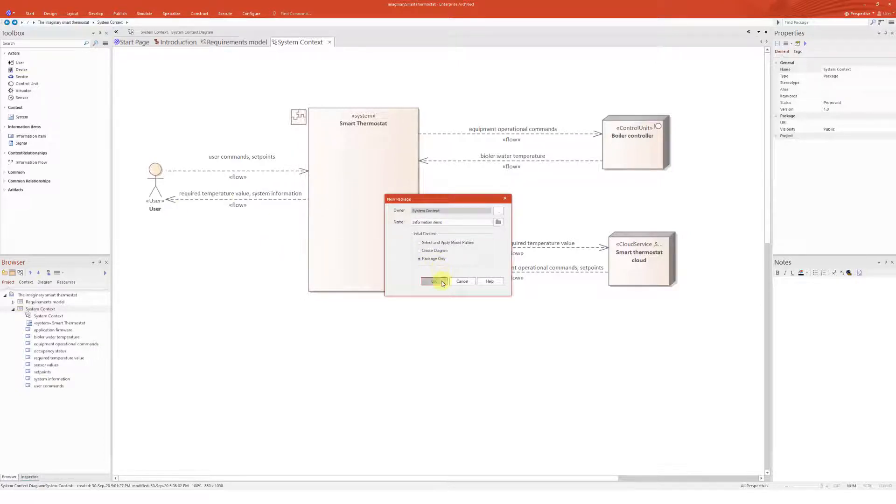
left_click(434, 280)
Move all the information items from System Context into the Information items package
left_click(53, 337)
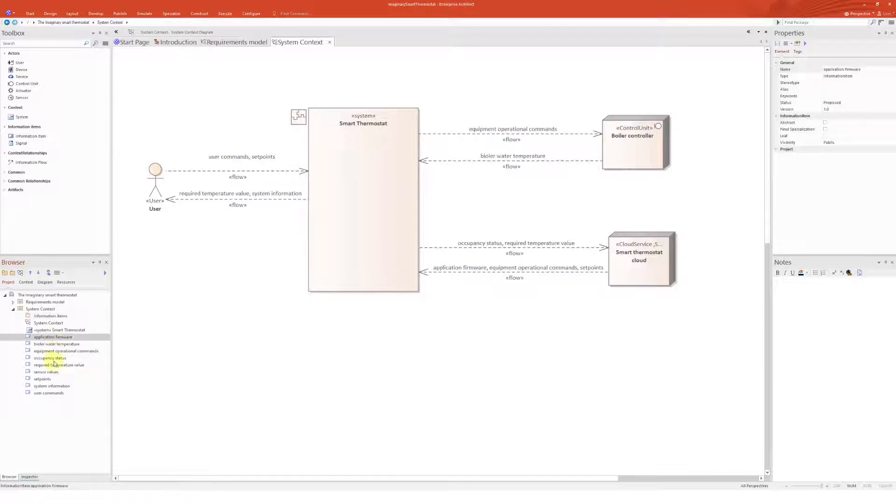
left_click(44, 392, "shift")
left_click_drag(47, 352, 52, 318)
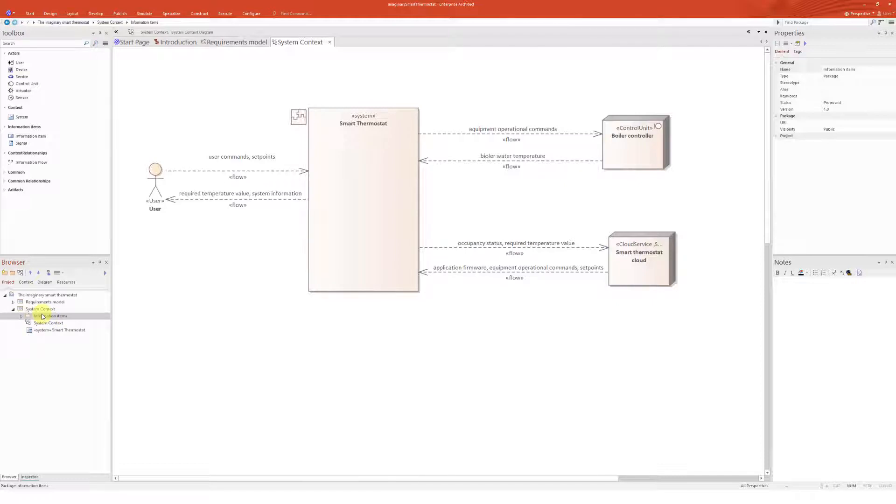
left_click(230, 328)
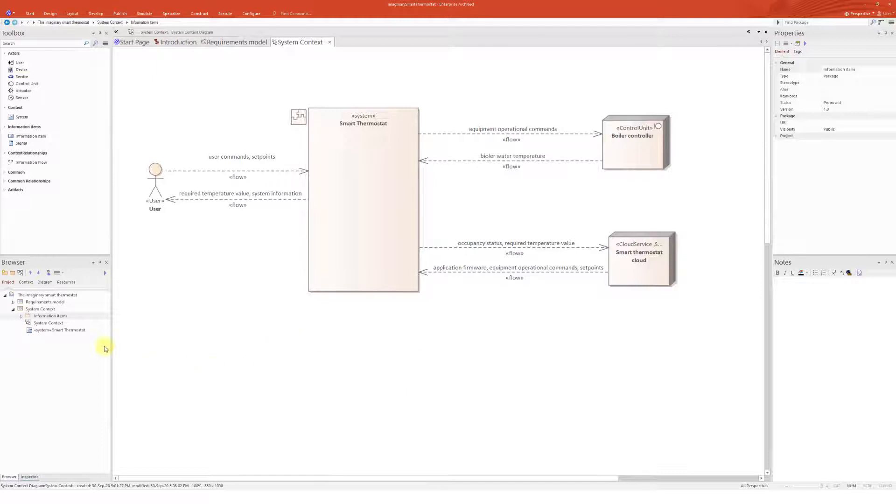
Create a System decomposition package under System Context with a System decomposition diagram
left_click(13, 309)
left_click(12, 273)
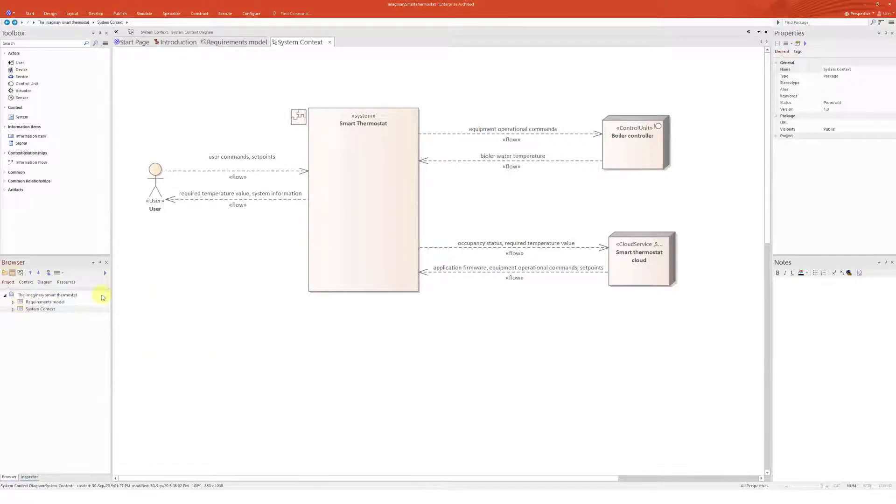
left_click(434, 250)
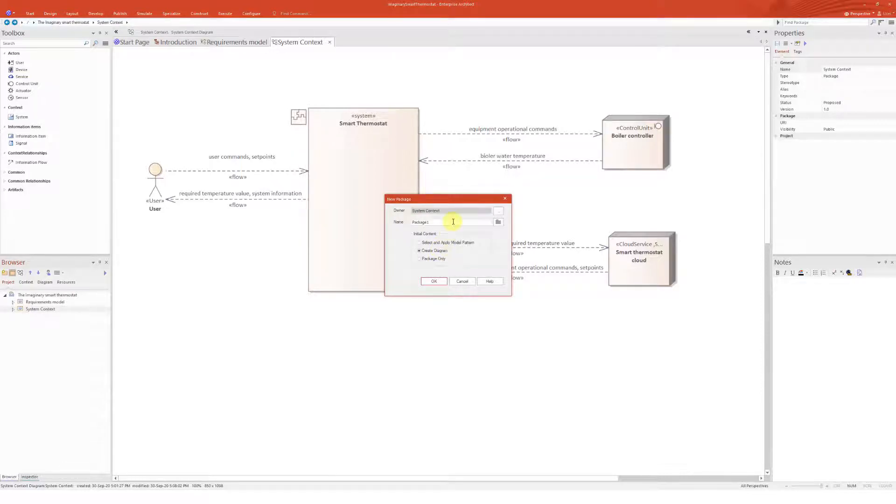
type("System decomposition")
left_click(439, 282)
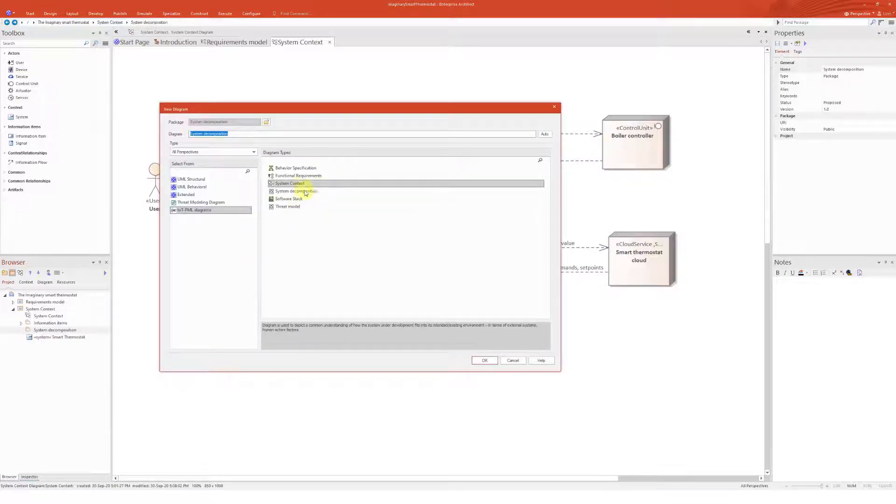
left_click(304, 191)
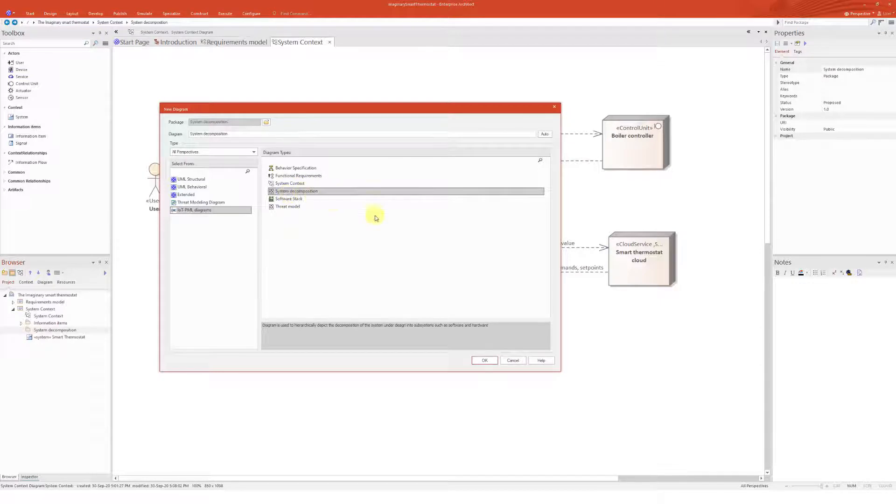
left_click(484, 360)
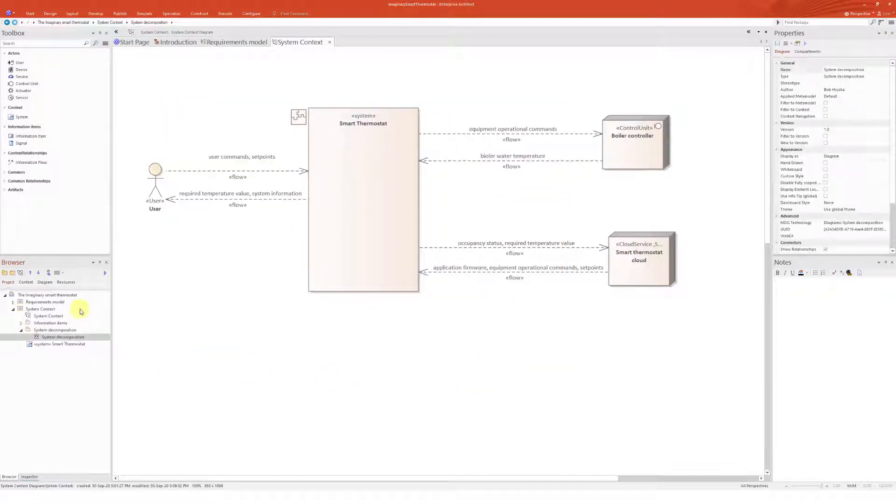
Open the System decomposition diagram and place Smart Thermostat on it as a link
double_click(59, 336)
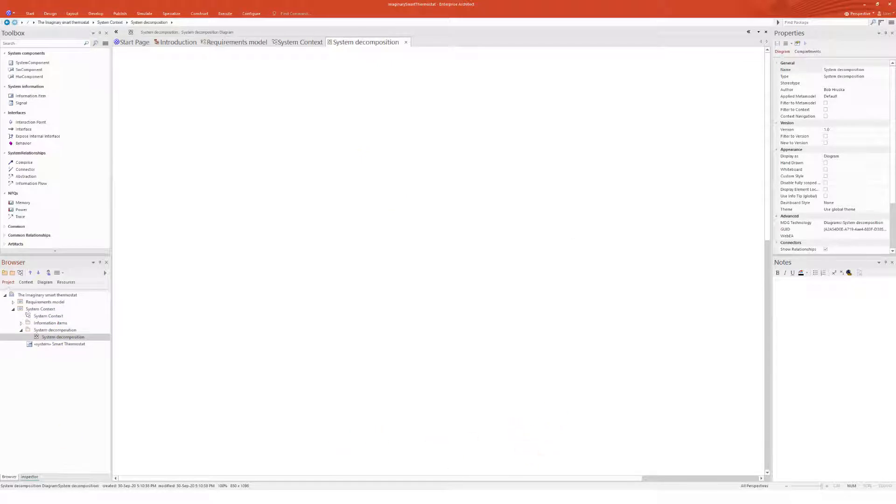
left_click_drag(59, 344, 414, 234)
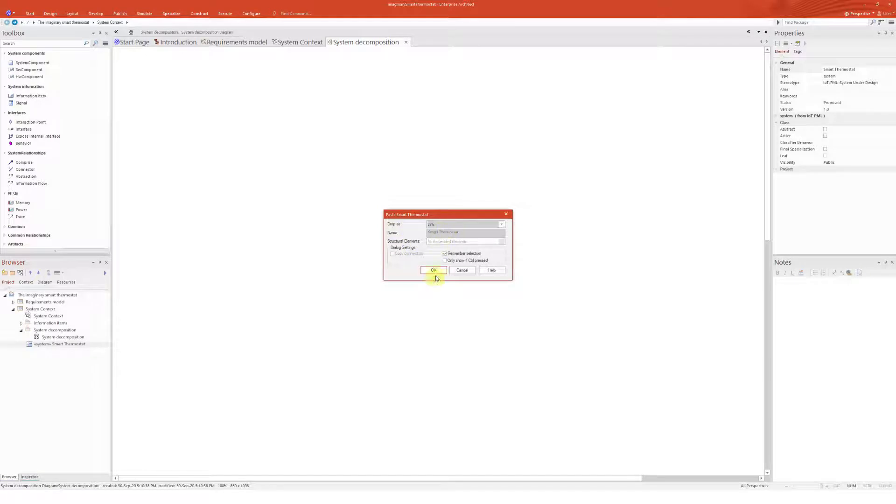
left_click(433, 271)
left_click_drag(379, 259, 414, 219)
Move the System decomposition package up to the model's top level
left_click(55, 330)
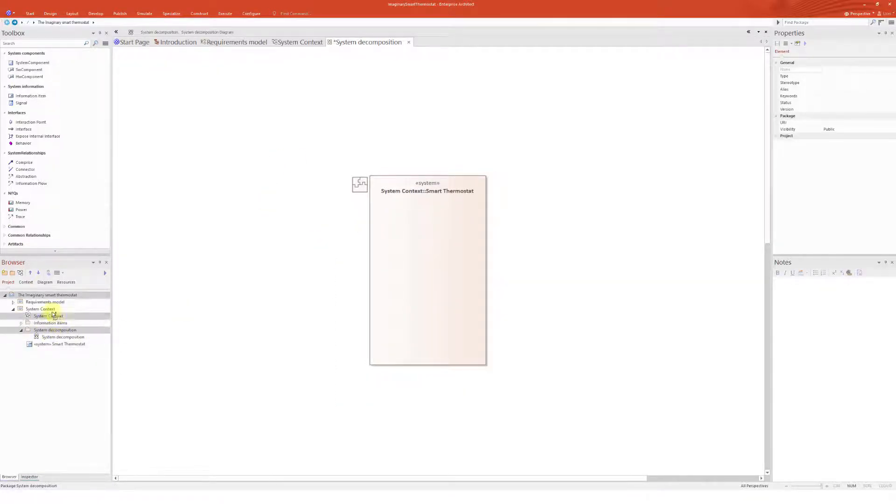
left_click_drag(54, 316, 28, 296)
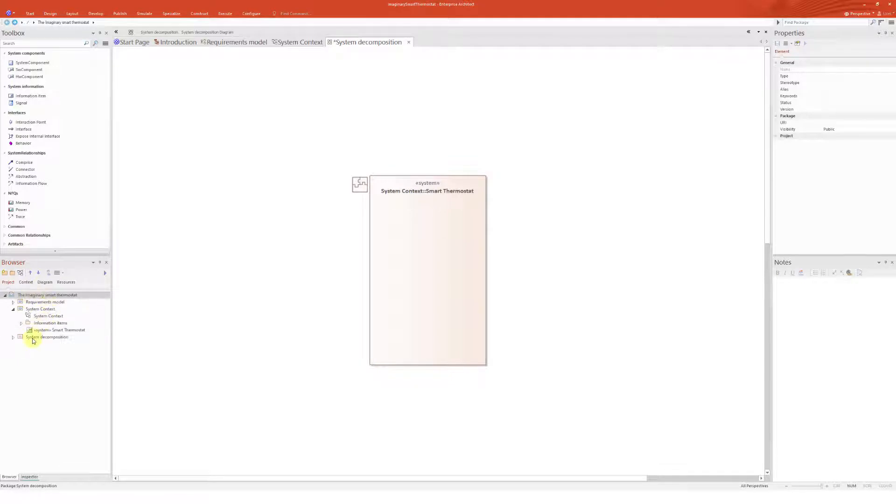
left_click(33, 340)
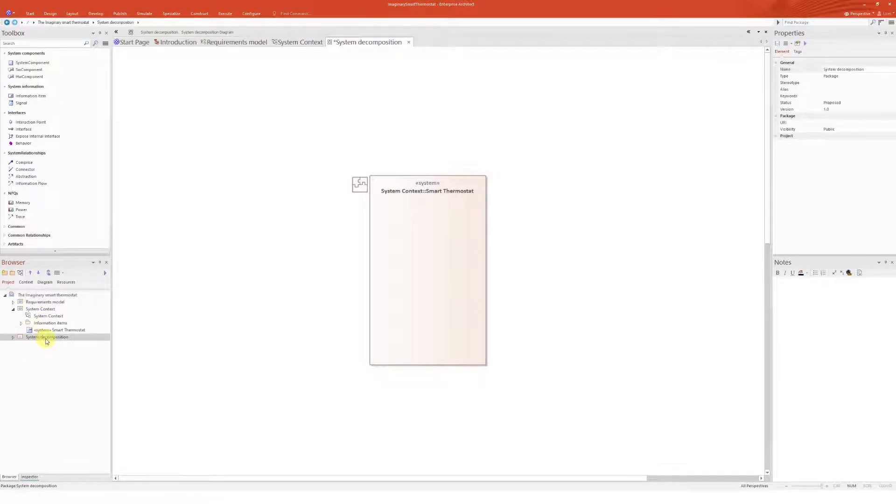
left_click(13, 337)
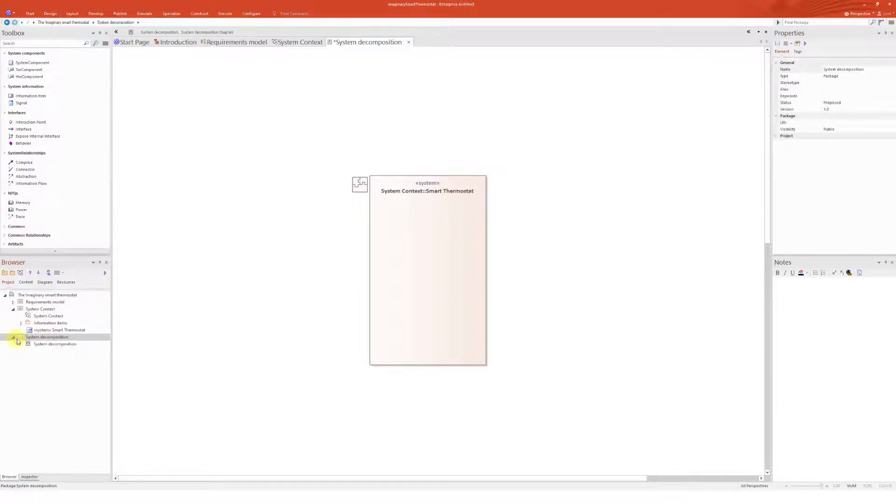
left_click(55, 344)
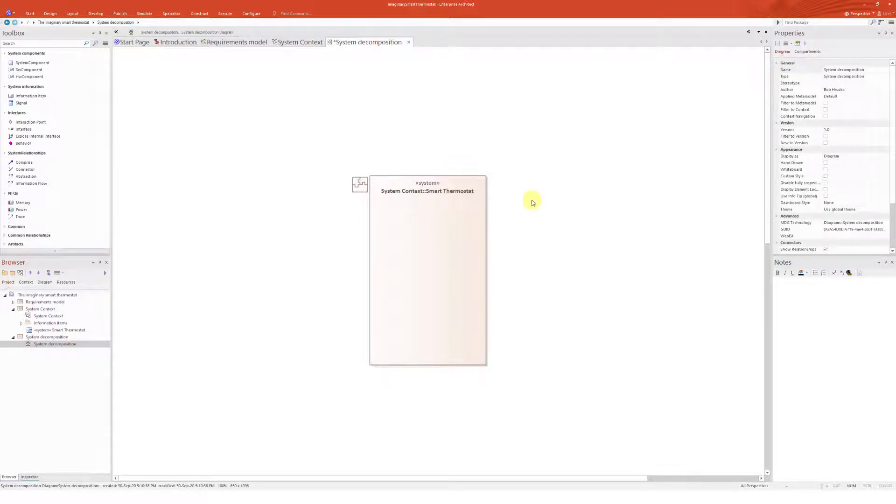
Turn off namespace display in the System decomposition diagram's properties
left_click(470, 236)
left_click(559, 221)
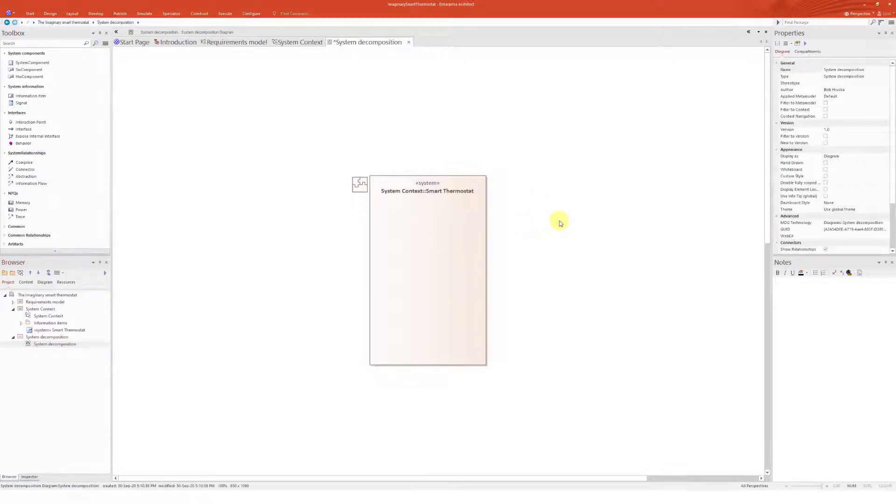
double_click(560, 223)
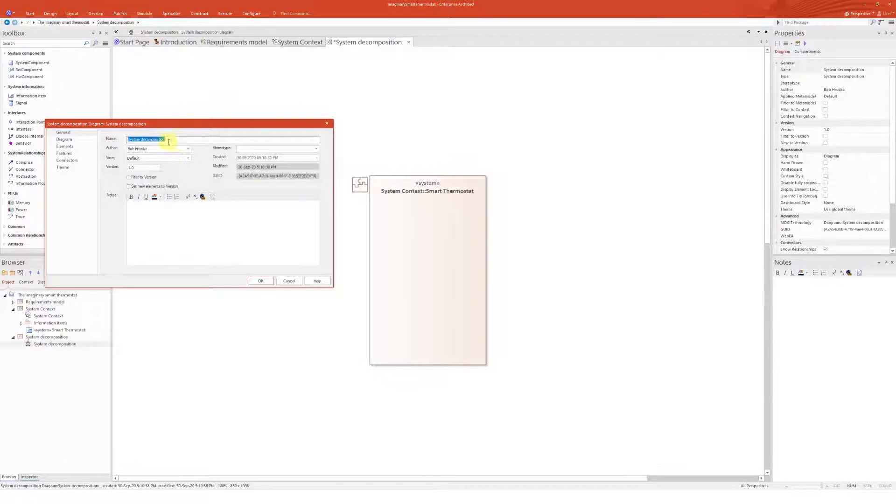
left_click(64, 139)
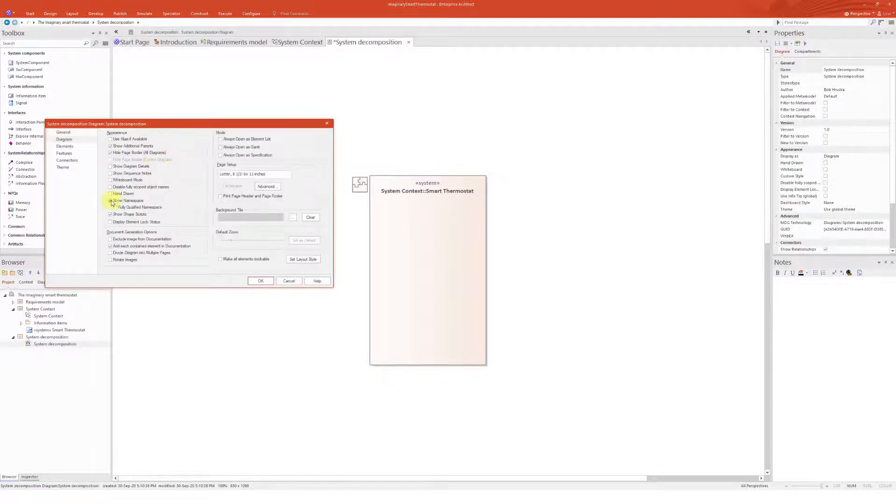
left_click(261, 280)
Resize the Smart Thermostat element to about 160 x 120 near the top of the diagram
left_click(427, 278)
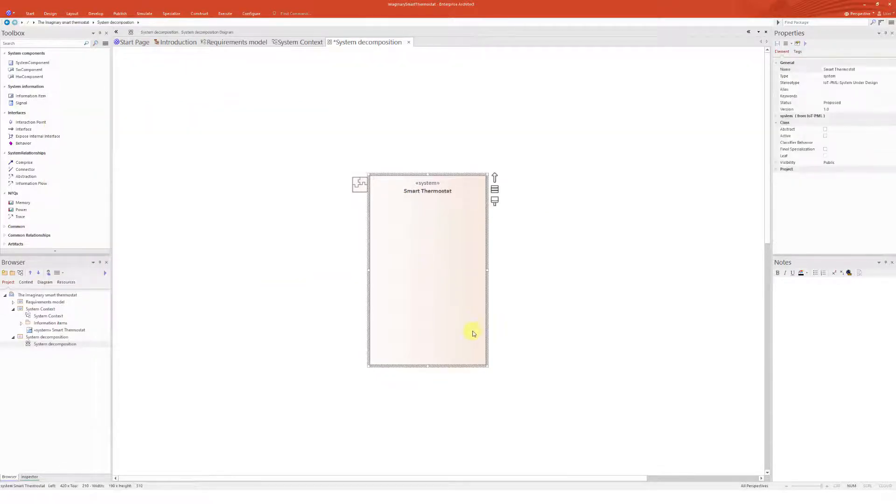
left_click_drag(487, 367, 449, 138)
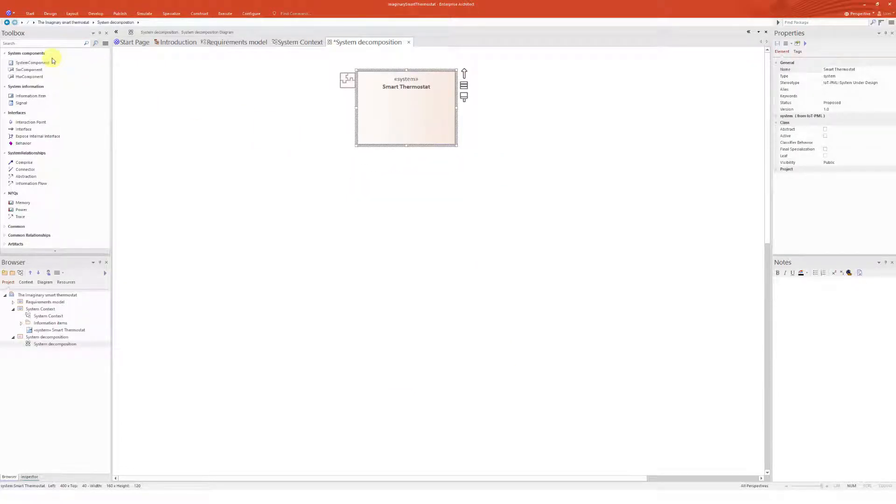
Add a SystemComponent below Smart Thermostat and link it to Smart Thermostat with a Comprise relationship
left_click(28, 63)
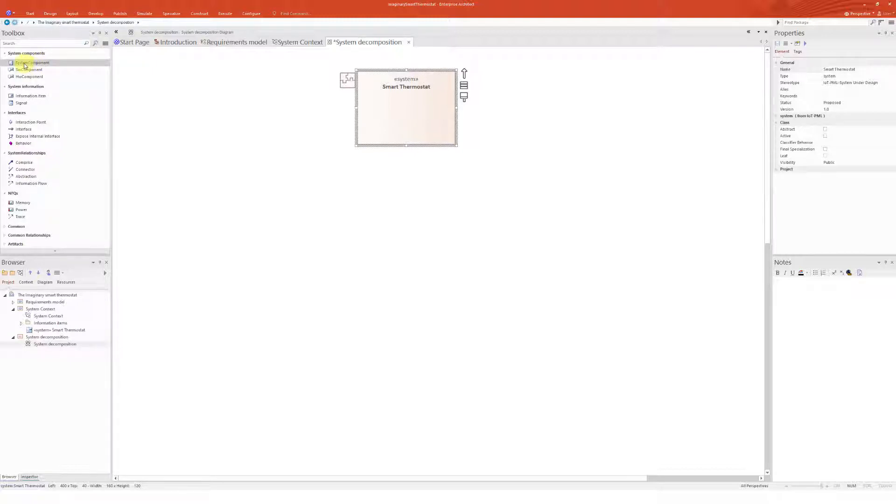
left_click(289, 202)
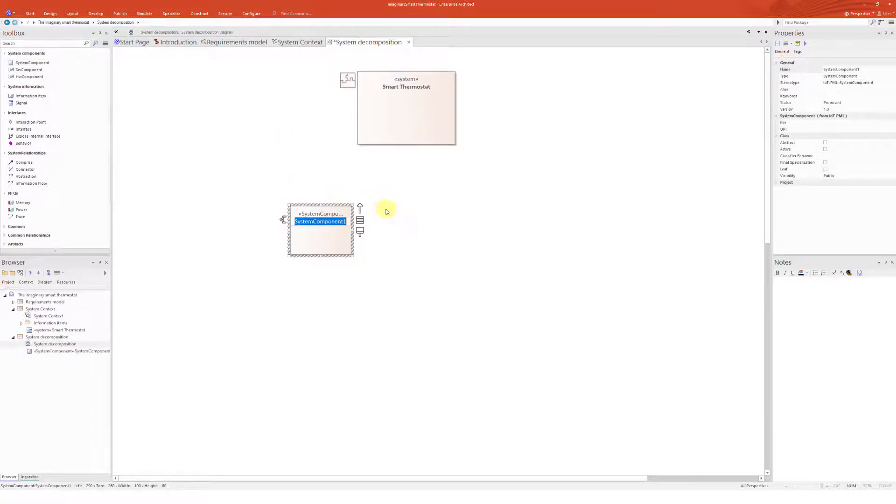
left_click(386, 211)
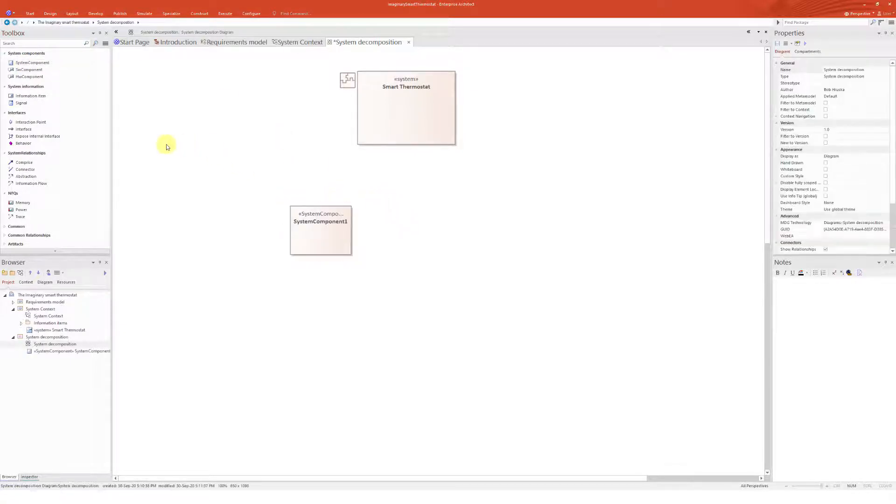
left_click(23, 163)
left_click_drag(340, 236, 386, 135)
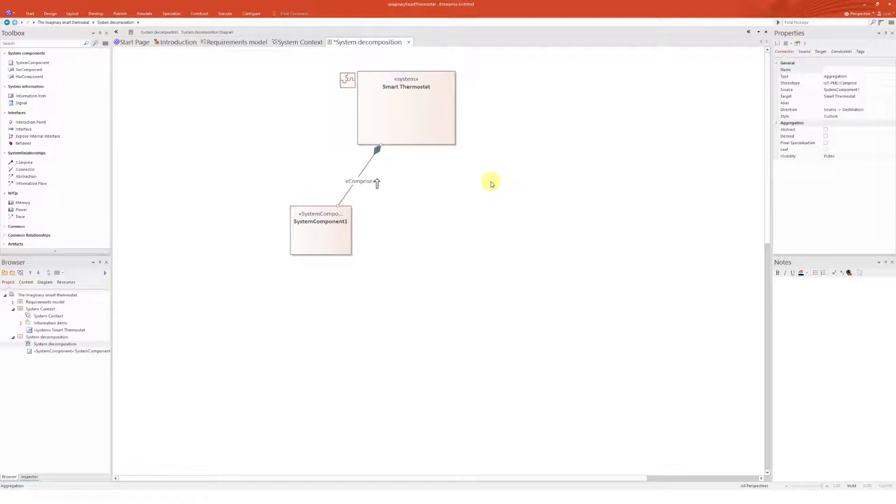
Rename the new component HMI
left_click(330, 239)
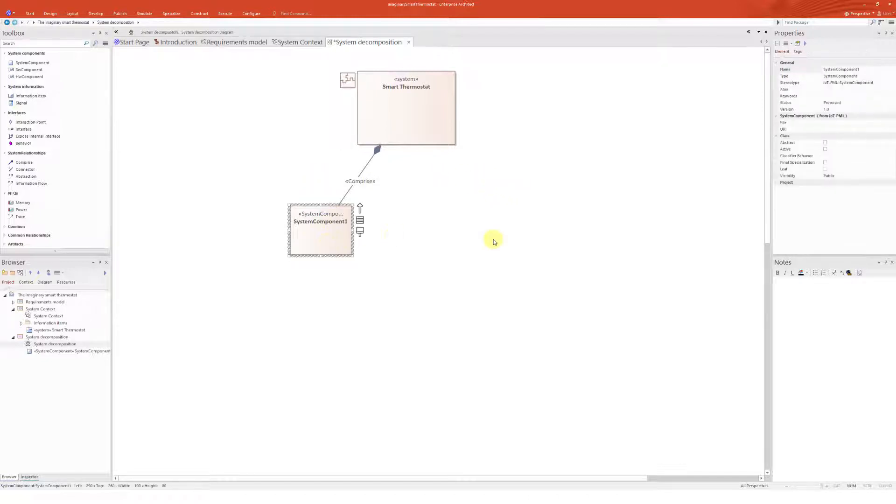
key("F2")
type("H")
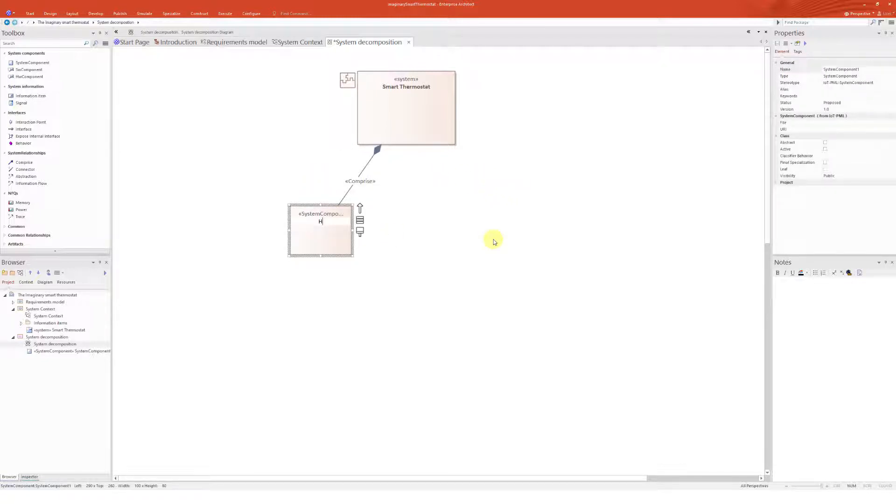
type("MI")
key("Return")
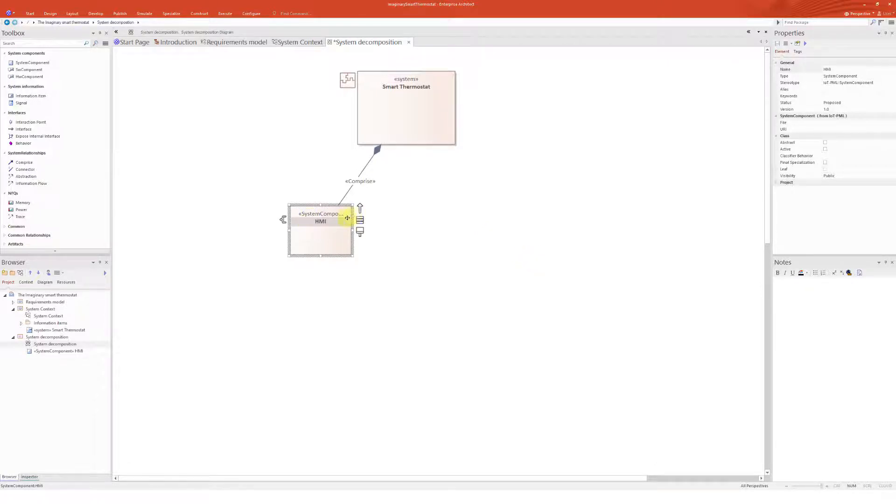
Add a second SystemComponent named Mainboard, comprised by Smart Thermostat, beside HMI
left_click_drag(492, 236, 537, 231)
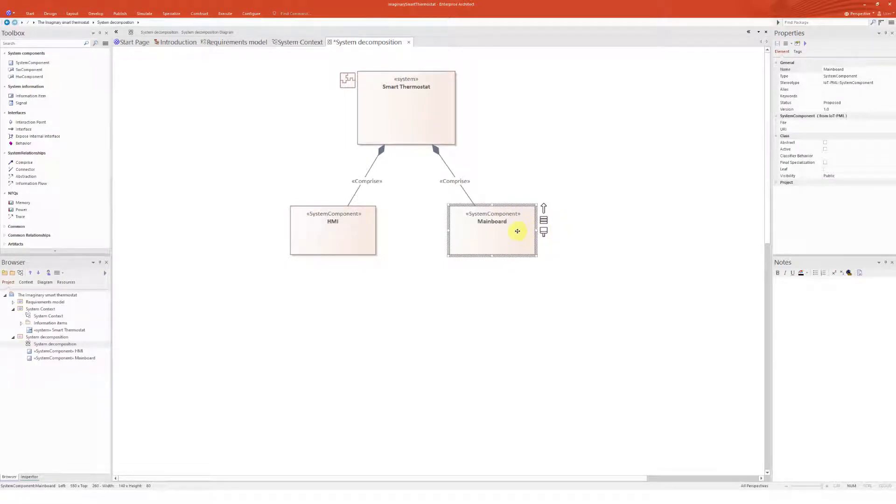
left_click(428, 227)
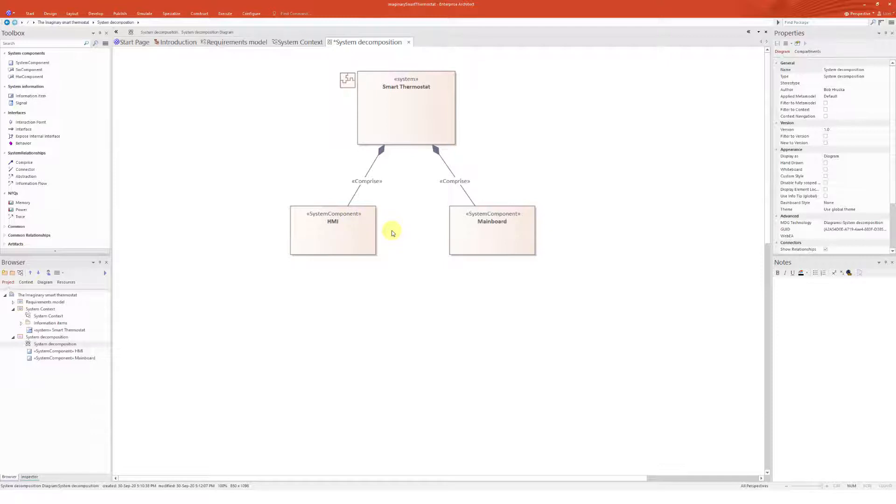
Convert the HMI component into a HwComponent
left_click(28, 70)
left_click(30, 77)
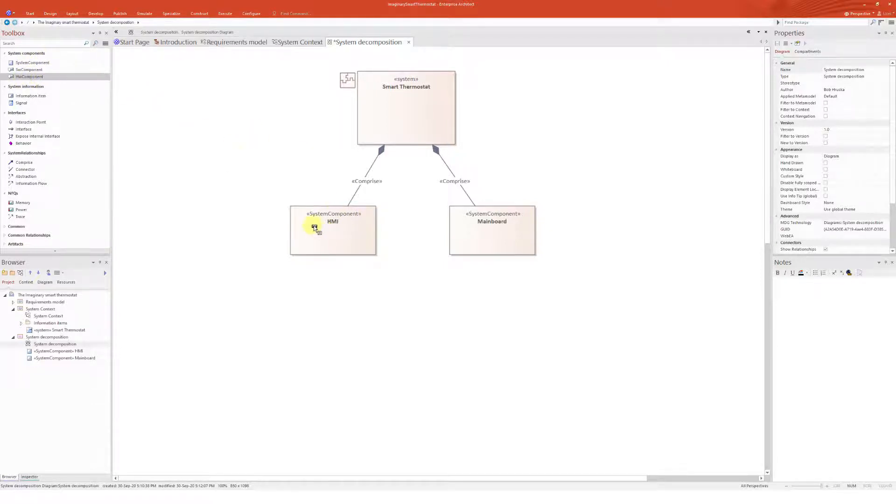
left_click(301, 225)
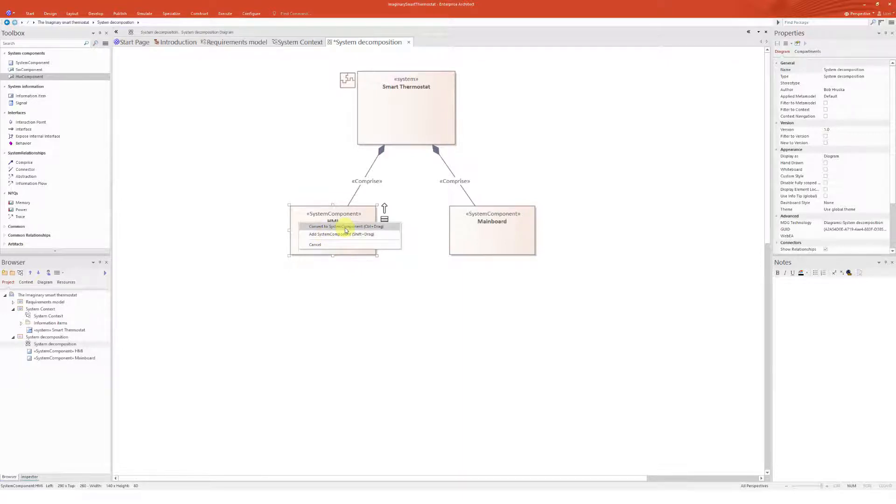
left_click(346, 228)
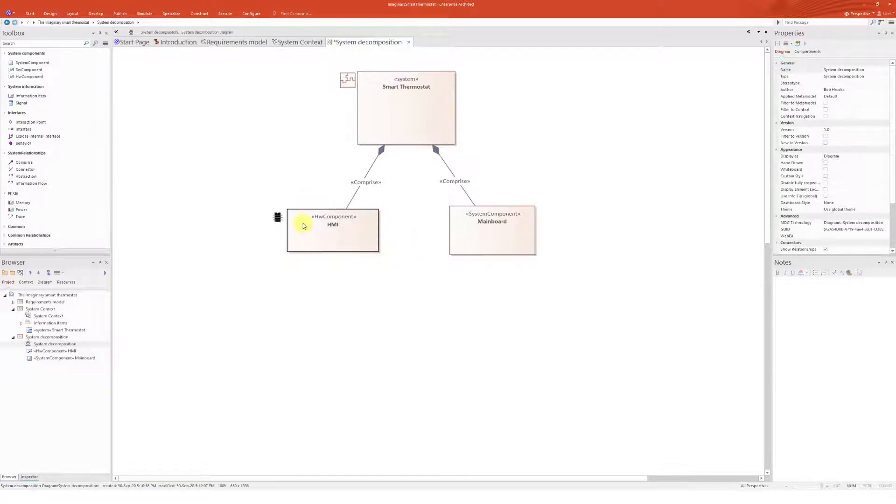
left_click(343, 240)
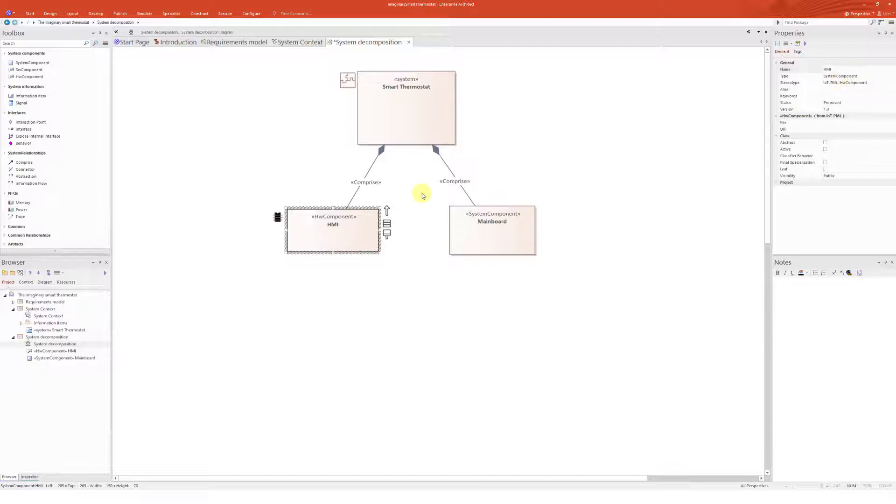
left_click(51, 72)
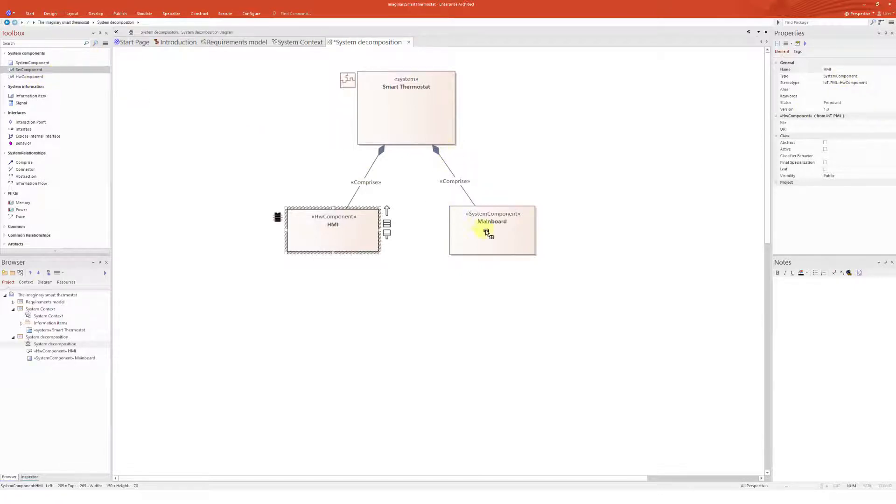
left_click(482, 227)
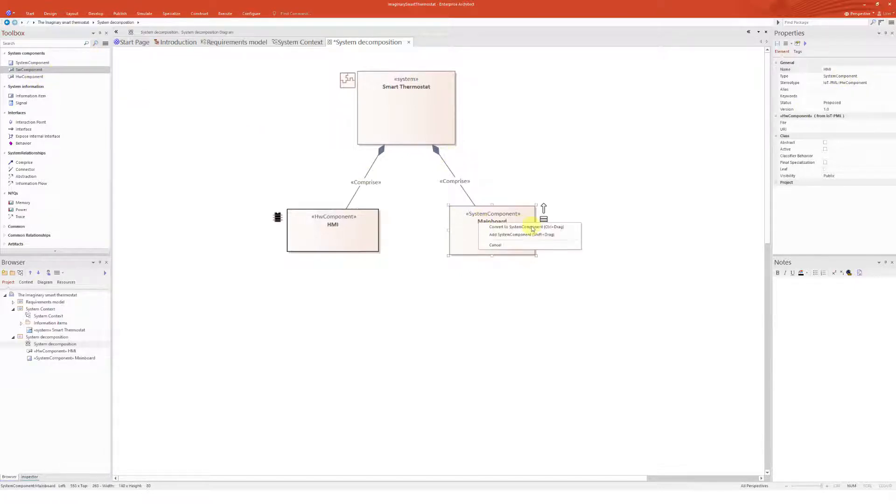
left_click(577, 213)
Convert the Mainboard component into a HwComponent
left_click(43, 76)
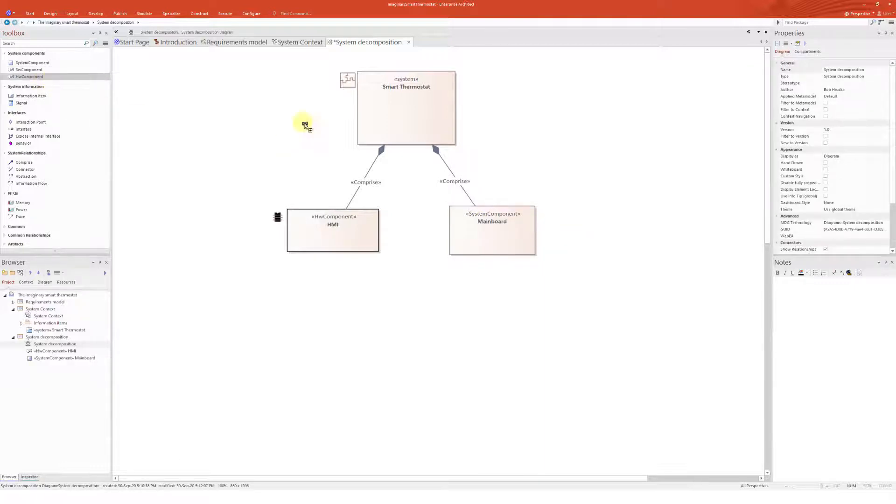
left_click(473, 226)
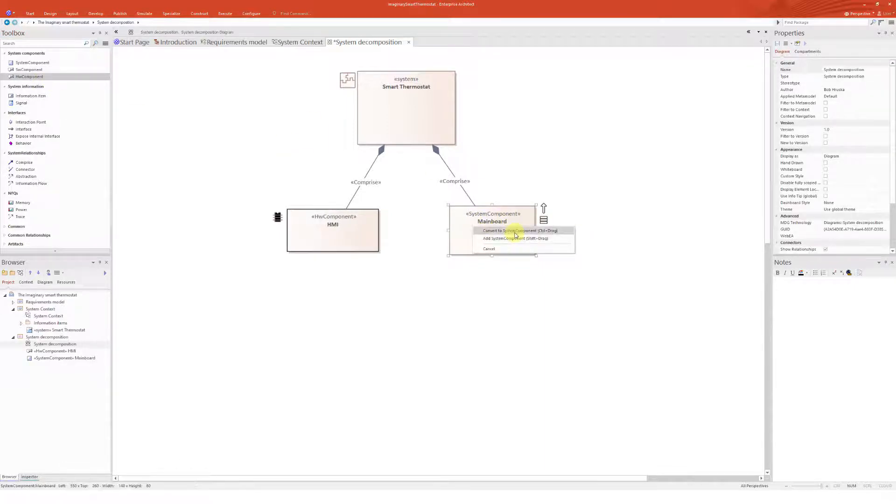
left_click(515, 232)
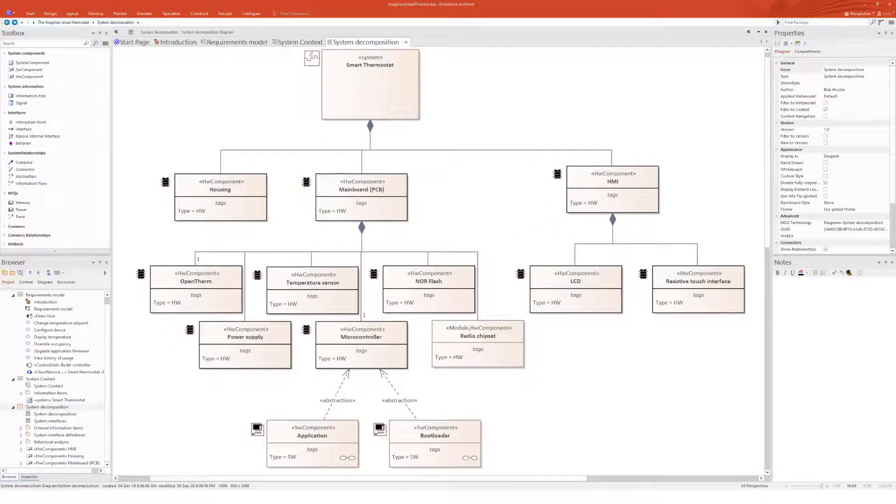
Examine the completed system decomposition by selecting Smart Thermostat, Mainboard (PCB) and Microcontroller in turn
left_click(389, 97)
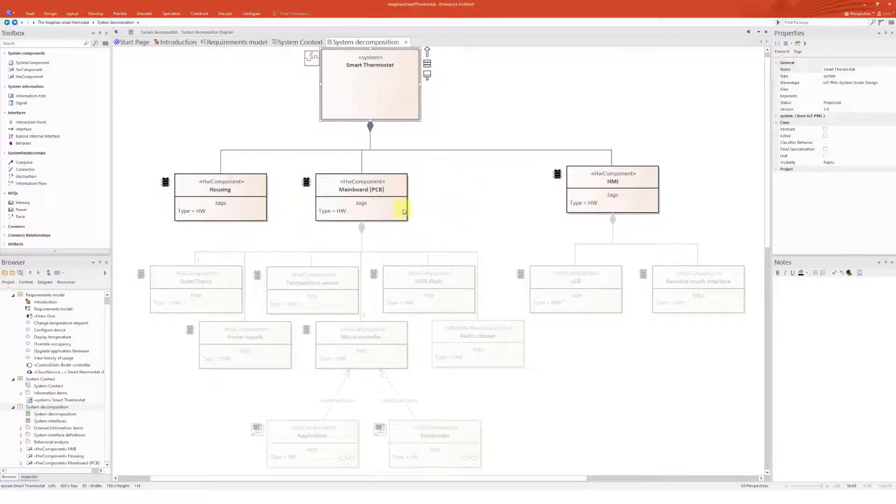
left_click(377, 208)
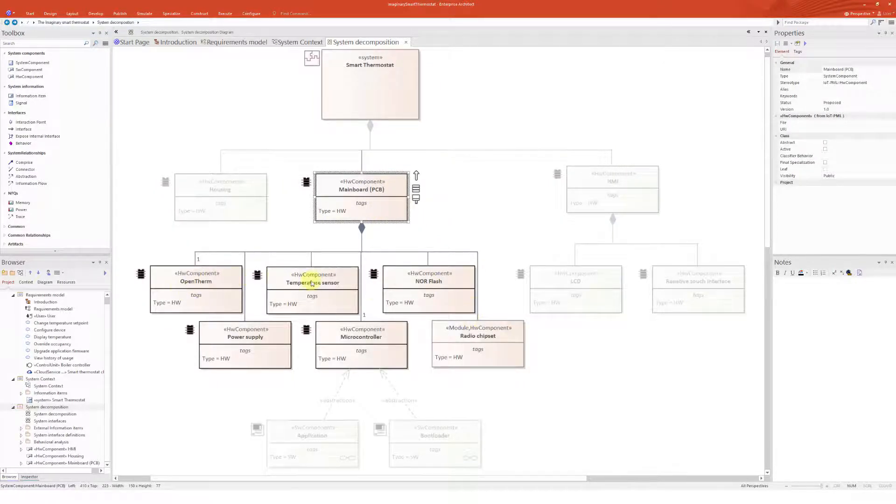
left_click(372, 358)
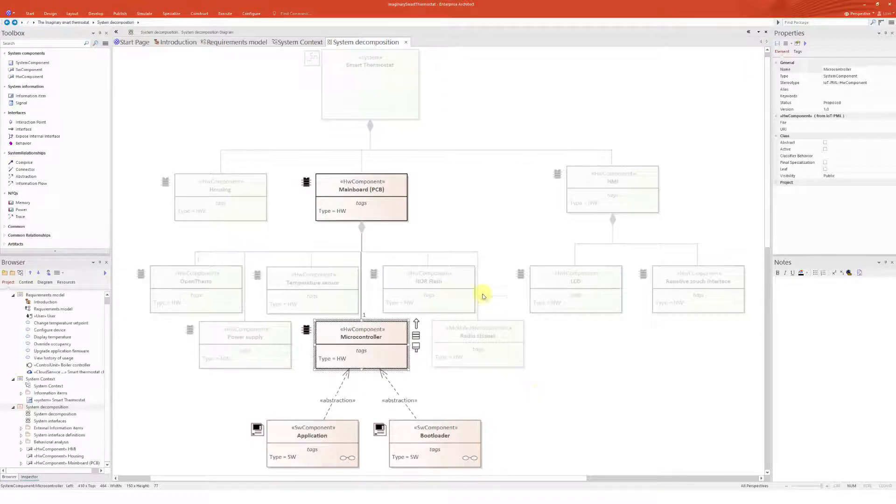
left_click(461, 232)
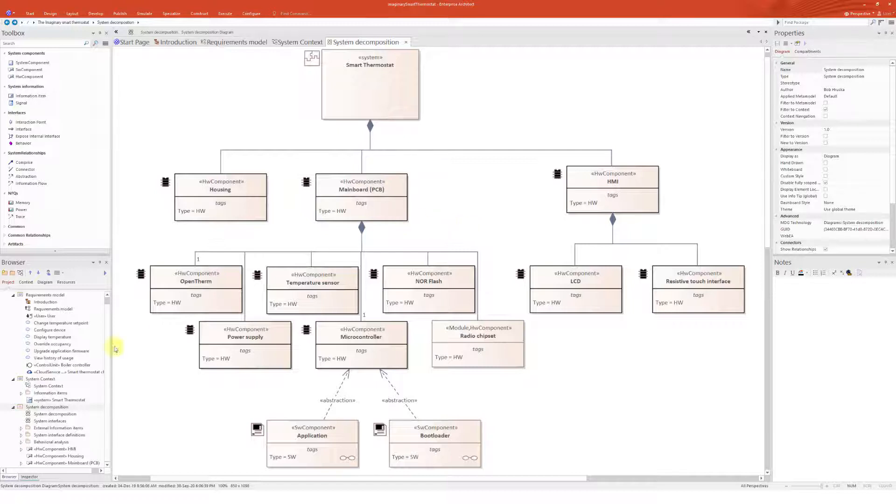
Add a new System decomposition diagram named Sytem interfaces to the System decomposition package
left_click(50, 421)
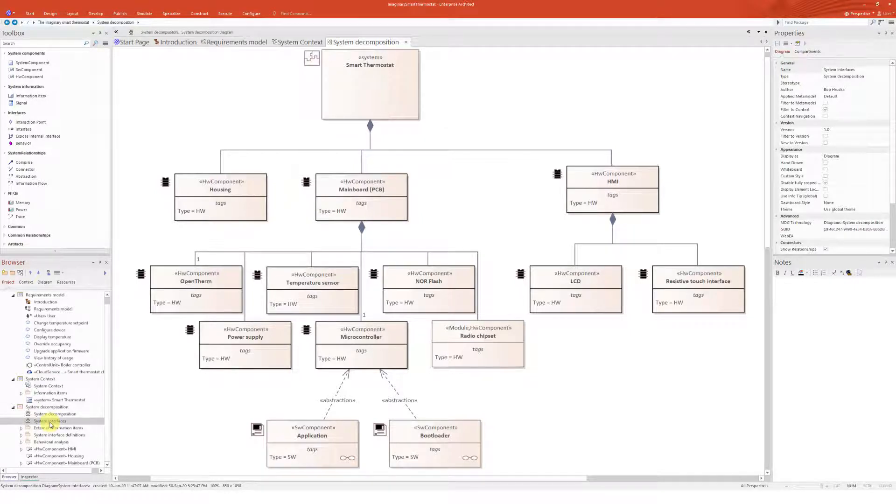
left_click(52, 406)
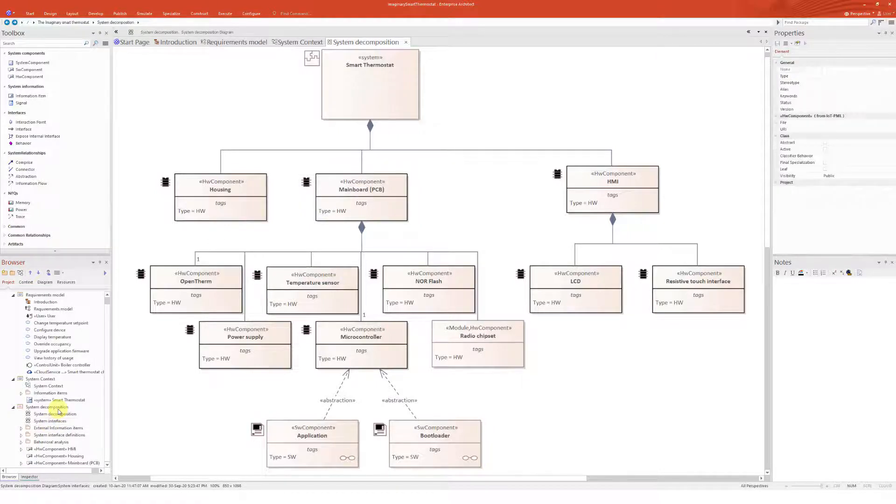
left_click(20, 272)
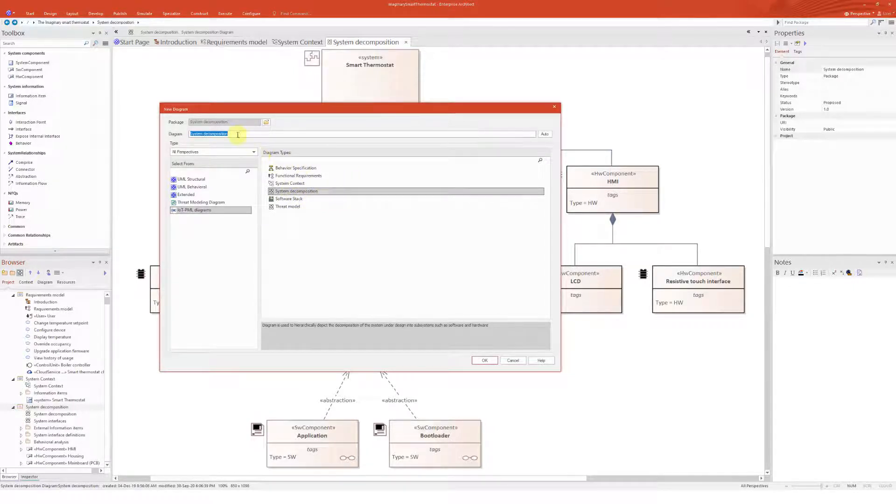
left_click(247, 133)
left_click_drag(246, 134, 175, 134)
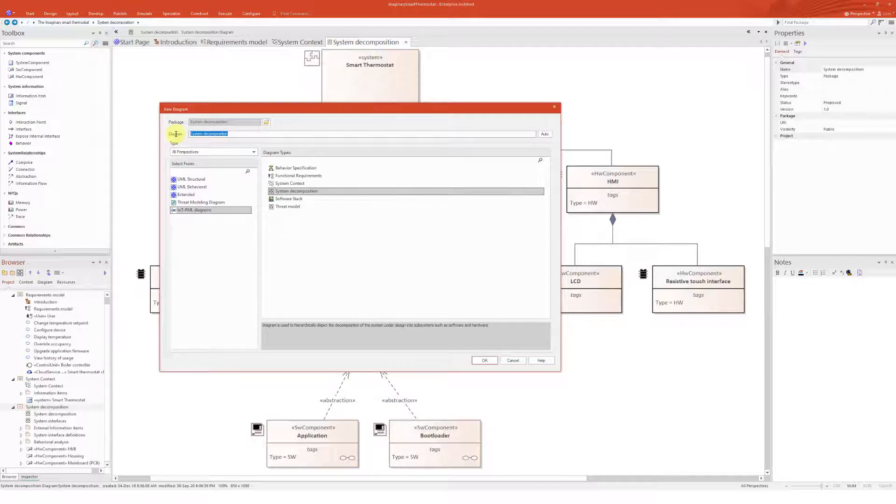
type("System interfaces")
left_click(484, 360)
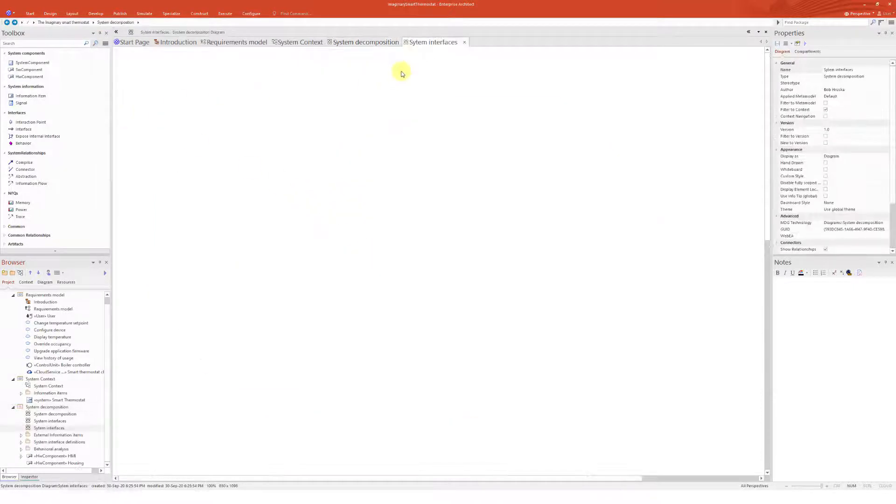
Copy the Mainboard (PCB) and Radio chipset components from the System decomposition diagram into the Sytem interfaces diagram
left_click(366, 42)
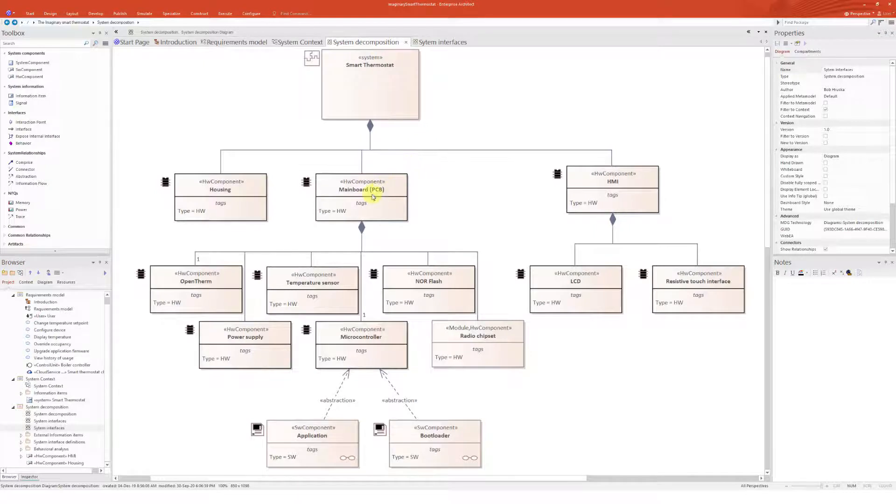
left_click(374, 206)
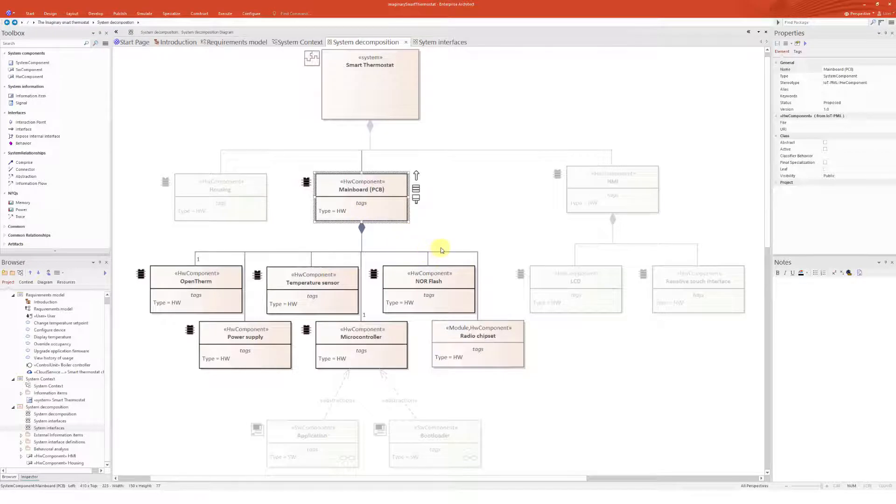
left_click(488, 349)
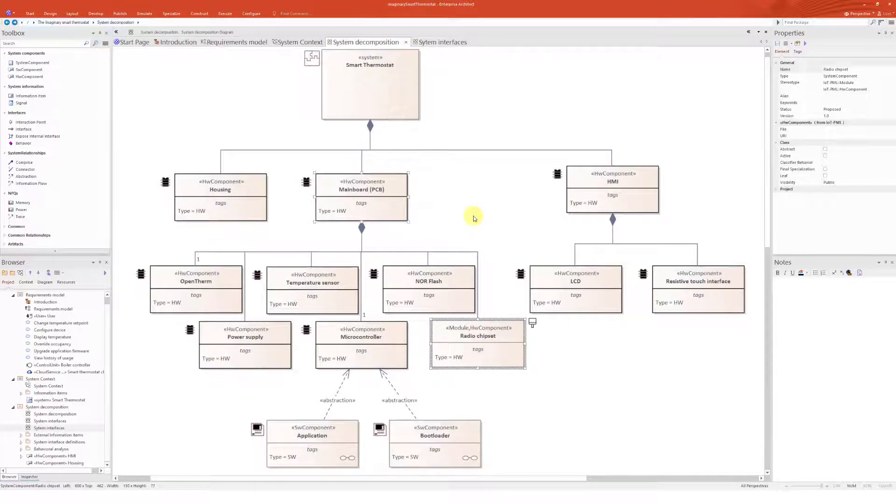
key("ctrl+c")
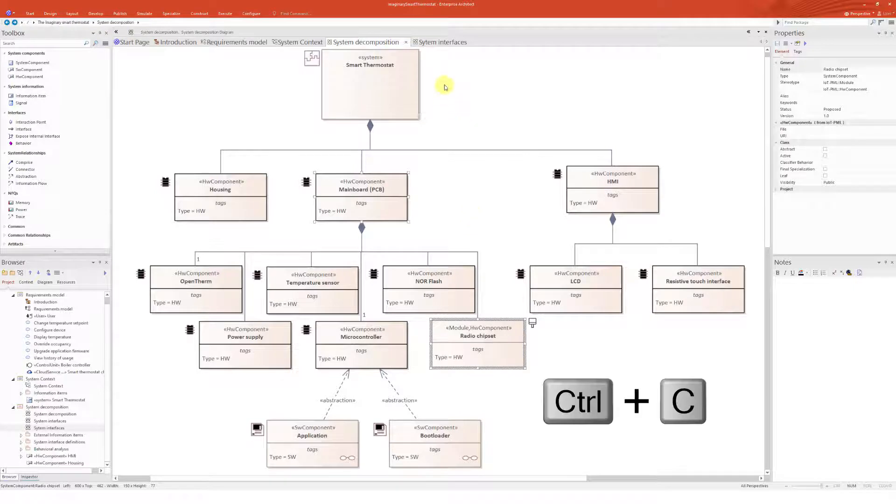
left_click(439, 44)
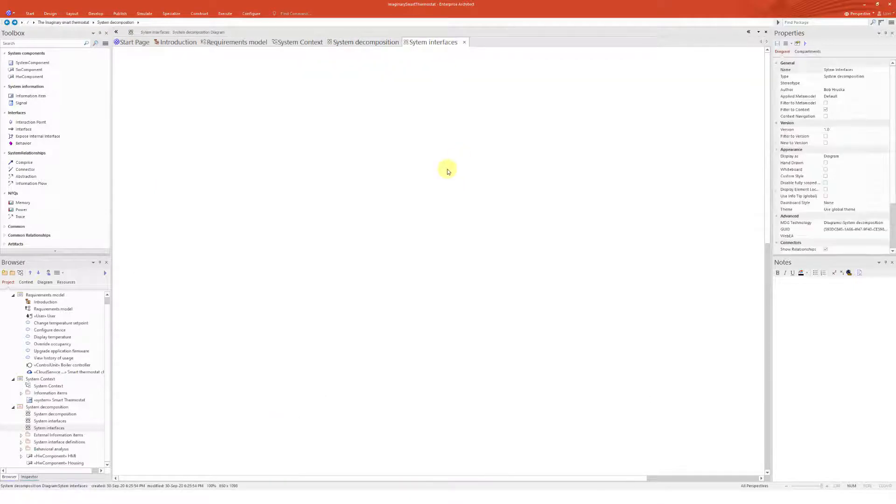
key("ctrl+v")
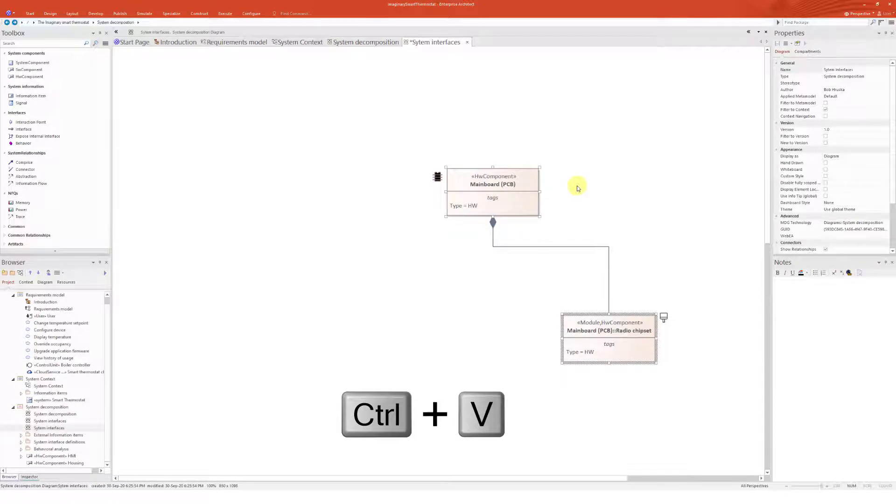
Enlarge the Mainboard (PCB) box and nest the Radio chipset inside it
left_click(524, 210)
left_click_drag(524, 206, 498, 364)
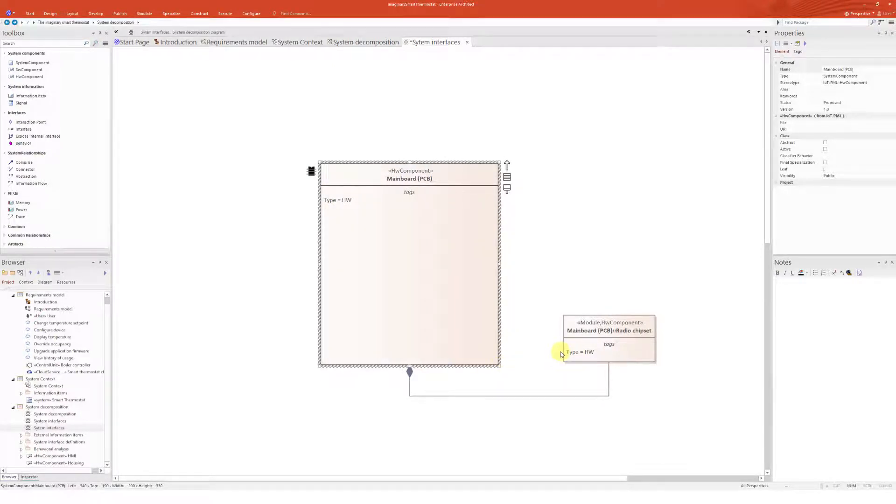
left_click_drag(606, 344, 412, 258)
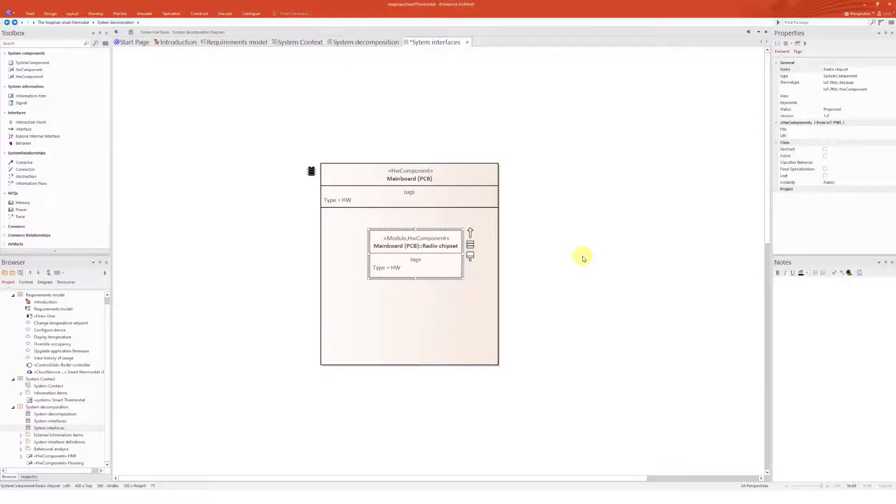
left_click(582, 257)
left_click_drag(414, 245, 369, 259)
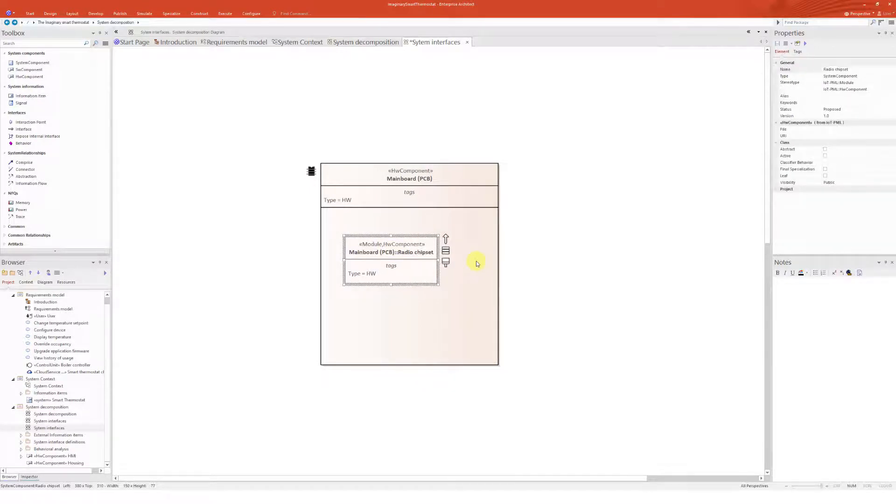
Reposition the Mainboard (PCB) box and centre the Radio chipset within it
left_click(476, 262)
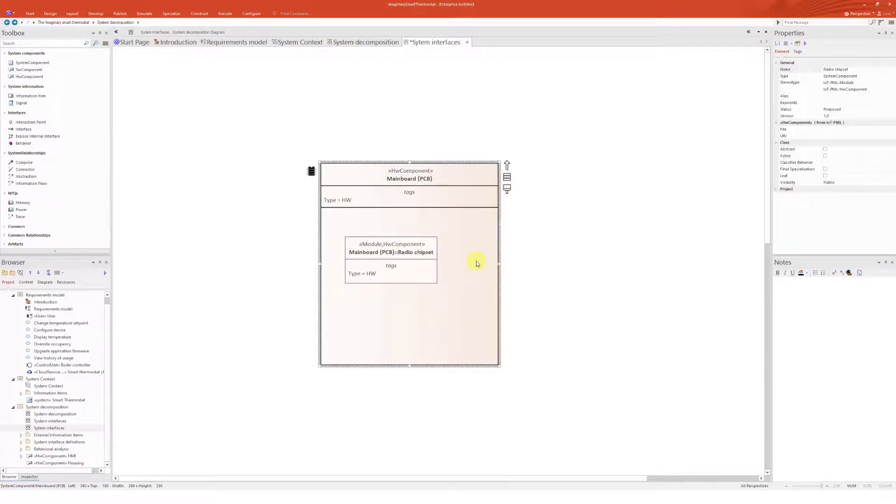
left_click_drag(476, 262, 463, 231)
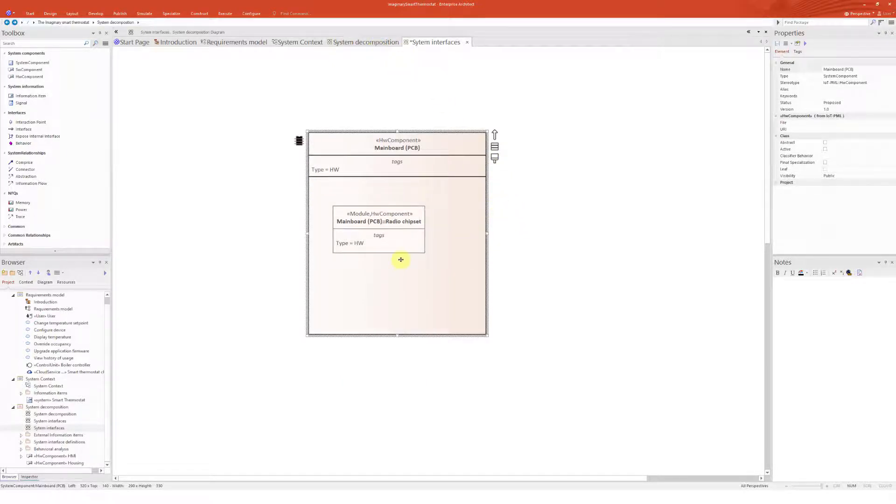
left_click(399, 243)
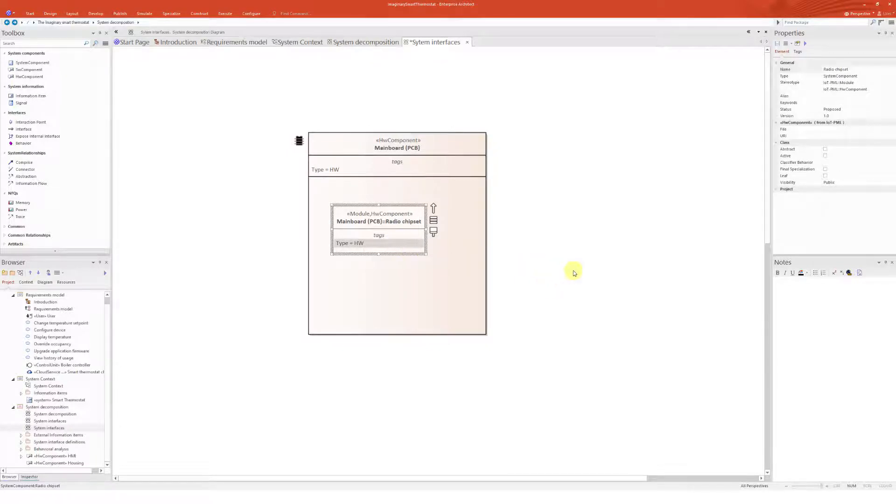
left_click(547, 271)
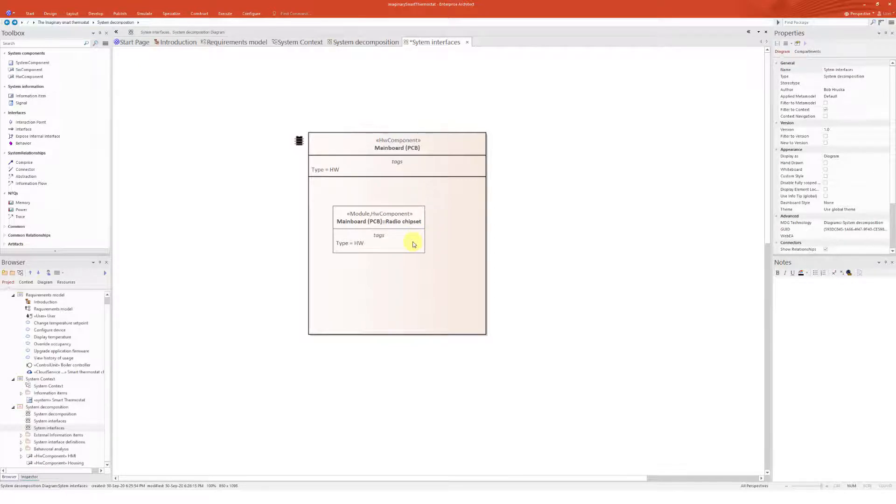
left_click_drag(370, 245, 382, 246)
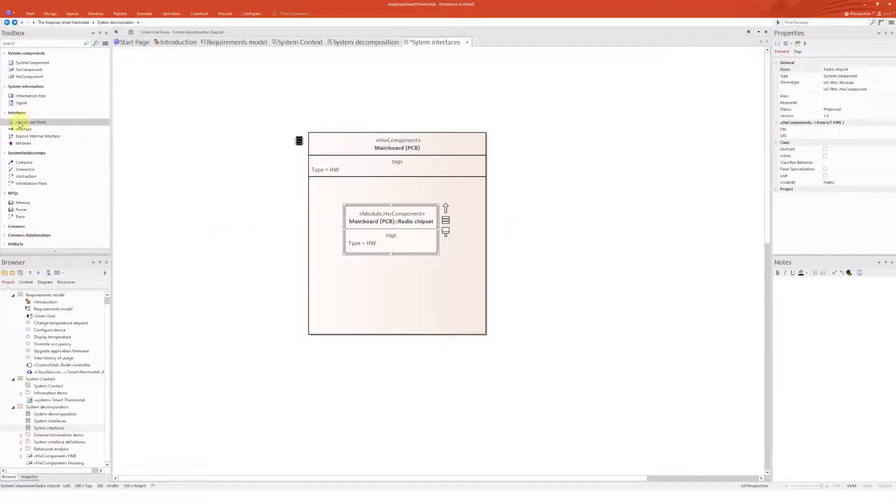
left_click(555, 231)
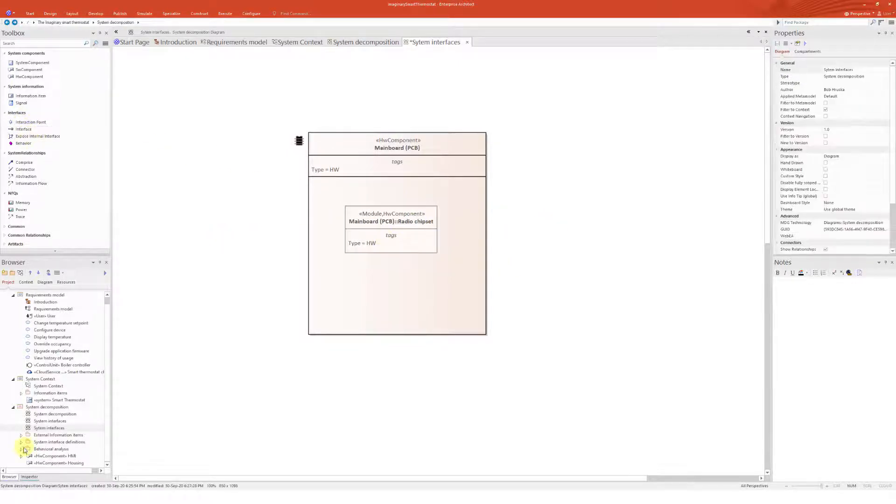
Open the System interface definitions diagram to review the available interfaces, then return to Sytem interfaces
left_click(22, 443)
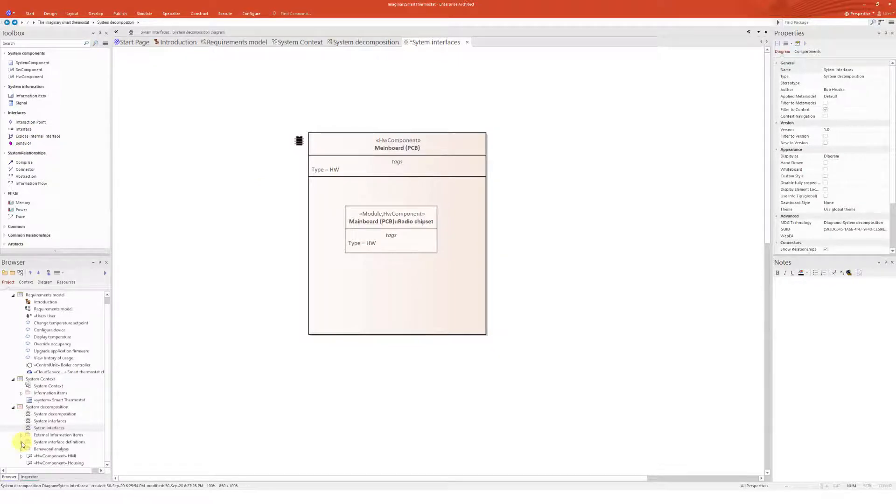
scroll(28, 439, "down", 2)
double_click(56, 407)
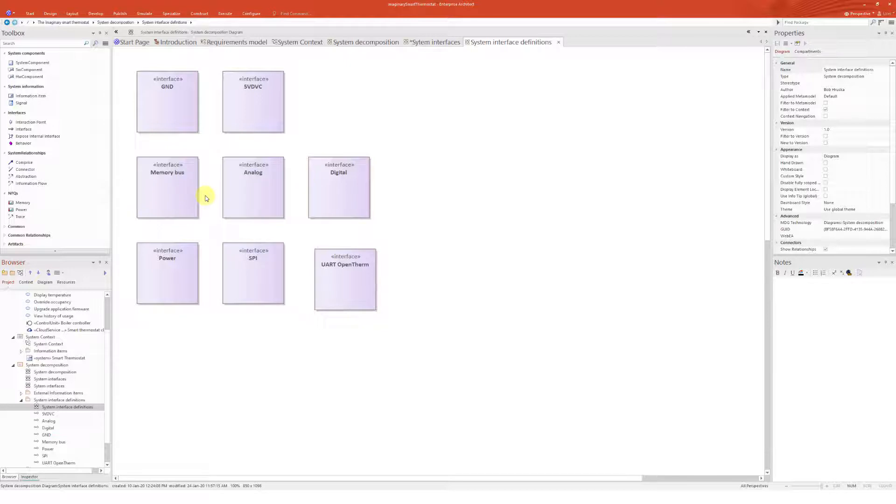
left_click(316, 194)
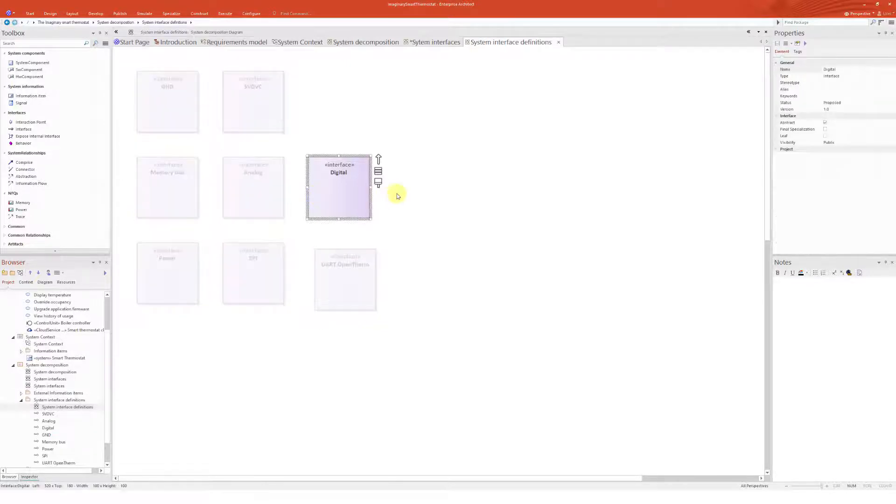
left_click(445, 43)
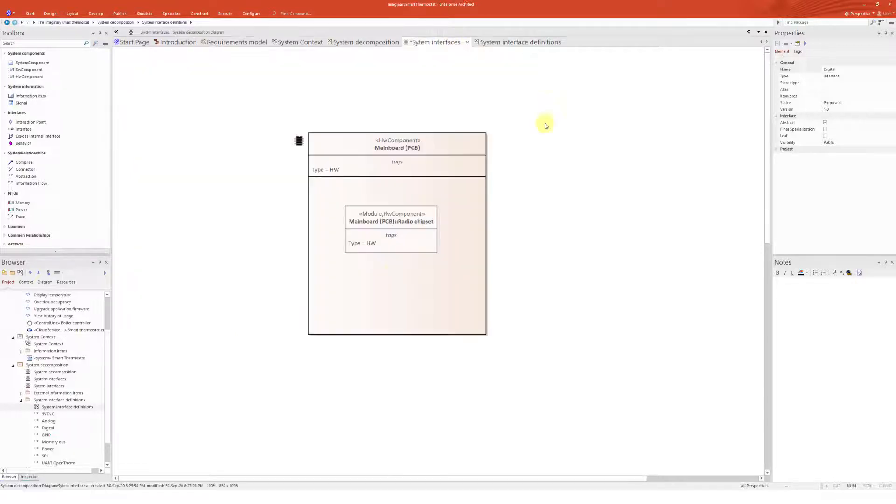
Expose the Digital interface from System interface definitions as a provided interface on the Radio chipset
left_click(394, 247)
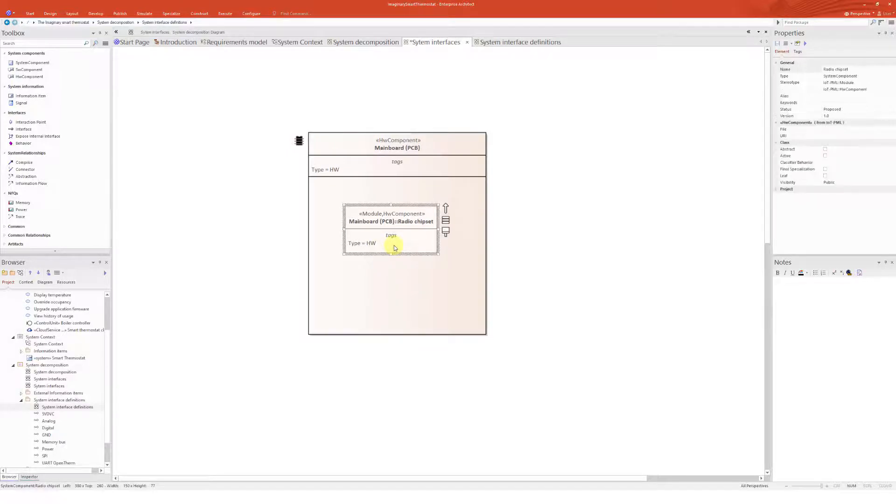
left_click(27, 138)
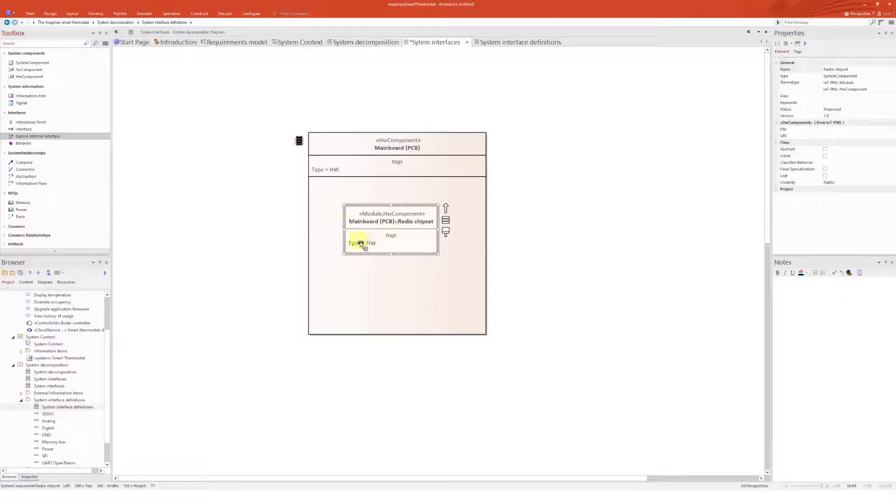
left_click(422, 244)
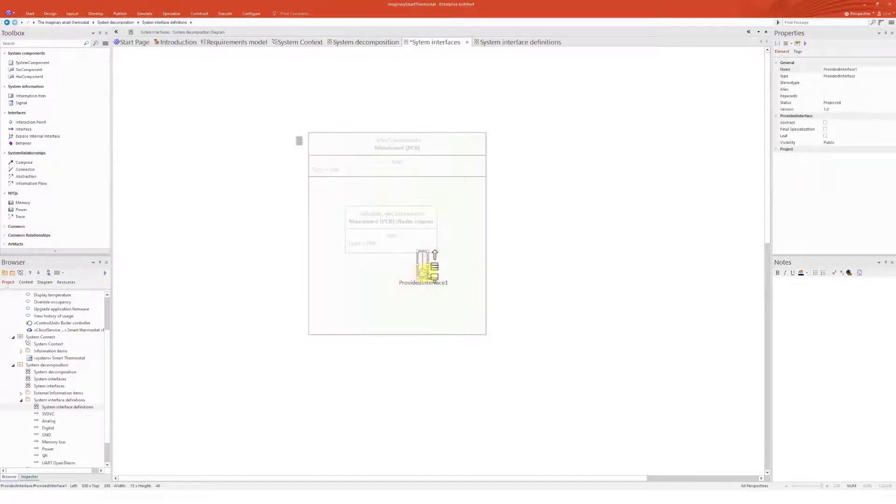
left_click(483, 228)
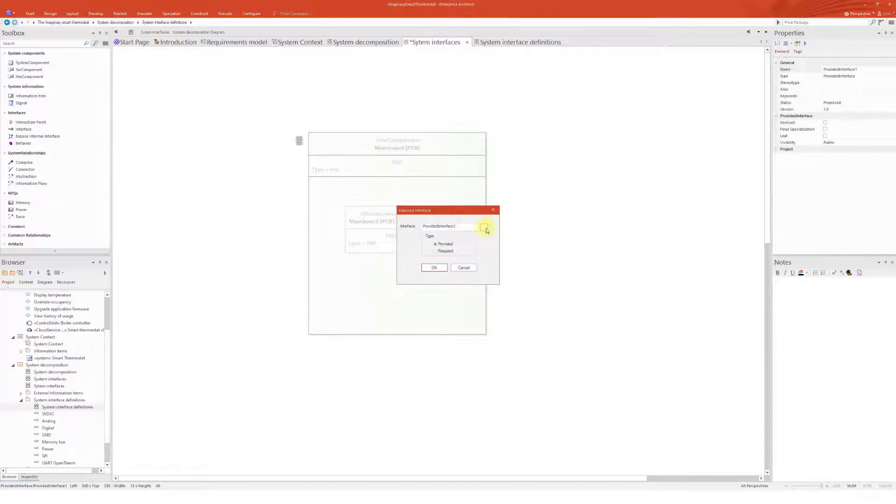
left_click_drag(578, 144, 501, 116)
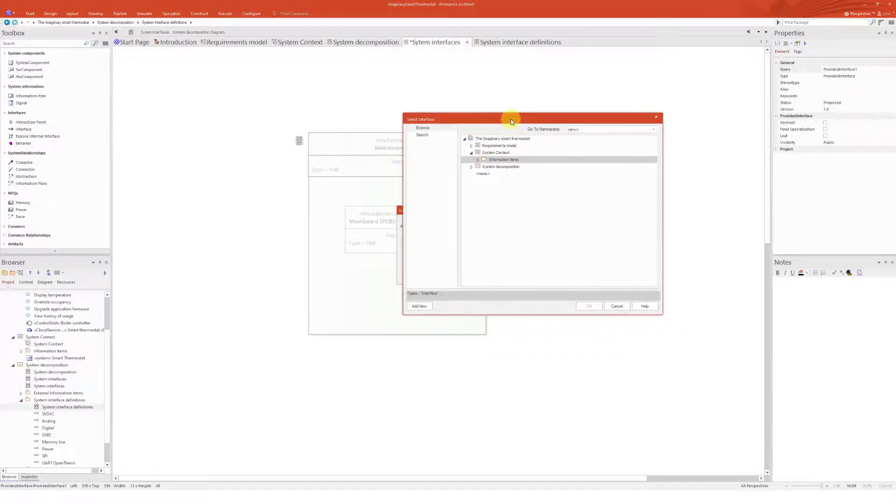
left_click(470, 167)
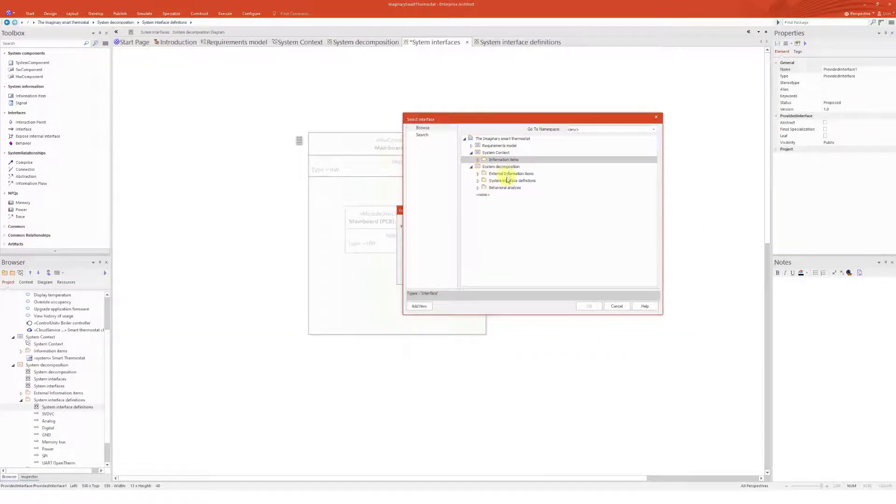
left_click(477, 181)
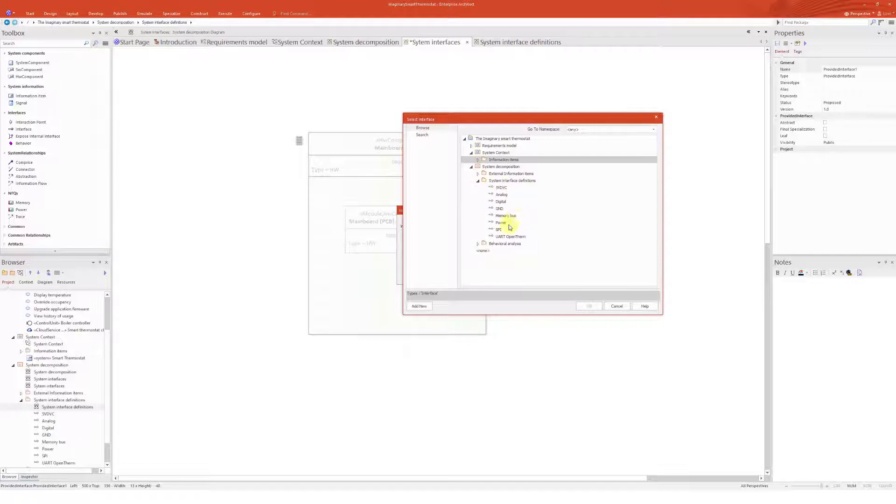
left_click(501, 202)
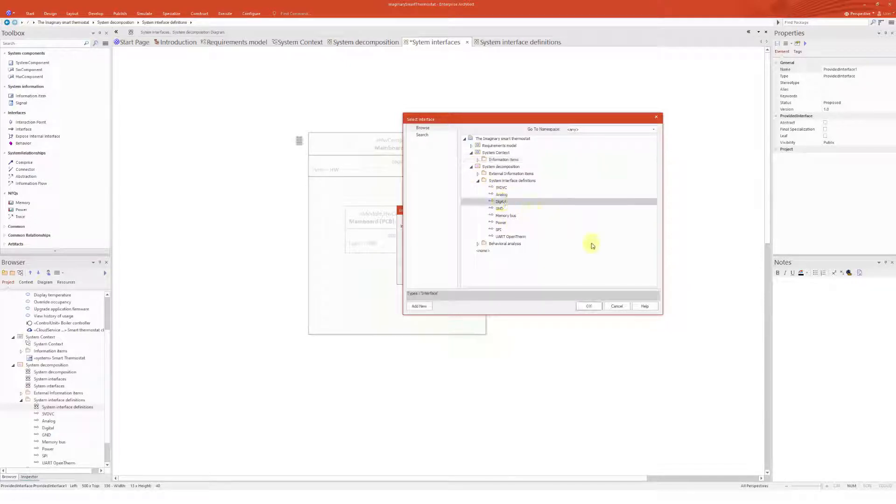
left_click(589, 306)
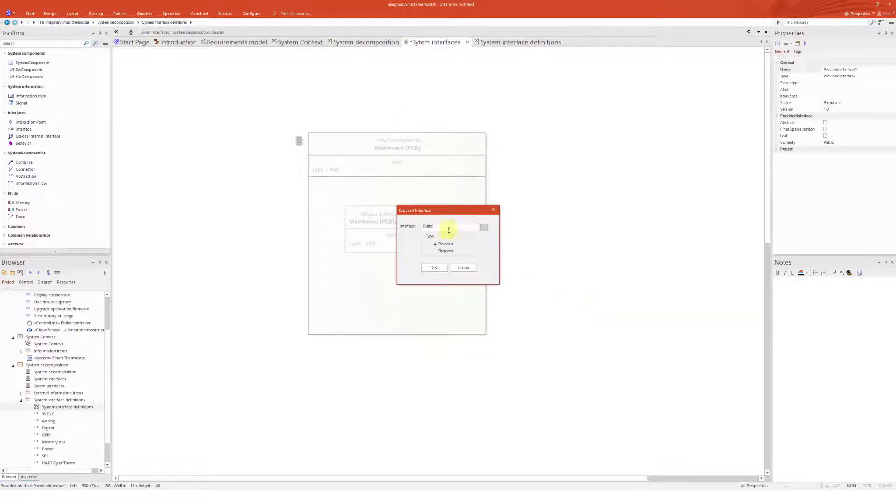
left_click_drag(415, 207, 517, 201)
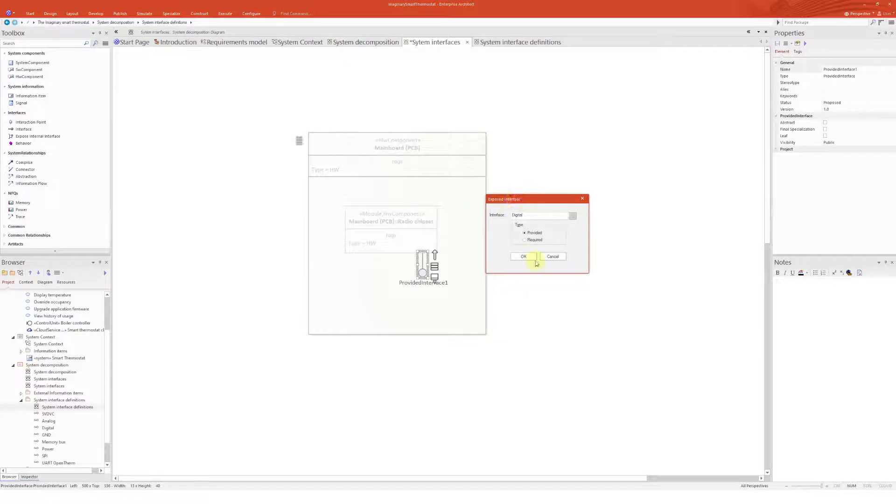
left_click(533, 241)
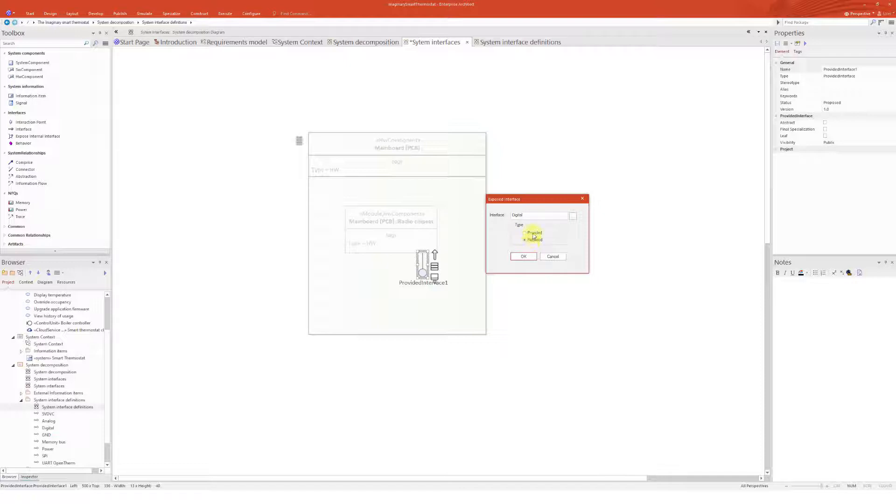
left_click(523, 256)
Move the Digital interface onto the Radio chipset's left edge and reposition the chipset inside the Mainboard
left_click_drag(423, 270, 330, 270)
left_click(500, 234)
left_click_drag(404, 235, 415, 253)
left_click_drag(340, 282, 364, 249)
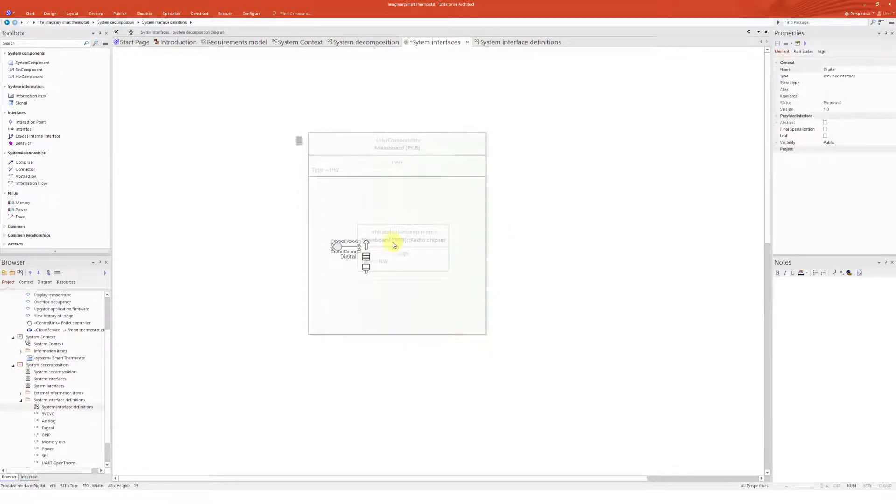
left_click(397, 244)
left_click(506, 255)
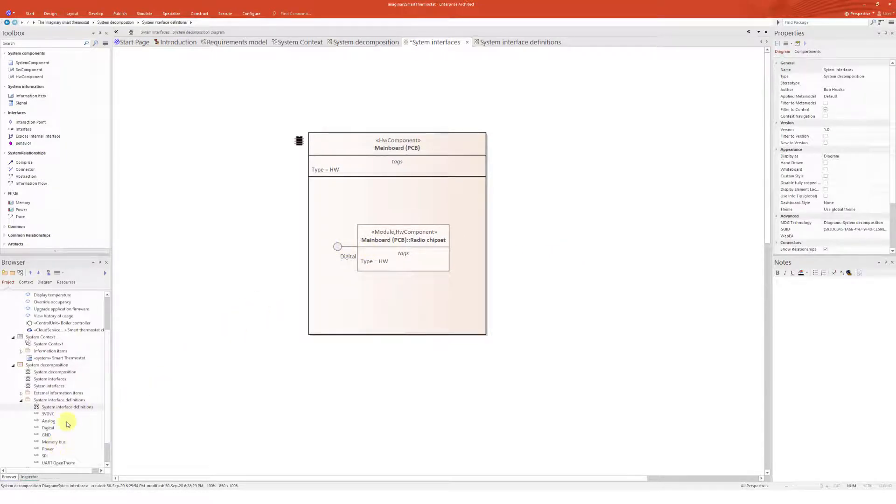
Nudge the Radio chipset slightly and enlarge the Mainboard (PCB) box
left_click_drag(391, 256, 398, 256)
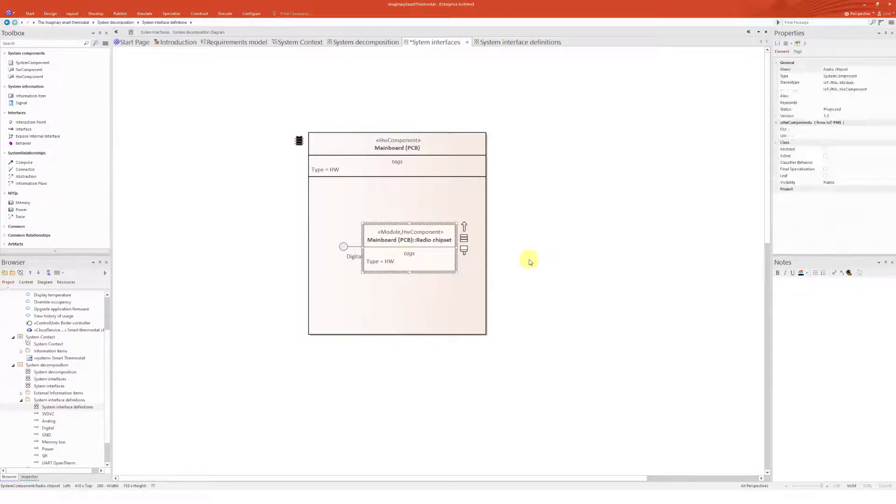
left_click(530, 262)
left_click(471, 262)
left_click(471, 262)
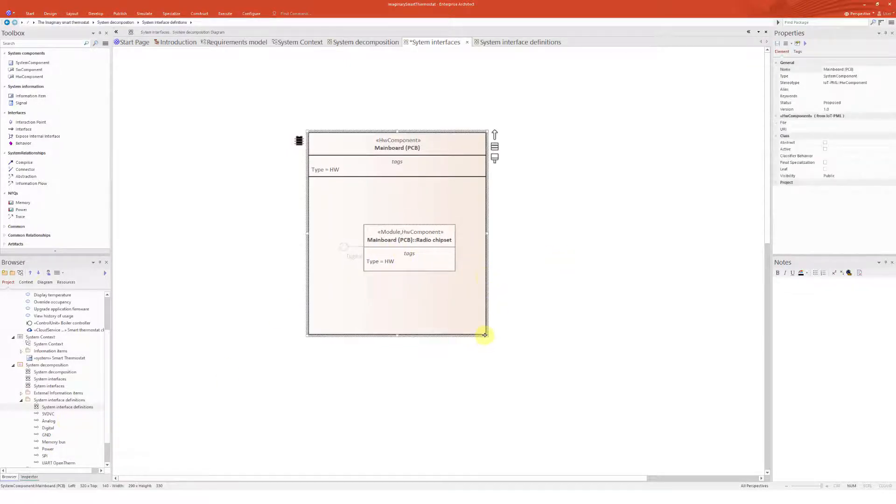
left_click_drag(485, 335, 516, 347)
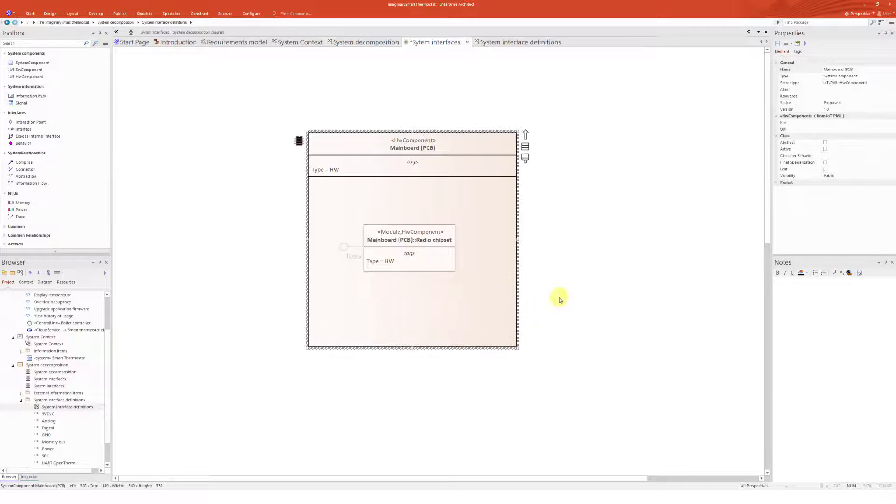
left_click(547, 265)
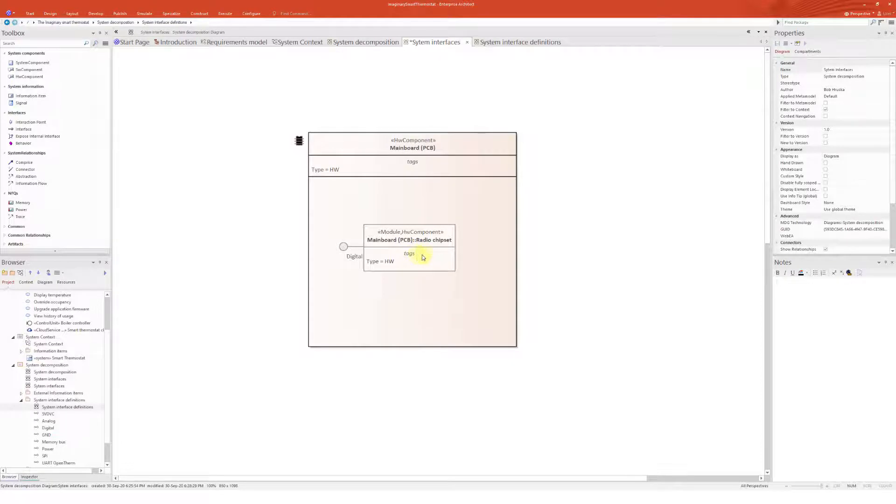
Remove the Module stereotype from the Radio chipset, leaving only HwComponent
left_click(426, 257)
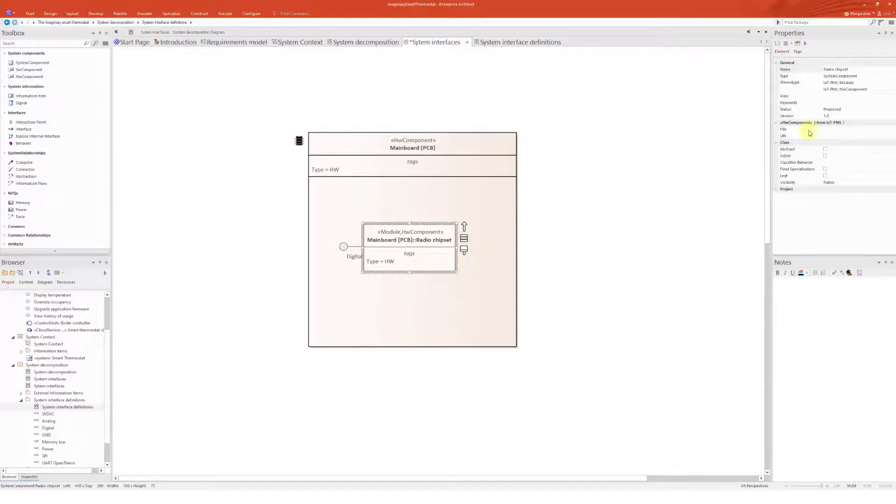
left_click(892, 89)
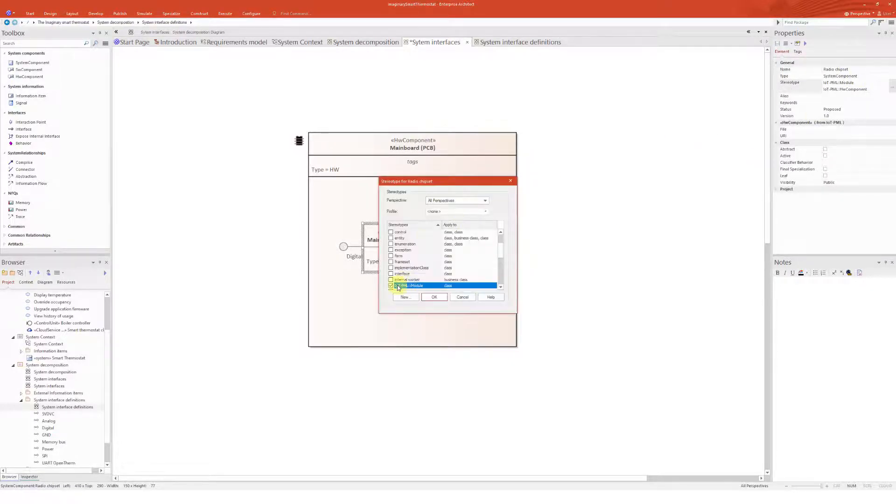
left_click(434, 298)
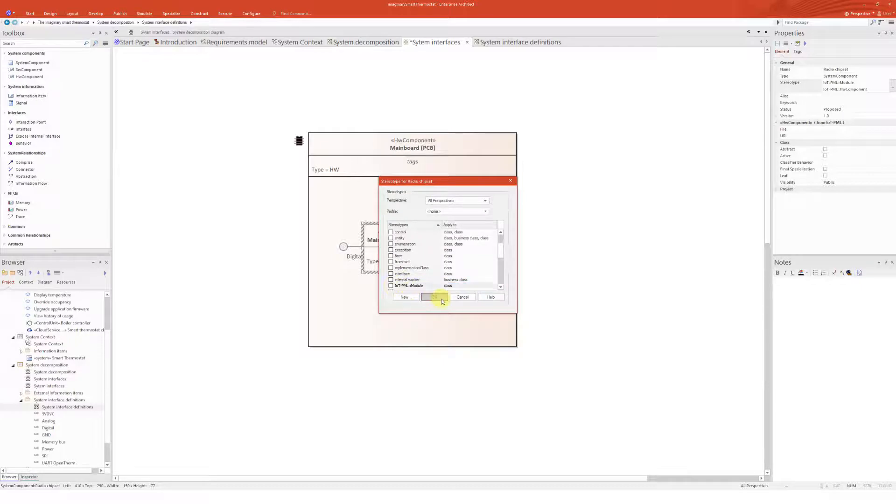
left_click(575, 232)
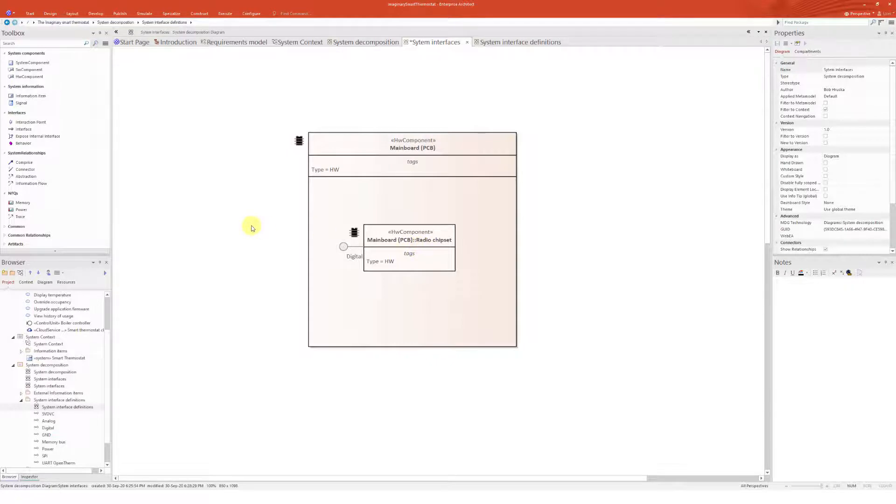
Add an interaction point named Antenna on the Mainboard (PCB) box's left edge
left_click(25, 123)
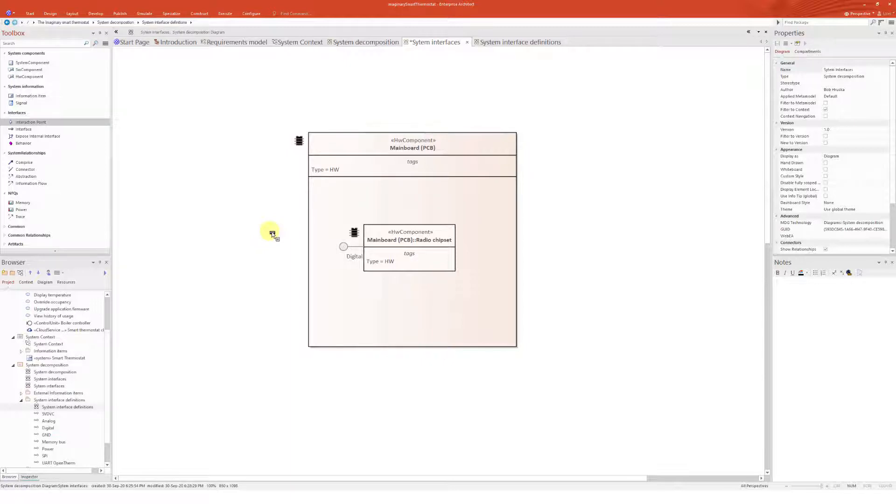
left_click(310, 217)
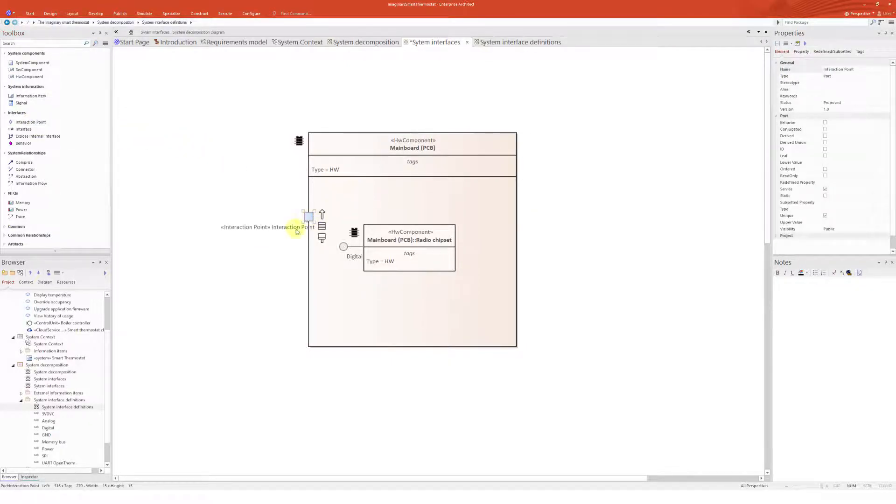
key("F2")
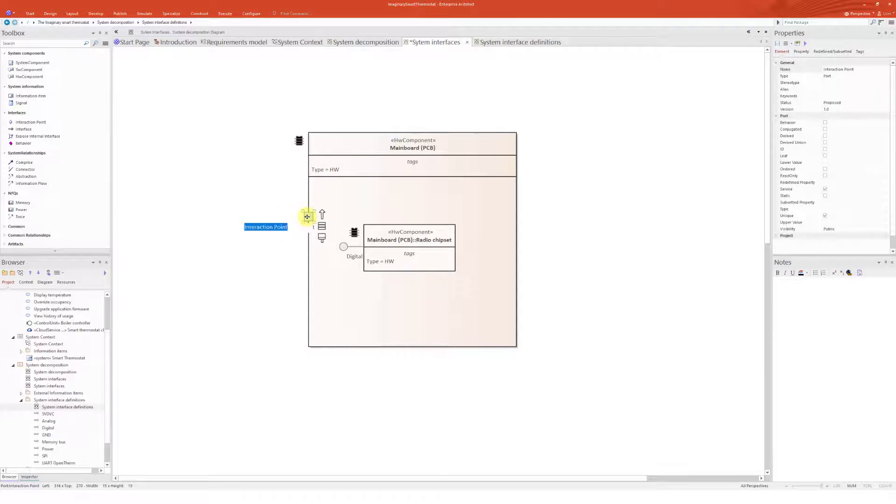
type("Antenna")
key("Return")
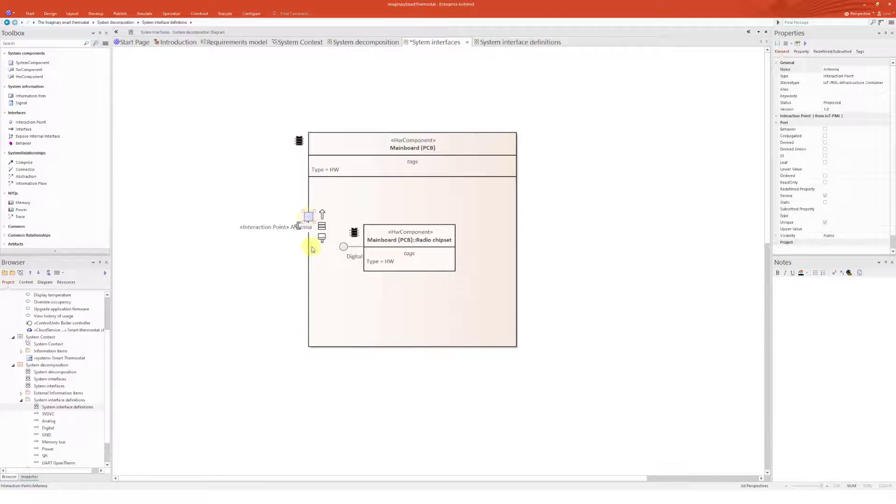
left_click(564, 233)
Align the Antenna point with the Digital interface and link them with a Connector
left_click_drag(312, 223, 311, 246)
left_click_drag(425, 253, 437, 246)
left_click(25, 169)
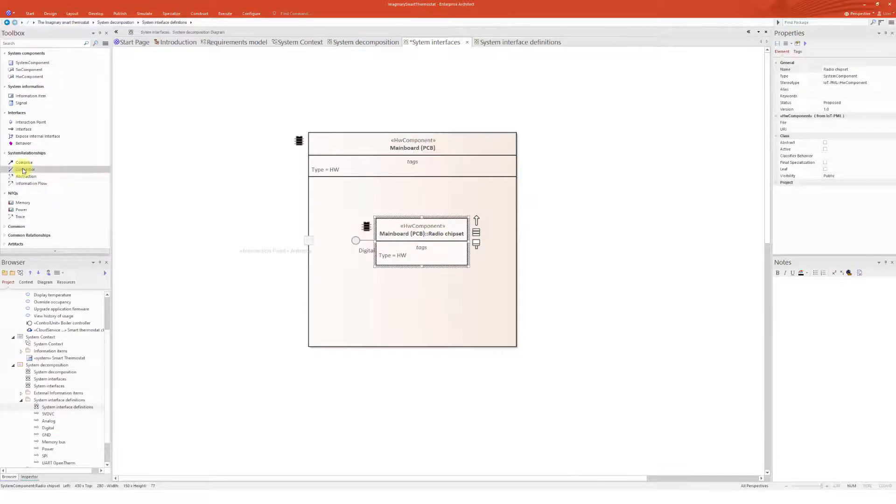
left_click_drag(356, 240, 309, 240)
left_click(561, 242)
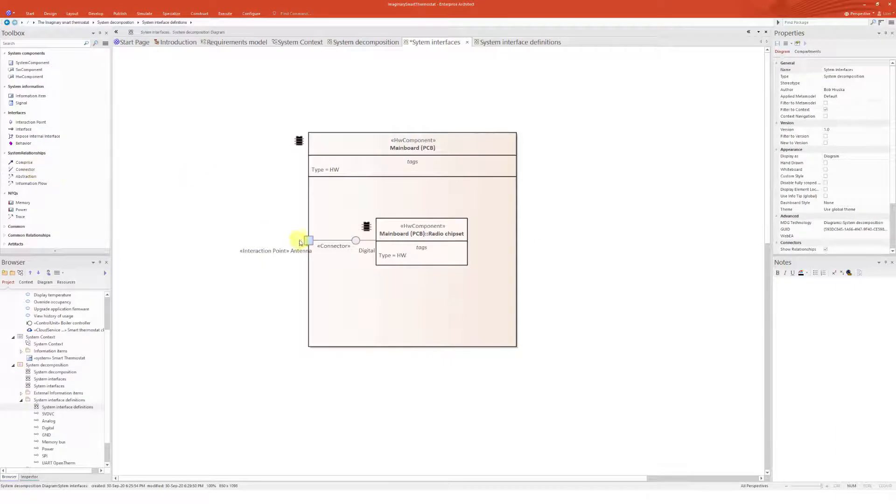
Shift the Mainboard right and copy the Smart thermostat cloud from System Context into Sytem interfaces, left of the Mainboard
left_click_drag(413, 208, 436, 202)
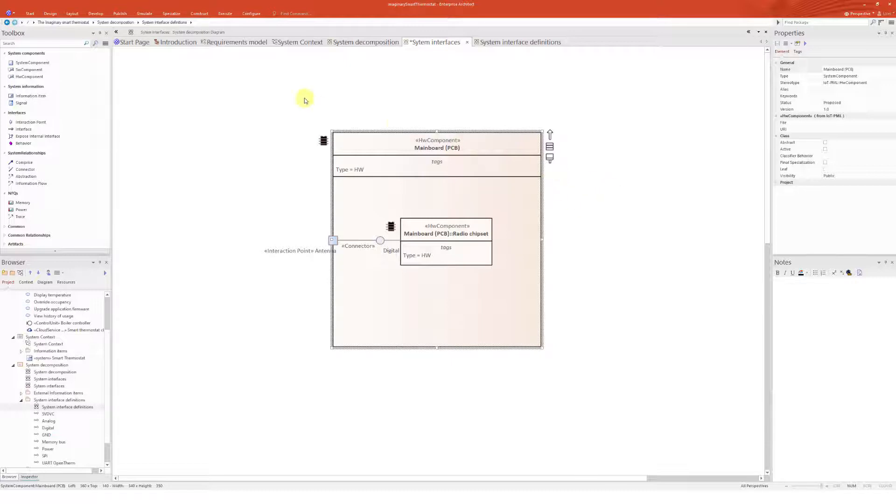
left_click(247, 169)
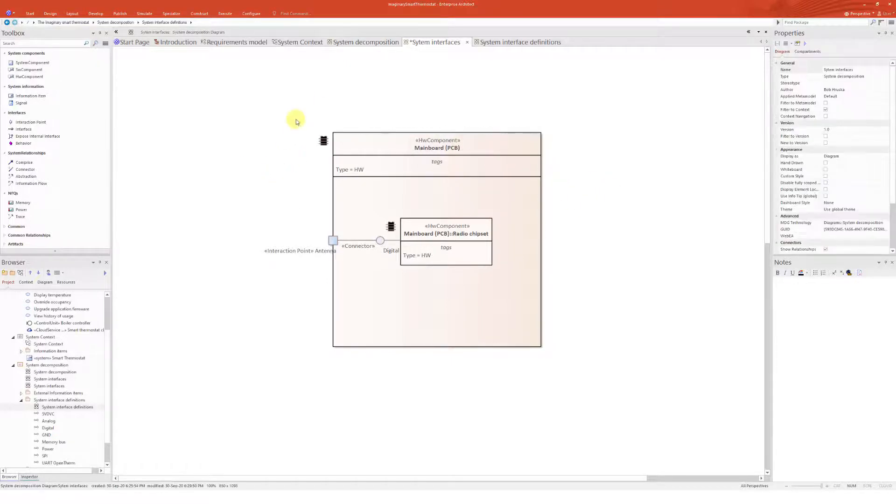
left_click(311, 47)
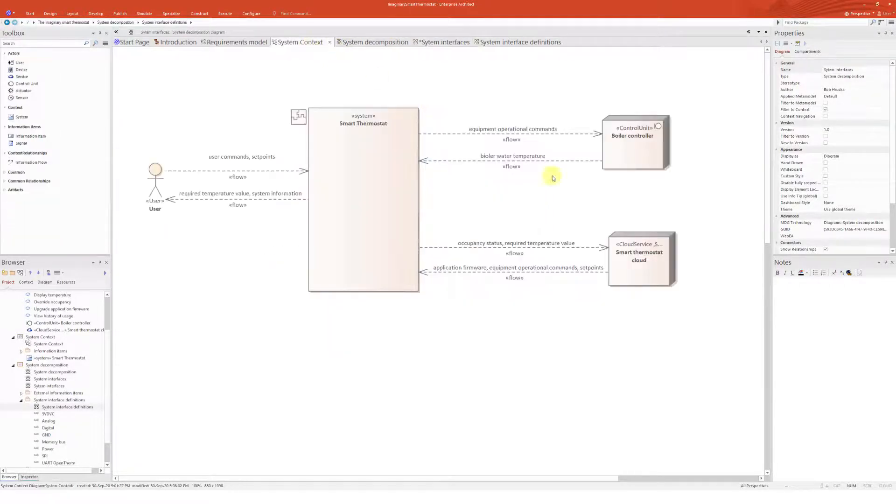
left_click(642, 247)
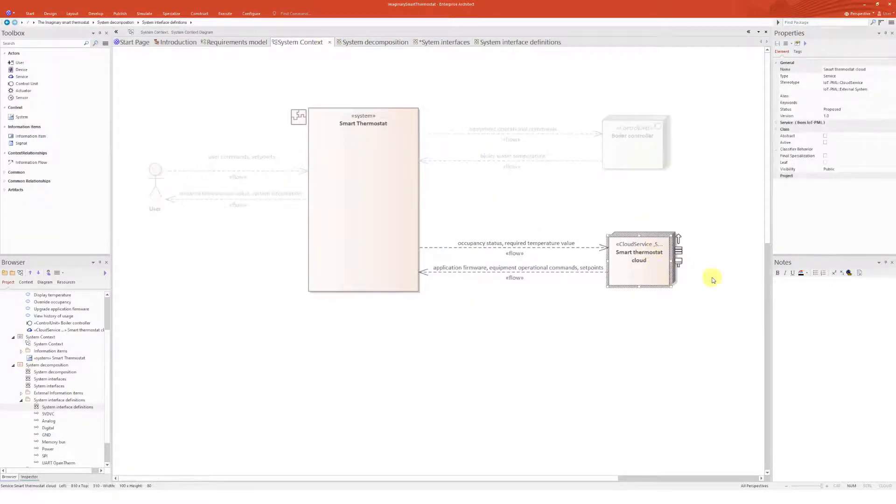
left_click(511, 43)
left_click(439, 43)
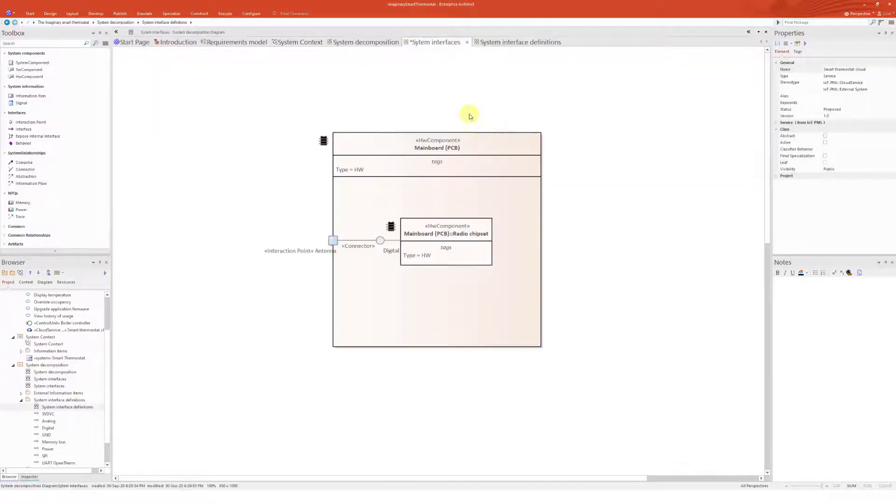
key("ctrl+v")
left_click_drag(480, 120, 167, 236)
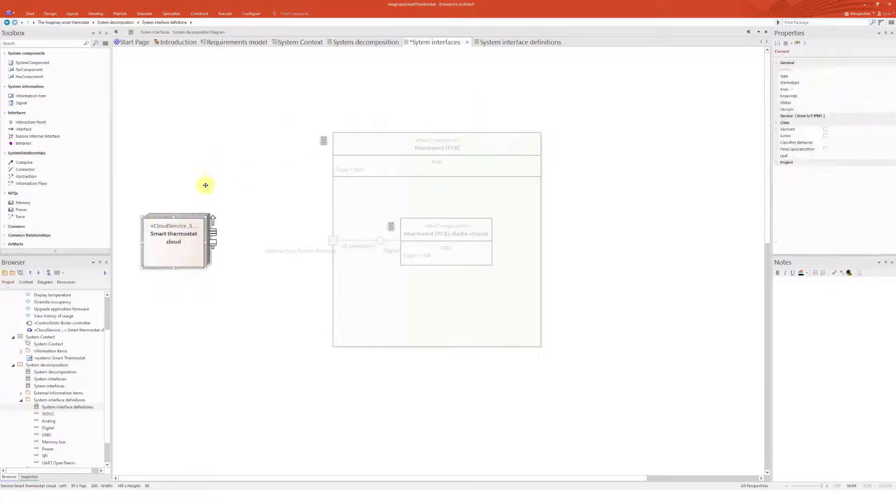
left_click(192, 243)
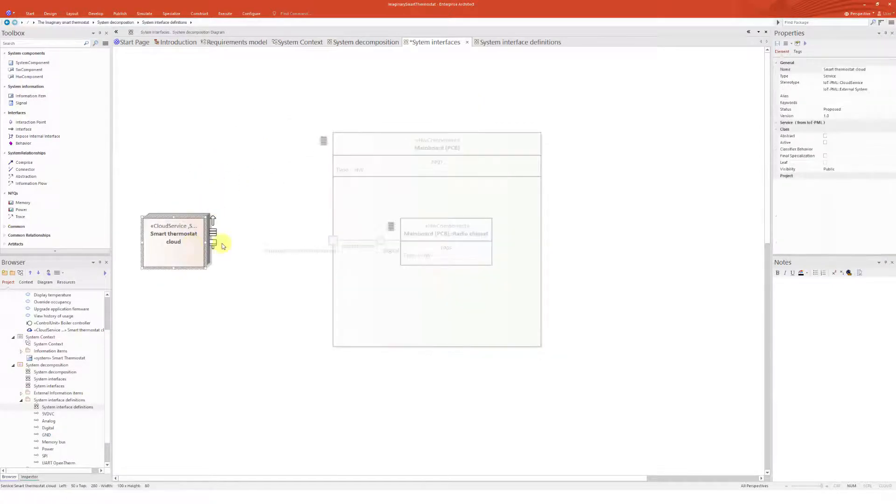
left_click(242, 222)
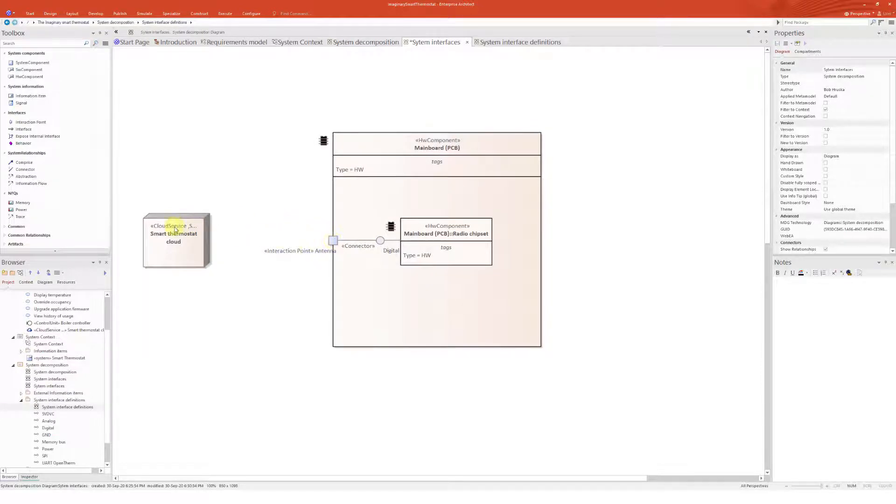
Draw an Information Flow from the Antenna point to the Smart thermostat cloud conveying occupancy status and required temperature value
left_click(32, 184)
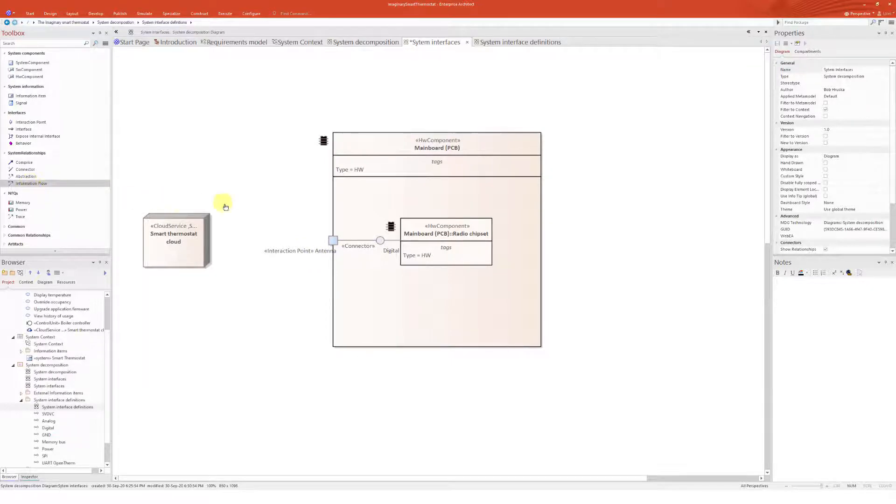
left_click_drag(332, 241, 192, 243)
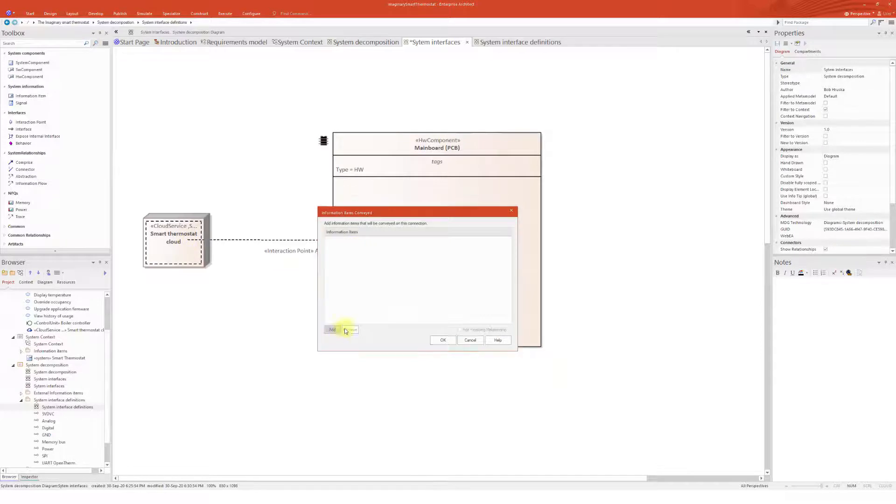
left_click(332, 329)
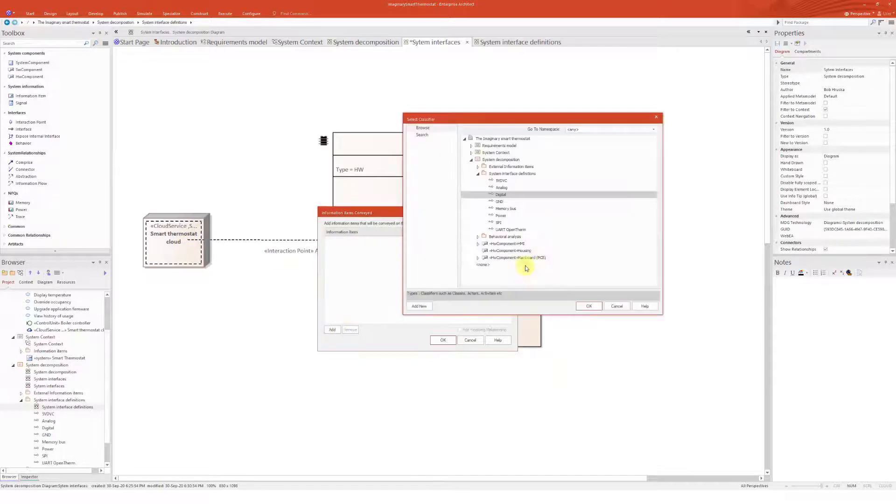
left_click(478, 167)
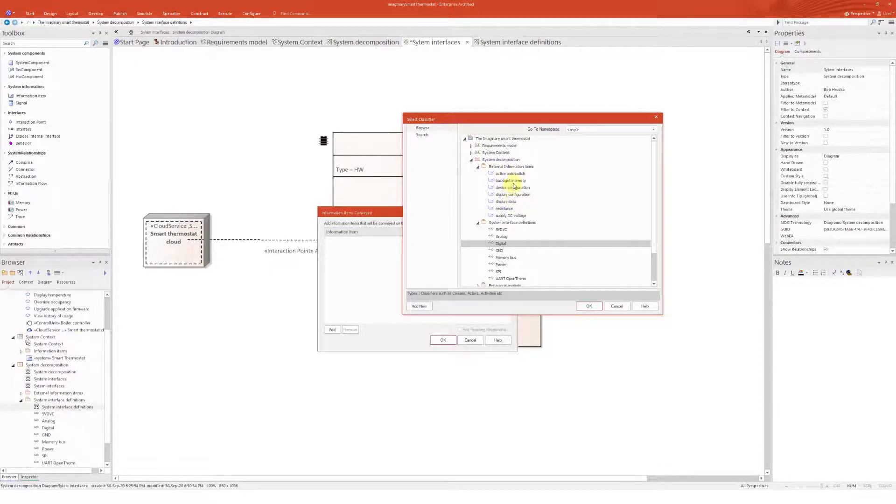
left_click(478, 167)
left_click(471, 152)
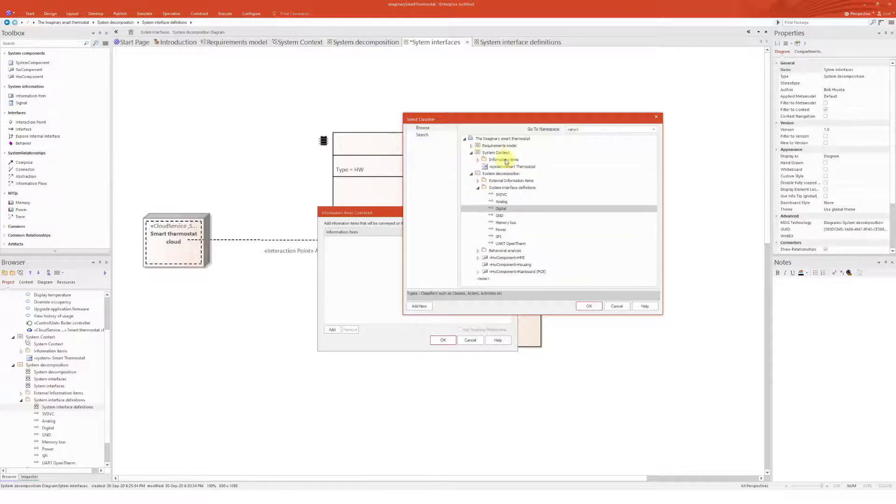
left_click(478, 160)
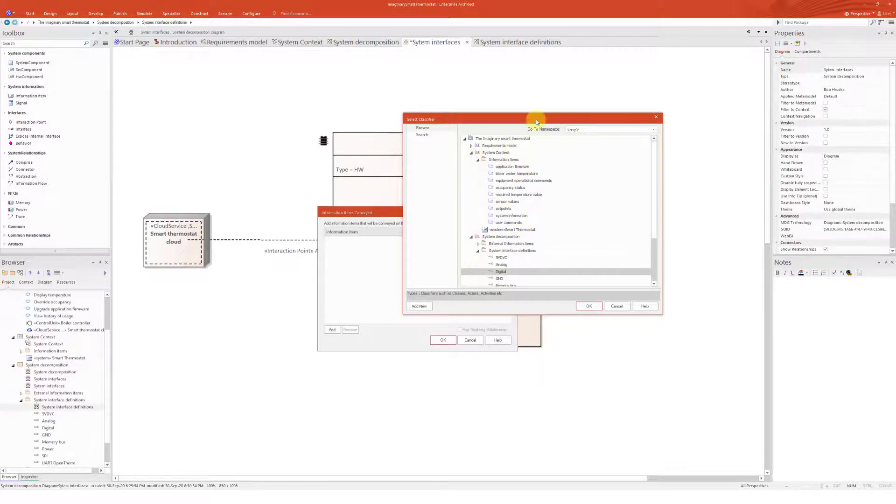
left_click_drag(537, 122, 562, 167)
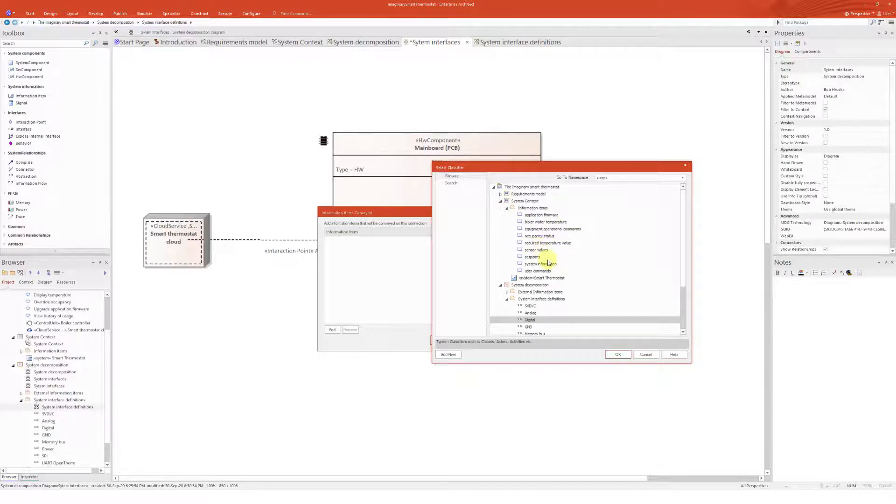
left_click(537, 236)
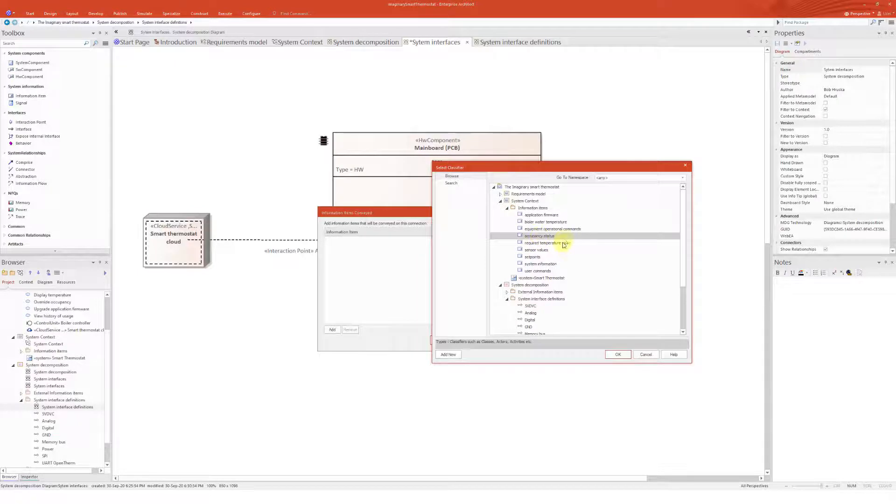
left_click(549, 244)
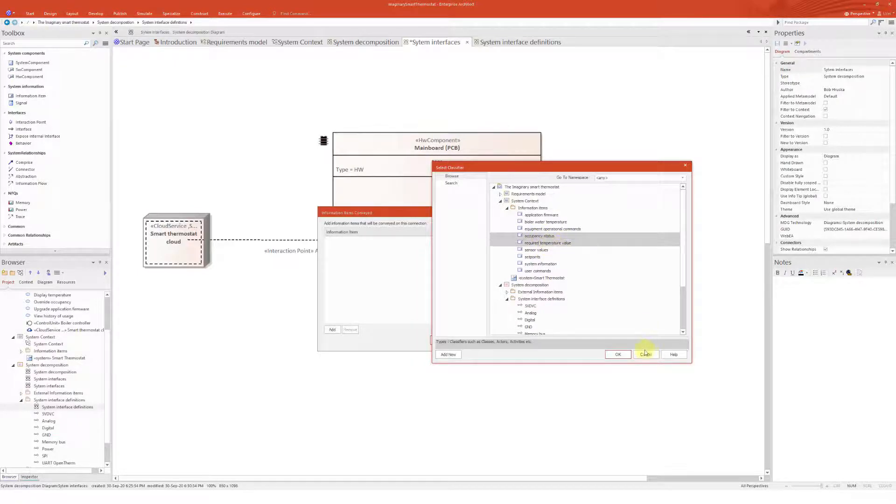
left_click(617, 354)
left_click(453, 339)
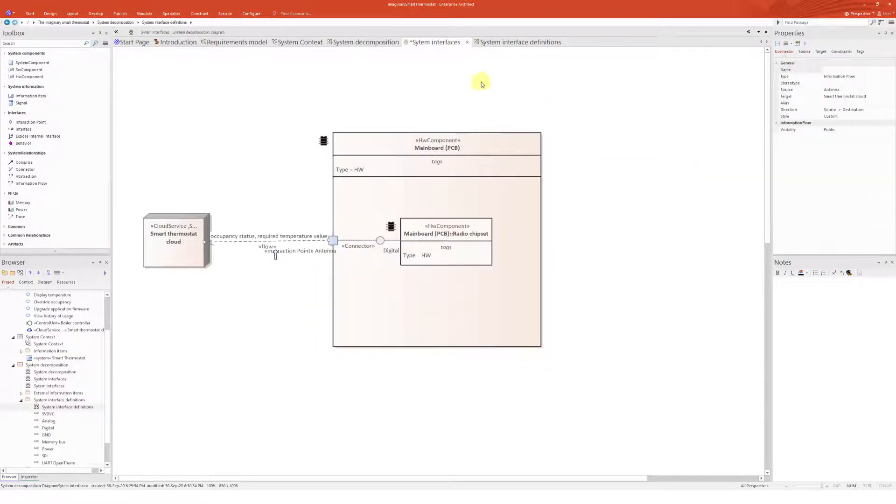
Open the System Context diagram beside Sytem interfaces for reference and nudge the Antenna-to-cloud flow slightly upward
left_click(300, 42)
left_click_drag(415, 112, 454, 256)
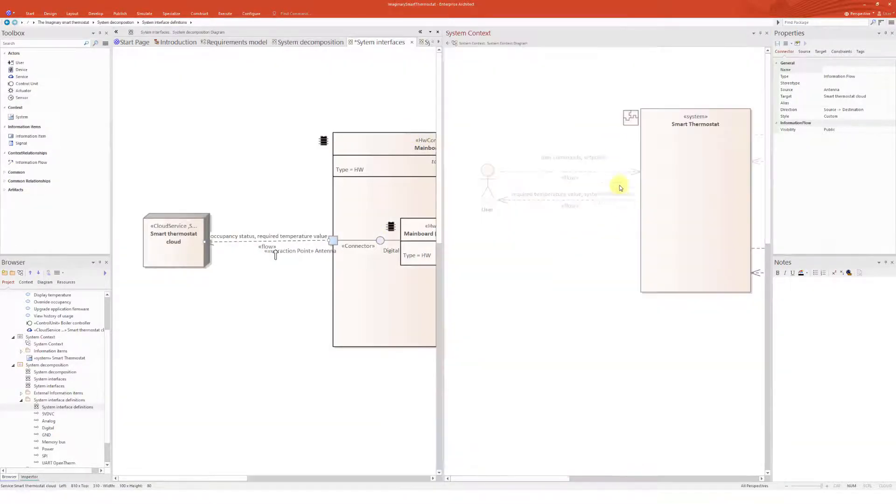
left_click_drag(529, 478, 533, 476)
left_click(662, 261)
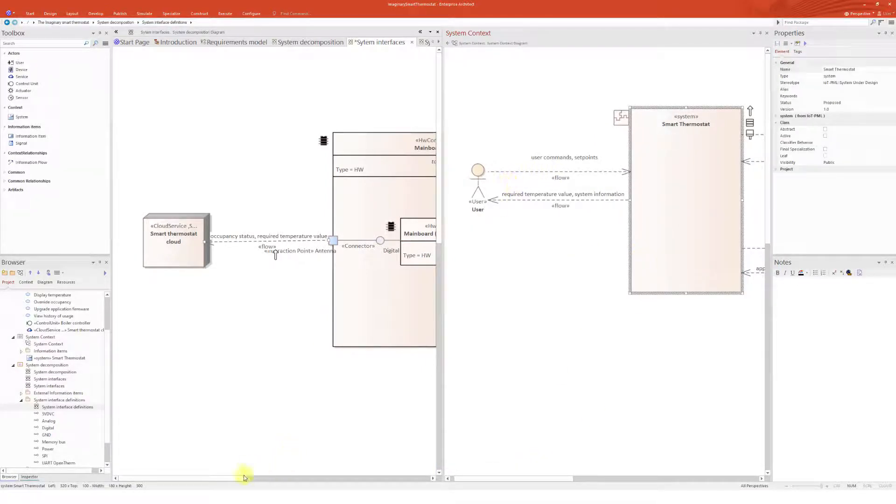
left_click_drag(244, 477, 253, 482)
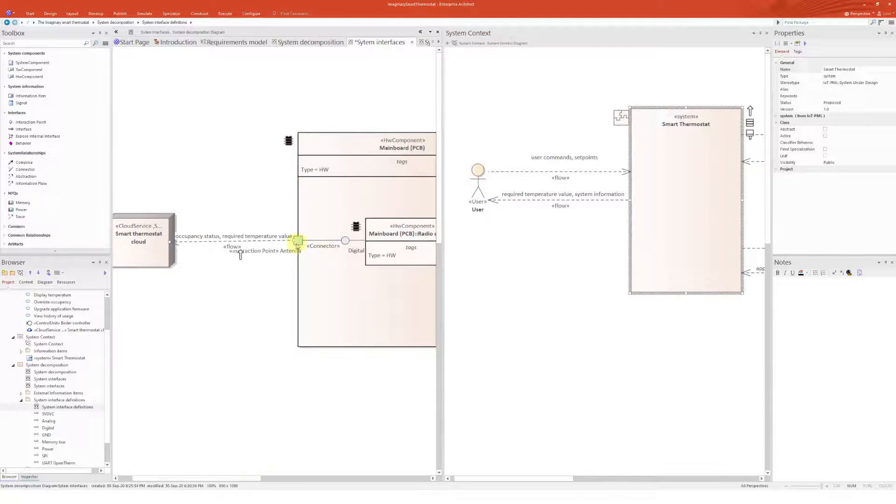
left_click_drag(199, 241, 197, 234)
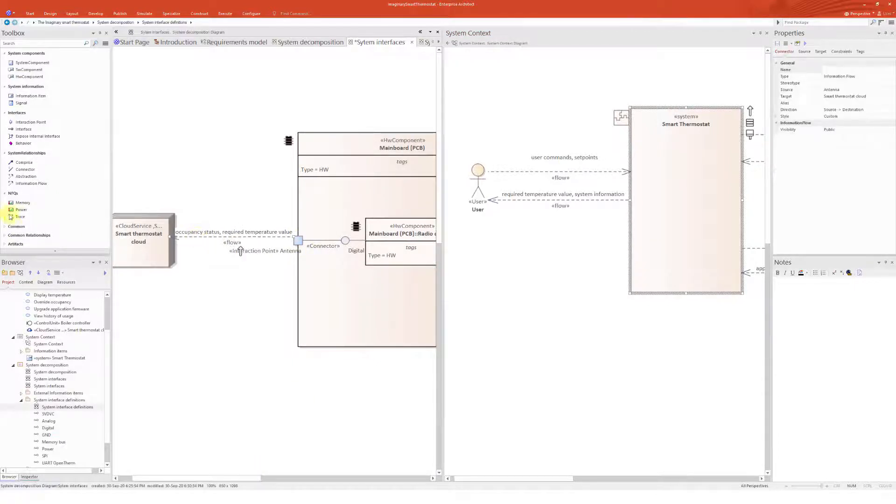
Draw an Information Flow from the Smart thermostat cloud to the Antenna conveying application firmware, equipment operational commands and setpoints
left_click(44, 184)
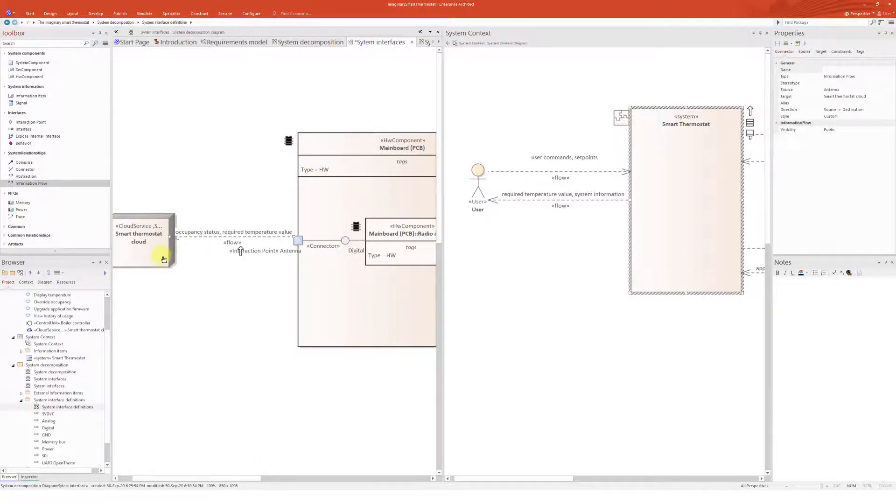
left_click_drag(170, 247, 290, 249)
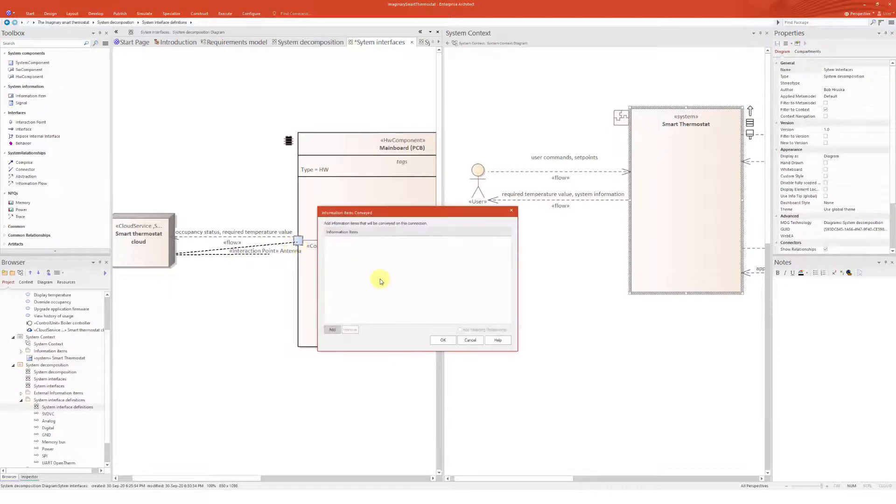
left_click(332, 329)
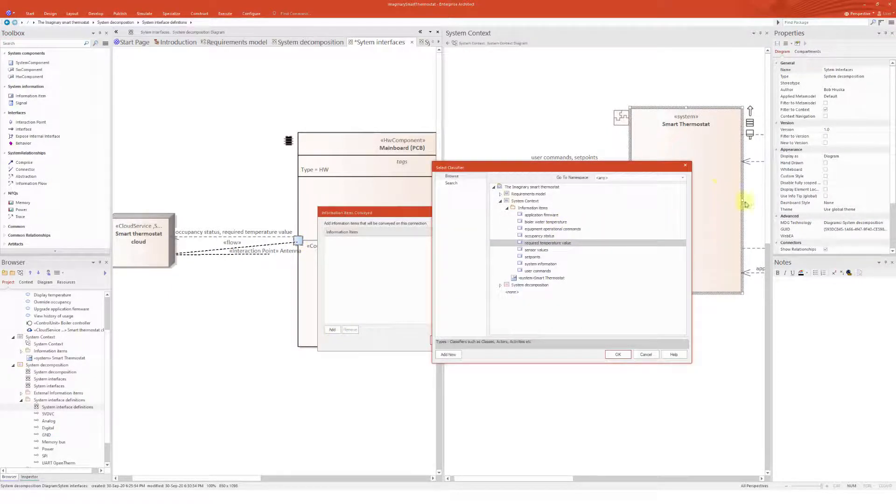
left_click(536, 216)
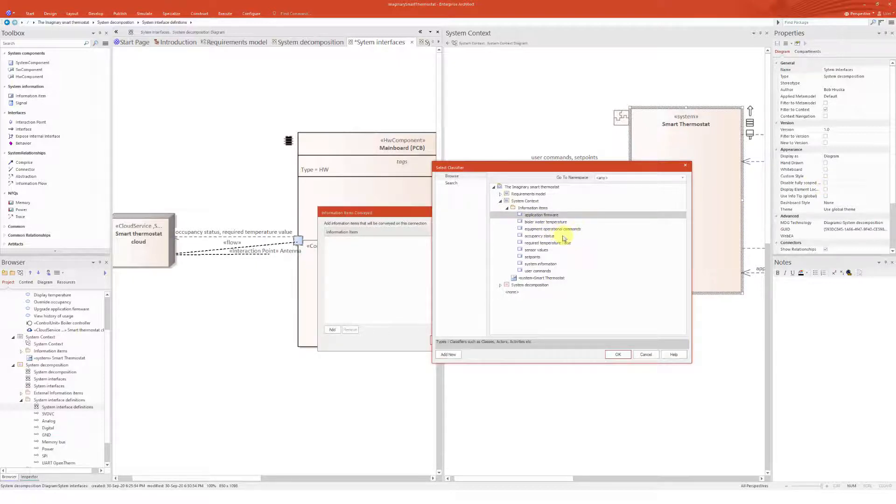
left_click(543, 229)
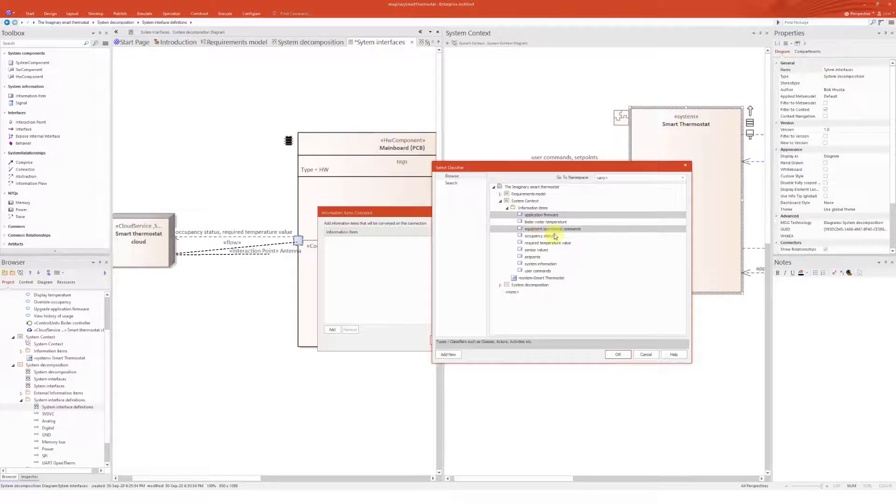
left_click(534, 257, "ctrl")
left_click(618, 355)
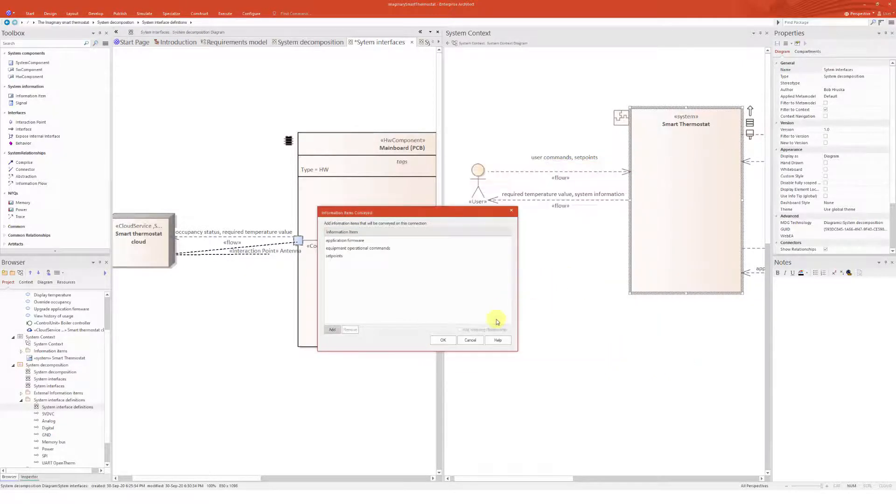
left_click(449, 346)
Make the Antenna interaction point's size customizable and stretch it taller so both flows attach separately
left_click_drag(572, 479, 658, 483)
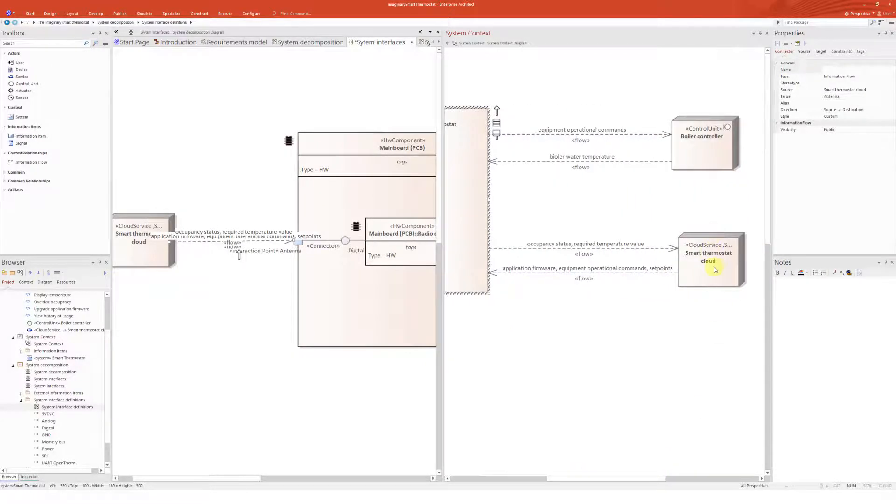
left_click(713, 279)
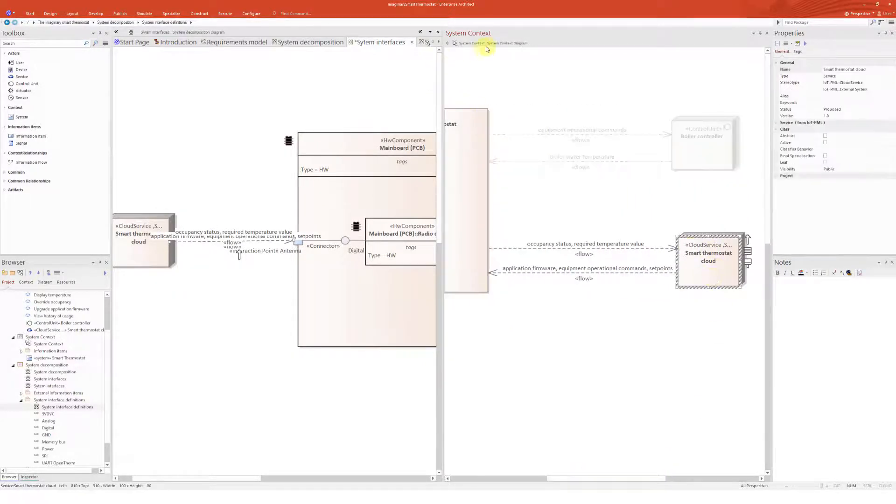
left_click(298, 245)
right_click(296, 245)
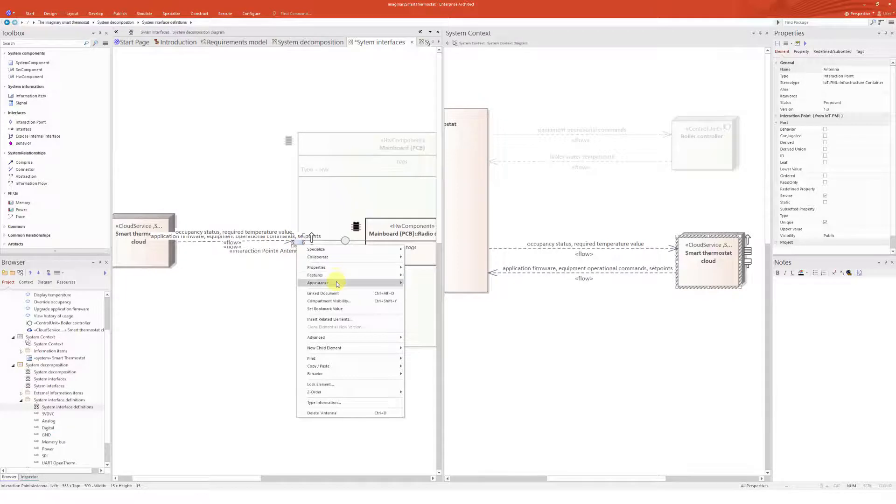
mouse_move(341, 268)
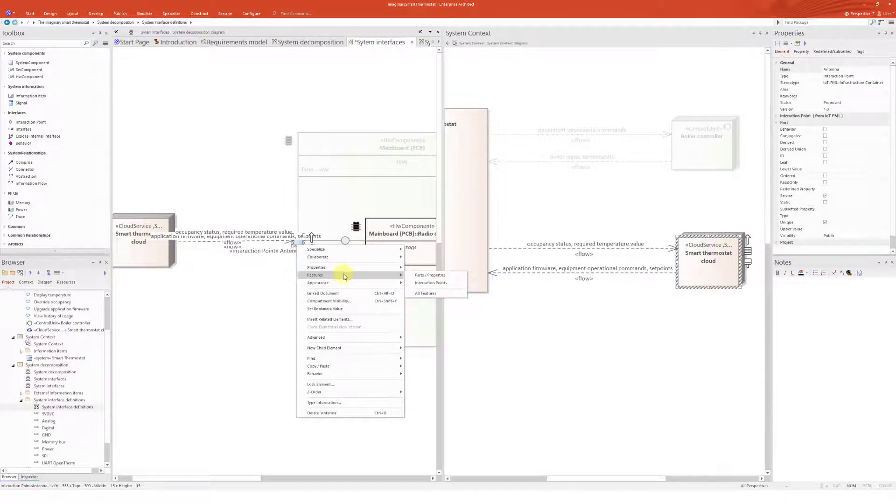
mouse_move(347, 337)
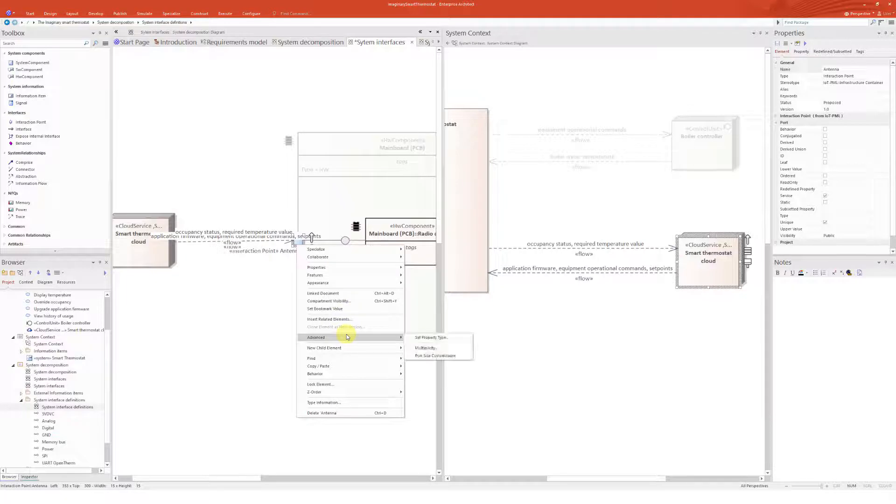
left_click(436, 356)
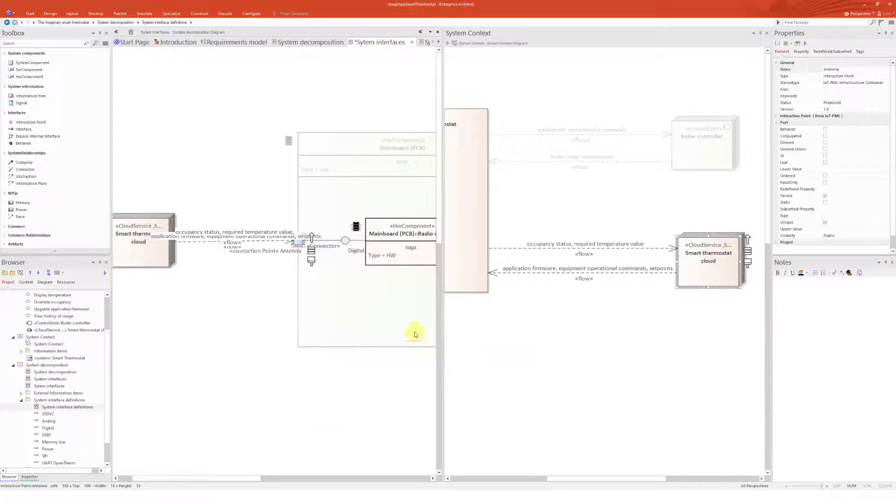
left_click_drag(306, 245, 280, 270)
left_click(277, 240)
left_click(243, 256)
left_click(268, 186)
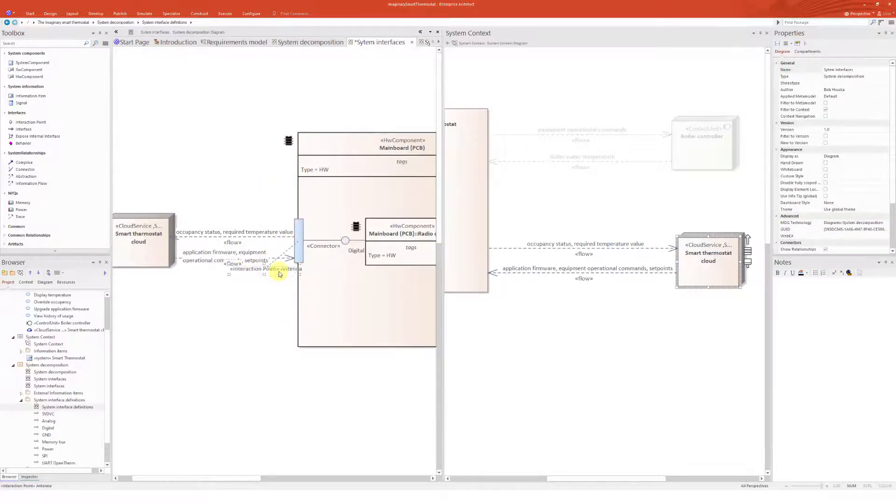
Close the side-by-side System Context view and save the Sytem interfaces diagram
left_click(766, 33)
left_click(574, 269)
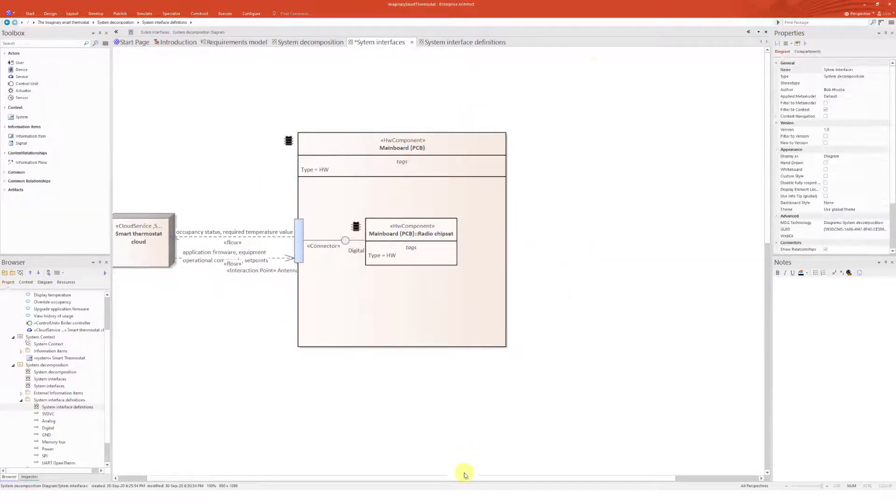
left_click_drag(480, 477, 443, 478)
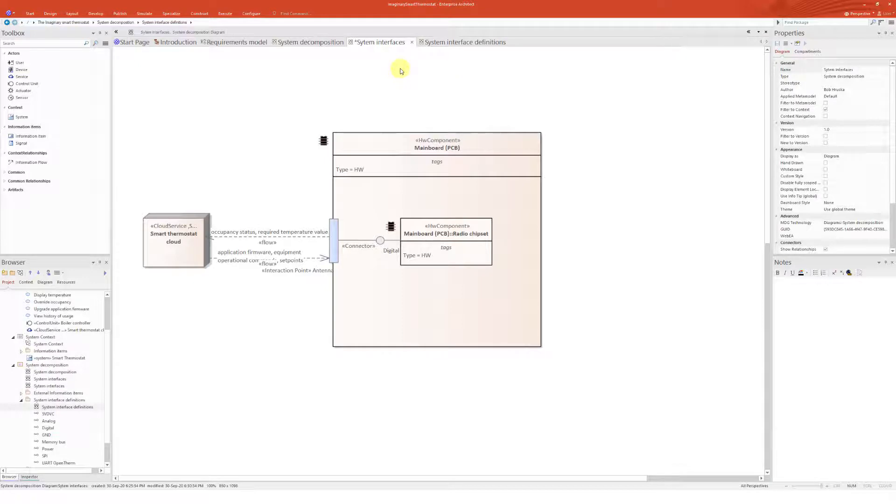
key("ctrl+s")
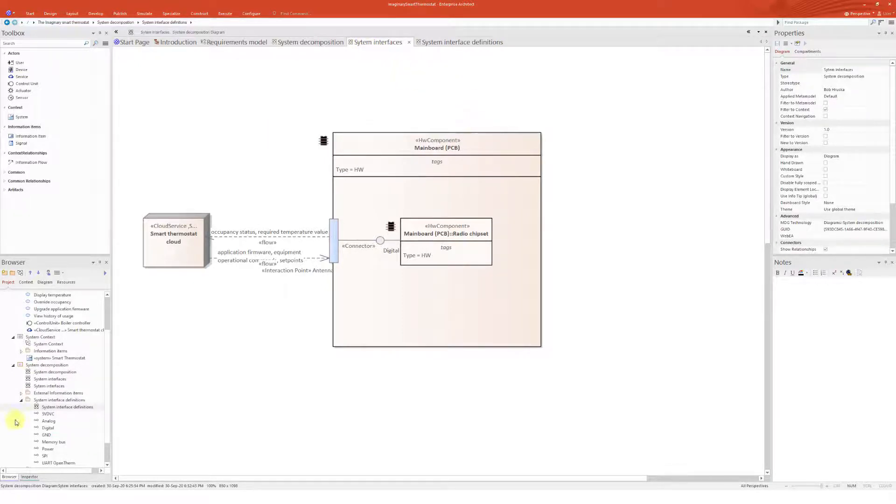
Open the existing System interfaces diagram from the browser and examine its Radio chipset and Antenna connections
left_click(51, 379)
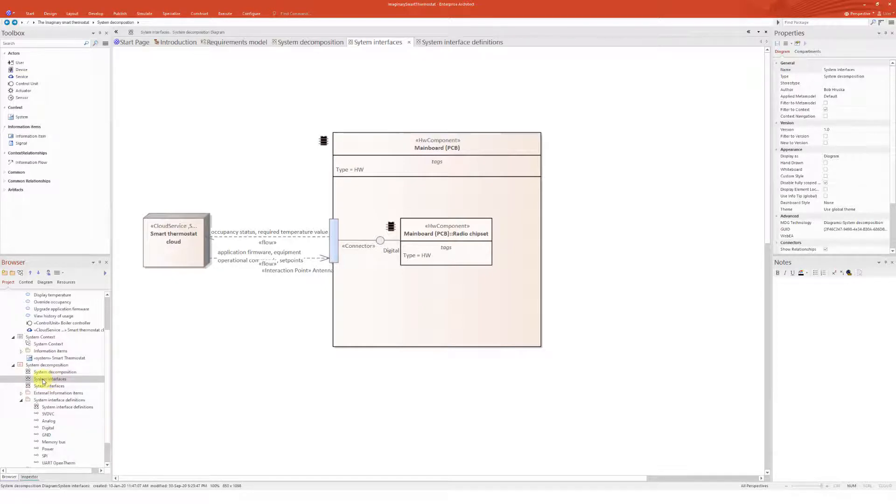
double_click(43, 379)
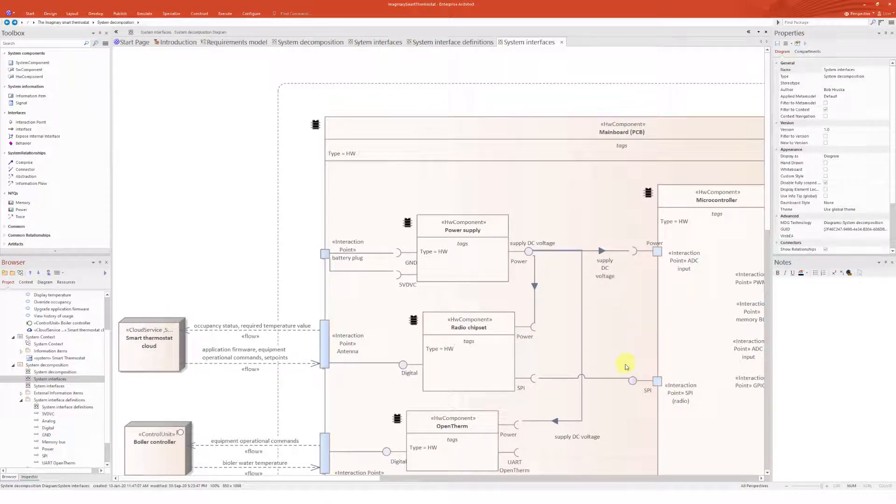
scroll(550, 378, "down", 3)
scroll(556, 377, "up", 3)
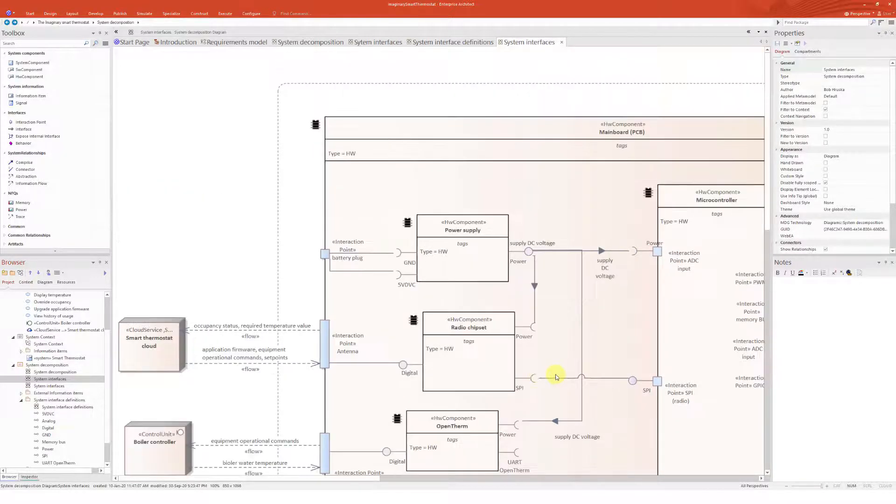
left_click(481, 362)
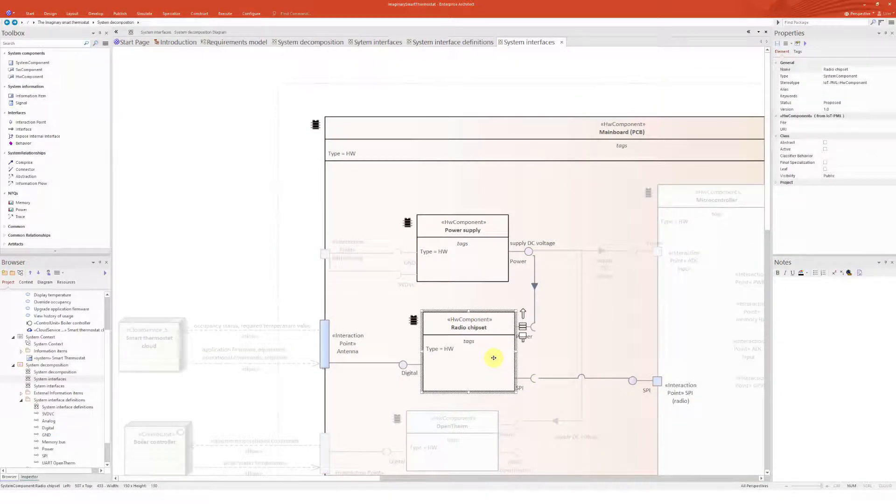
left_click(249, 205)
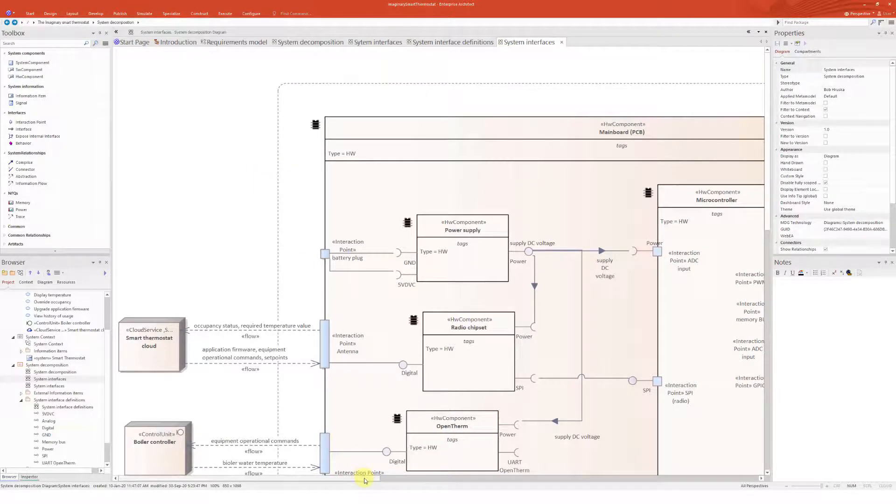
Pan and scroll across the System interfaces diagram to examine the Microcontroller, HMI and peripheral connections
left_click_drag(365, 478, 447, 437)
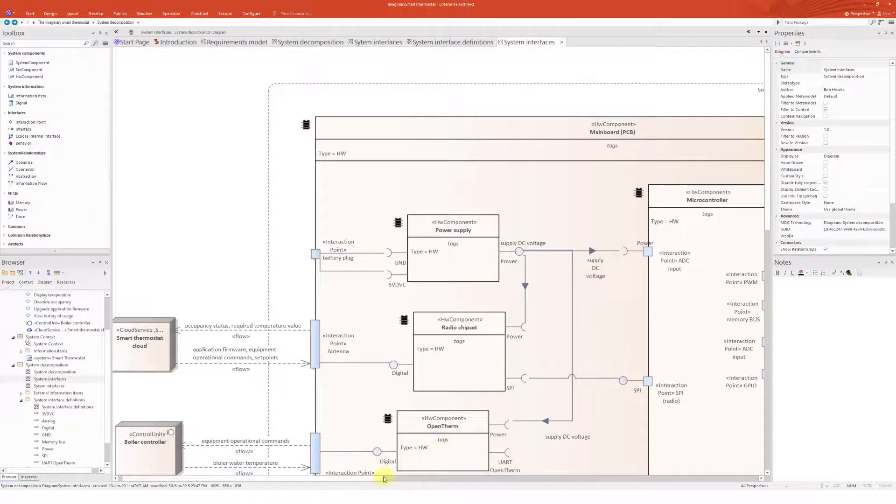
left_click_drag(386, 479, 426, 480)
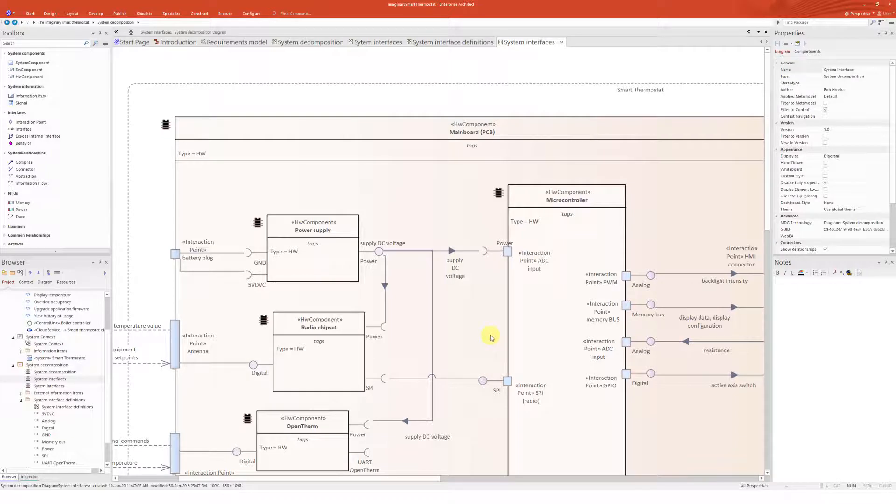
left_click_drag(437, 482, 512, 479)
scroll(554, 302, "down", 1)
scroll(460, 416, "down", 6)
scroll(442, 446, "up", 3)
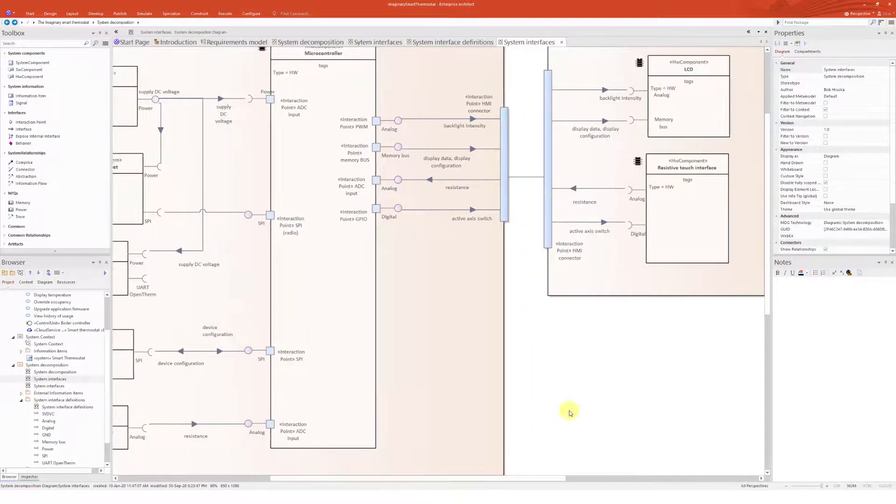
scroll(569, 412, "up", 3)
Inspect the LCD, HMI connector, Microcontroller and Smart Thermostat boundary, then scroll through the Mainboard's lower components
left_click(646, 254)
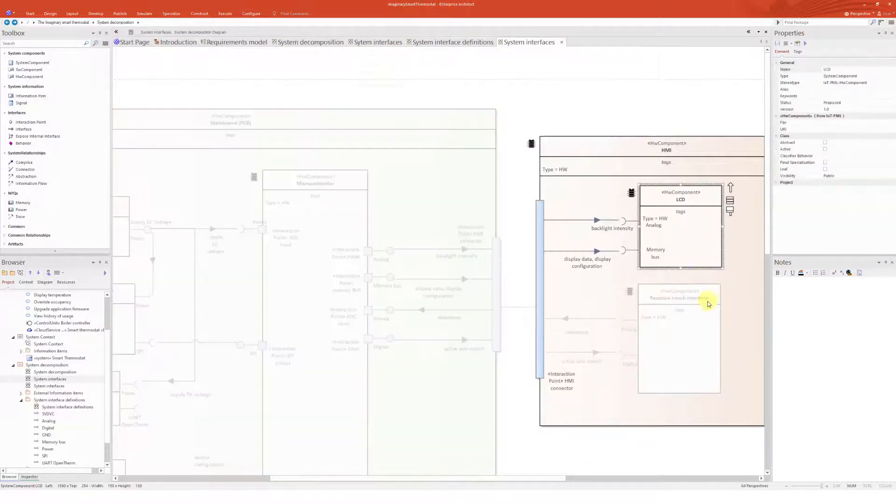
left_click(695, 323)
left_click(537, 286)
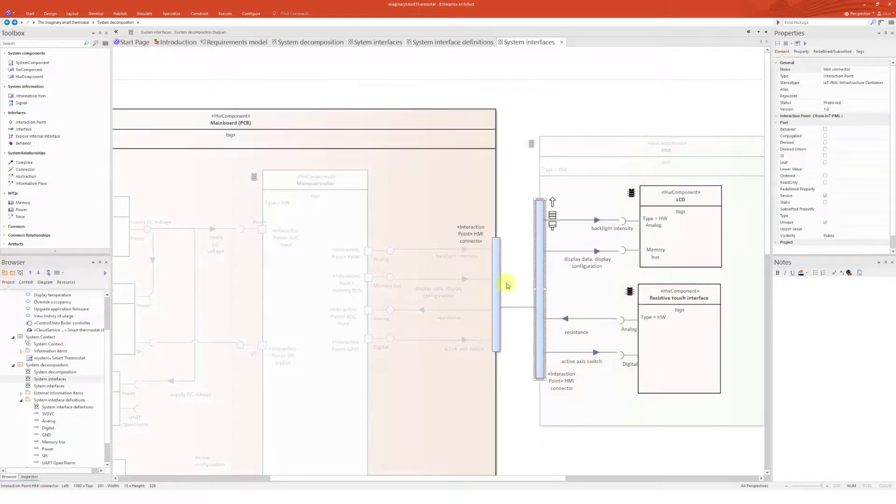
left_click(497, 283)
left_click(312, 269)
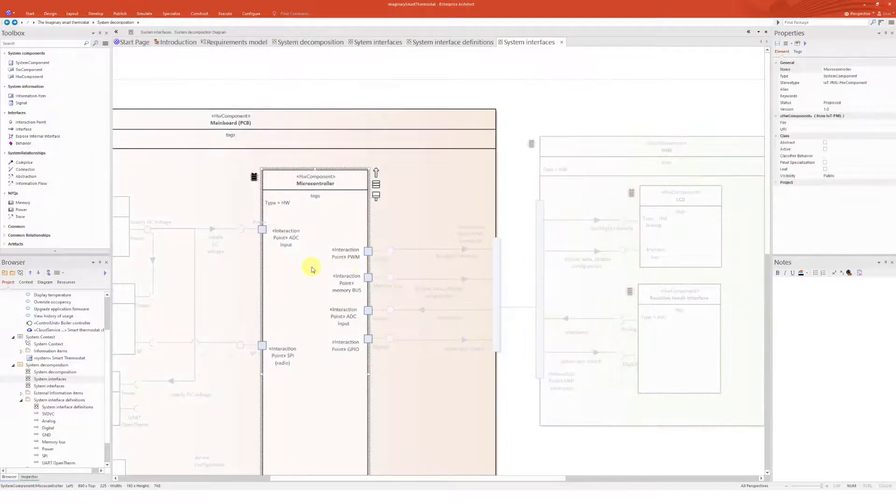
left_click(508, 444)
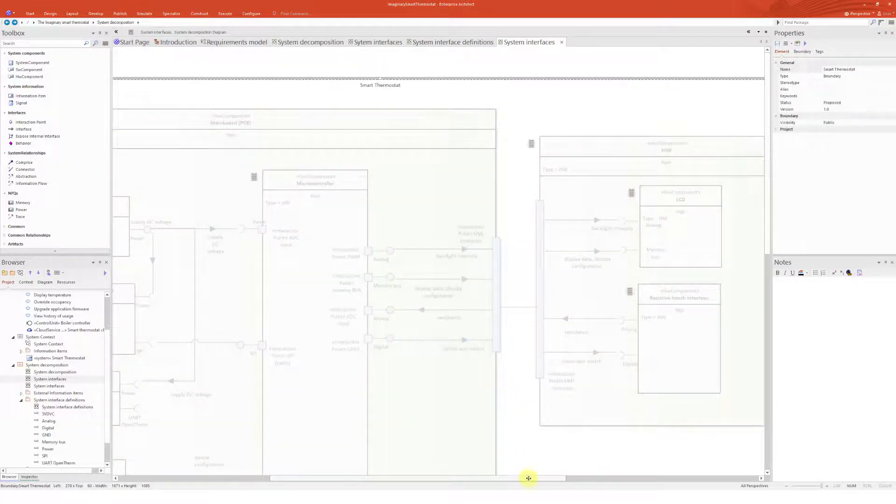
left_click_drag(526, 478, 430, 366)
left_click(390, 70)
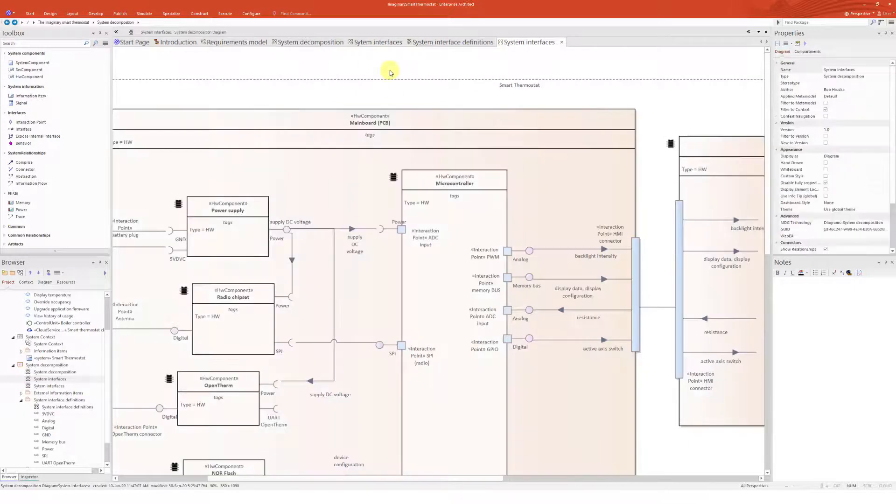
left_click_drag(481, 479, 408, 479)
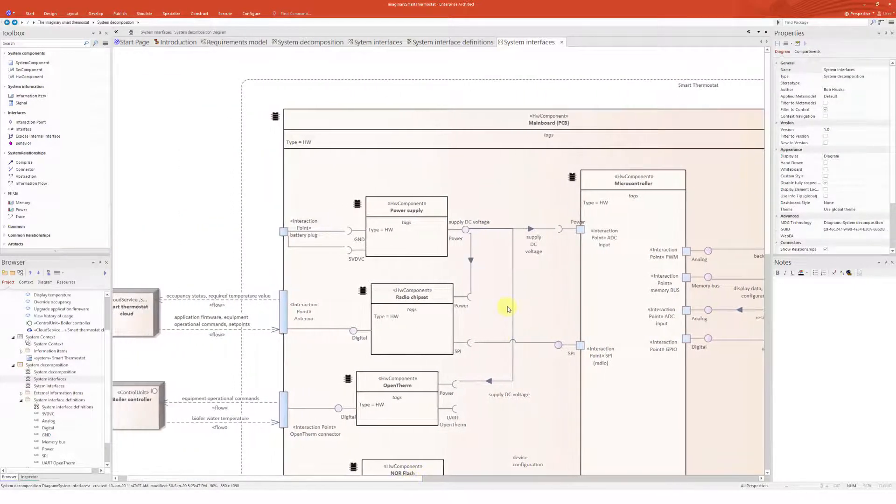
scroll(502, 310, "down", 5)
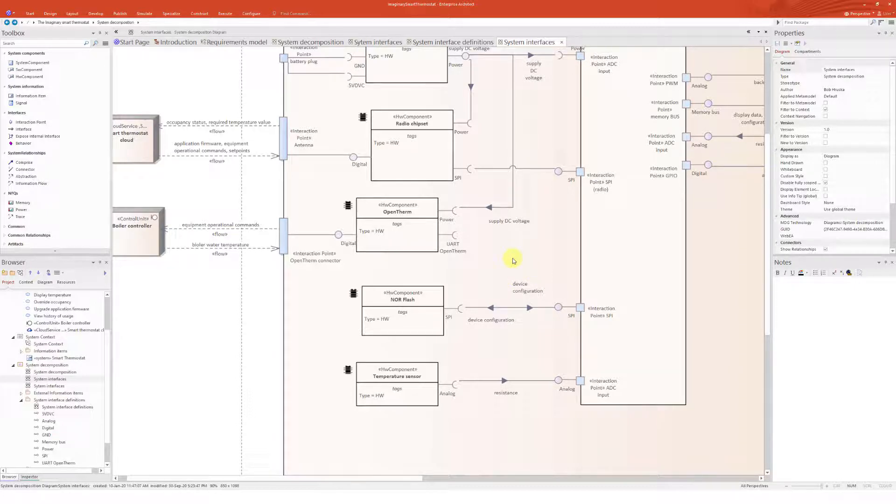
scroll(513, 261, "up", 3)
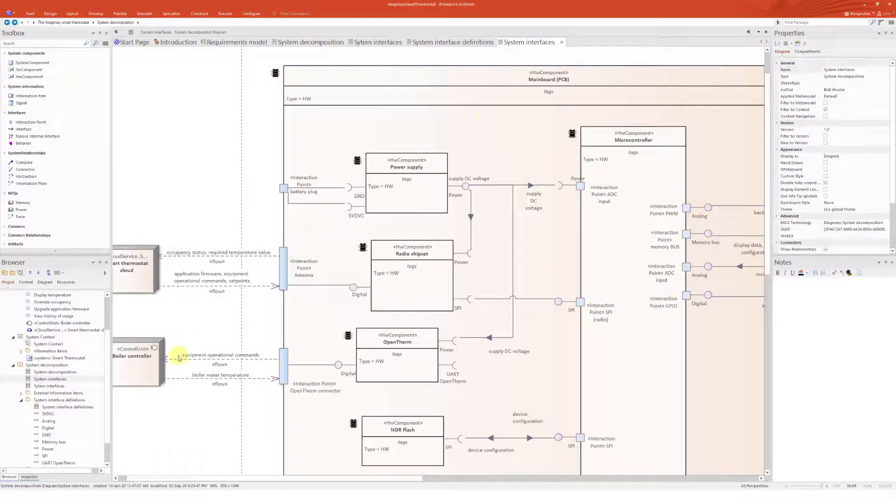
Open the Display room temperature sequence diagram under Behavioral analysis and examine its lifelines and messages
left_click(22, 401)
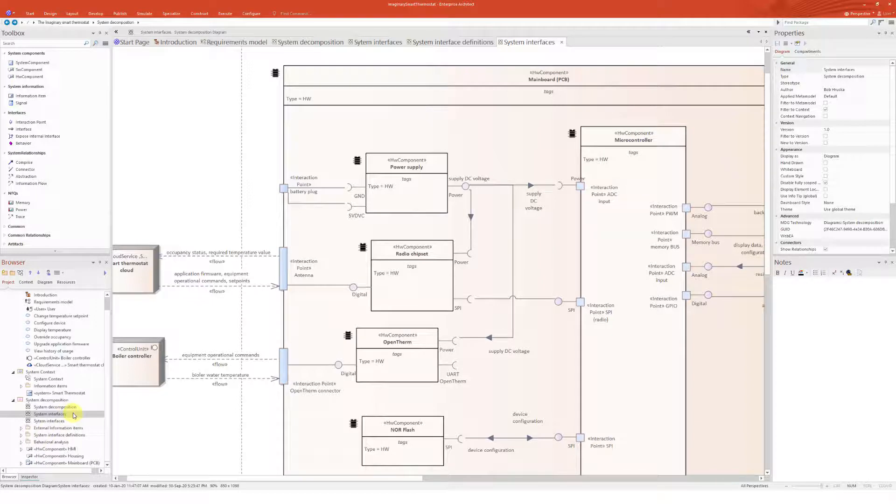
left_click(21, 443)
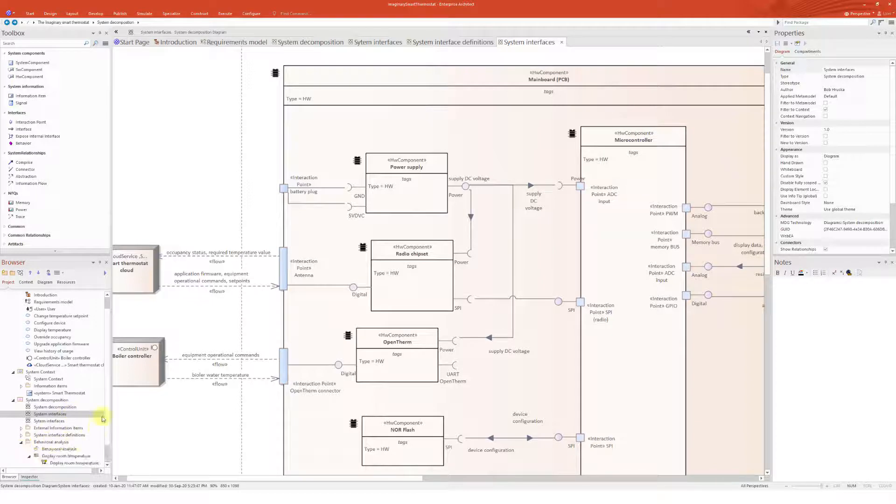
scroll(107, 436, "down", 1)
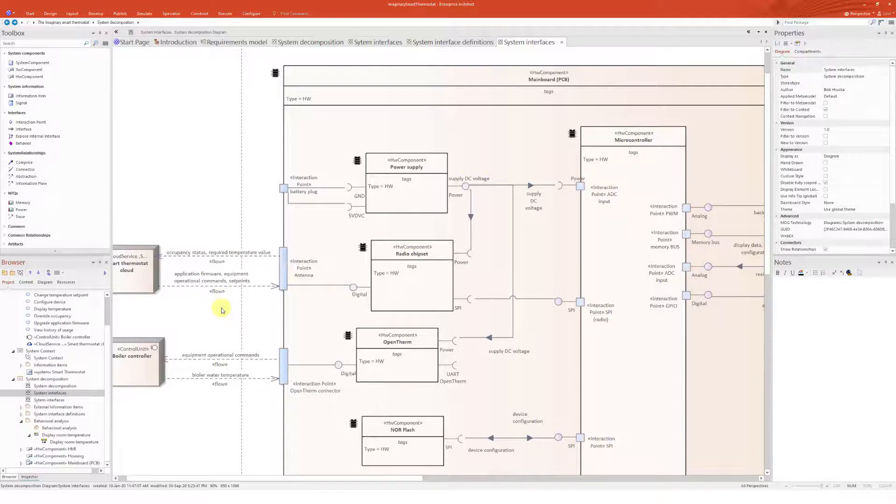
double_click(58, 442)
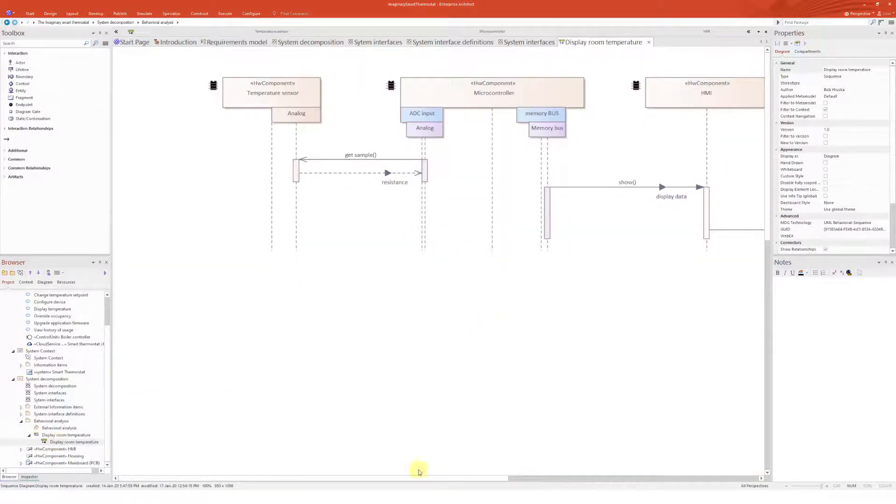
left_click_drag(436, 480, 485, 480)
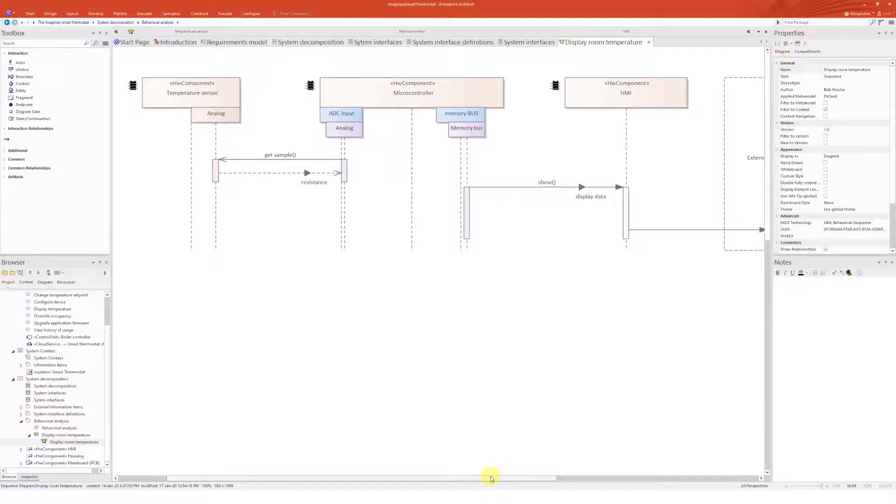
left_click_drag(489, 479, 460, 478)
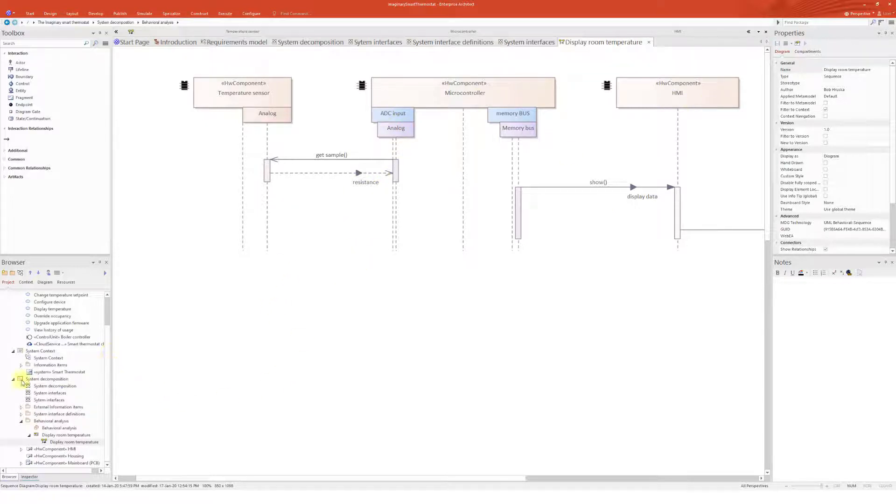
Add a Software Stack package under The Imaginary smart thermostat root, with a Software Stack diagram
left_click(21, 421)
left_click(89, 463)
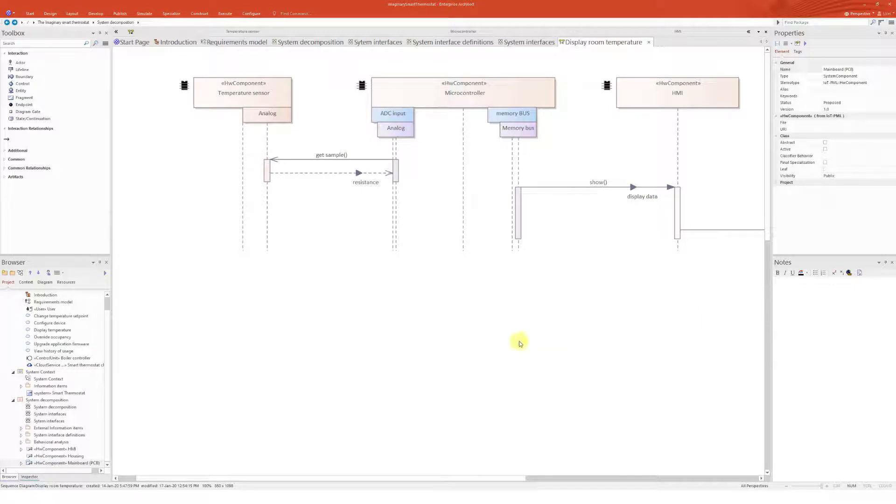
left_click(13, 400)
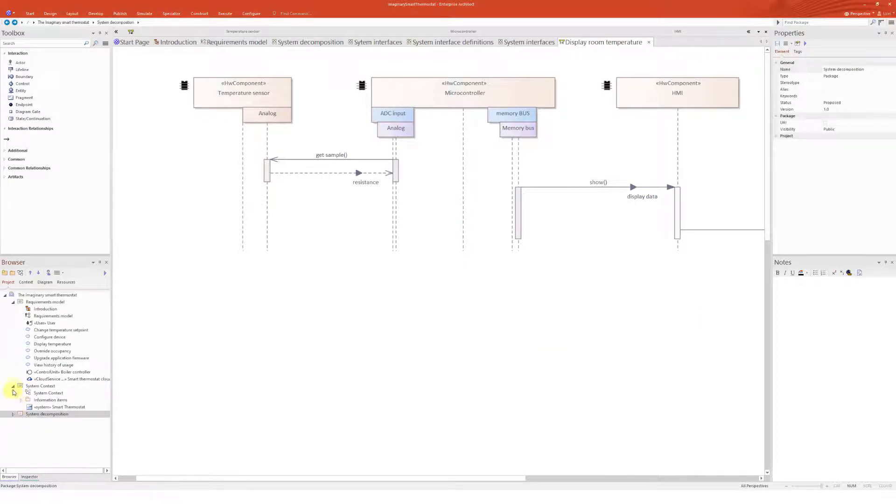
left_click(13, 386)
left_click(13, 302)
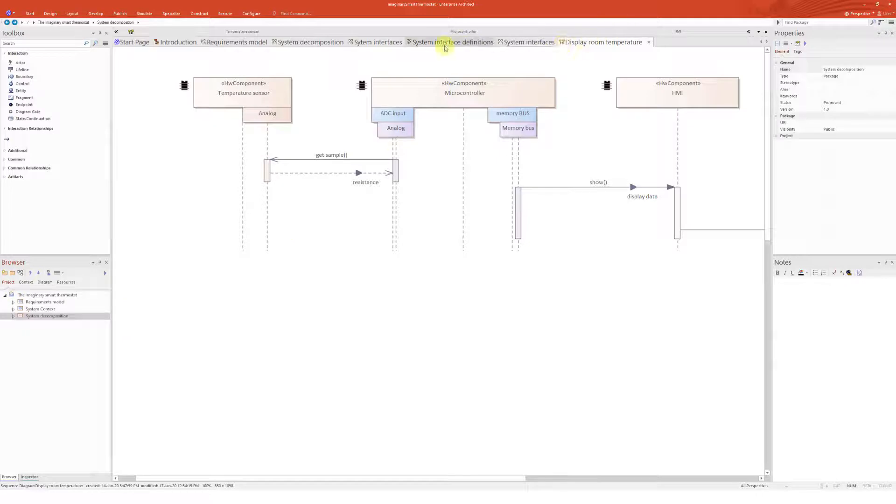
left_click(40, 297)
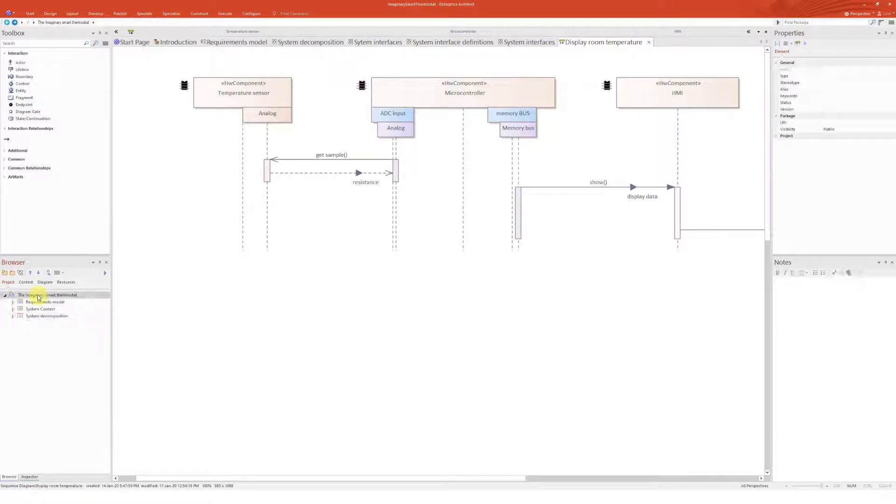
left_click(12, 273)
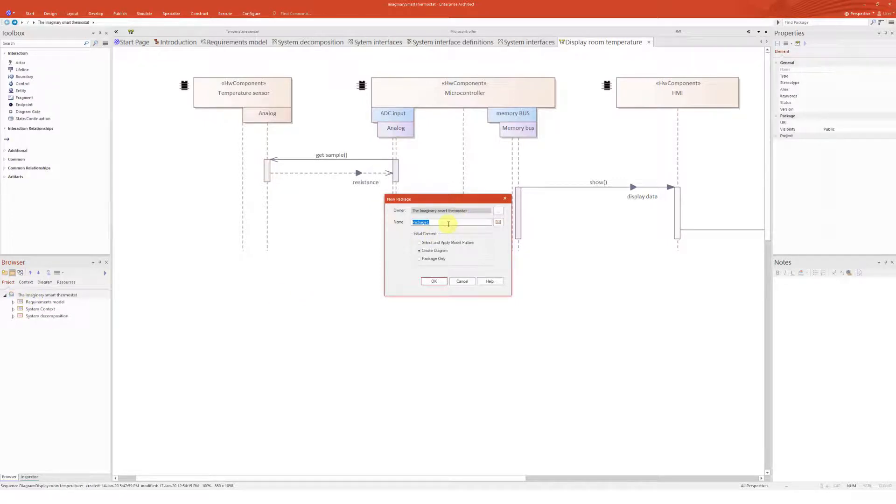
type("Software Stack")
left_click(434, 281)
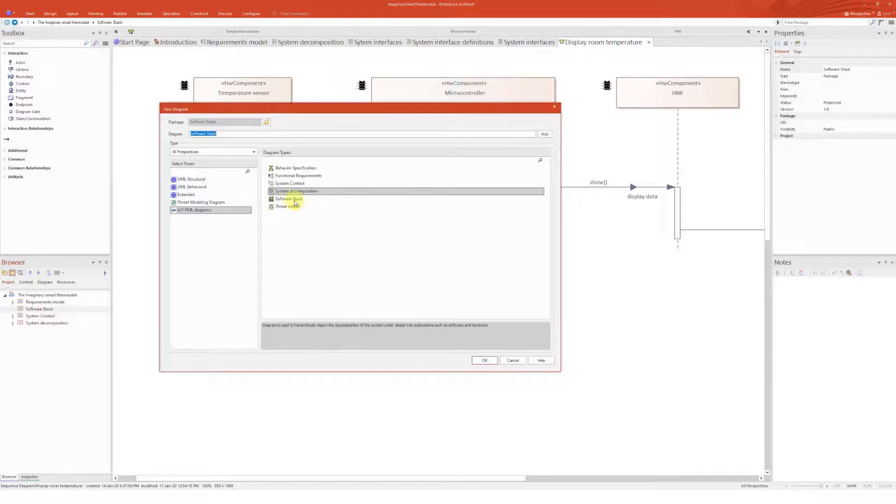
left_click(288, 199)
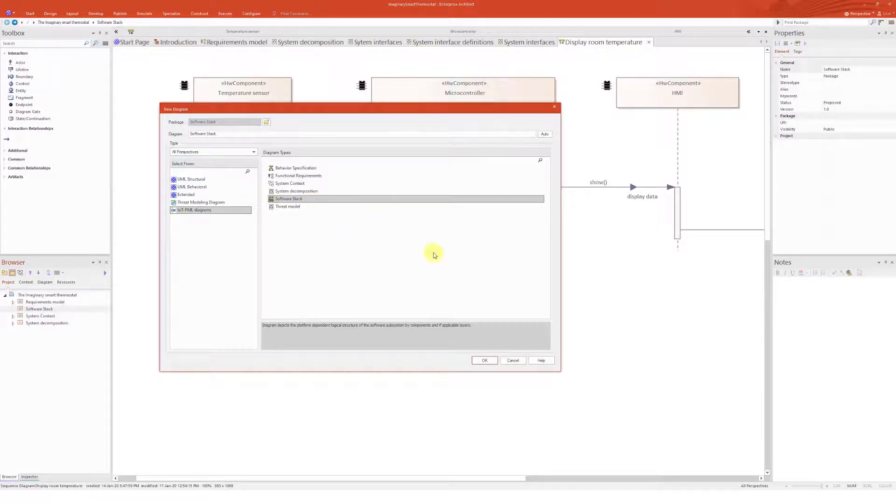
left_click(486, 360)
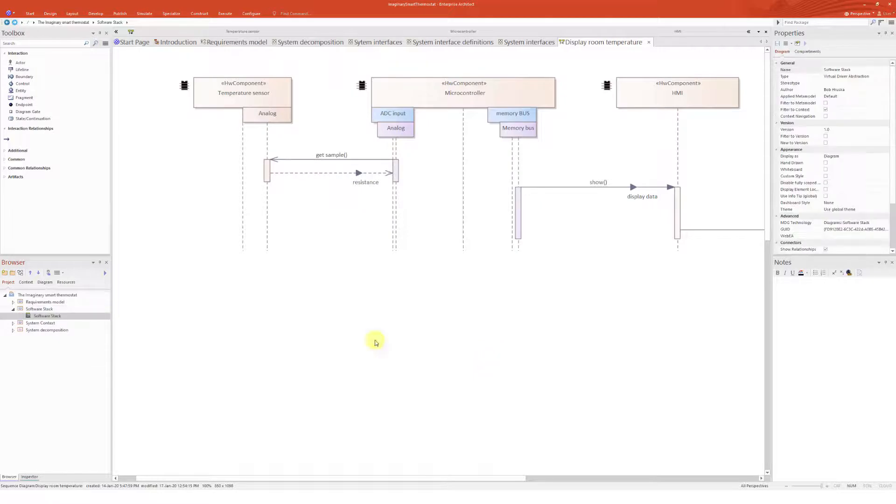
Move the Software Stack package below System decomposition and open its Software Stack diagram
left_click(36, 309)
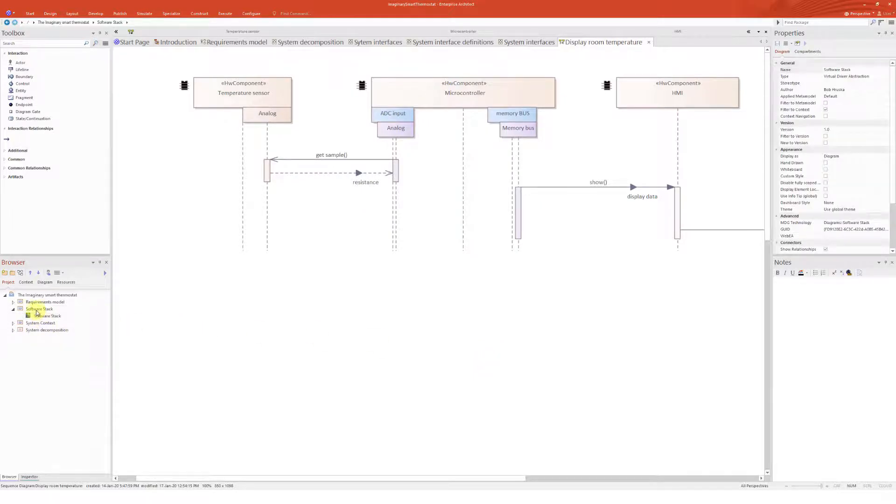
left_click(38, 274)
left_click(39, 274)
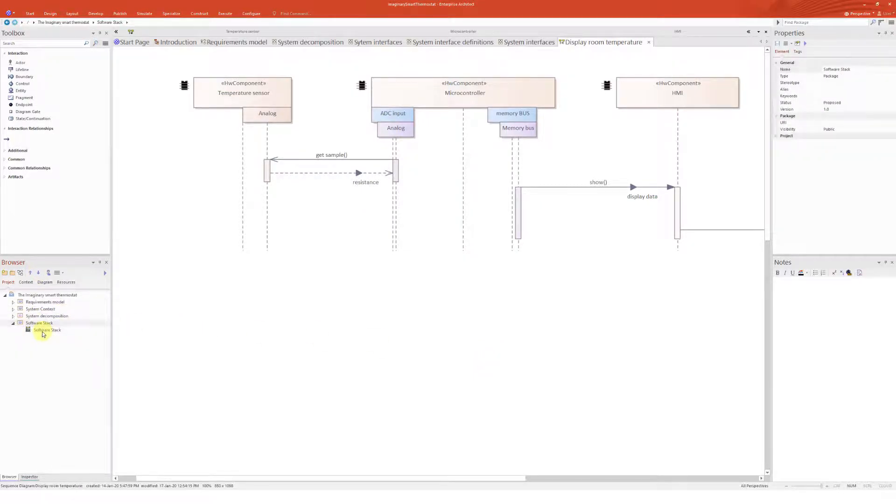
left_click(46, 330)
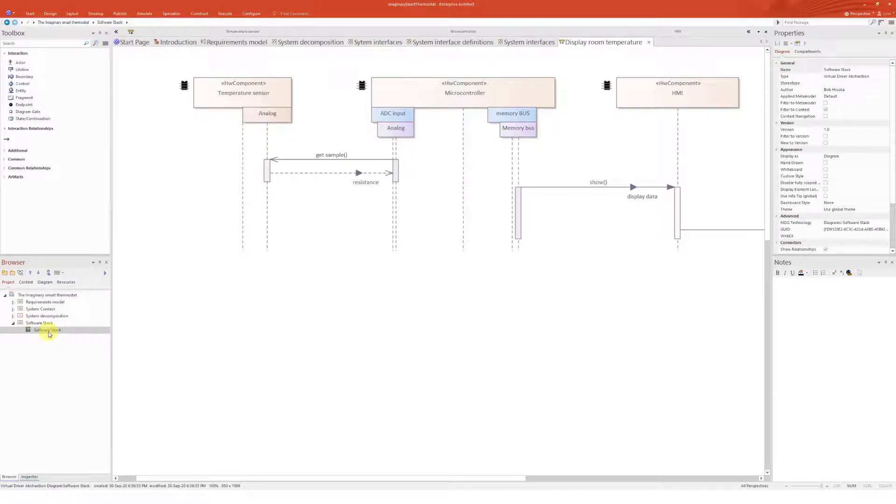
double_click(47, 330)
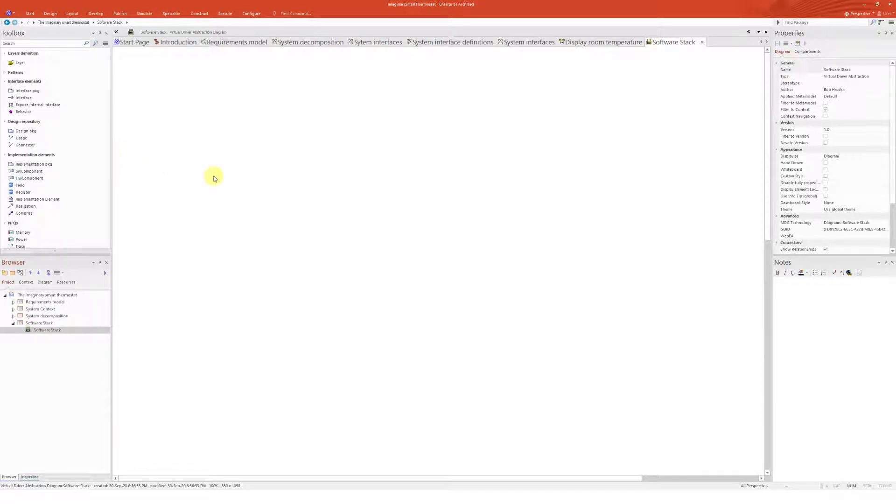
Place an Application layer named Application near the top left of the Software Stack diagram
left_click(19, 63)
left_click(239, 94)
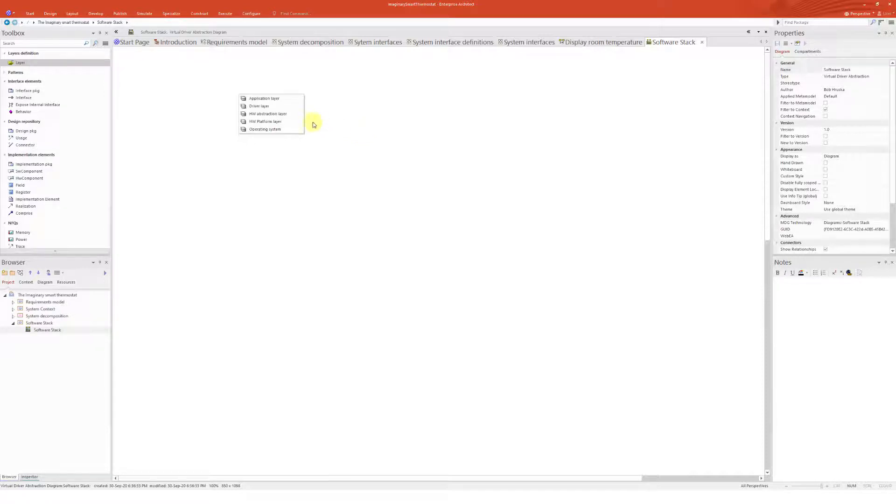
left_click(258, 99)
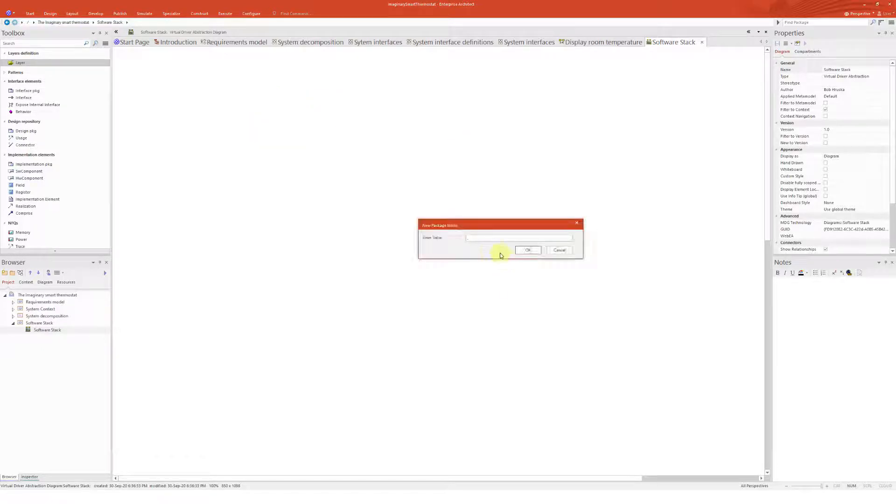
type("Application")
key("Return")
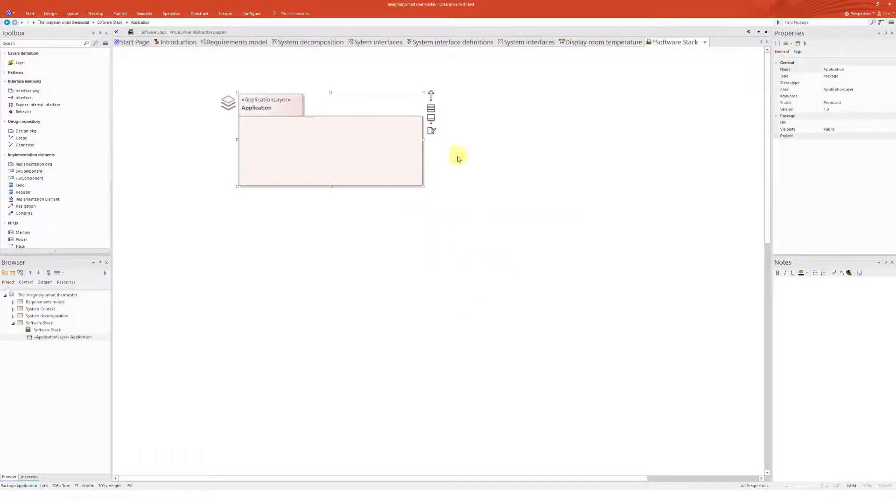
left_click_drag(364, 155, 382, 154)
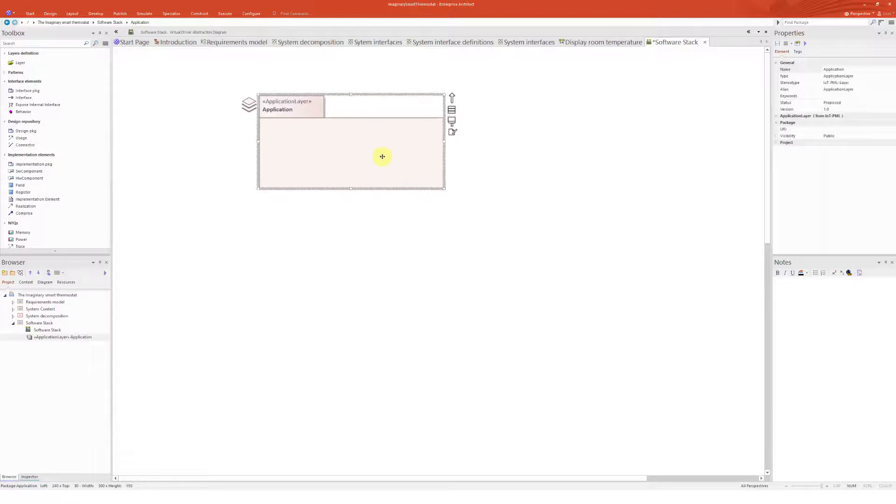
Add a Software Stack diagram named Application under the Application layer
left_click(55, 336)
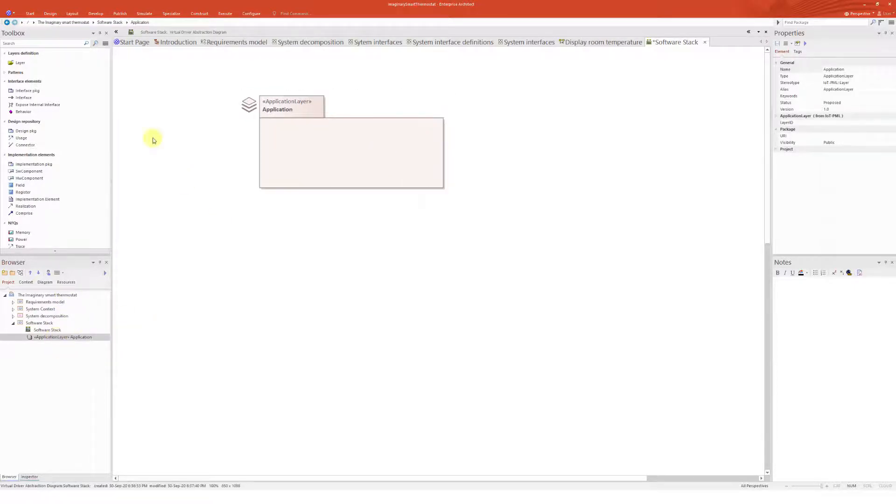
left_click(5, 73)
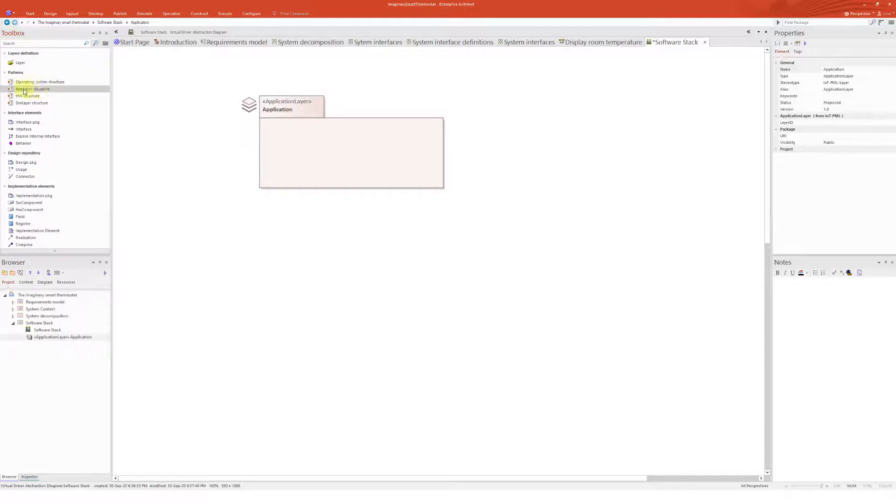
left_click(49, 337)
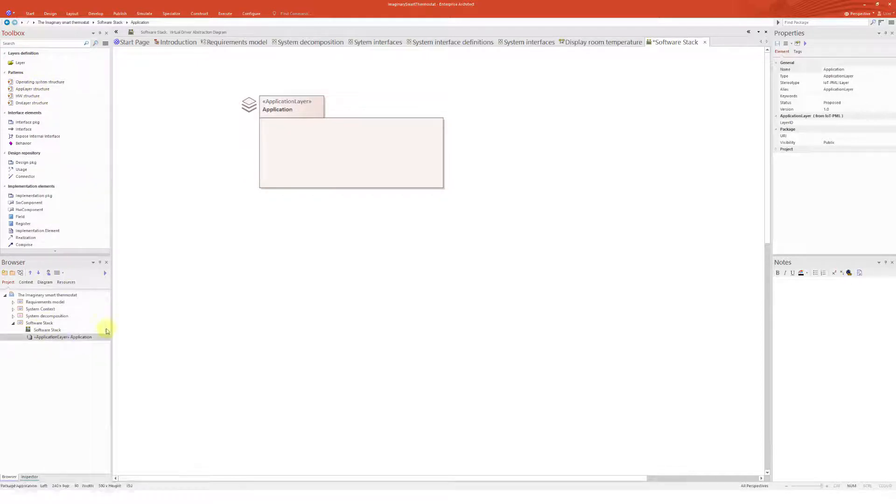
left_click(20, 273)
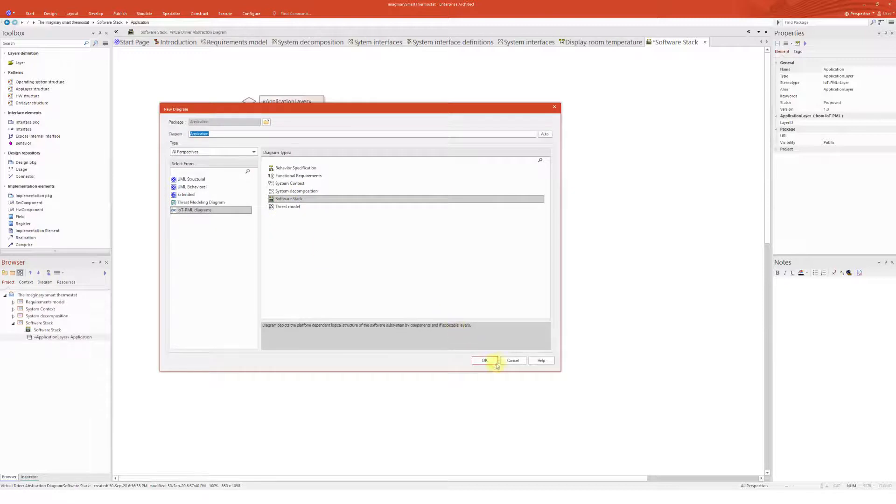
left_click(488, 361)
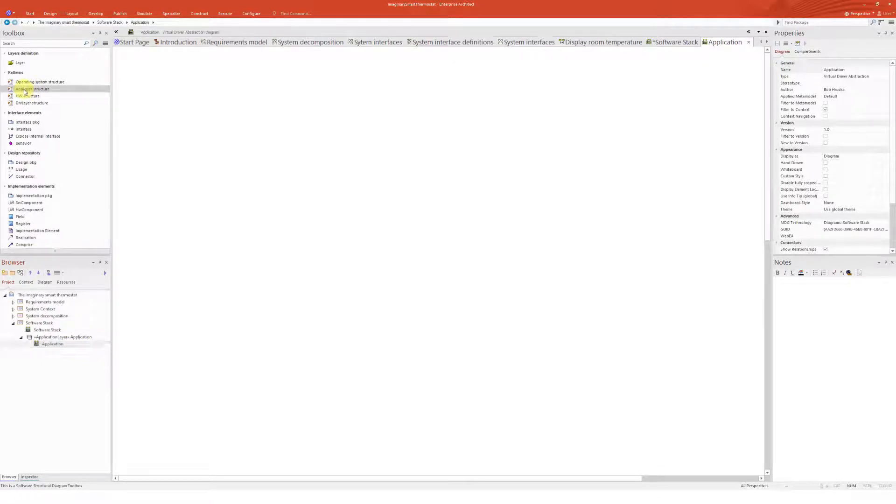
Apply the AppLayer structure pattern to the Application diagram, adding AppDesign, AppInterfaces and AppImpl packages
left_click_drag(24, 89, 472, 146)
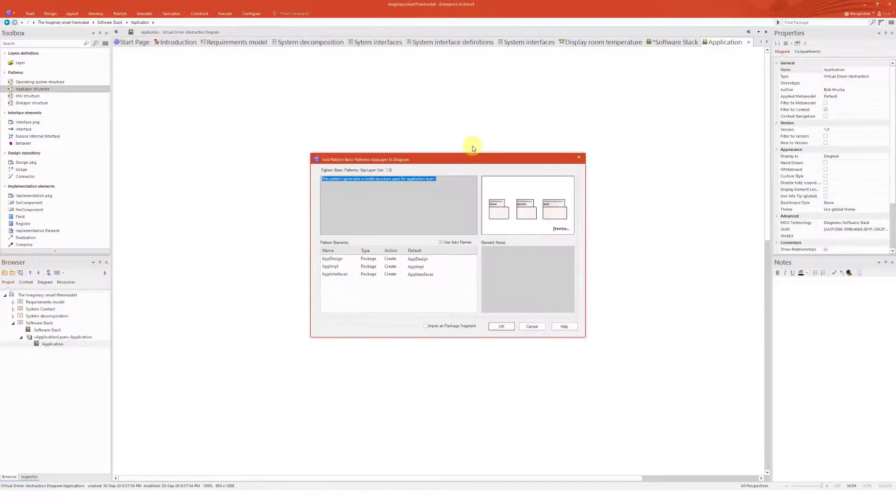
left_click(502, 327)
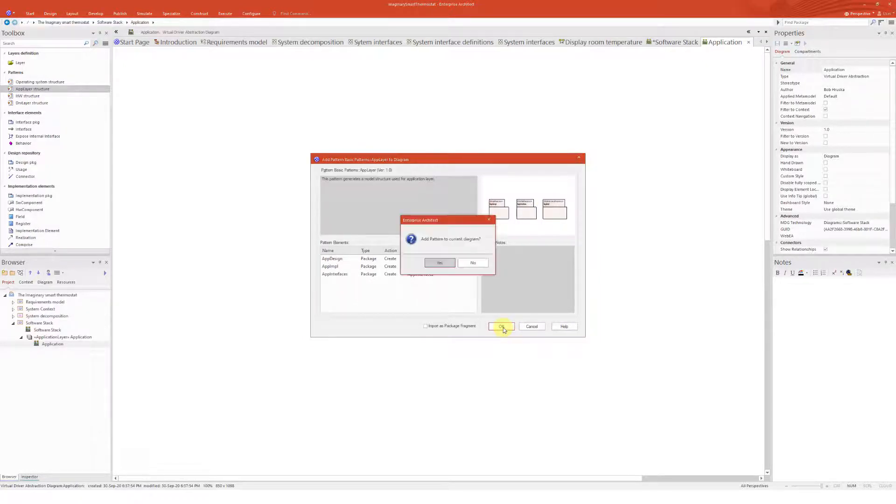
left_click(449, 263)
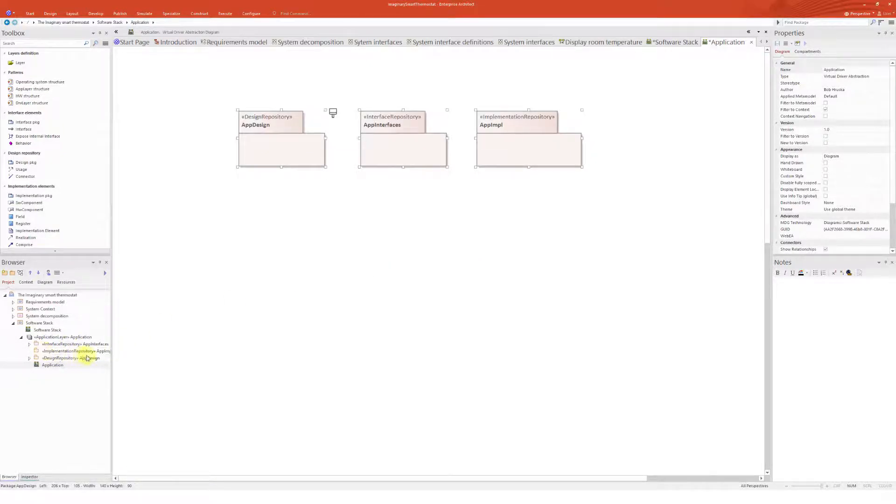
Create a Software Stack diagram under the AppInterfaces package
left_click(406, 250)
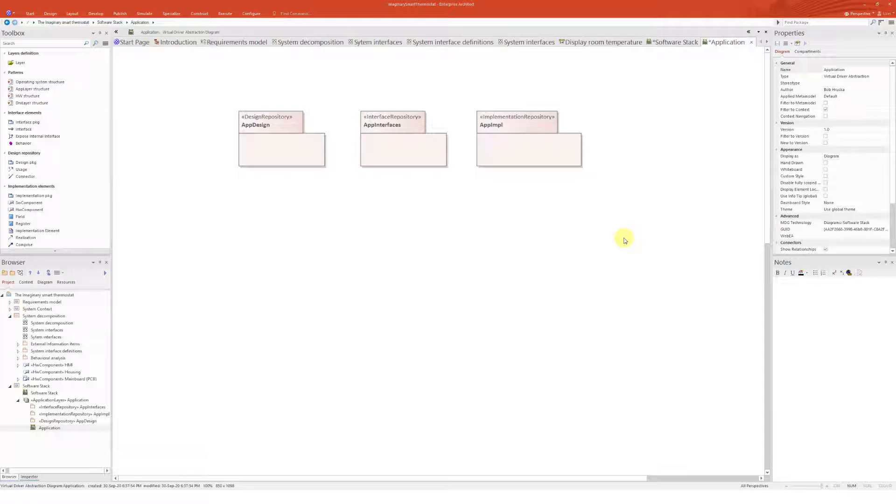
left_click(70, 422)
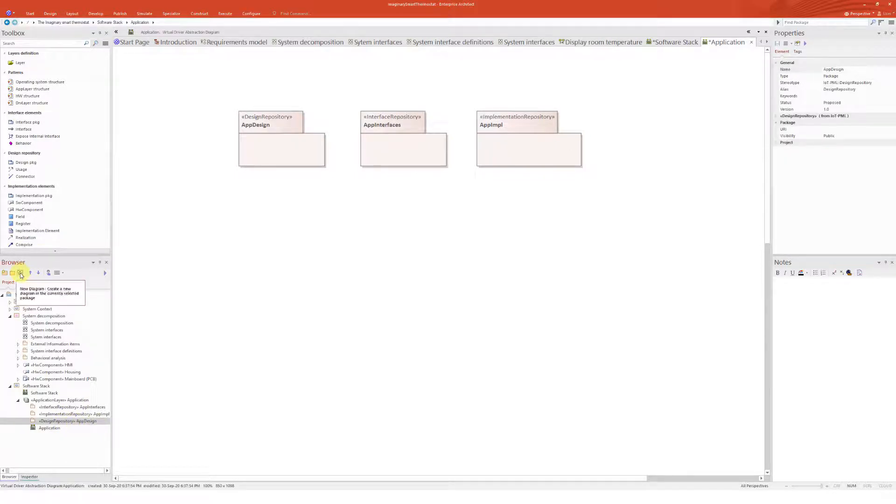
left_click(71, 407)
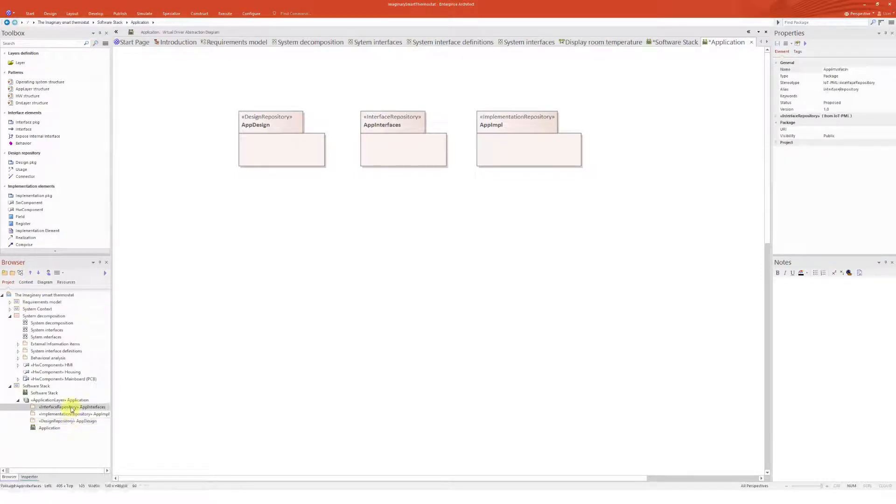
left_click(20, 272)
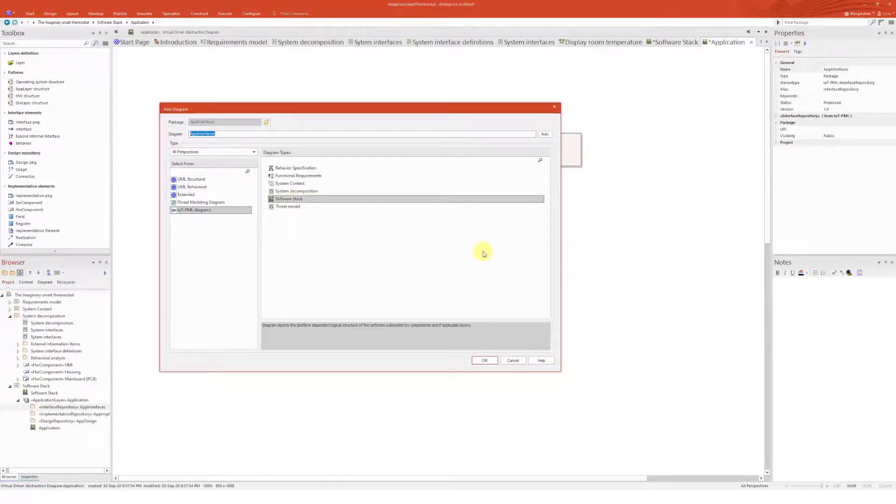
left_click(485, 360)
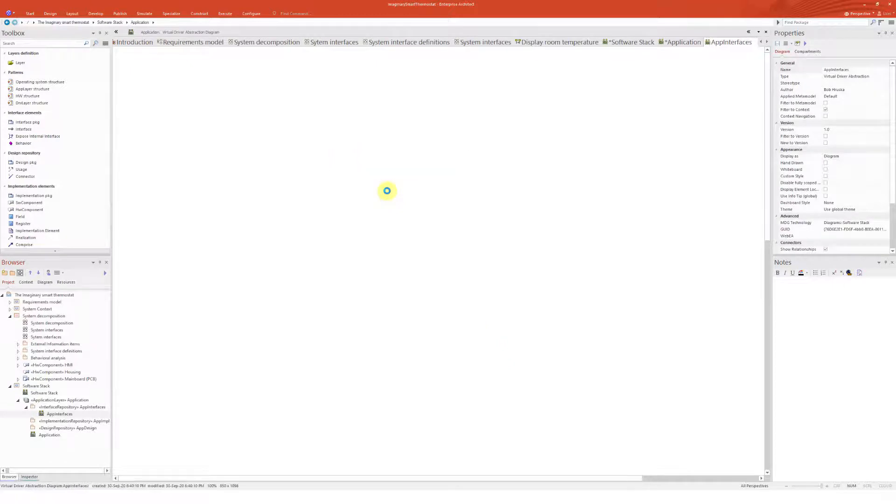
Add an interface named events to the AppInterfaces diagram
left_click(24, 130)
left_click(273, 131)
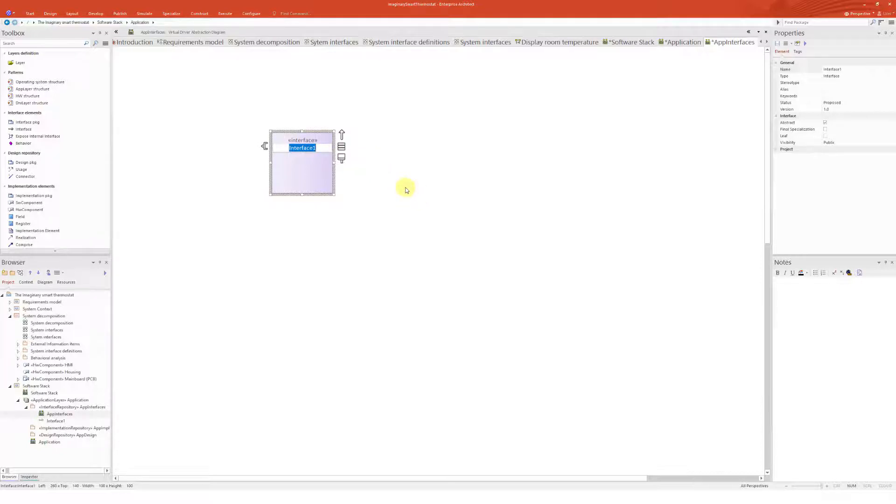
type("events")
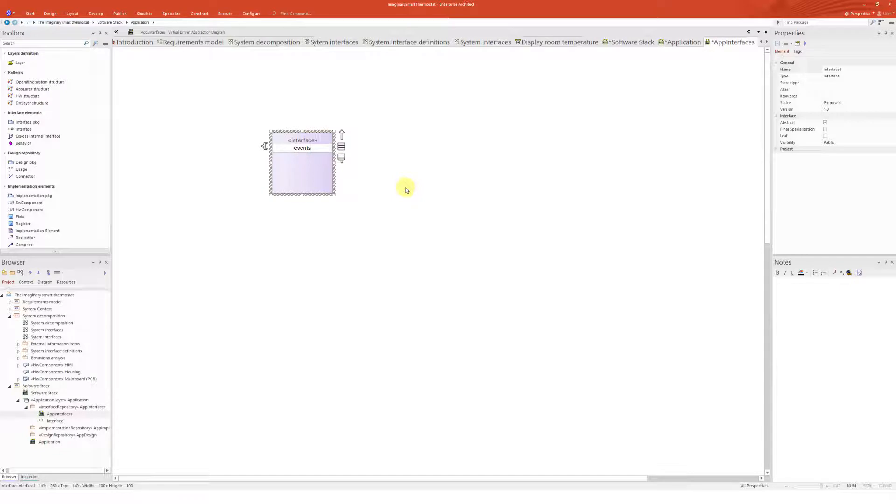
key("Return")
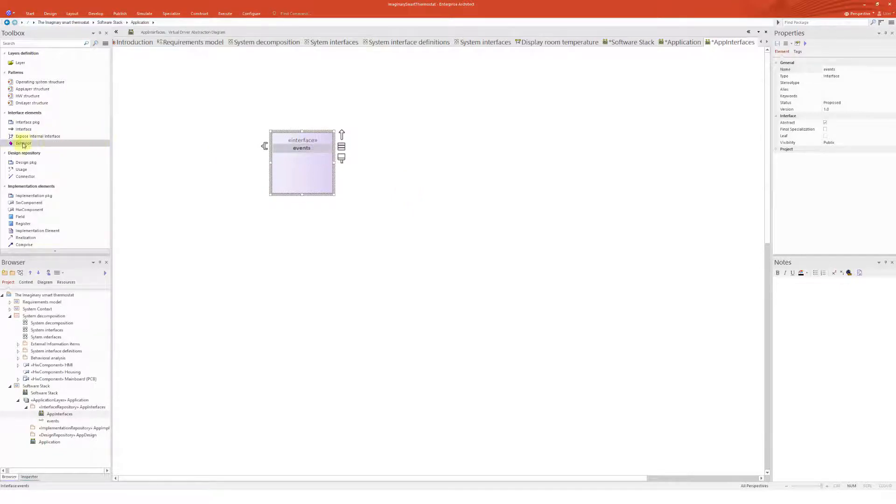
Add a get event behaviour of type int to the events interface and reposition the interface
left_click(22, 143)
left_click(283, 161)
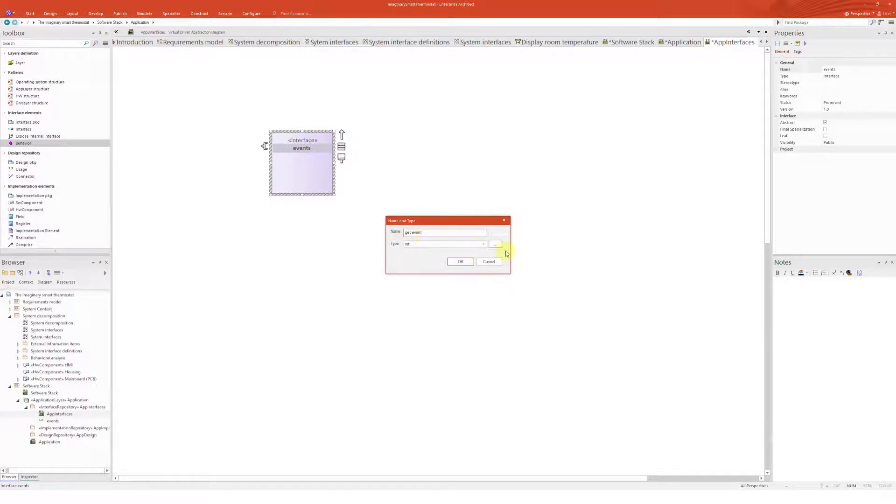
left_click(483, 244)
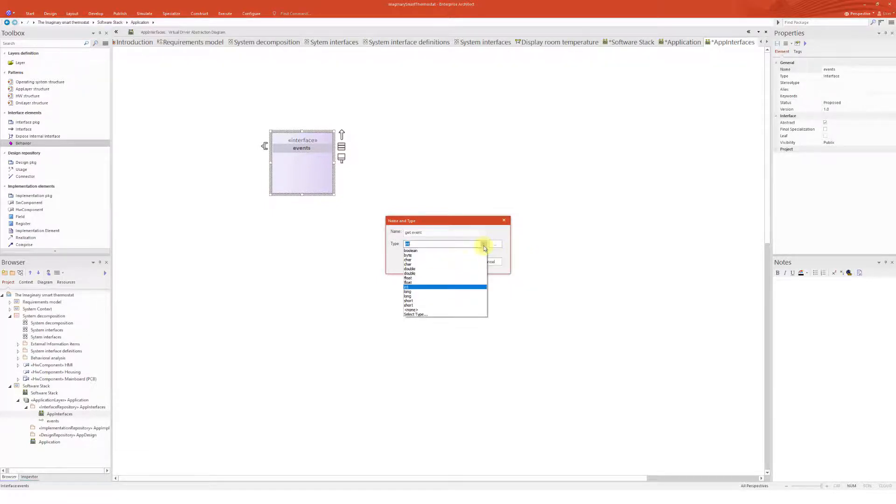
left_click(427, 285)
left_click(465, 260)
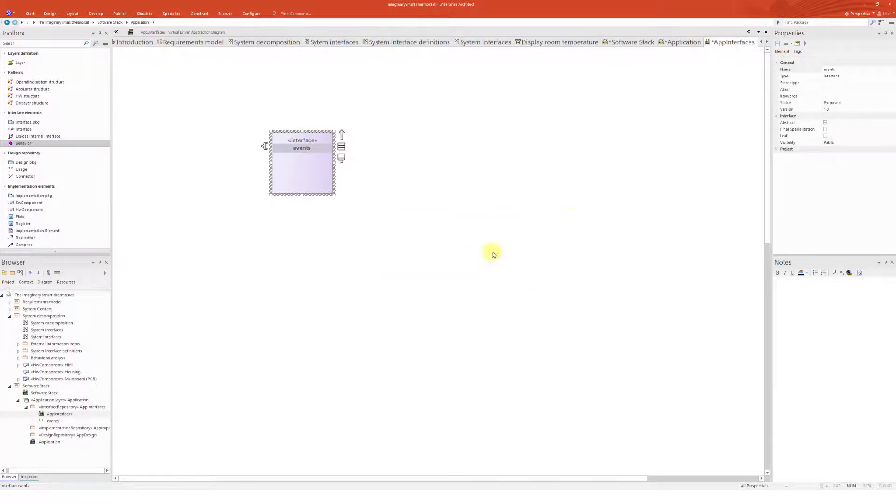
left_click(376, 198)
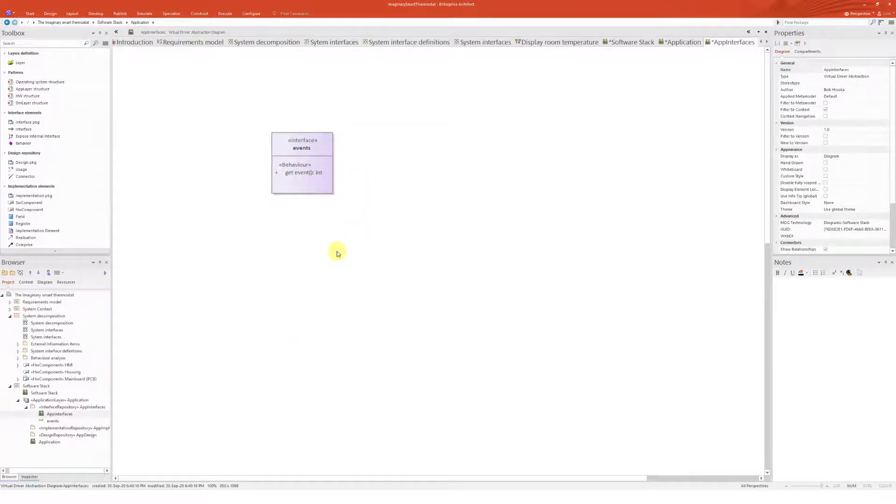
left_click_drag(306, 176, 272, 160)
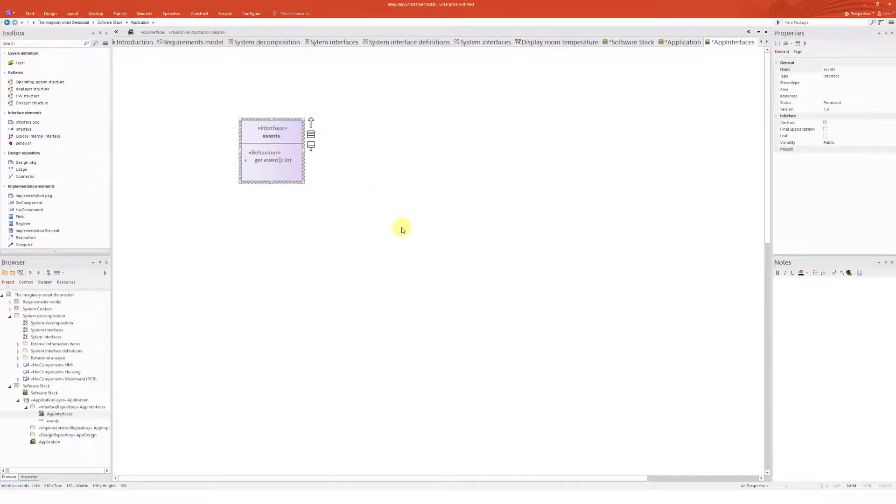
Create a Software Stack diagram under the AppImpl package
left_click(63, 428)
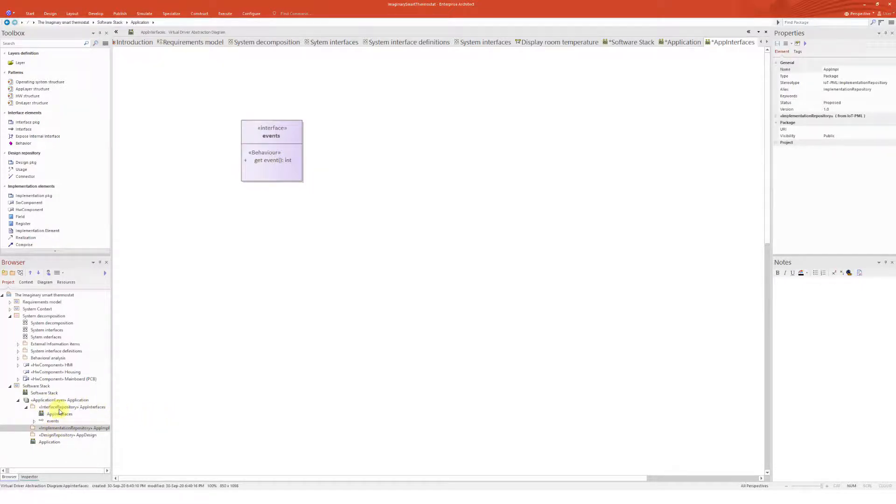
left_click(20, 272)
left_click(484, 360)
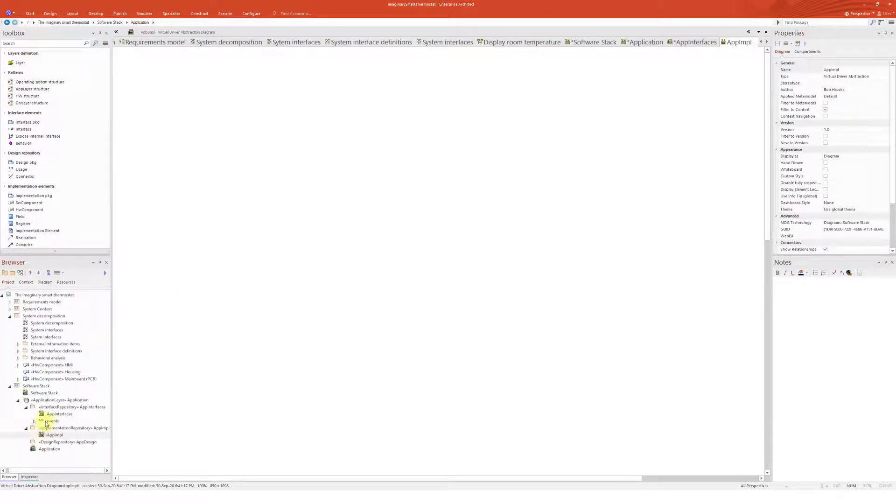
Drop the events interface from the browser onto the AppImpl diagram and position it
left_click_drag(46, 424, 357, 329)
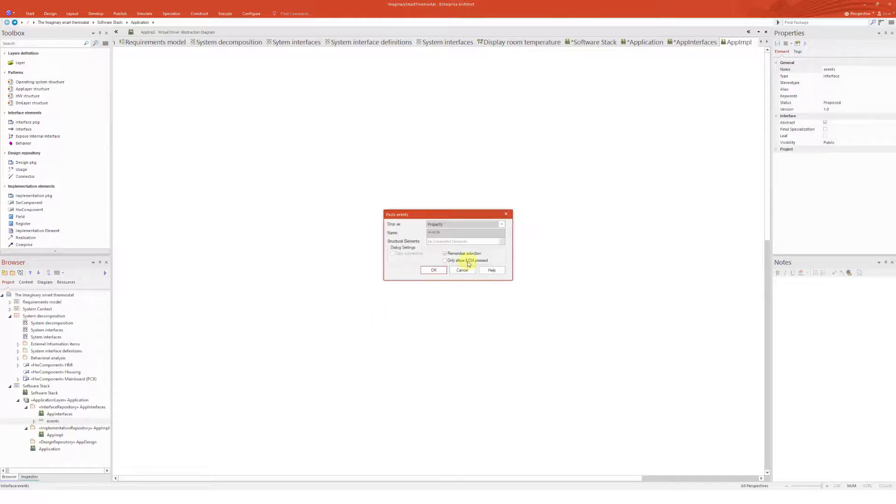
left_click(450, 224)
left_click(449, 231)
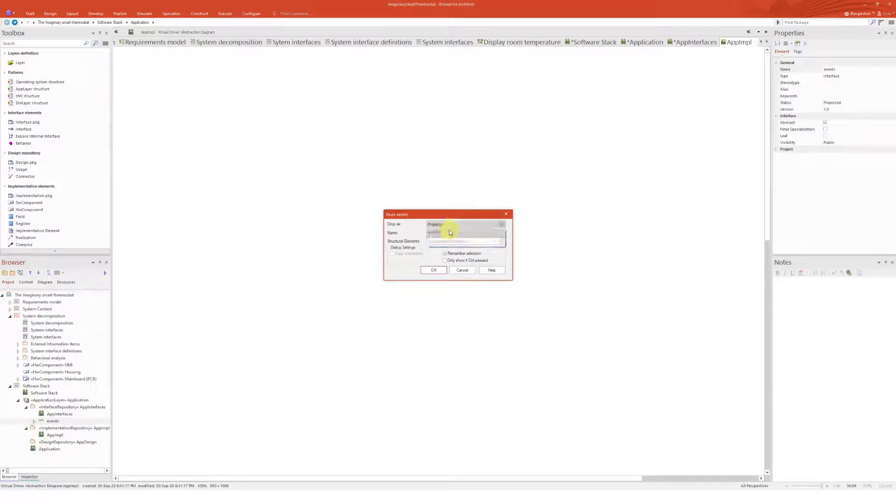
left_click(434, 270)
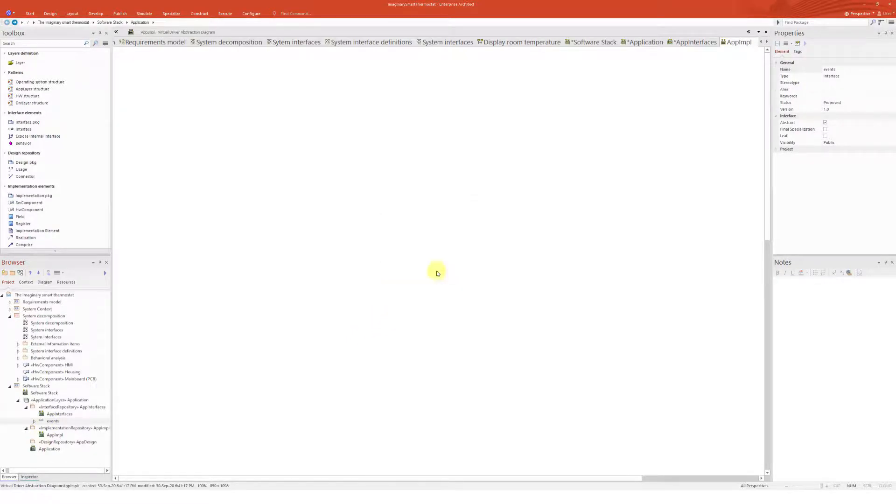
left_click_drag(285, 383, 301, 283)
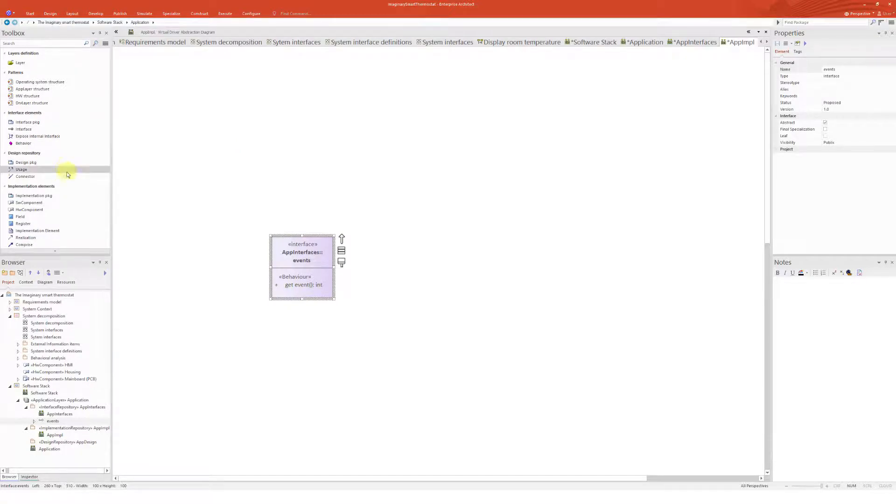
Add a new SwComponent to the AppImpl diagram above the events interface
left_click(28, 203)
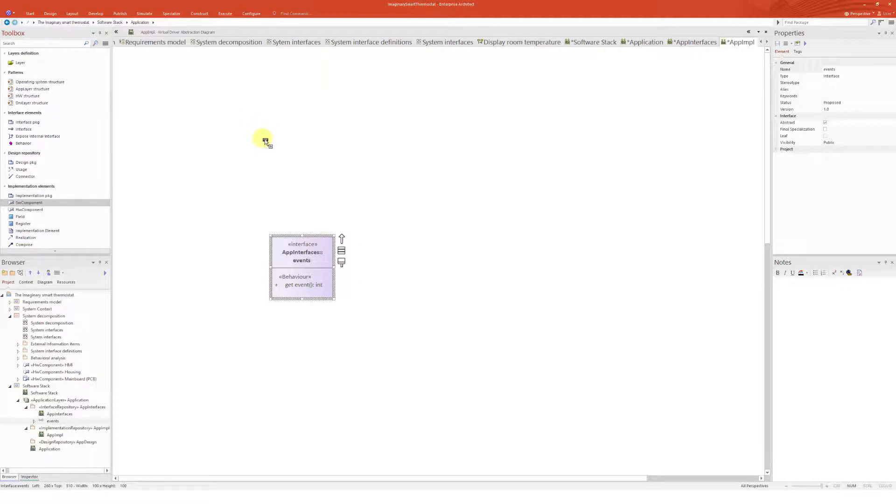
left_click(339, 130)
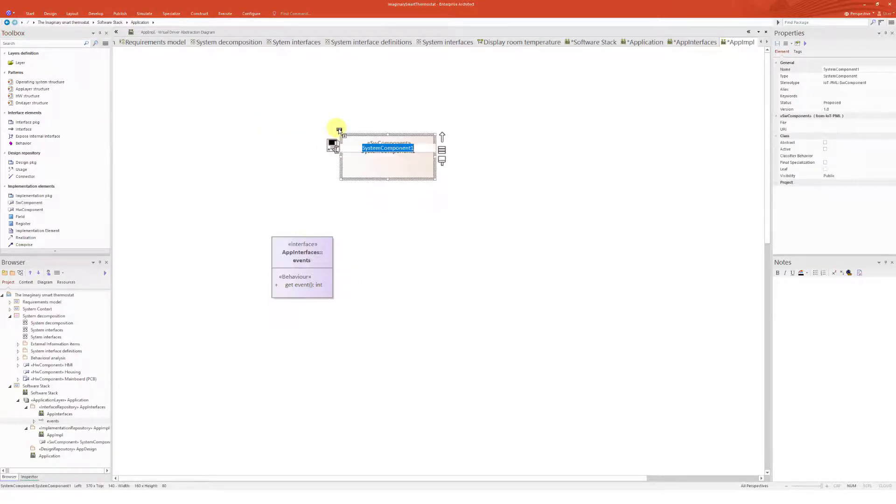
left_click(398, 236)
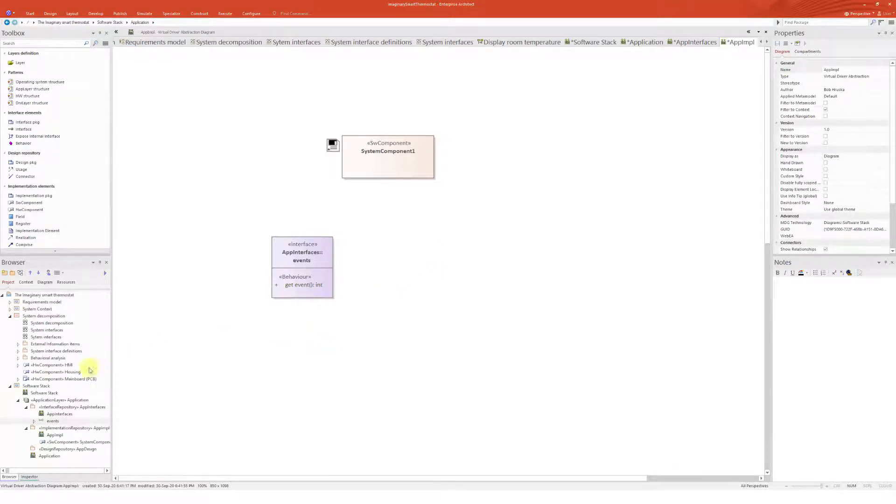
Drop the Application SwComponent from System decomposition's Mainboard (PCB) Microcontroller onto the AppImpl diagram
left_click_drag(74, 393, 362, 81)
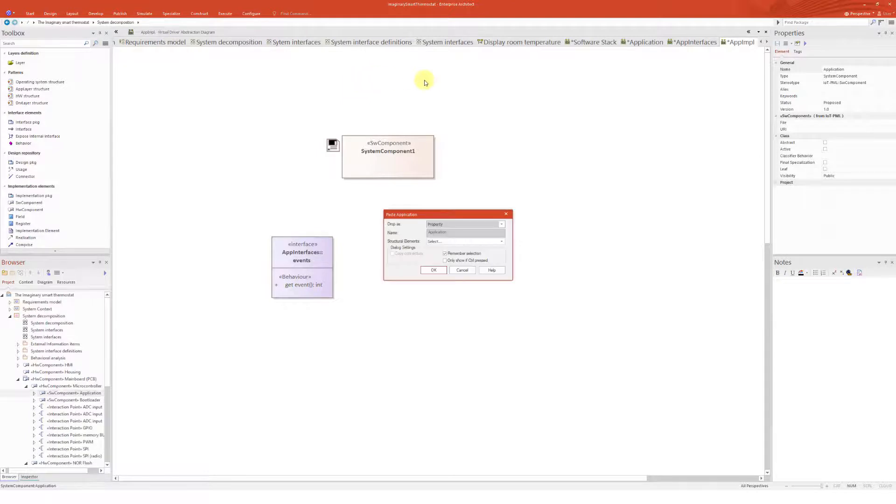
left_click(447, 227)
left_click(443, 229)
left_click(434, 271)
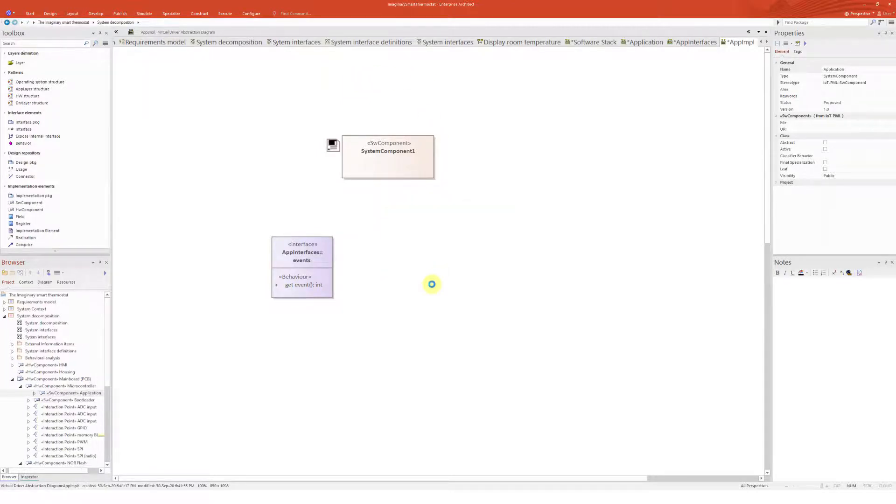
Rearrange the Application component, the new SwComponent and the events interface on the AppImpl diagram
left_click_drag(432, 96, 434, 149)
left_click(498, 174)
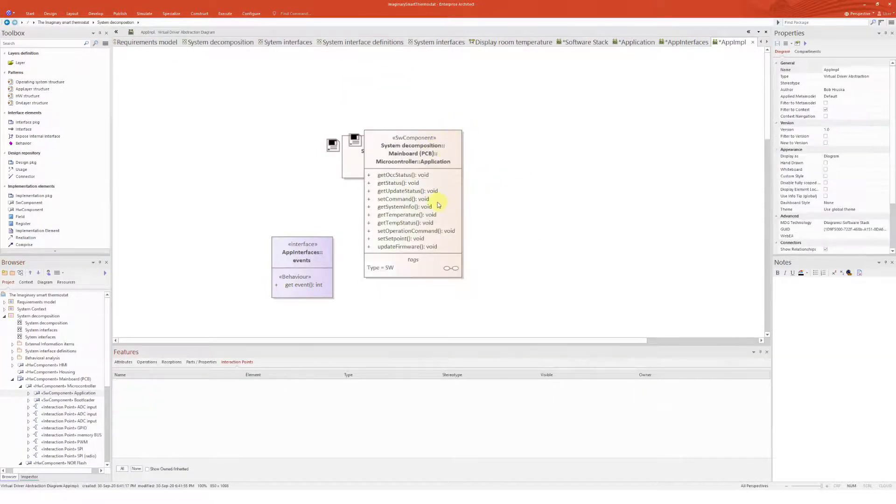
left_click_drag(423, 201, 448, 126)
left_click_drag(365, 154, 398, 245)
left_click_drag(477, 144, 452, 150)
left_click(533, 153)
left_click_drag(317, 254, 263, 256)
left_click(496, 235)
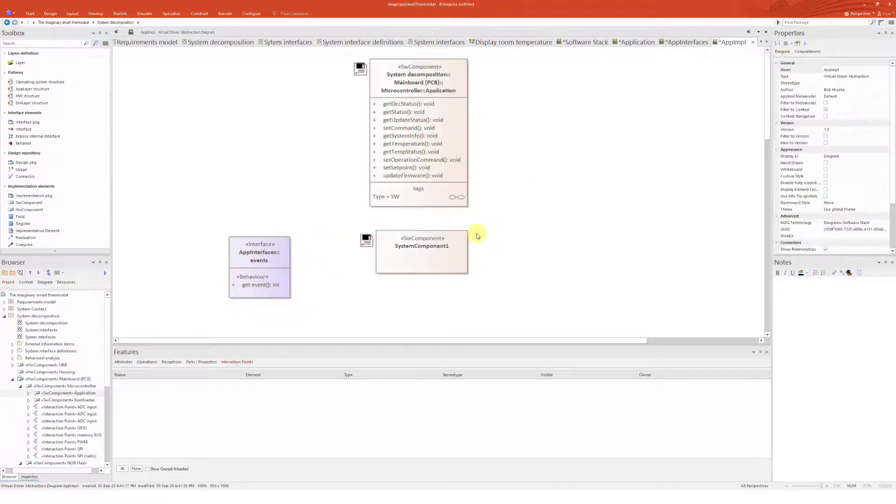
Connect the new SwComponent to the Application component with a Compose relationship, then reposition the SwComponent and the events interface below it
left_click(24, 244)
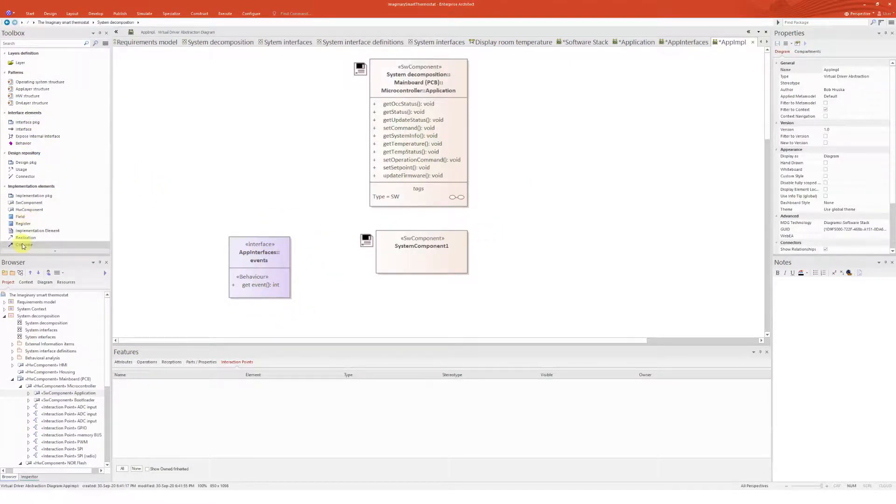
left_click_drag(400, 256, 405, 207)
left_click_drag(441, 247, 375, 263)
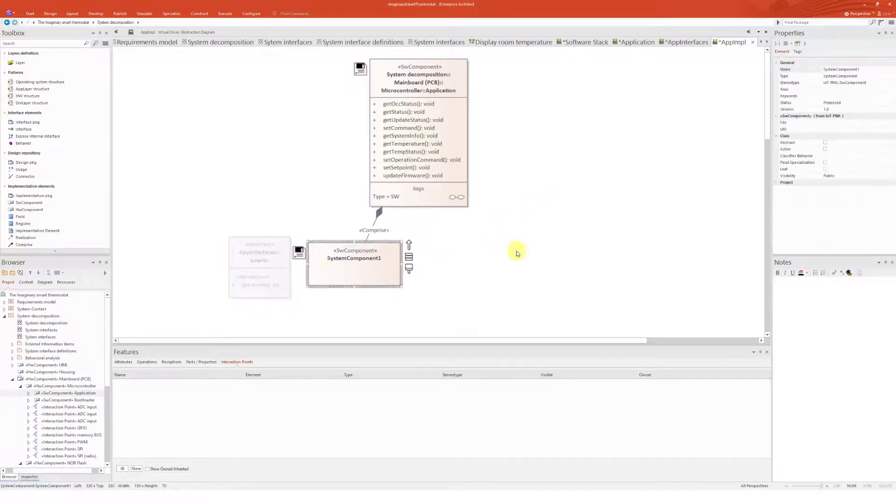
left_click(516, 252)
left_click_drag(269, 262, 263, 318)
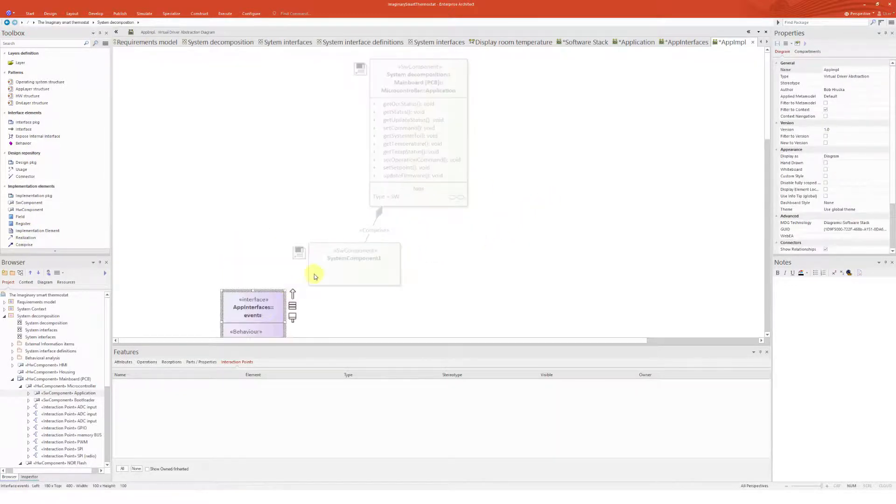
left_click(436, 171)
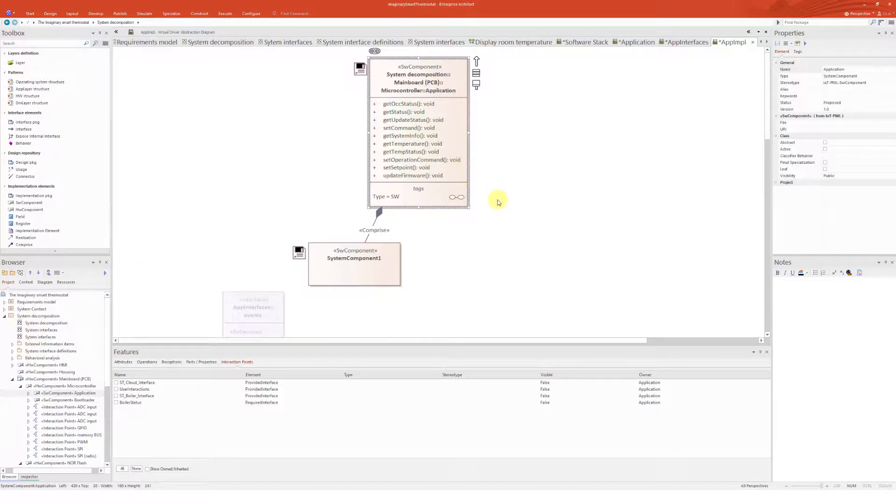
Rename the new SwComponent to Event hander
left_click(373, 274)
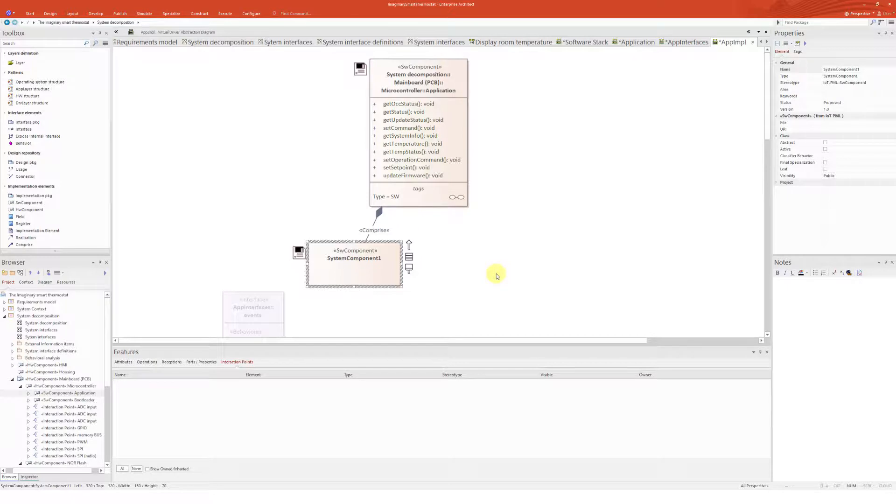
key("F2")
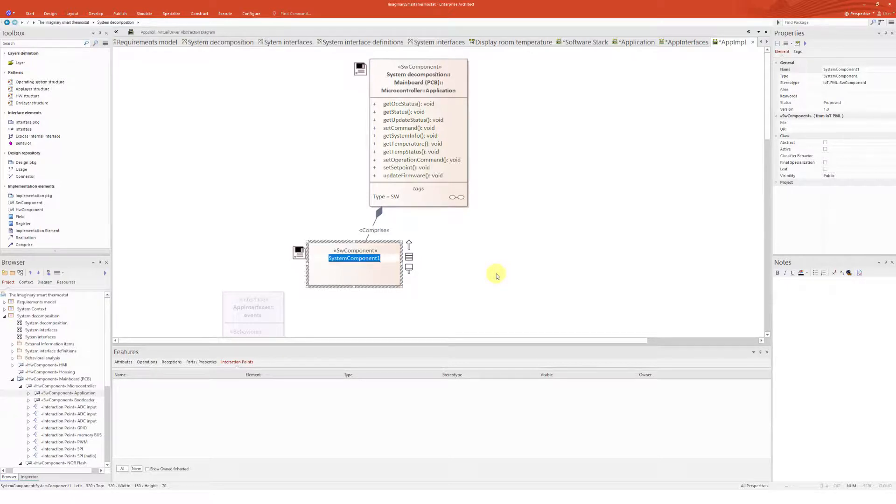
type("Eve")
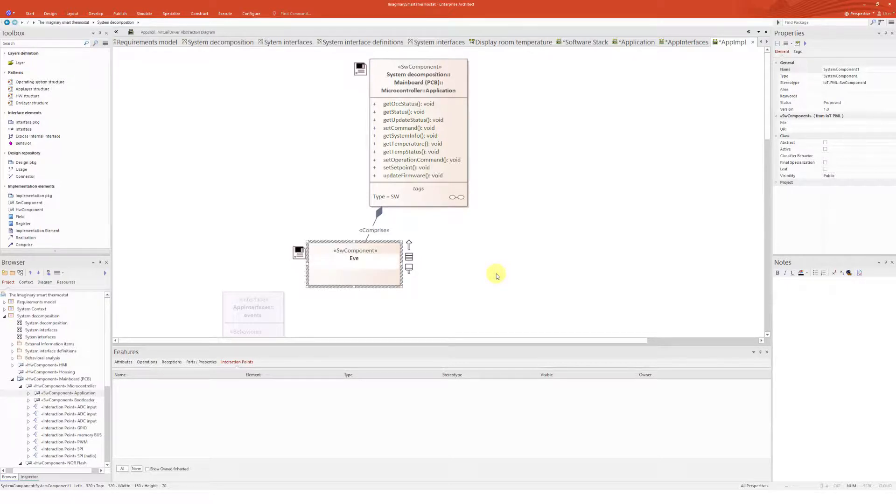
type("nt had")
type("nde")
type("r")
key("Return")
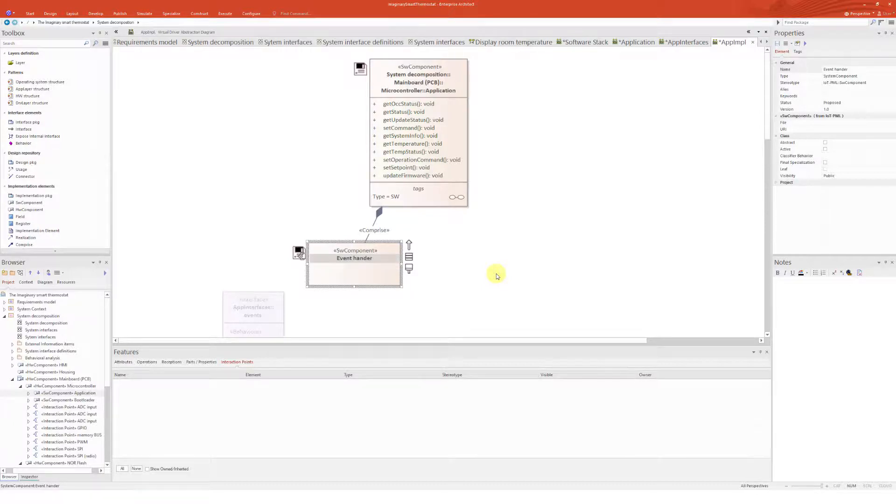
Draw a Usage connector from the Event hander component to the events interface
left_click(273, 306)
scroll(464, 276, "down", 2)
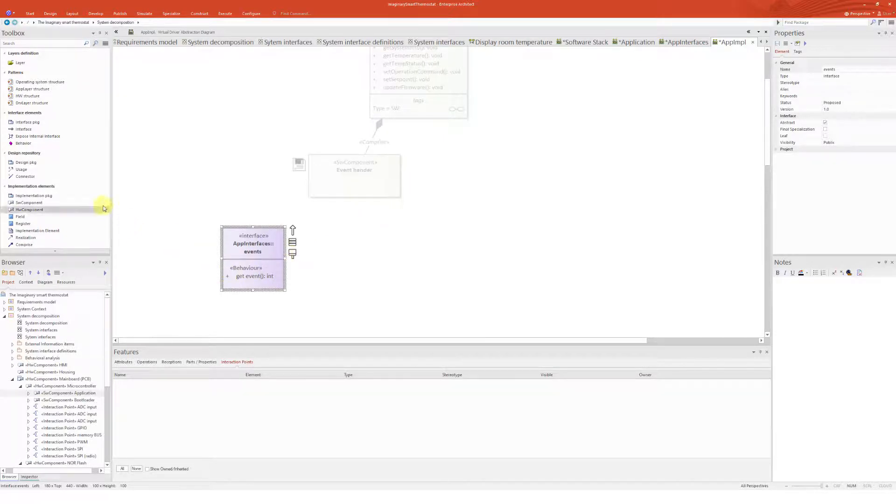
scroll(54, 222, "down", 1)
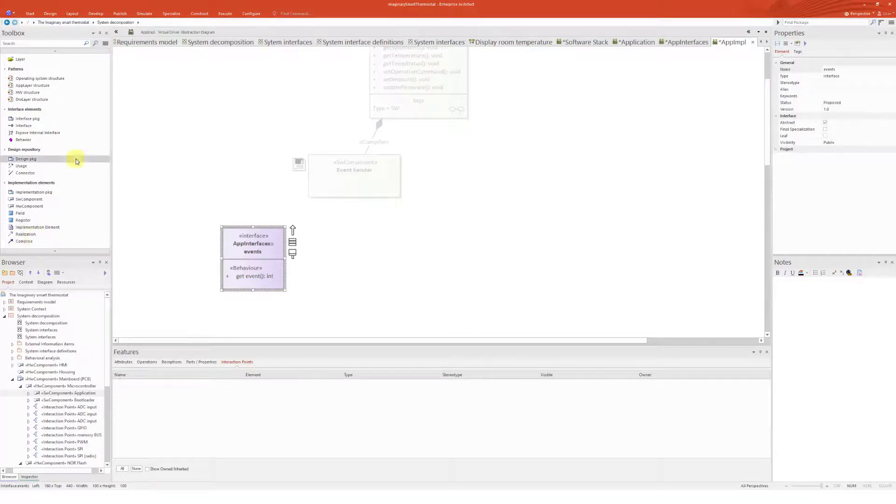
left_click(21, 166)
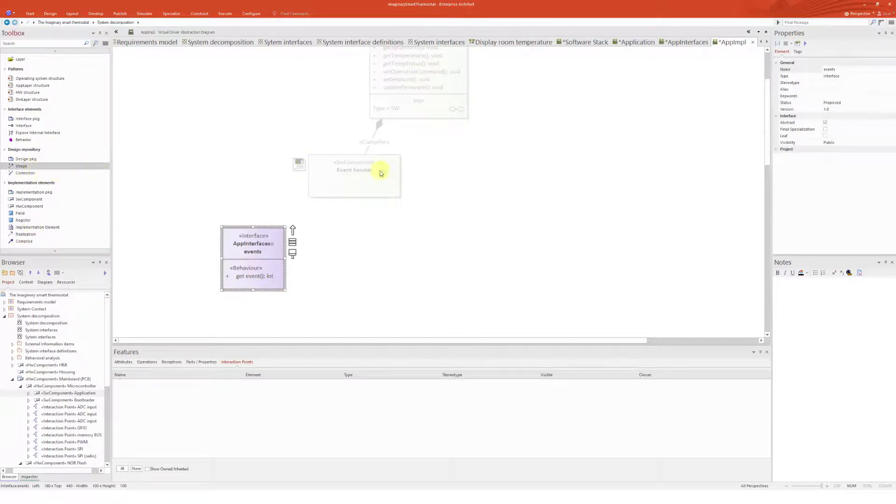
left_click_drag(370, 186, 279, 247)
left_click(404, 222)
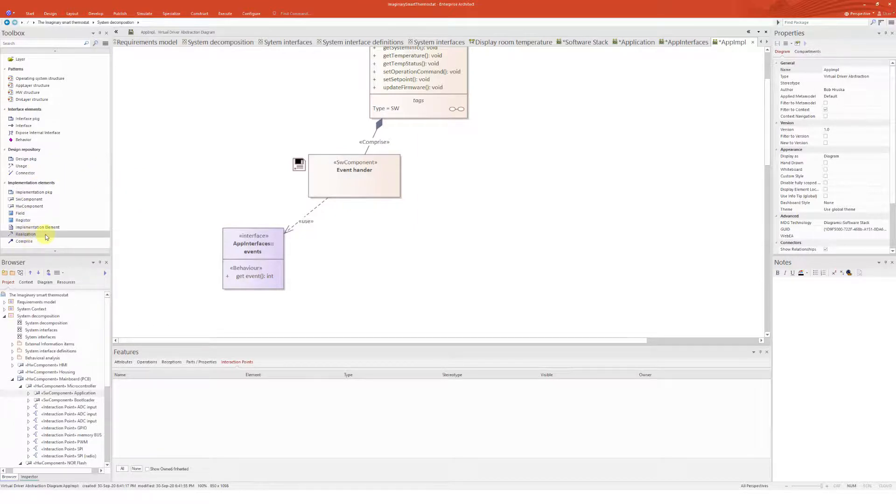
Nudge the Event hander component slightly to tidy the AppImpl diagram layout
scroll(100, 254, "down", 1)
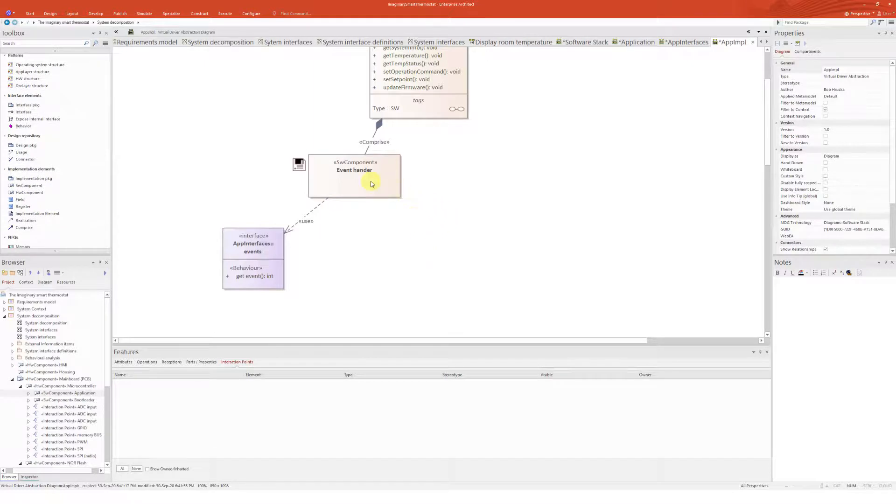
left_click_drag(368, 181, 374, 188)
left_click(443, 194)
scroll(477, 192, "up", 3)
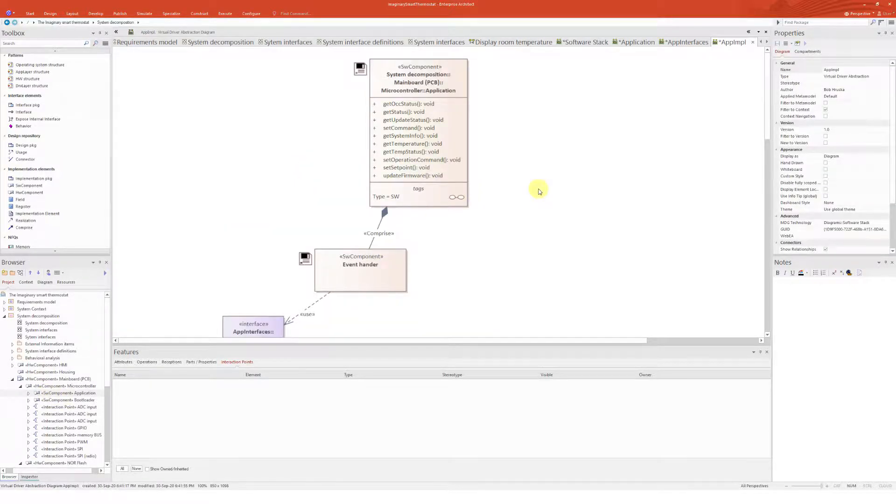
Locate the diagram in the browser and create a Software Stack diagram named AppDesign in the AppDesign design repository package
key("alt+shift+g")
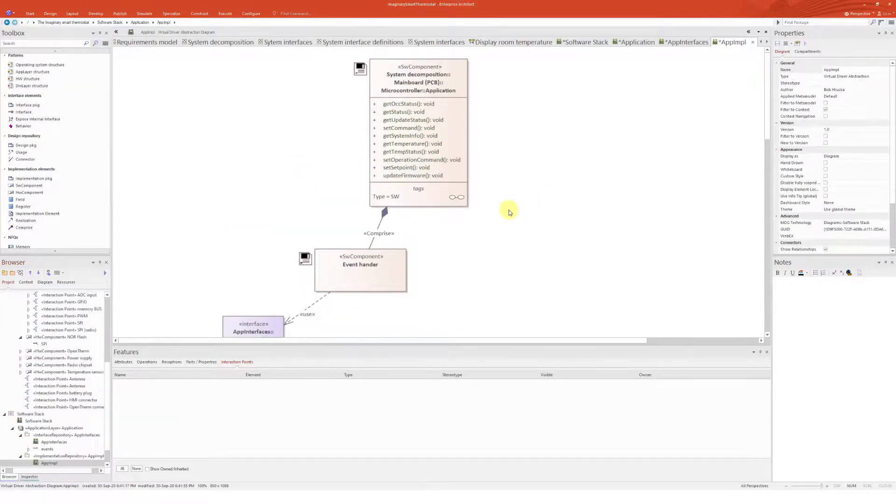
scroll(66, 397, "down", 1)
left_click(84, 435)
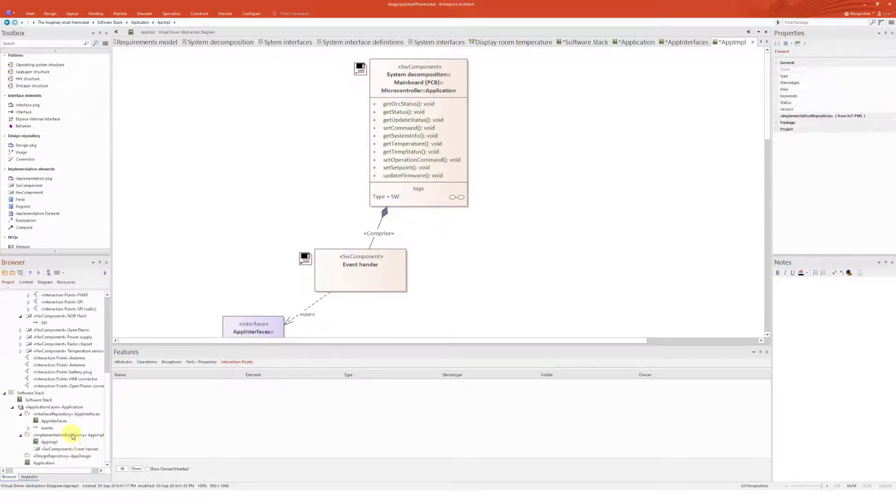
left_click(54, 456)
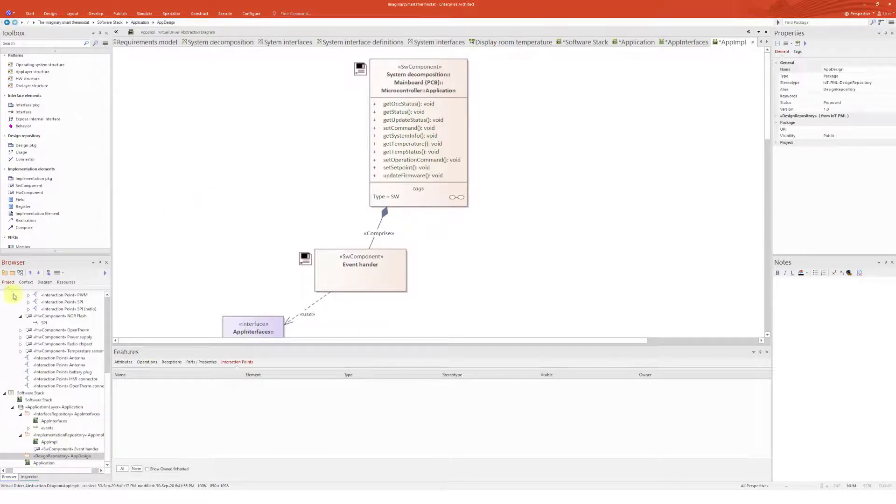
left_click(20, 272)
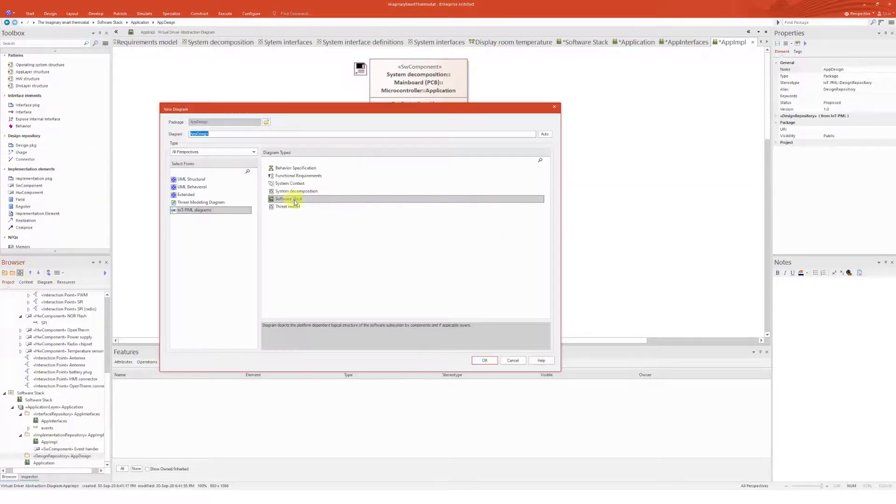
left_click(485, 360)
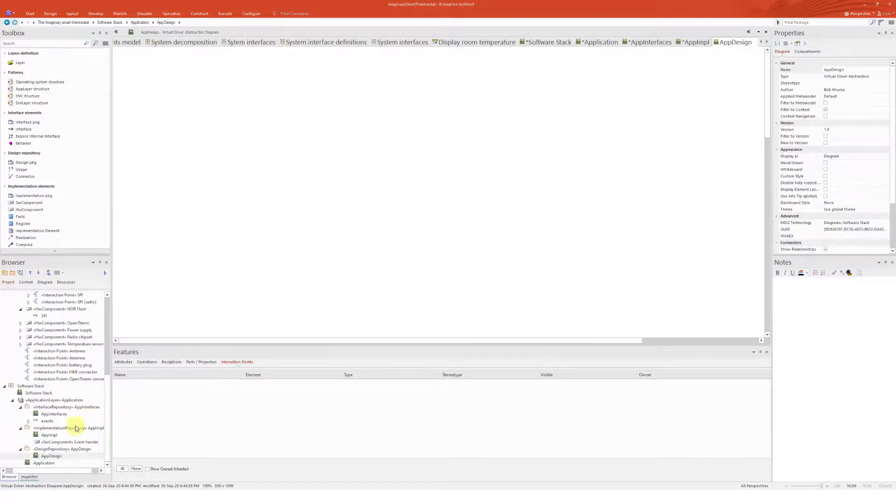
Drop the Event hander component from the browser onto the new AppDesign diagram
left_click(65, 442)
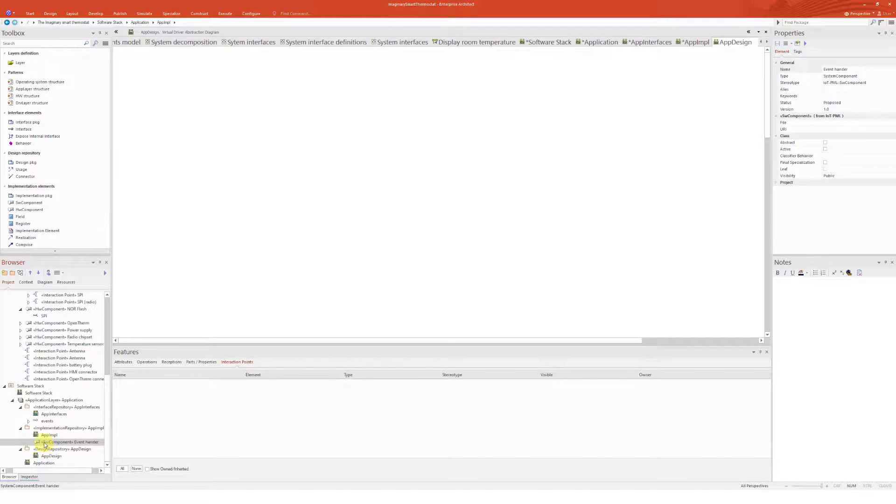
left_click_drag(46, 444, 255, 116)
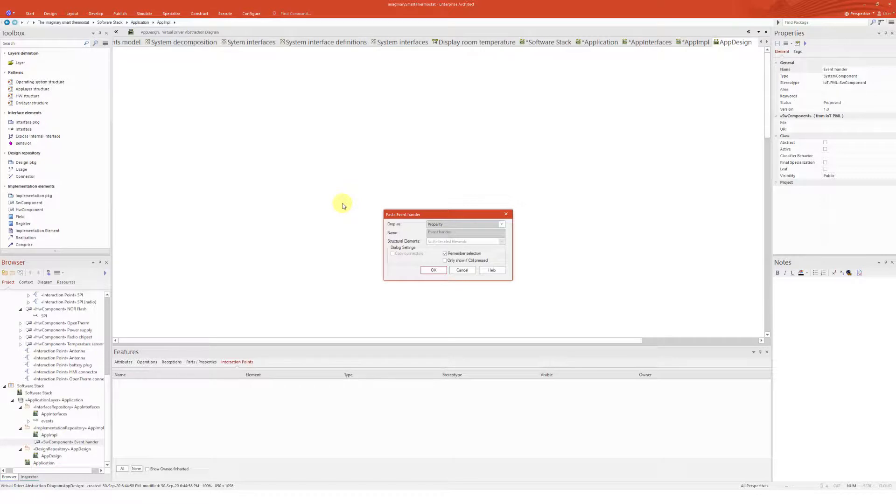
Drop the Event hander component onto the AppDesign diagram as an instance
left_click(436, 225)
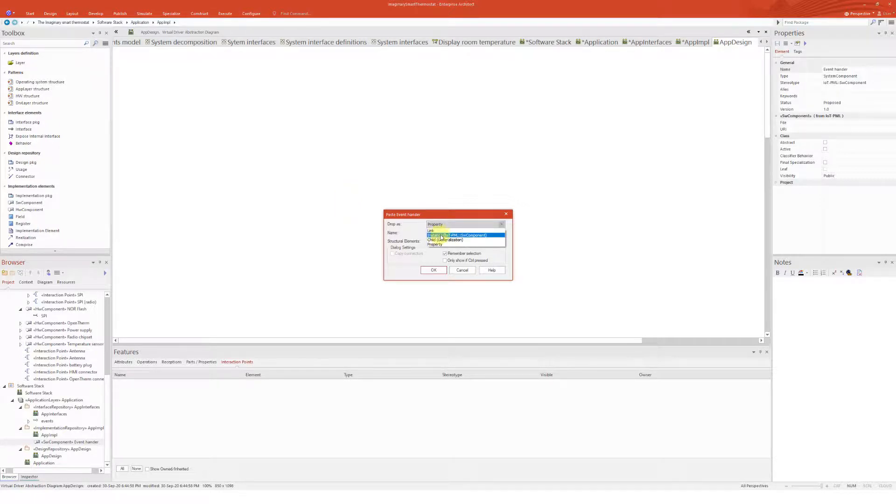
left_click(441, 236)
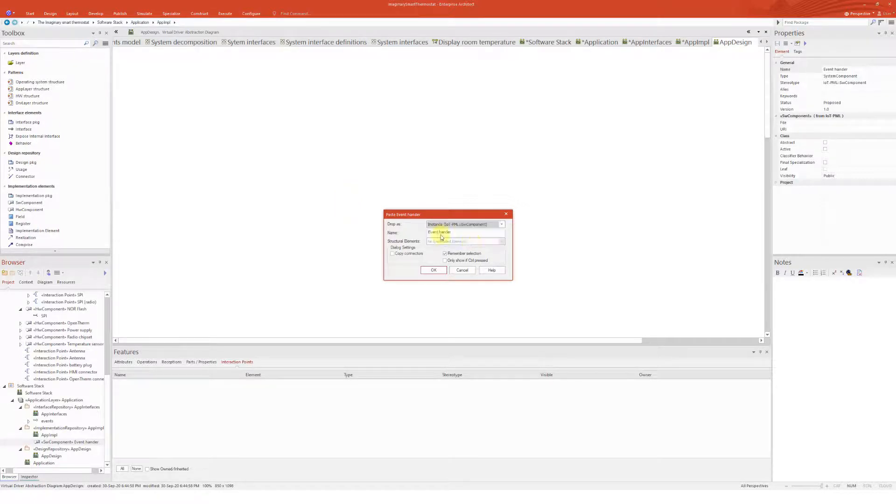
left_click(433, 270)
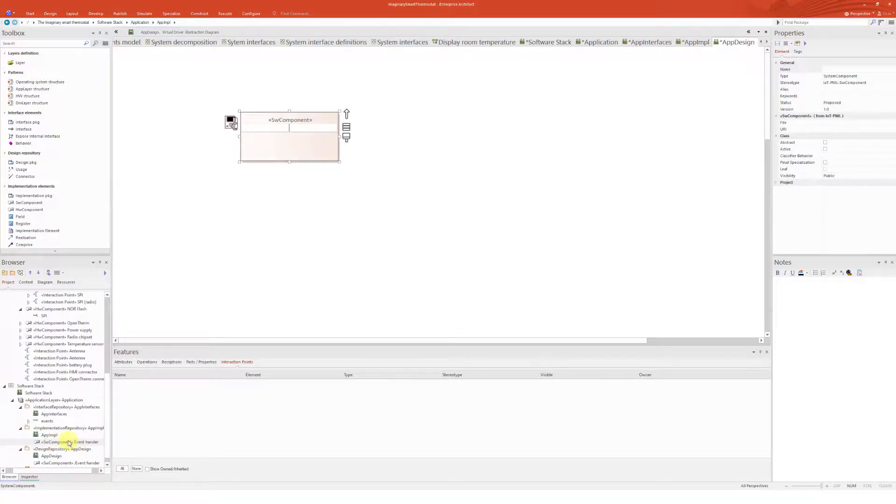
Move the Event hander instance slightly right and up on the AppDesign diagram
left_click(364, 172)
left_click(304, 138)
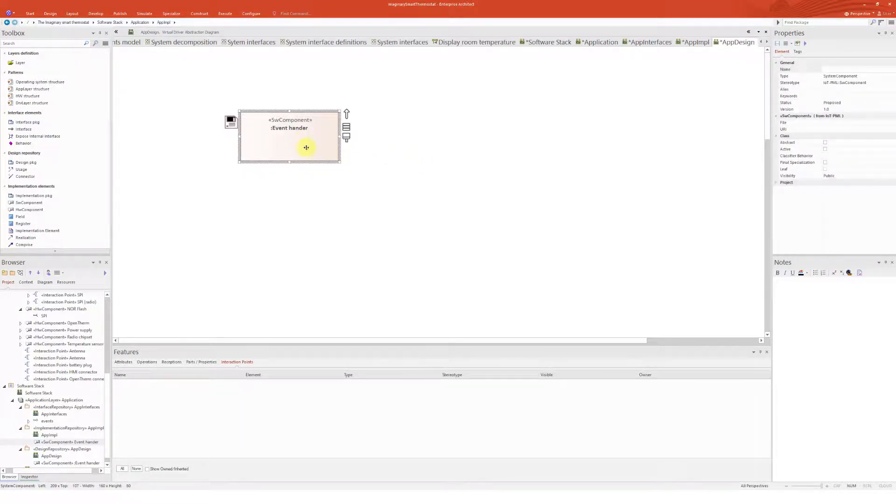
left_click_drag(305, 147, 349, 137)
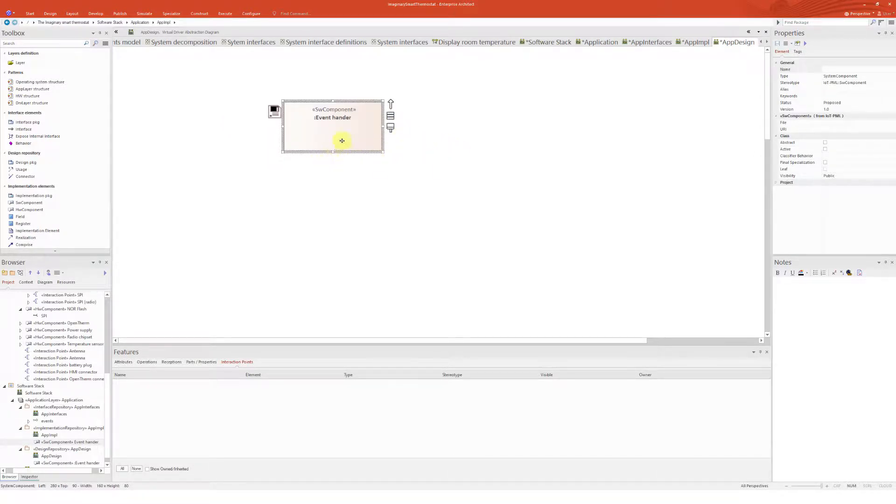
Expose an internal interface on the Event hander instance, set as Required and bound to the events interface from AppInterfaces
left_click_drag(30, 136, 288, 136)
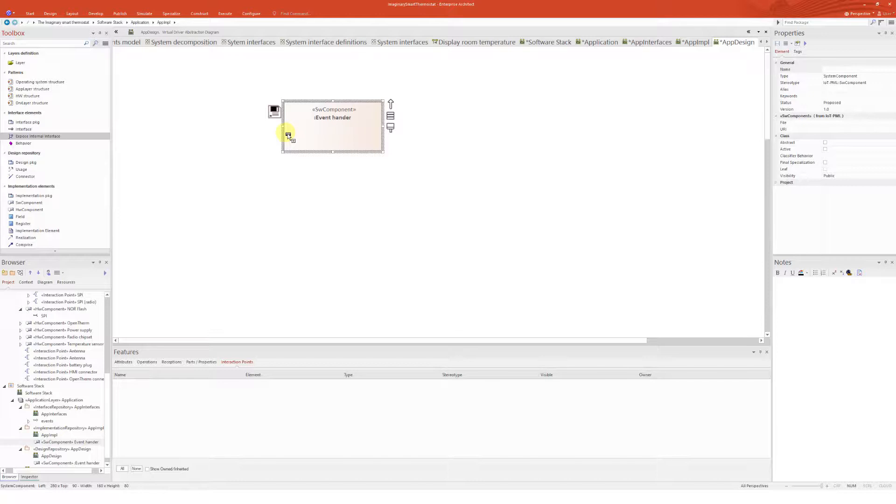
left_click_drag(289, 136, 289, 135)
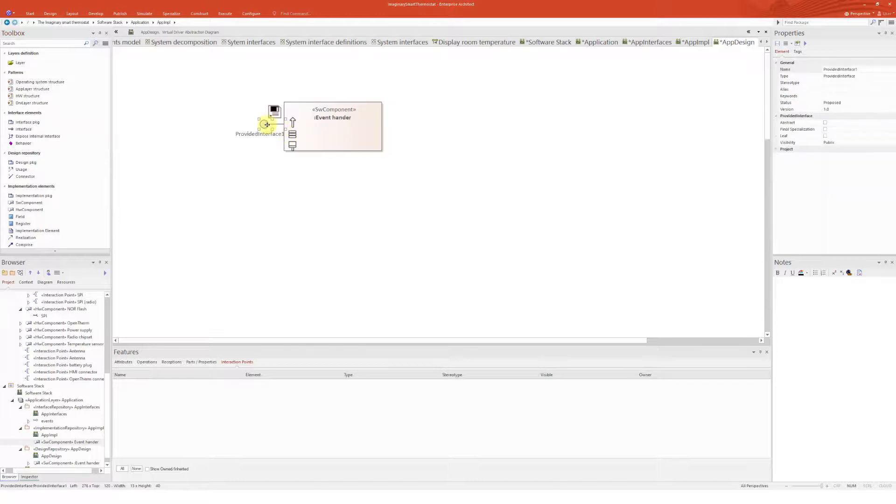
left_click(267, 125)
double_click(267, 124)
left_click(446, 252)
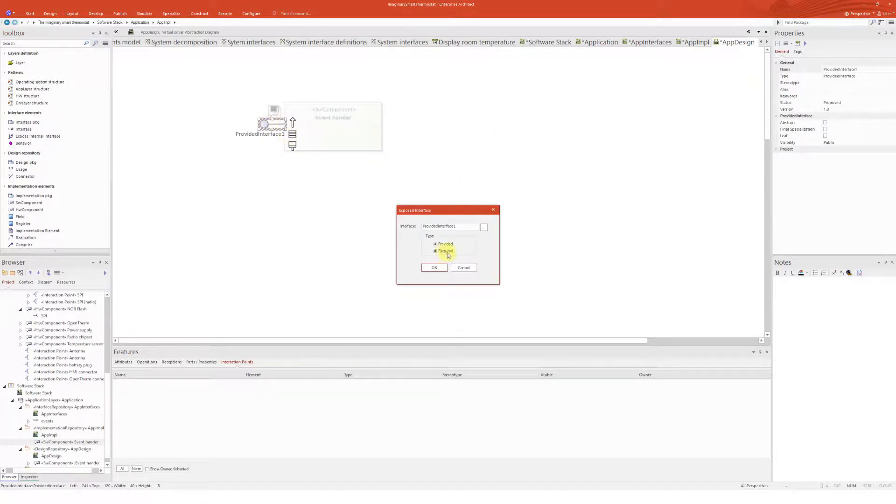
left_click(483, 227)
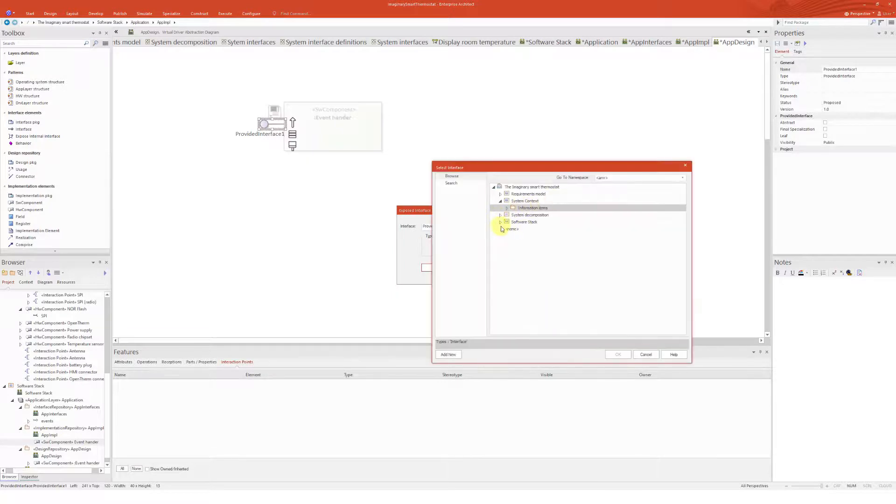
left_click(501, 223)
left_click(506, 230)
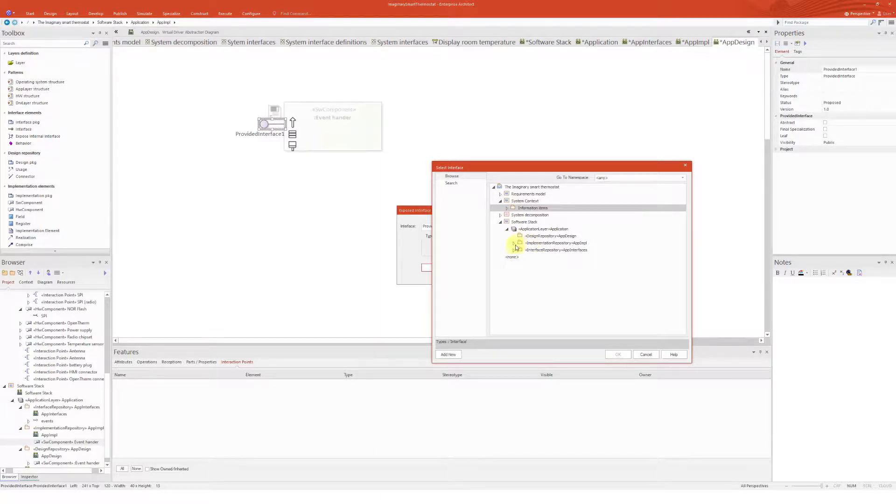
left_click(513, 250)
left_click(548, 256)
left_click(621, 355)
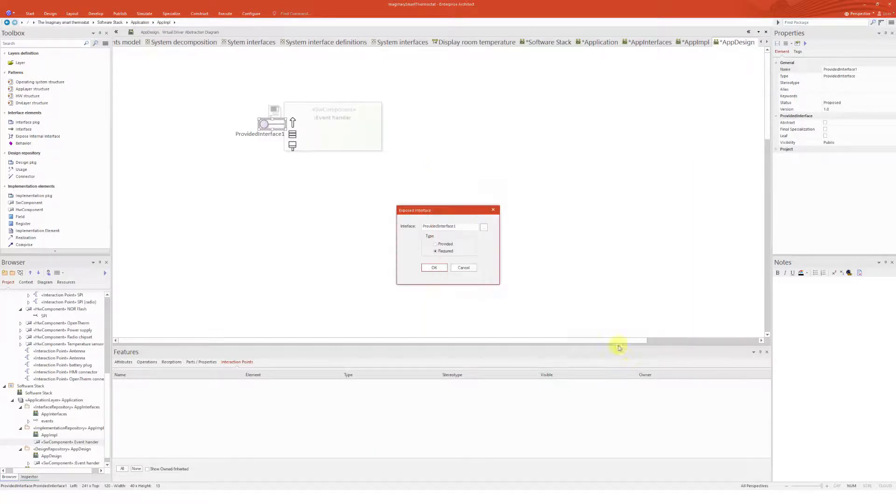
left_click(437, 270)
Move the Event hander instance further right on the AppDesign diagram
left_click(427, 149)
left_click_drag(372, 135, 416, 154)
left_click(522, 183)
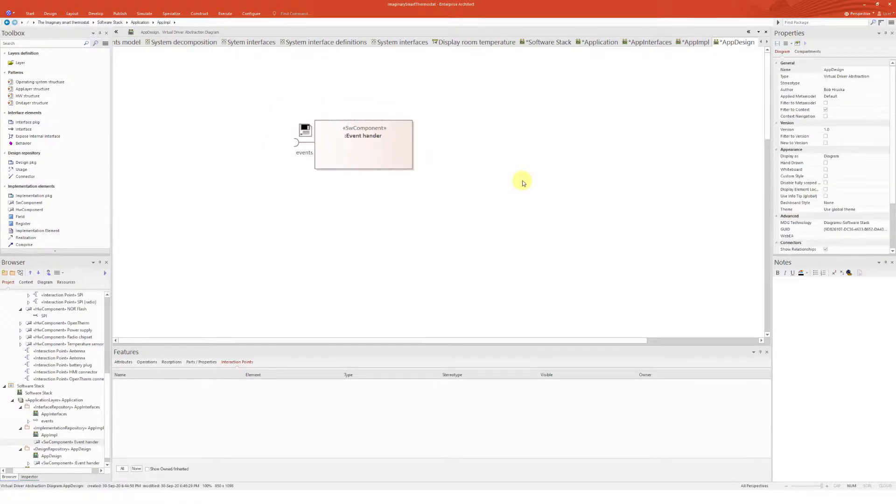
left_click_drag(372, 149, 413, 149)
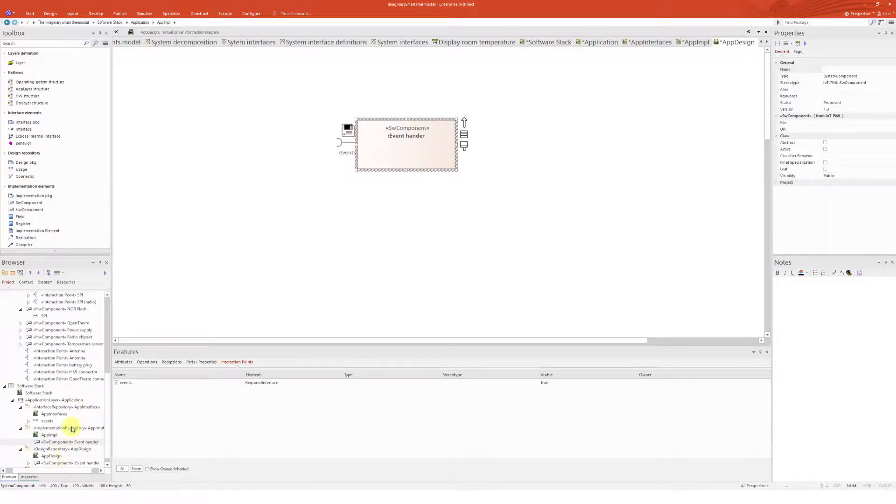
Drop a second Event hander instance from the browser onto the diagram, left of the first one
scroll(72, 429, "down", 1)
left_click(61, 456)
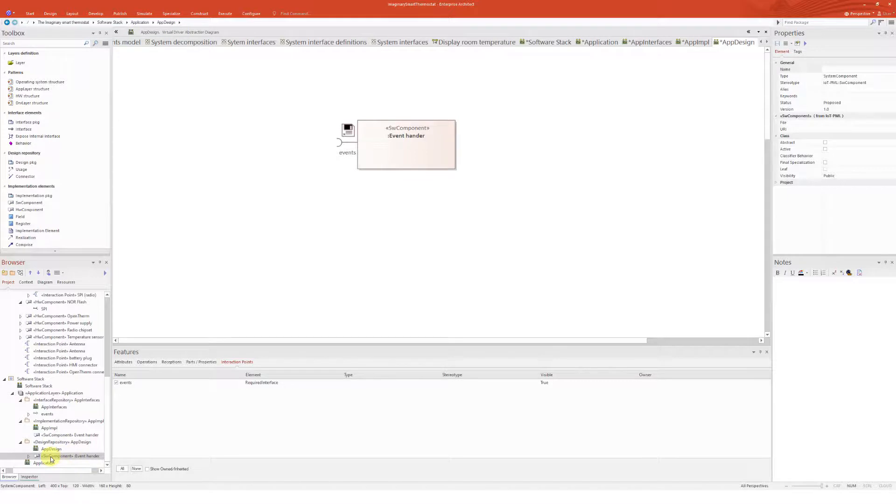
left_click_drag(50, 435, 270, 137)
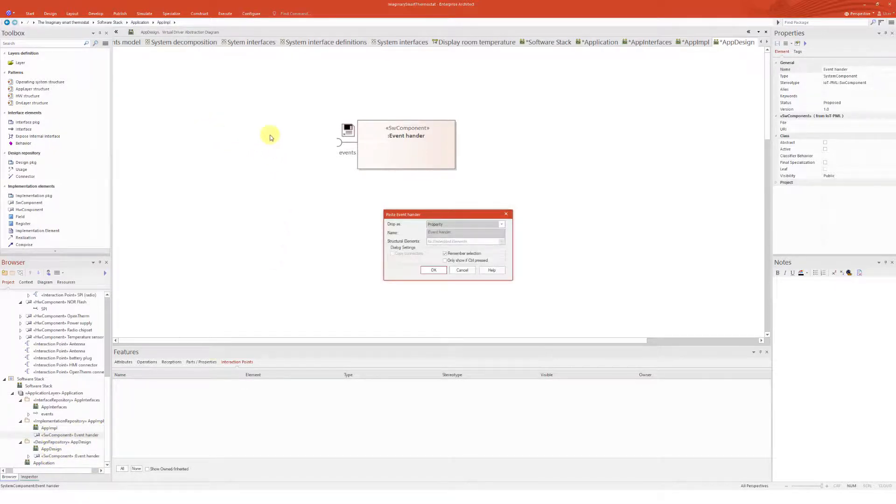
left_click(450, 225)
left_click(485, 236)
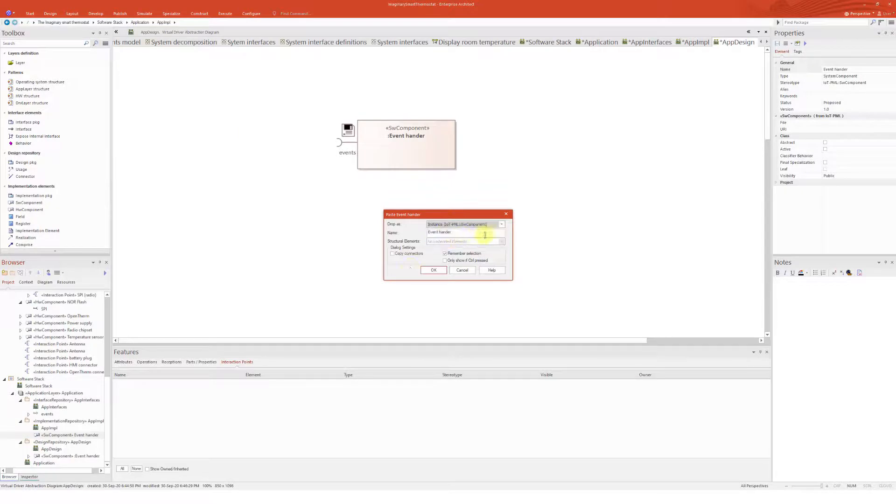
left_click(434, 270)
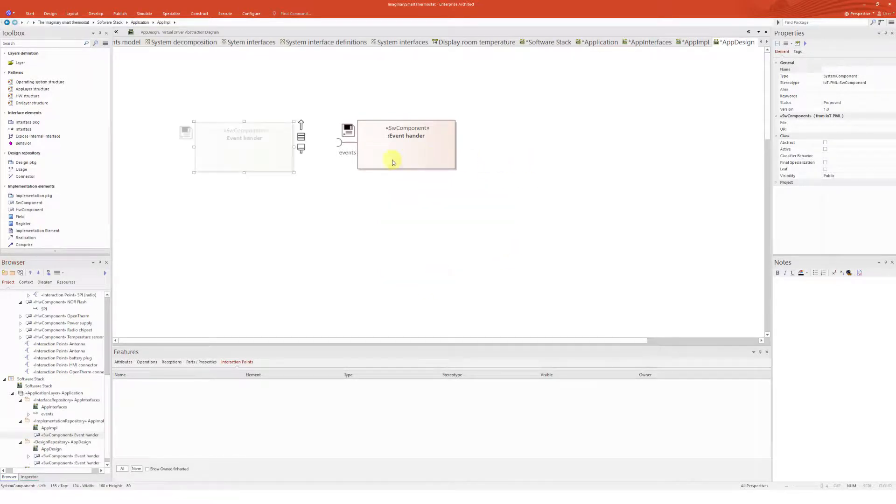
Rearrange the two Event hander instances so they sit side by side with space between
left_click_drag(263, 159, 248, 150)
left_click_drag(421, 150, 464, 144)
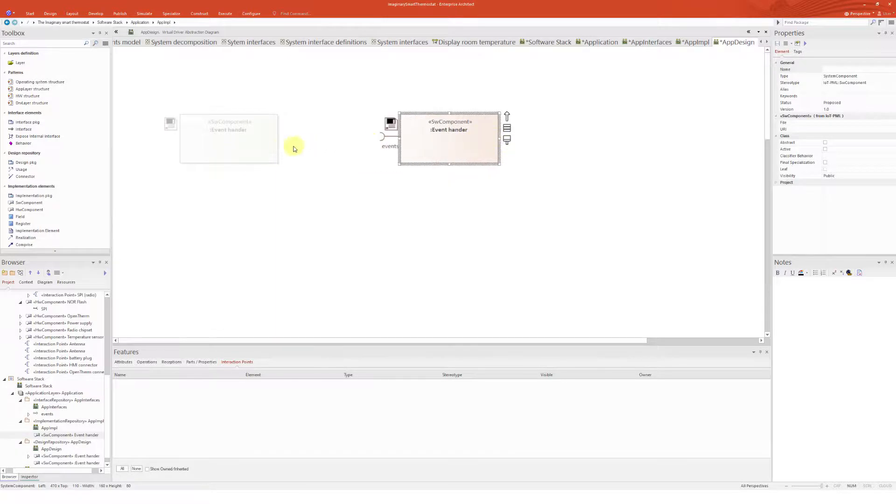
left_click(268, 149)
left_click(332, 158)
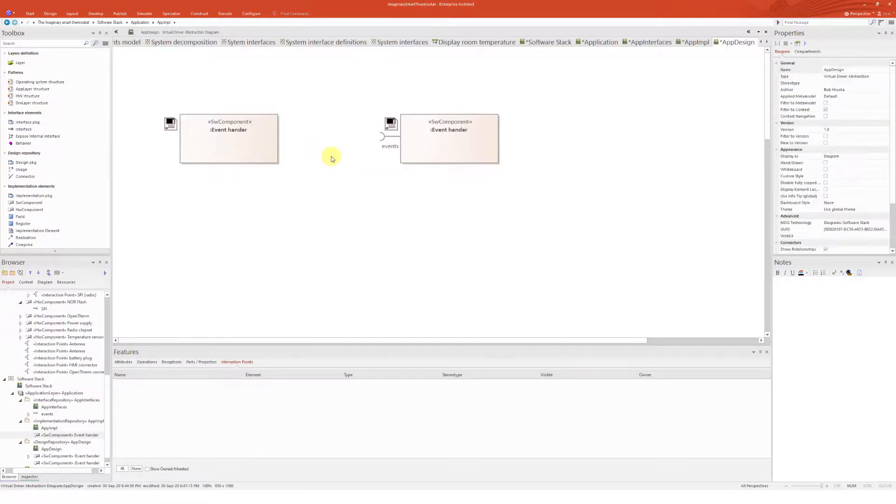
Name the left Event hander instance #1
left_click(260, 150)
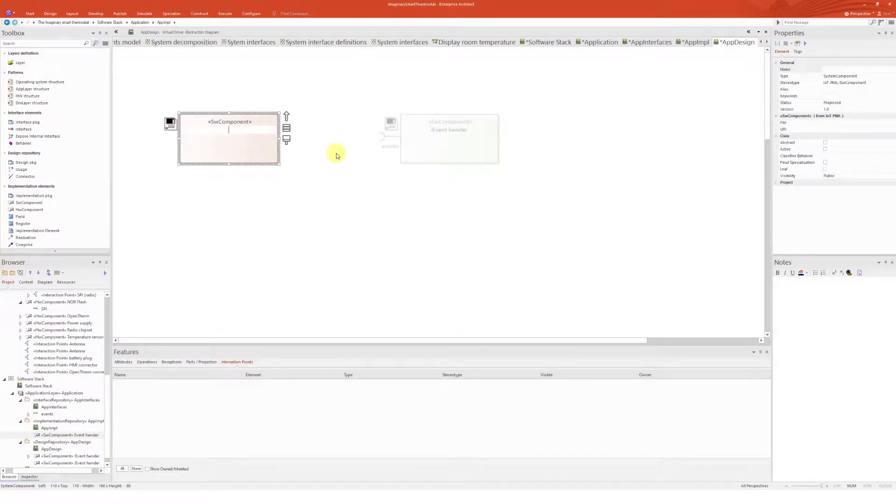
type("#1")
key("Return")
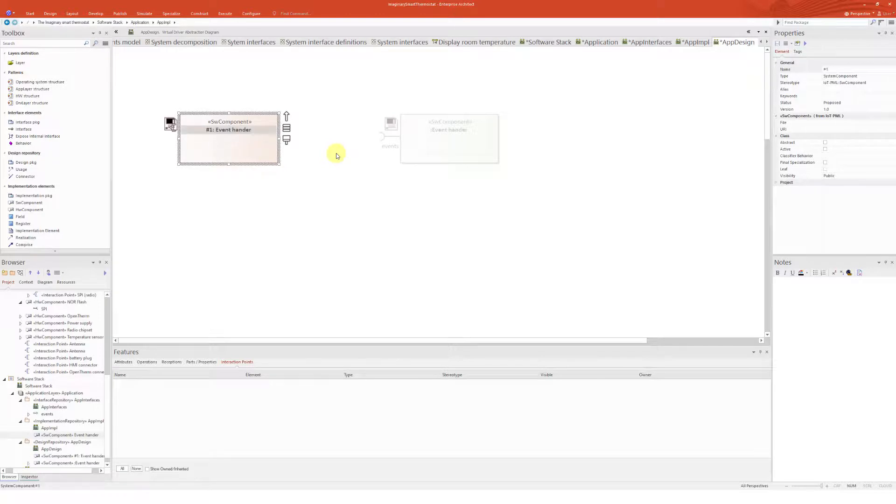
Name the right Event hander instance #2
left_click(472, 128)
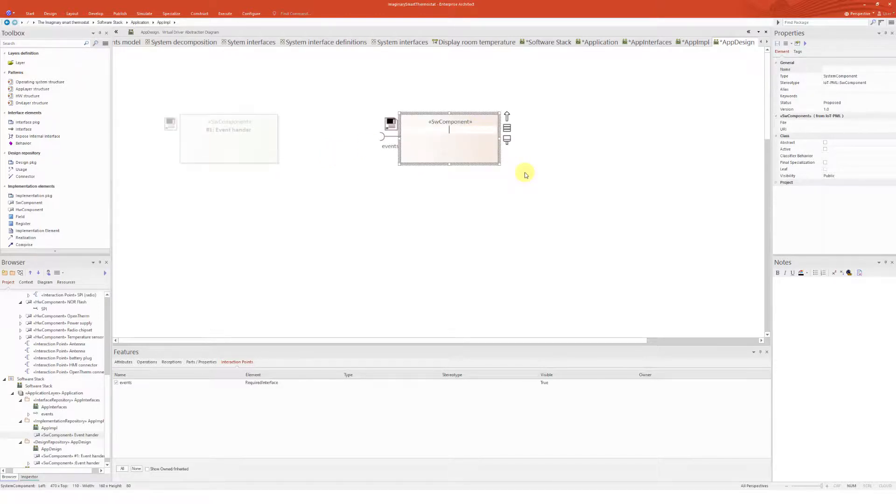
type("#2")
key("Return")
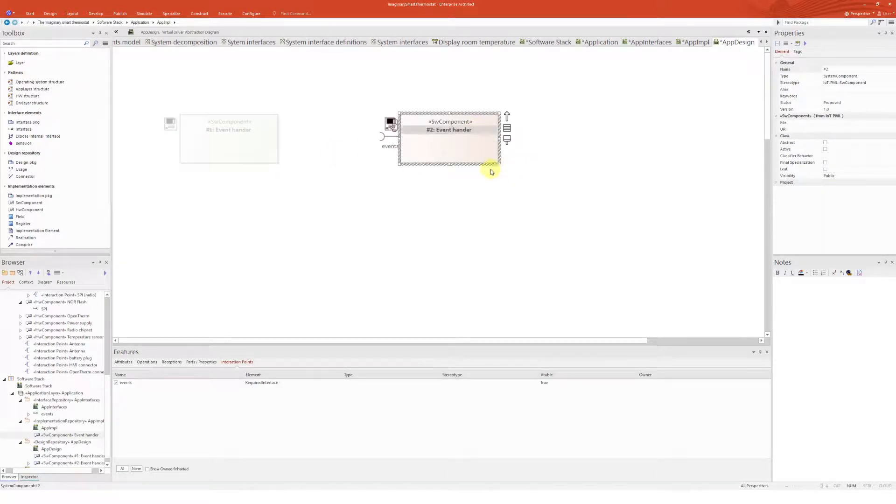
left_click(448, 179)
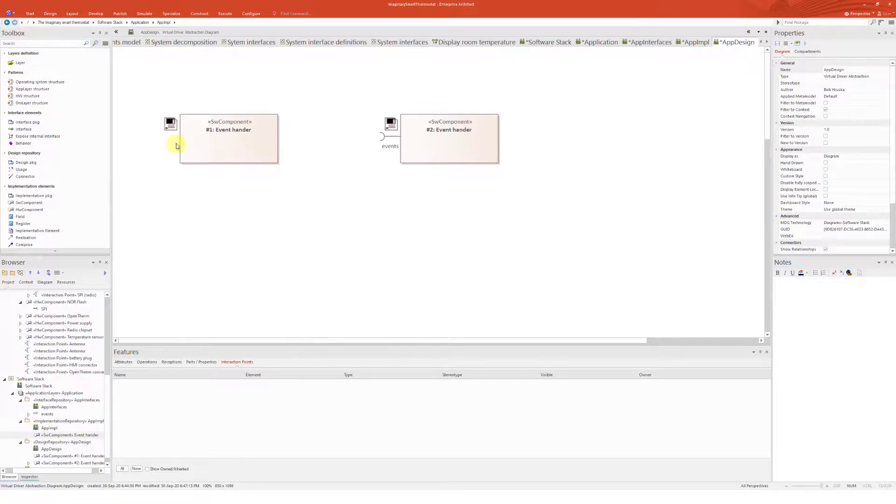
Expose a provided events interface on the right side of instance #1
left_click(47, 135)
left_click(255, 145)
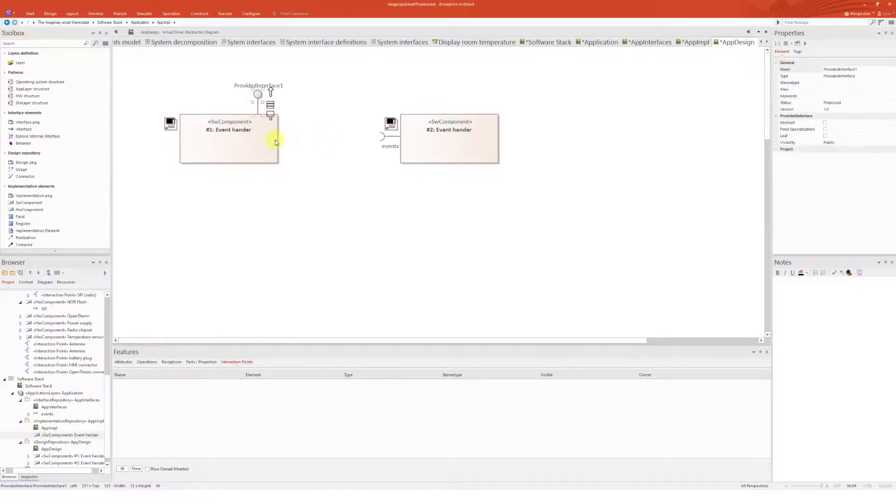
mouse_move(257, 95)
left_mouse_down()
mouse_move(296, 113)
mouse_move(301, 128)
mouse_move(266, 86)
mouse_move(277, 92)
mouse_move(300, 140)
mouse_move(316, 140)
left_mouse_up()
left_click(484, 226)
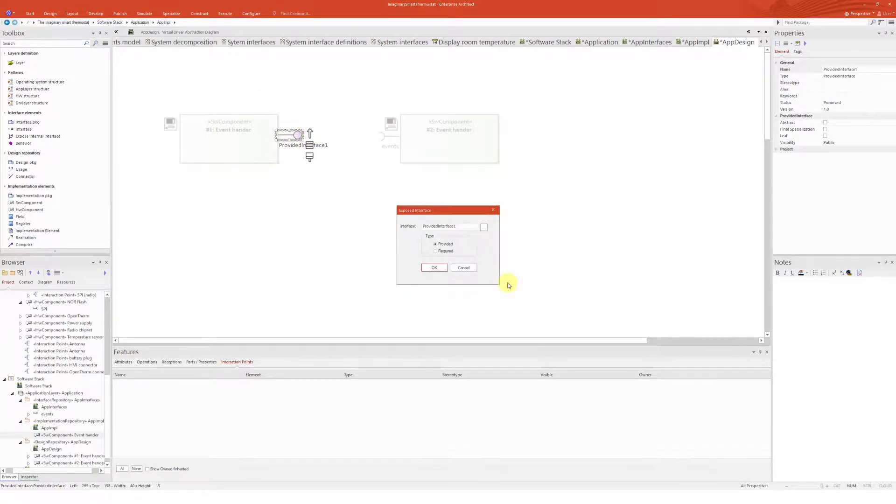
left_click(618, 355)
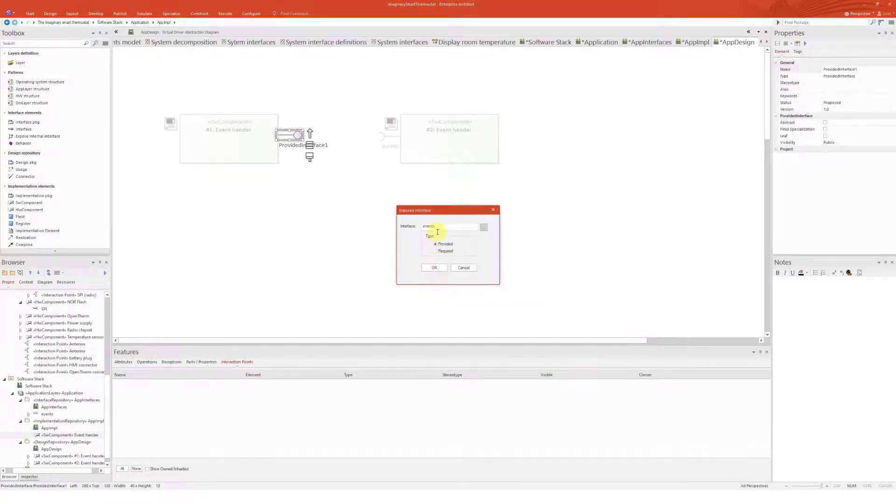
left_click(437, 268)
left_click(351, 198)
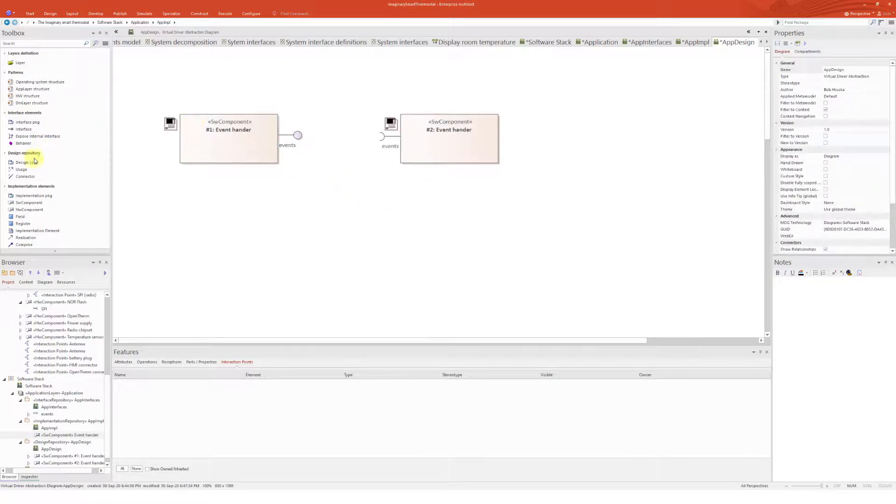
Draw a Usage connector from #2's required events port to #1's provided events interface
left_click(22, 169)
left_click_drag(378, 139, 298, 136)
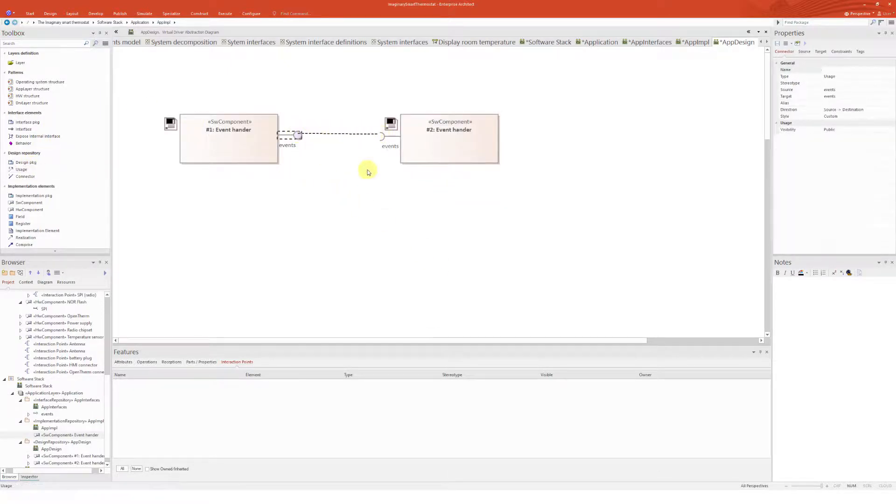
left_click(428, 142)
left_click(497, 210)
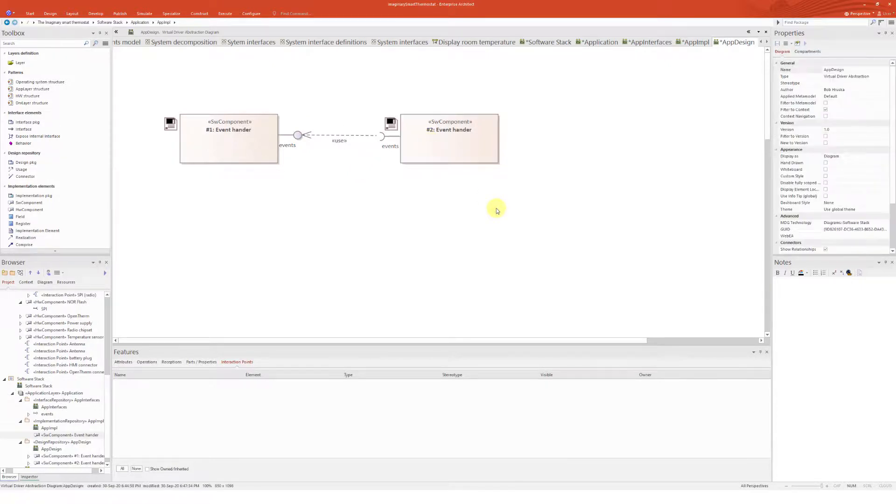
Open the Software Stack diagram from the project browser
left_click(13, 397)
scroll(38, 445, "up", 4)
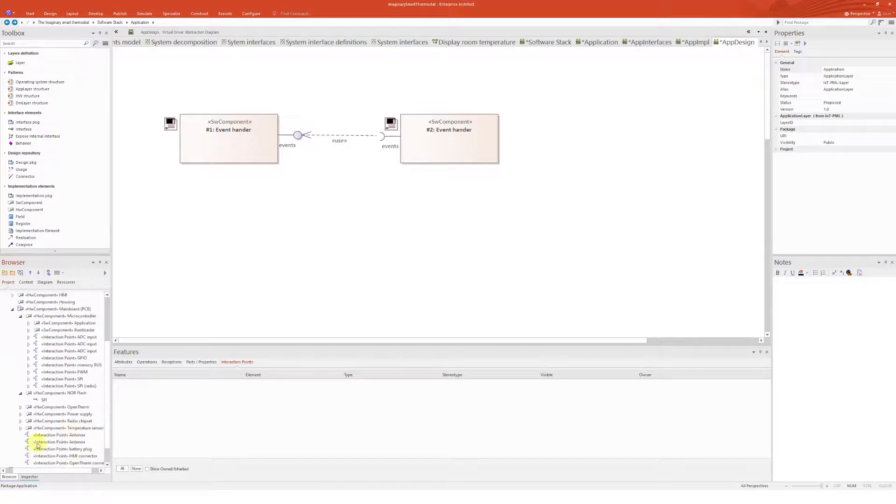
scroll(105, 444, "down", 1)
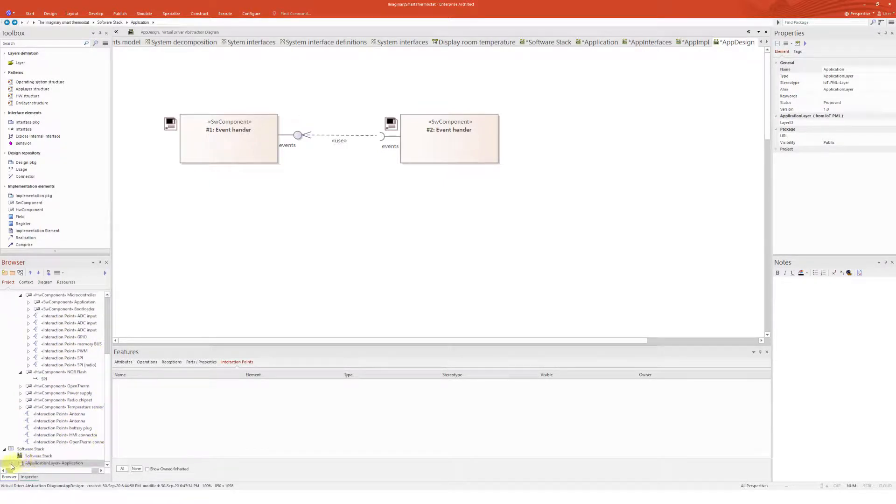
double_click(29, 457)
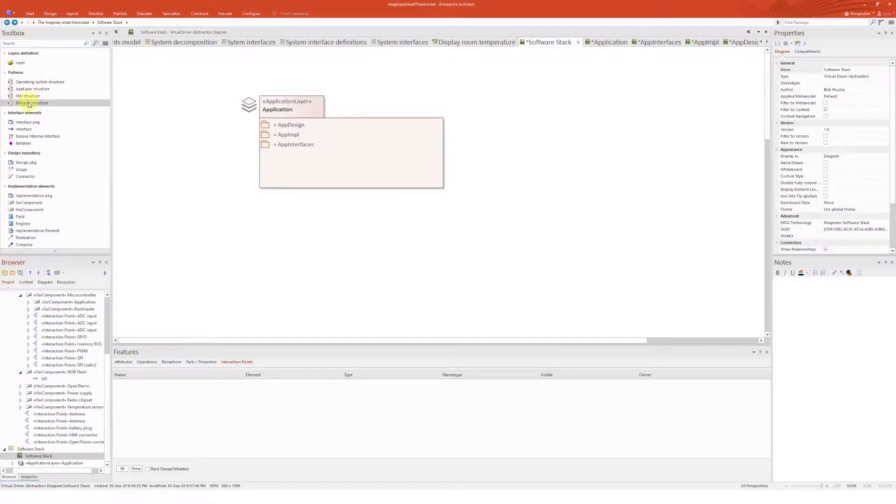
Add a HW abstraction layer named HAL beside the Application layer
left_click(19, 63)
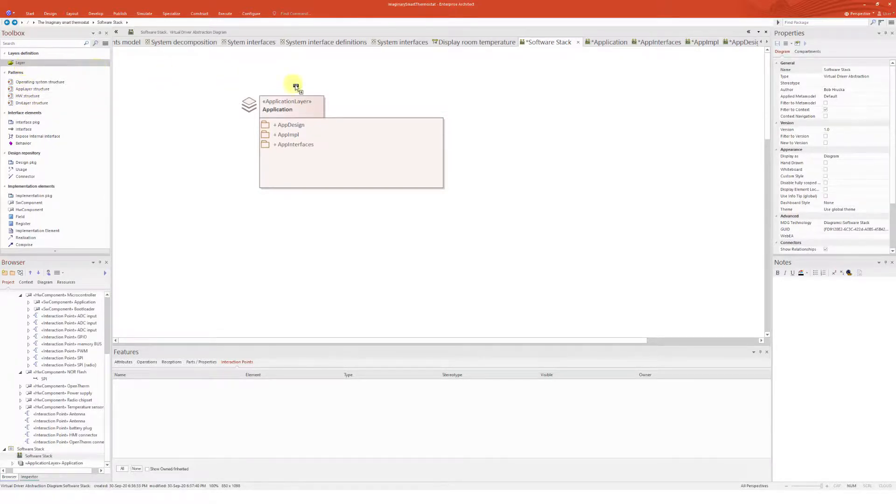
left_click(504, 100)
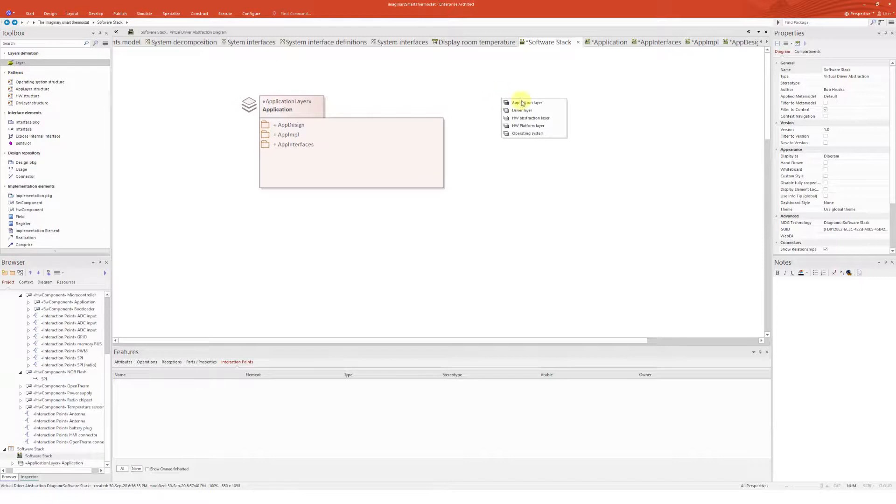
left_click(539, 119)
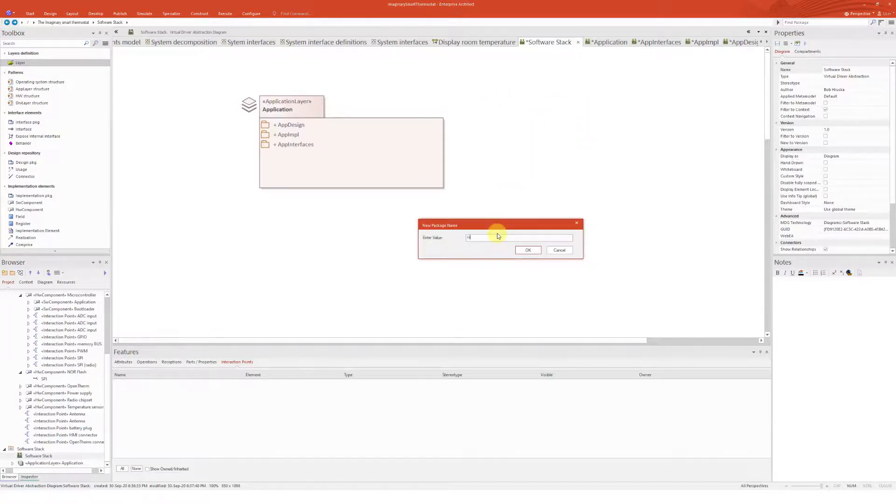
key("Return")
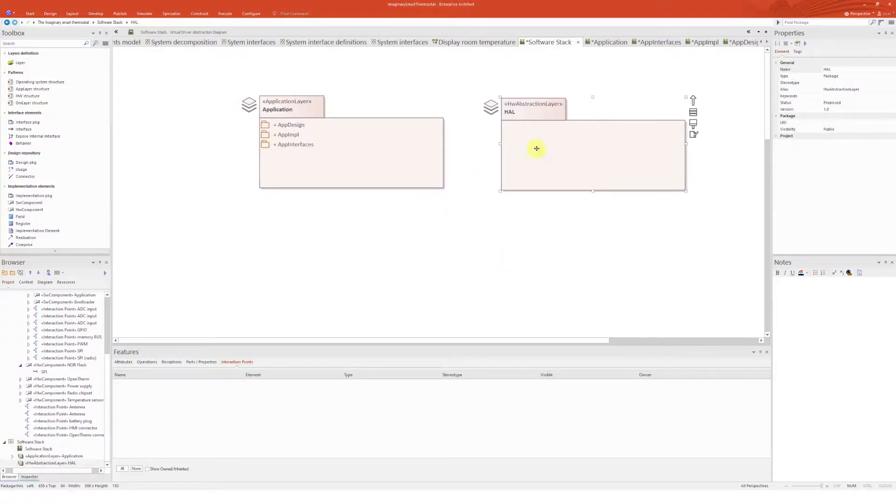
Create a Software Stack diagram named HAL in the HAL layer and apply the HW structure pattern to it
left_click(55, 462)
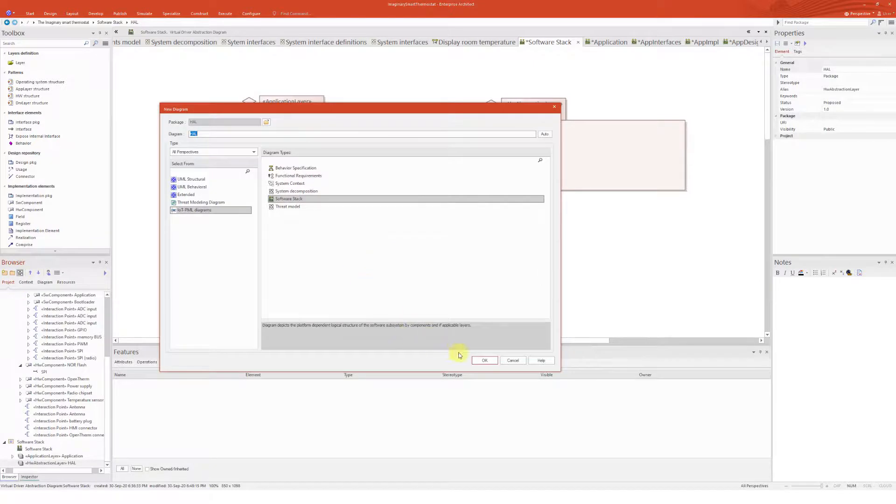
left_click(485, 360)
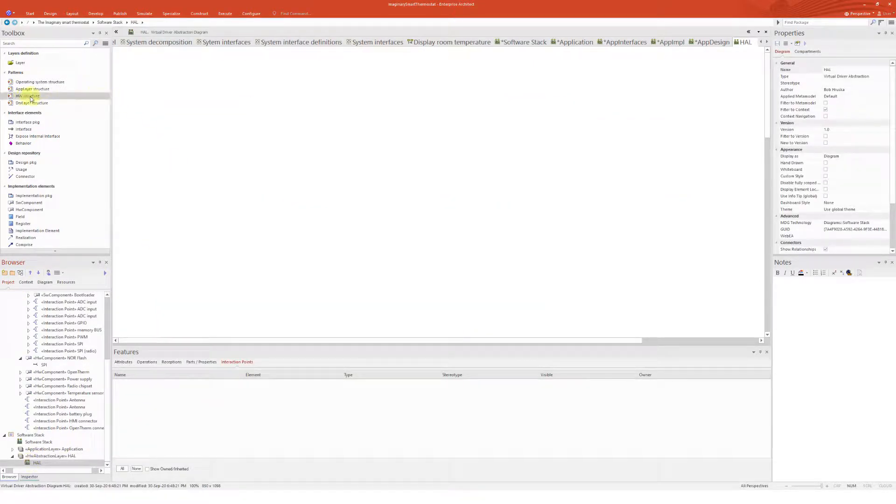
left_click_drag(32, 98, 493, 135)
left_click(500, 326)
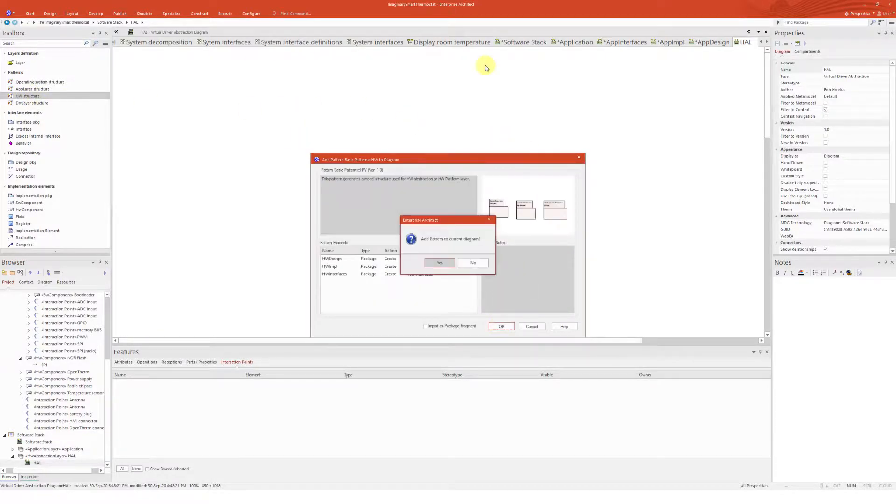
left_click(441, 263)
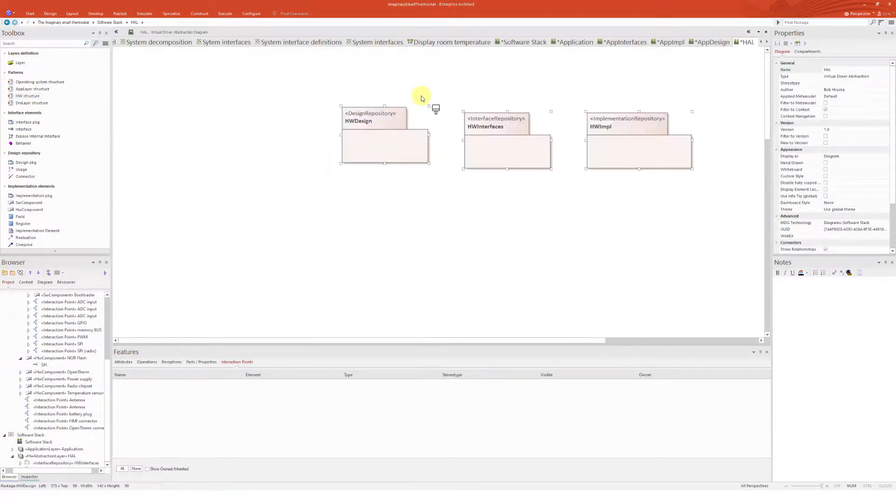
Move the HWDesign, HWInterfaces and HWImpl repositories together toward the upper left of the diagram
left_click_drag(698, 197, 326, 90)
left_click_drag(496, 144, 428, 126)
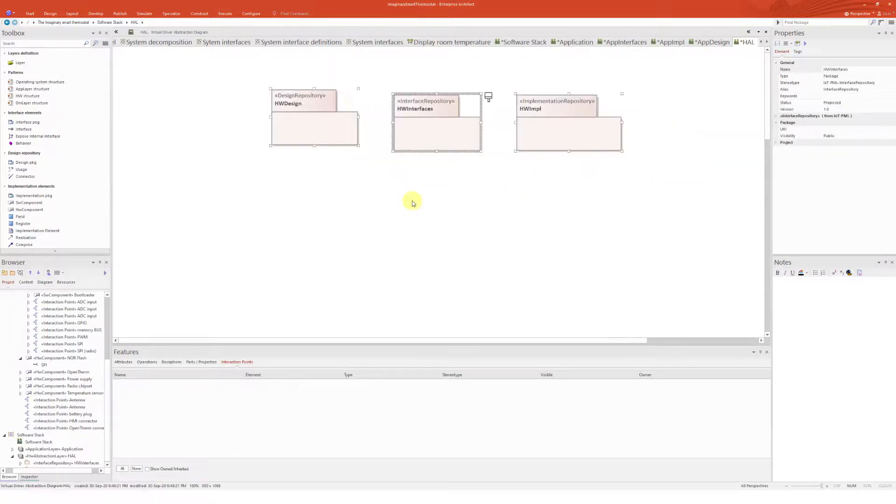
left_click(412, 201)
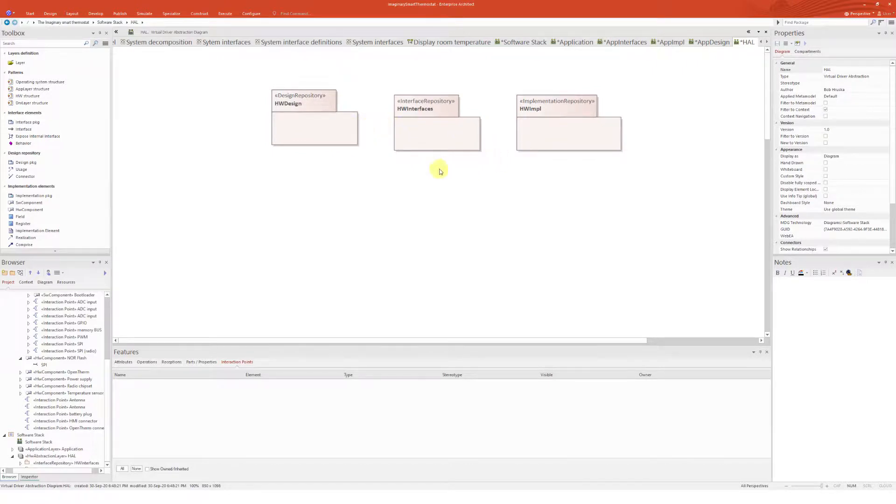
Create a new diagram inside the HWImpl repository
scroll(32, 450, "down", 1)
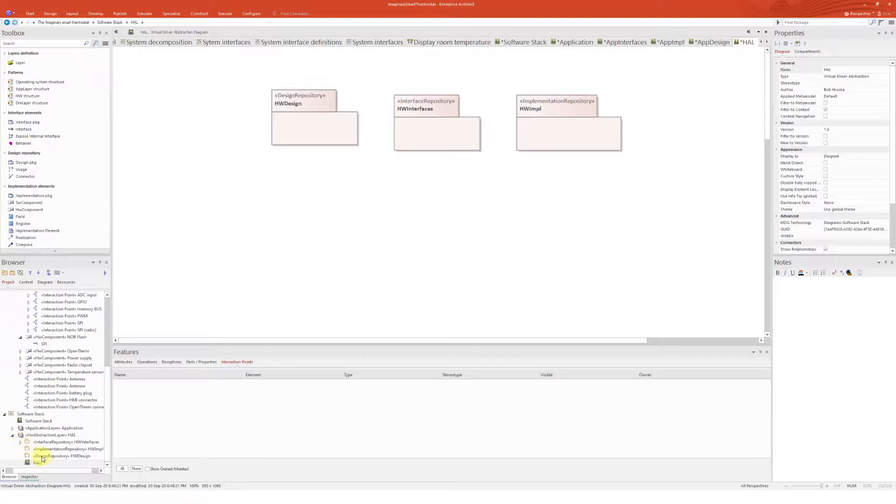
left_click(42, 457)
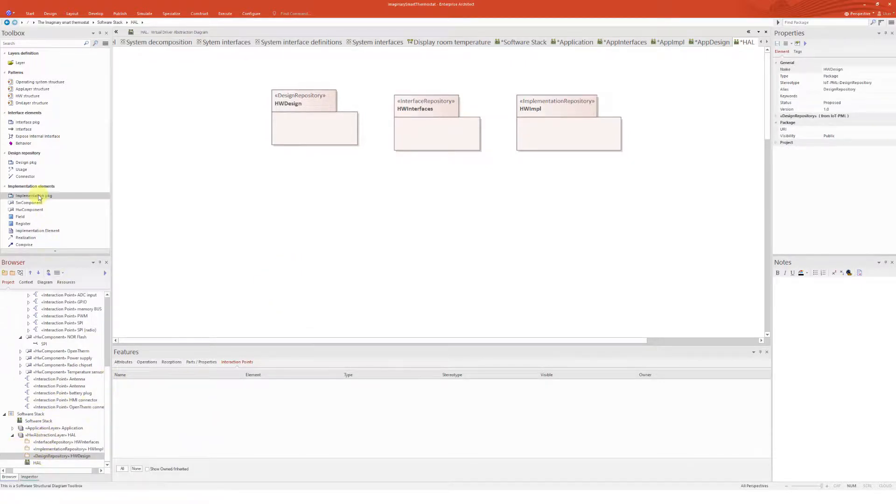
left_click(58, 448)
left_click(20, 273)
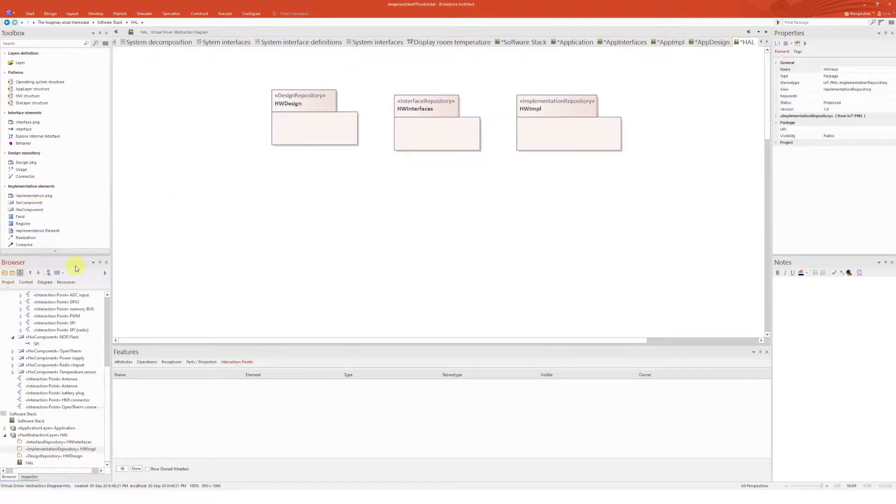
left_click(484, 361)
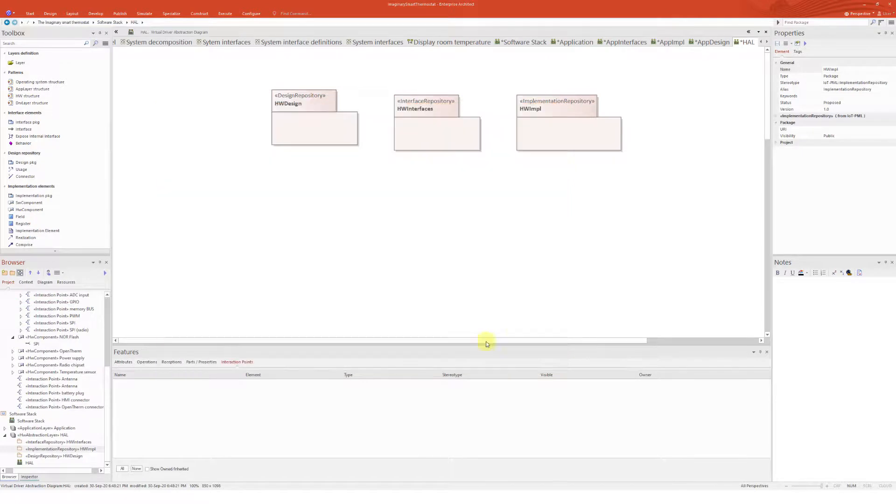
Place a HwComponent on the HWImpl diagram and a Register below it
left_click_drag(27, 213, 249, 84)
left_click(405, 143)
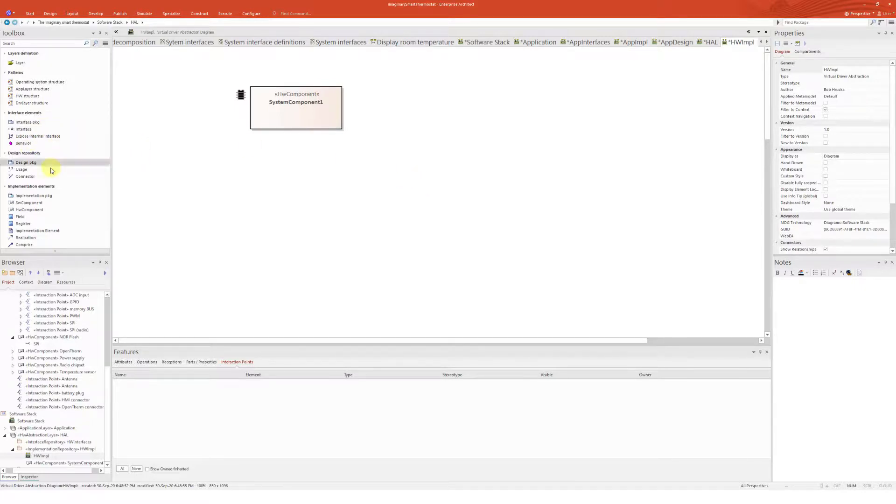
scroll(57, 215, "down", 1)
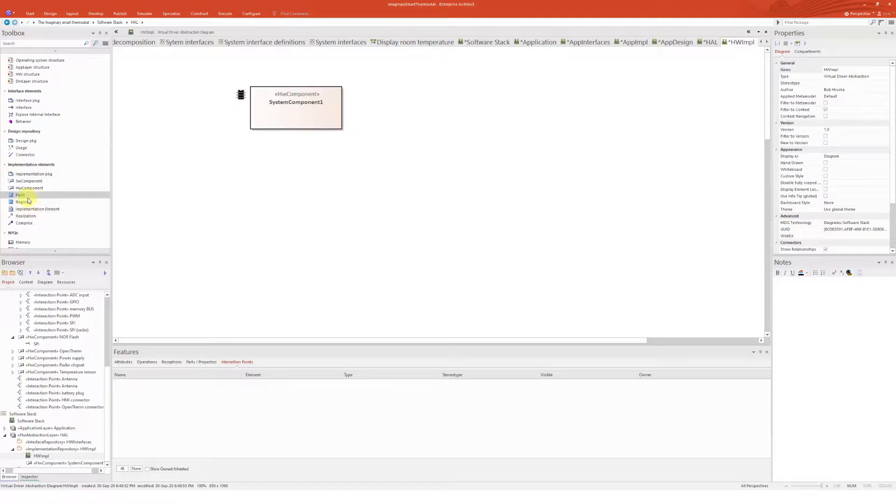
left_click(29, 202)
left_click(226, 169)
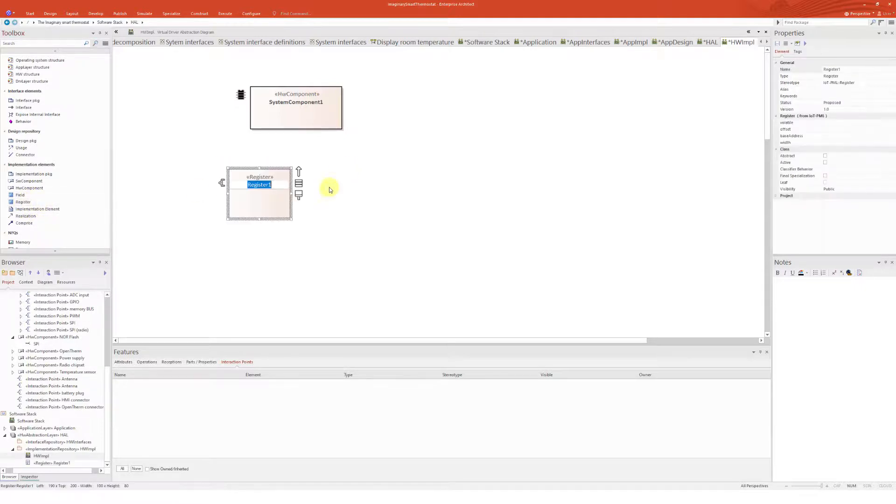
left_click(328, 189)
Add a Field to the right of Register1
left_click(33, 196)
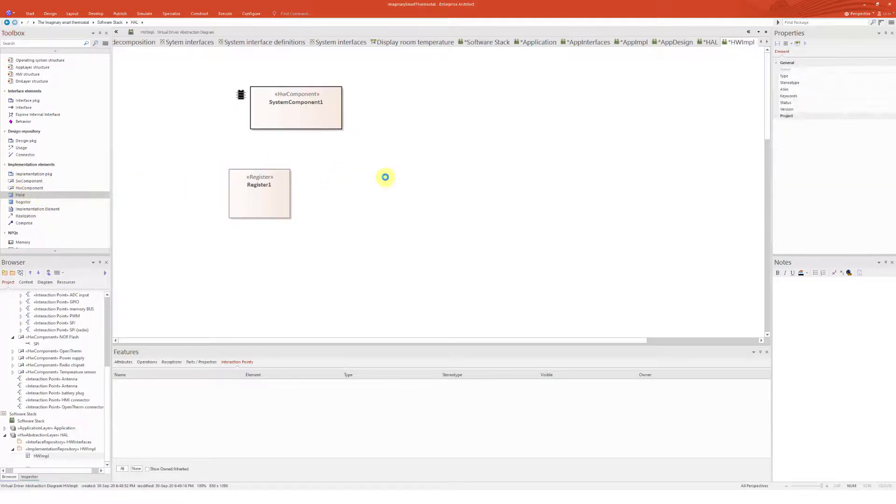
left_click(344, 168)
left_click(385, 190)
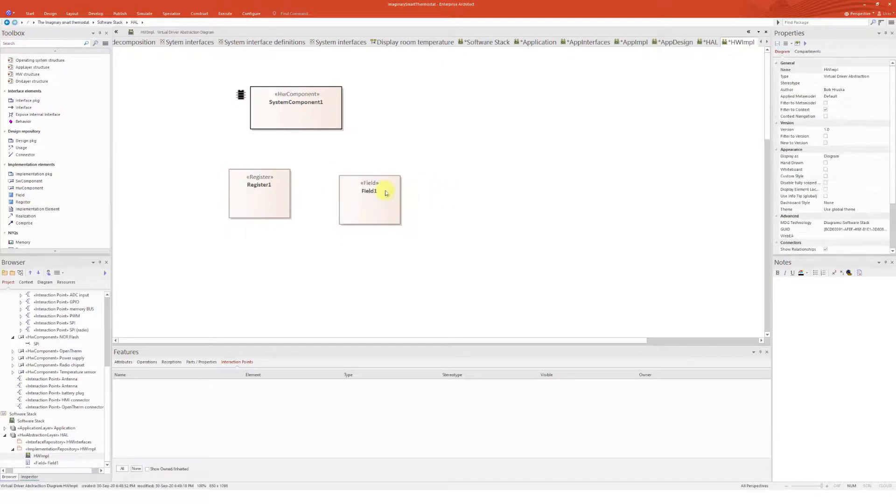
Connect Register1 to SystemComponent1 with a Comprise relationship
left_click(256, 178)
left_click(24, 223)
left_click_drag(247, 194, 285, 134)
left_click(386, 130)
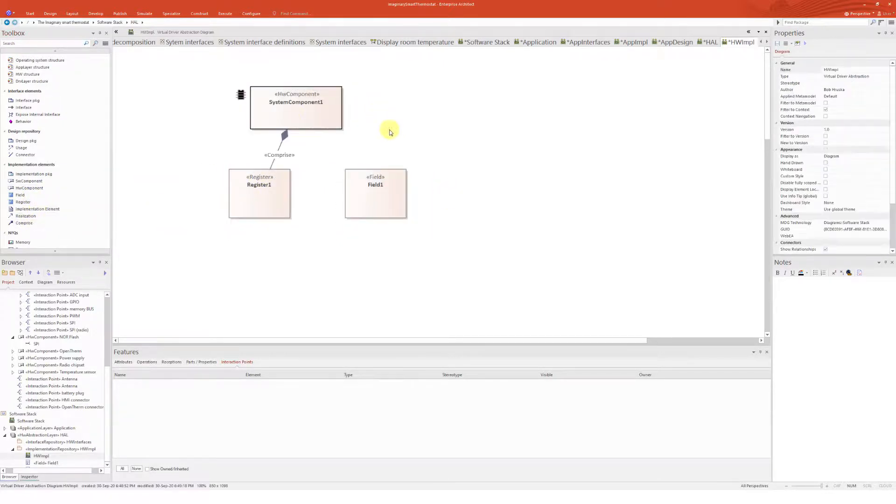
Connect Field1 to Register1 with a Comprise relationship
left_click(26, 222)
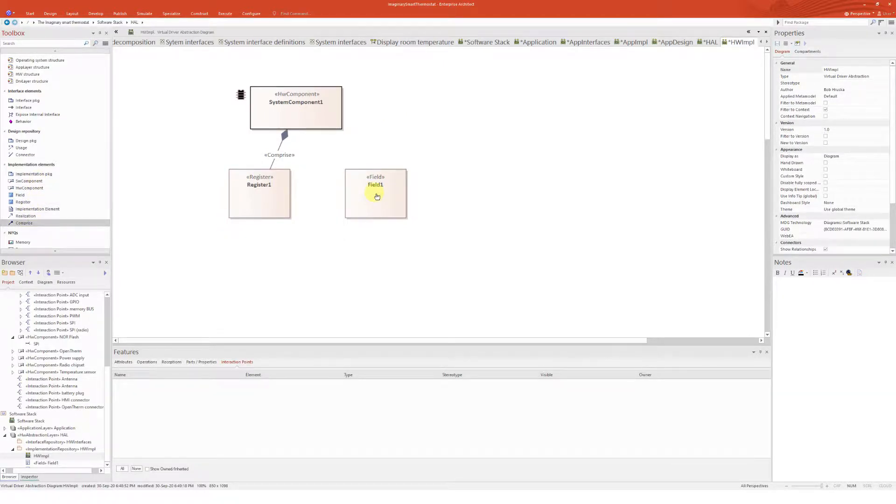
left_click_drag(369, 196, 348, 192)
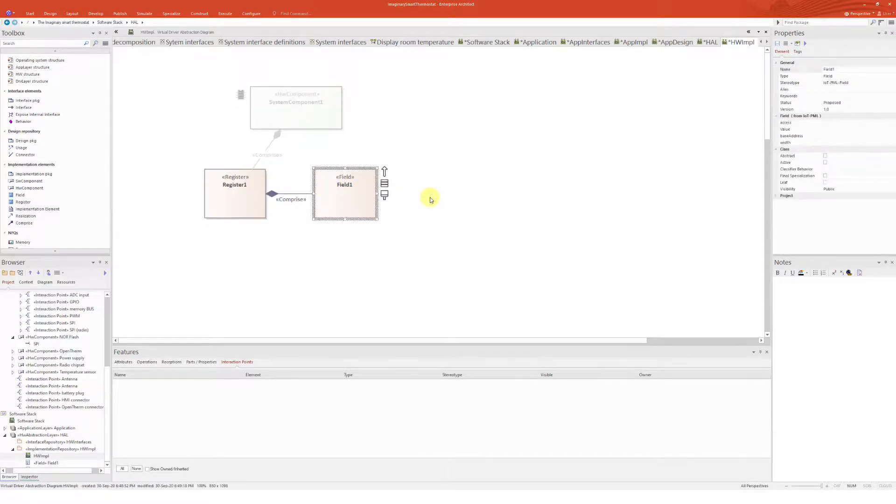
left_click(430, 197)
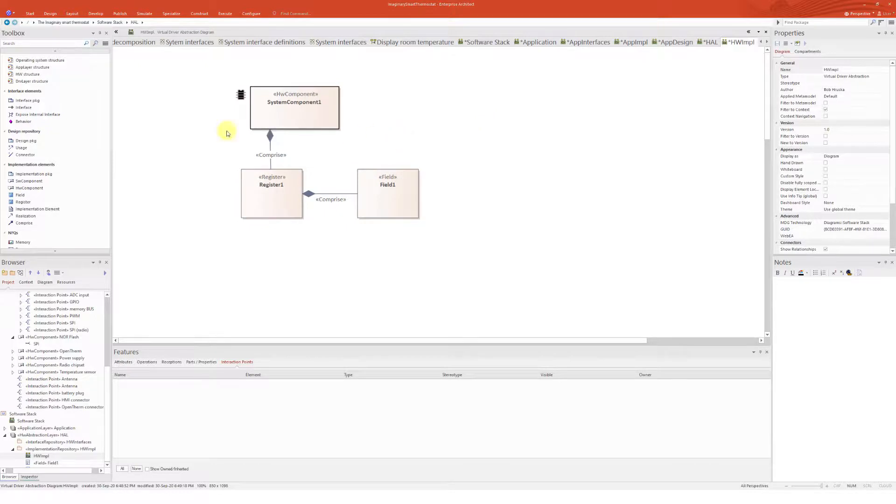
Add a second Field to the right of Field1
left_click(50, 194)
left_click(459, 180)
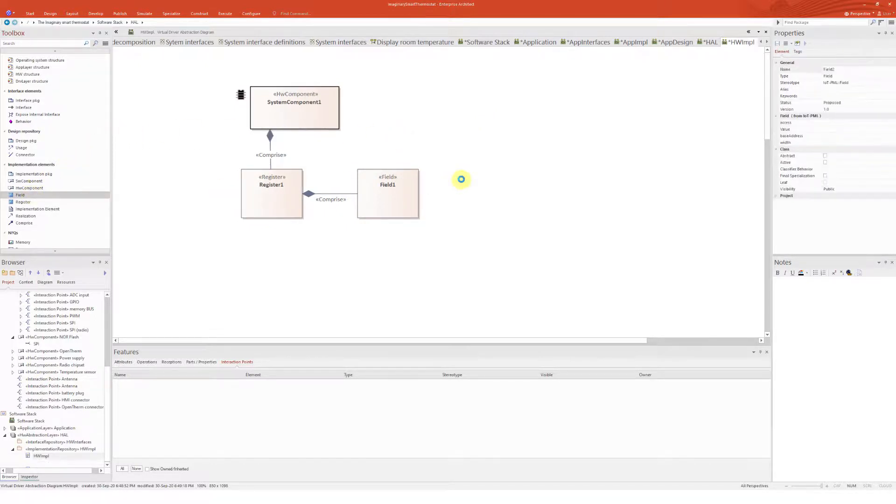
Widen SystemComponent1 and move Field1 below Register1
left_click(333, 109)
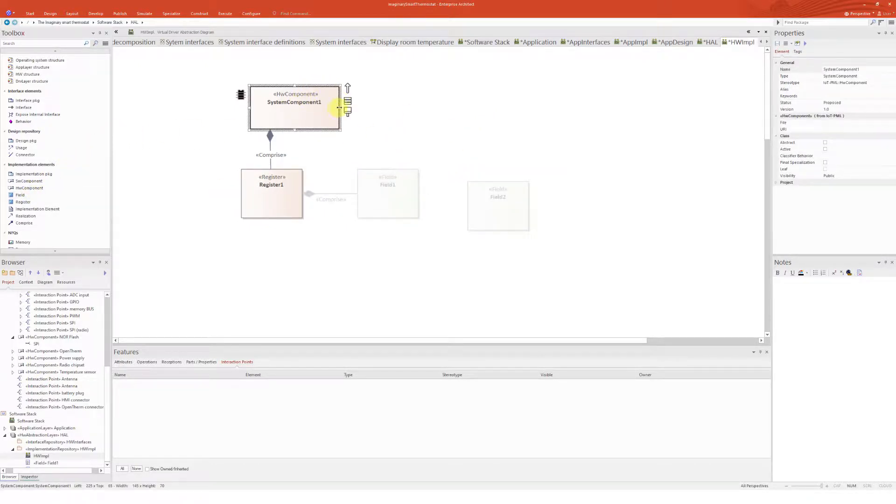
left_click_drag(339, 109, 485, 109)
left_click_drag(405, 200, 280, 276)
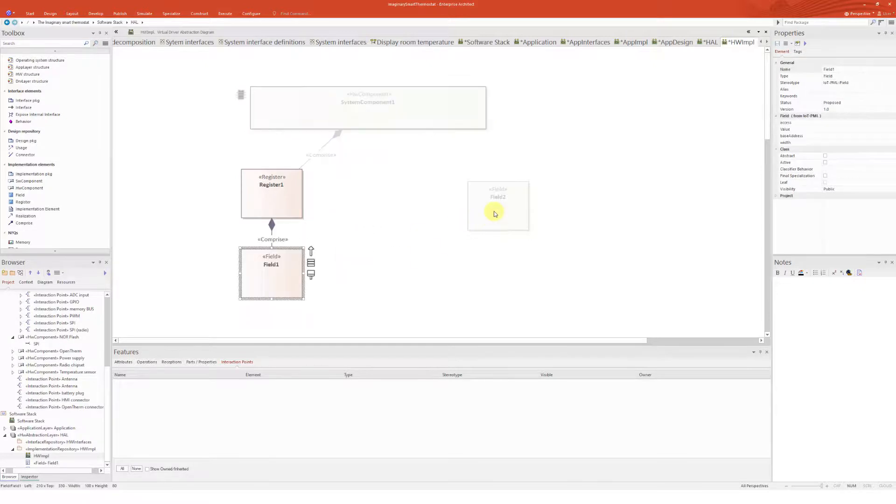
Move Field2 under SystemComponent1 and connect it to the component with a Comprise relationship
left_click_drag(495, 214, 377, 200)
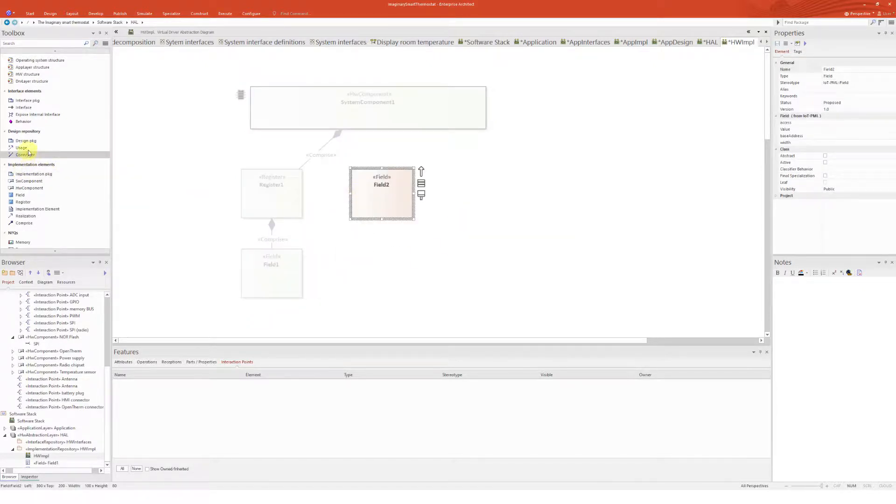
left_click_drag(388, 203, 399, 95)
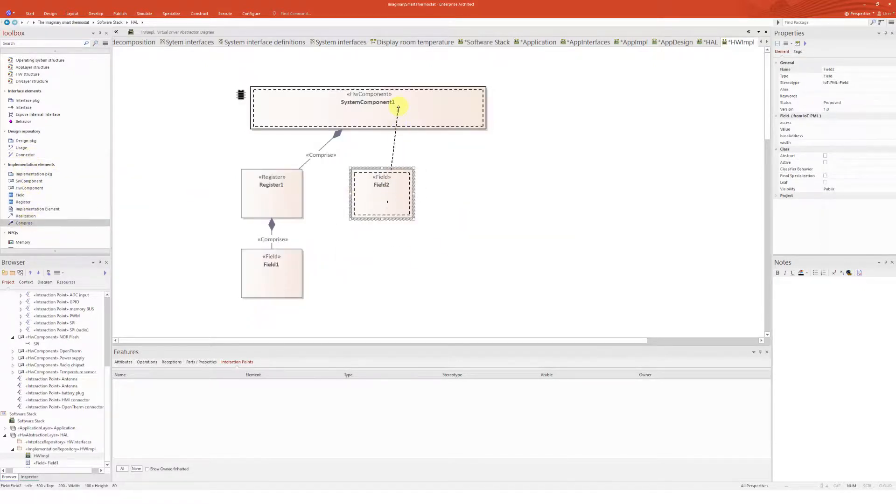
Set Register1's volatile property to true
left_click(281, 196)
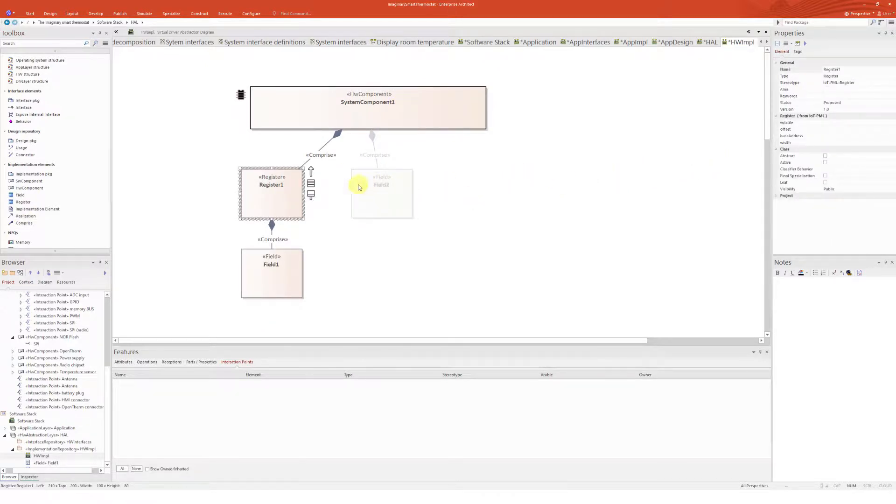
left_click(860, 123)
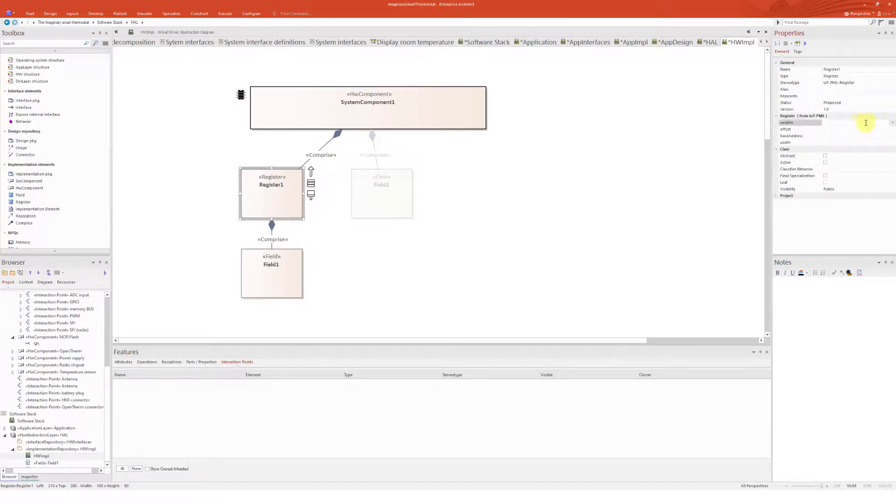
left_click(891, 124)
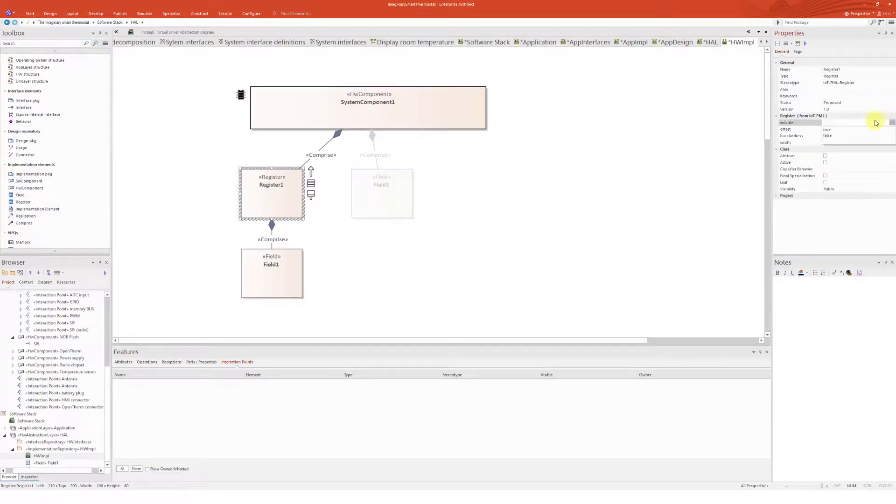
left_click(851, 130)
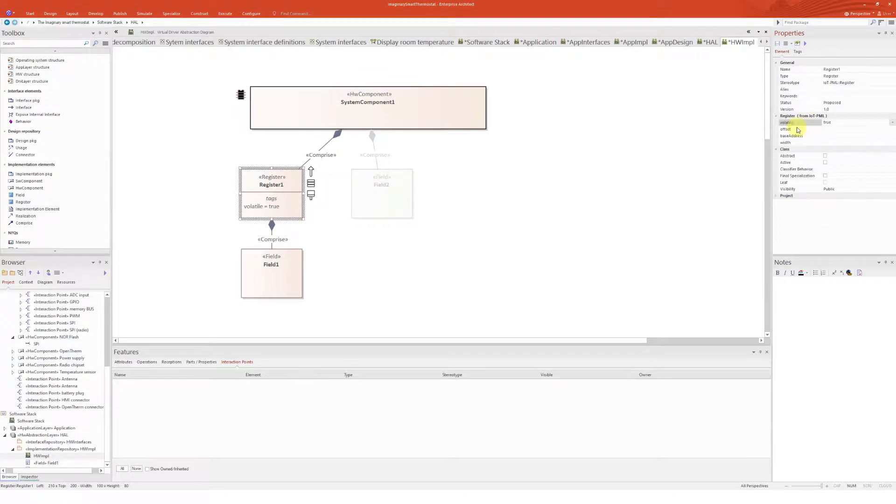
left_click(853, 130)
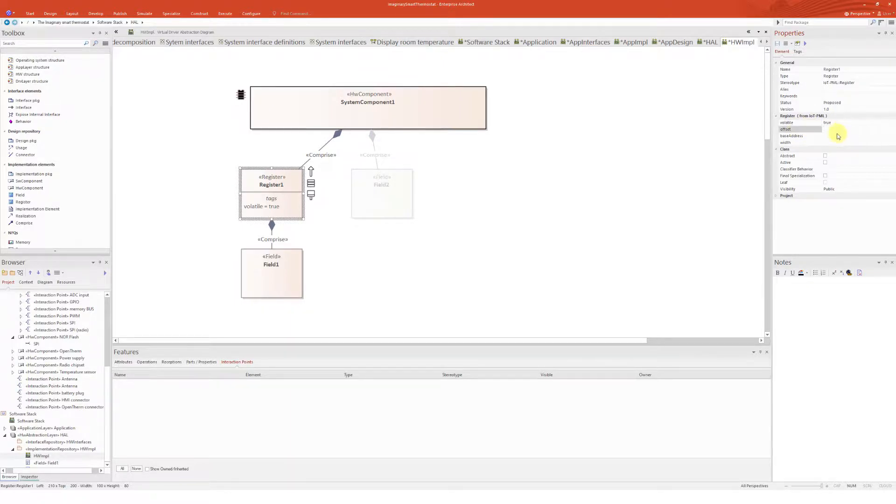
Set Field1's access property to WRITEONLY
left_click(841, 142)
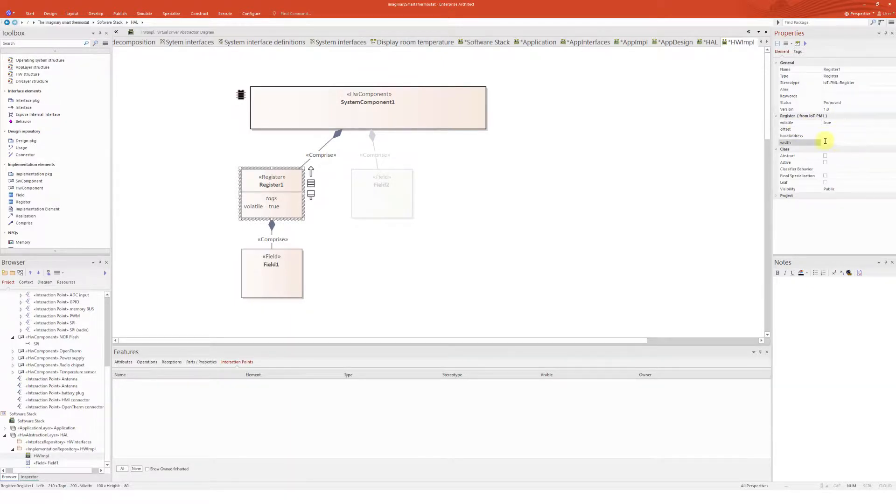
left_click(269, 280)
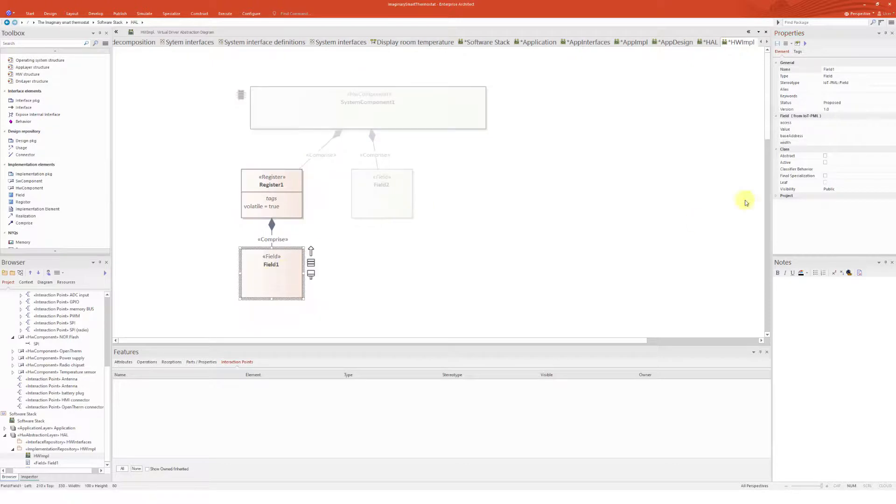
left_click(874, 124)
left_click(892, 124)
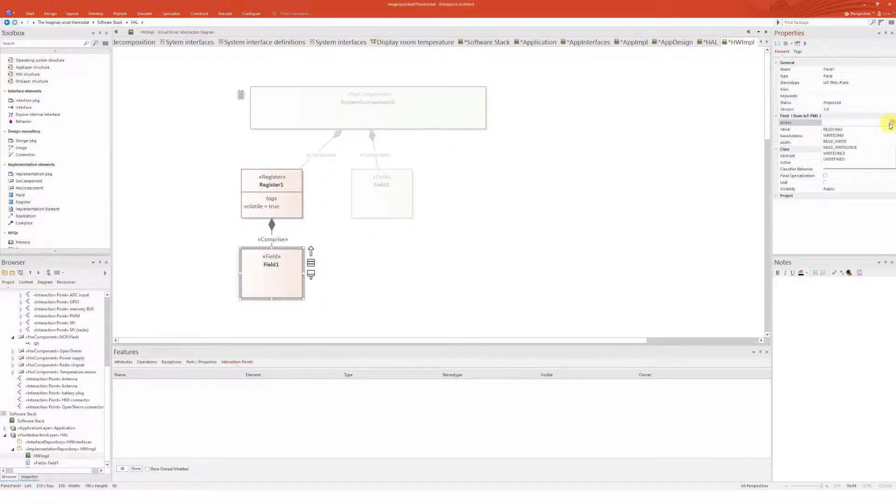
left_click(848, 135)
left_click(853, 136)
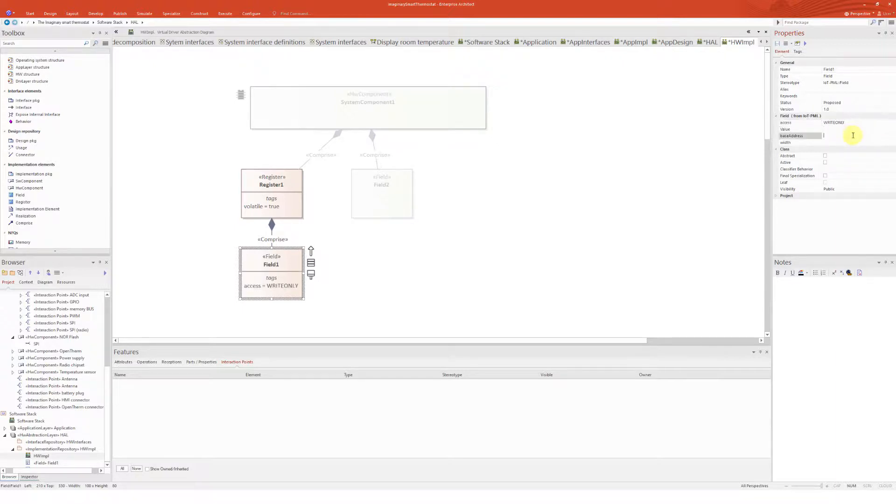
left_click(855, 143)
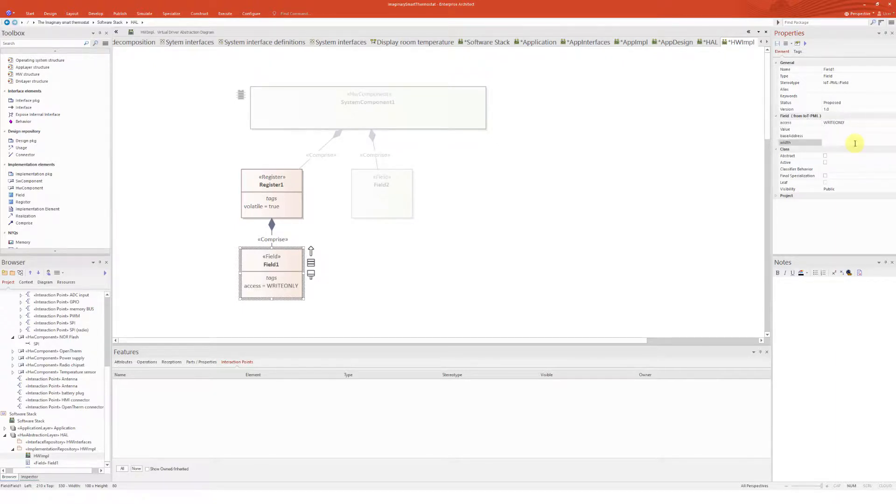
Open the AppImpl diagram from the Application layer's implementation repository
left_click(416, 120)
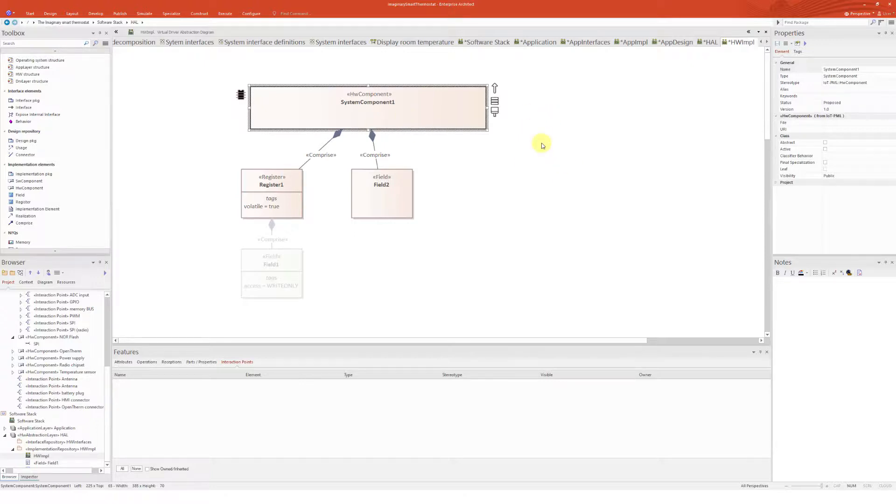
left_click(828, 124)
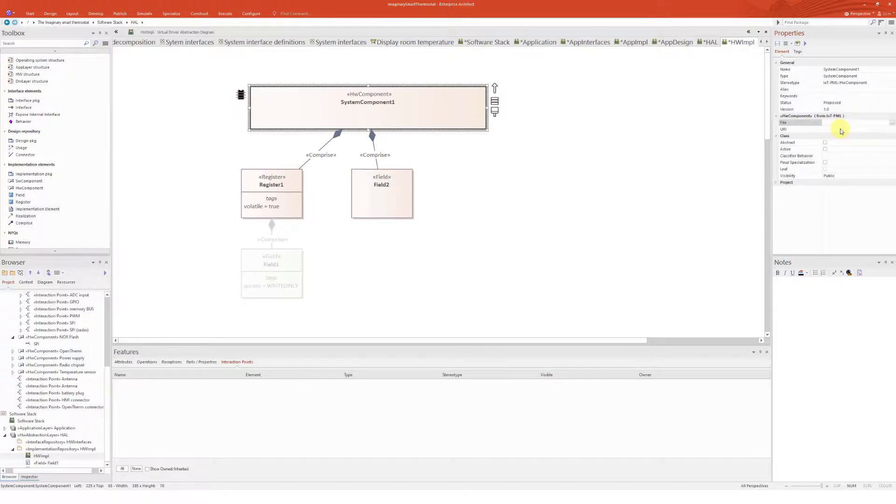
left_click(639, 181)
left_click(13, 449)
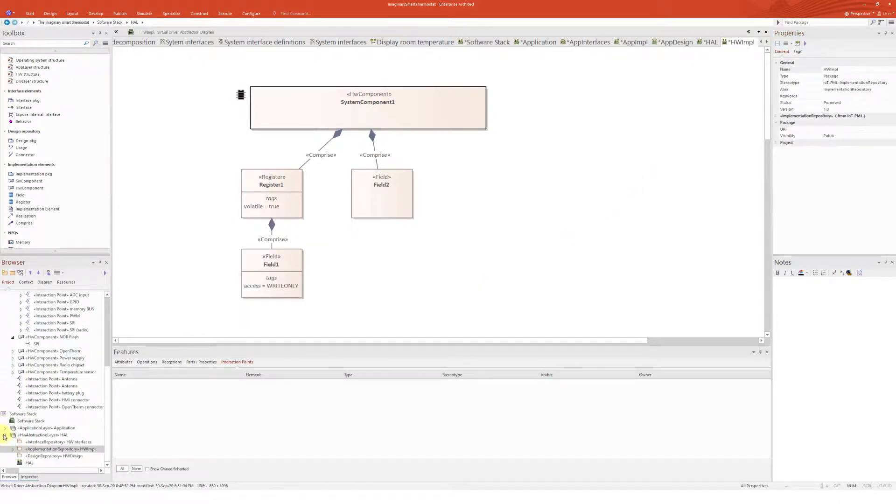
left_click(5, 435)
left_click(5, 456)
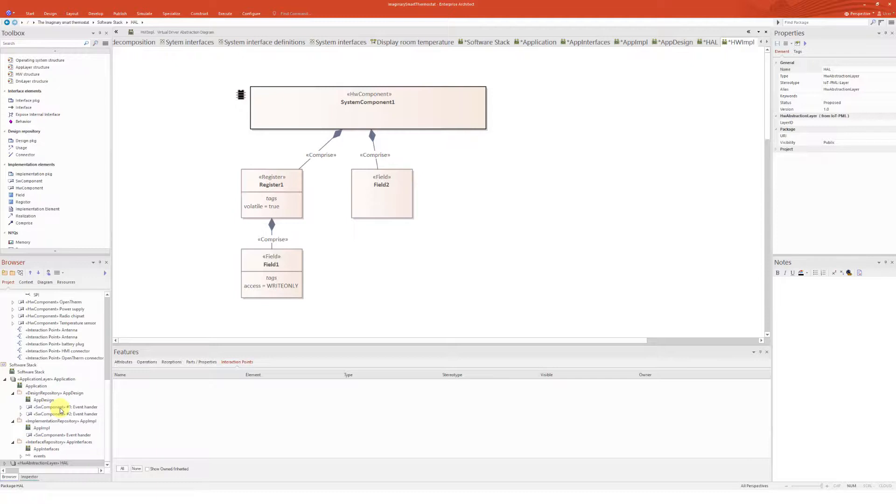
double_click(28, 428)
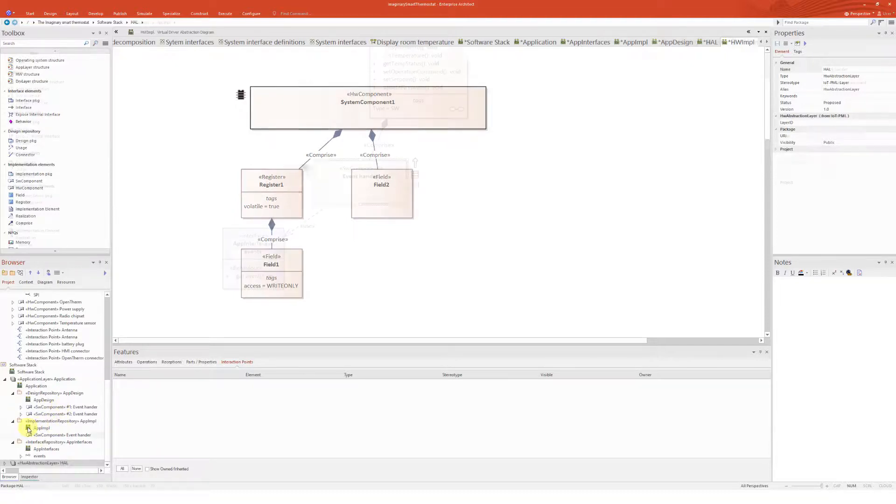
Create a Behavior Specification diagram under the Event hander software component
left_click(53, 435)
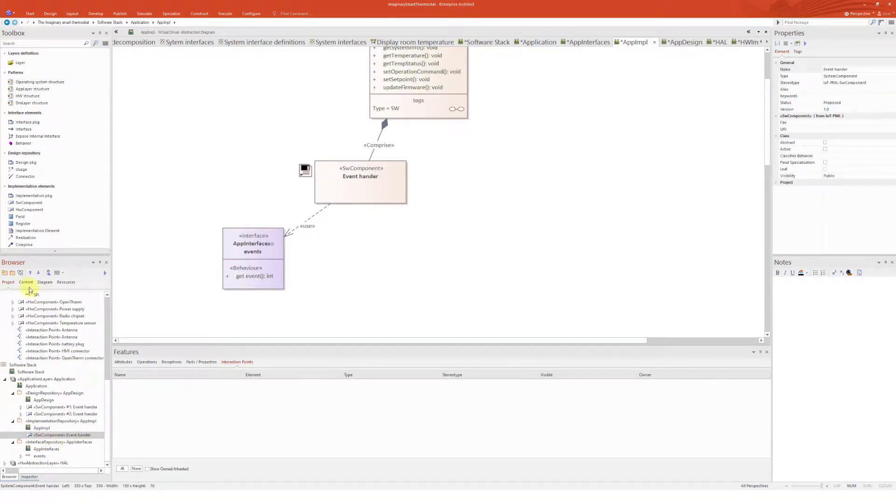
left_click(20, 273)
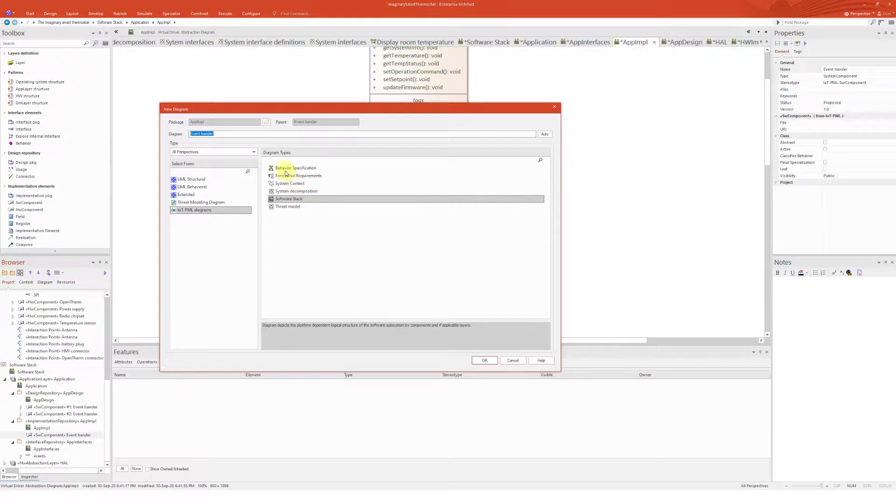
left_click(287, 169)
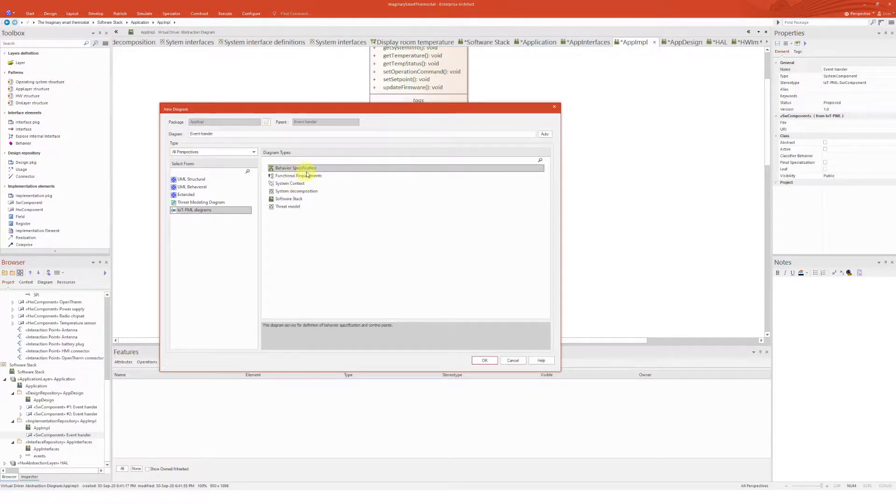
left_click(485, 360)
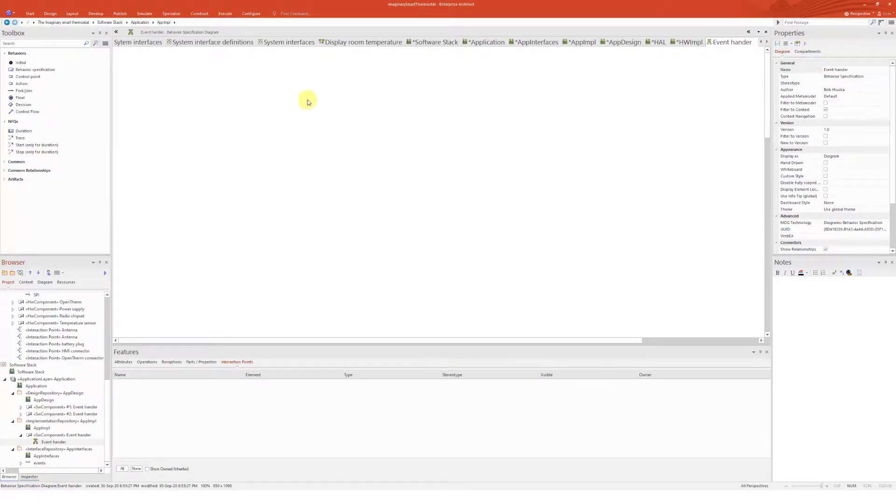
Place a Behavior specification element on the diagram and enlarge it into a tall frame
left_click(25, 70)
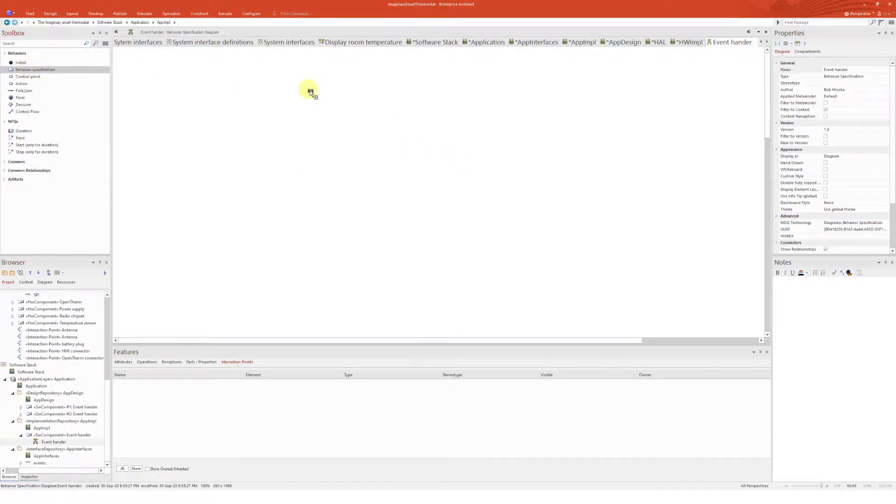
left_click(295, 82)
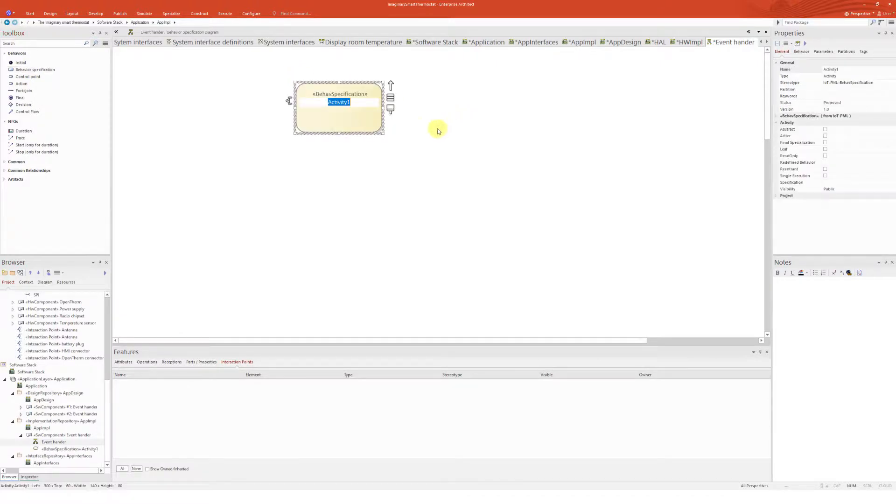
left_click(413, 128)
left_click(360, 120)
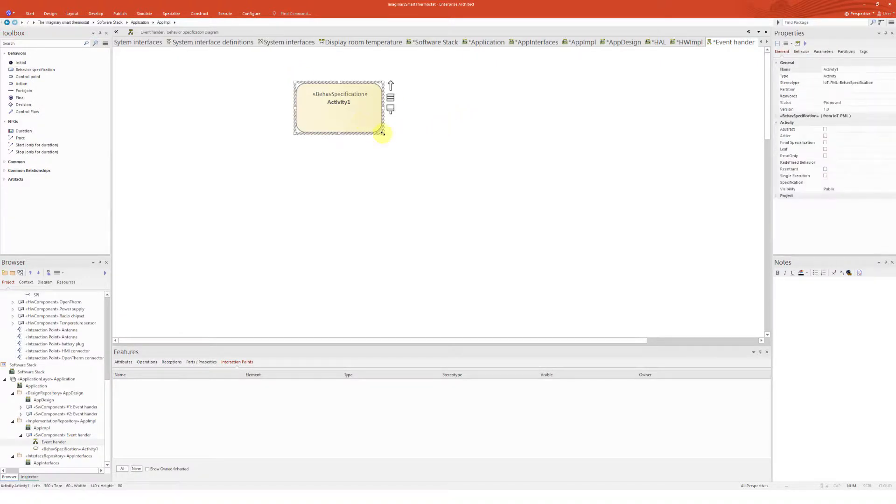
left_click_drag(382, 133, 500, 324)
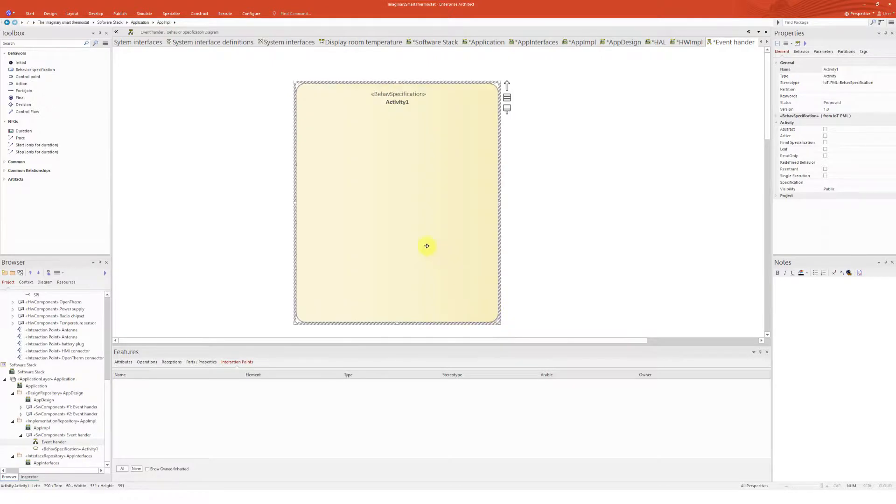
left_click_drag(426, 244, 386, 238)
Add an Initial node near the top inside the behavior specification
left_click(20, 62)
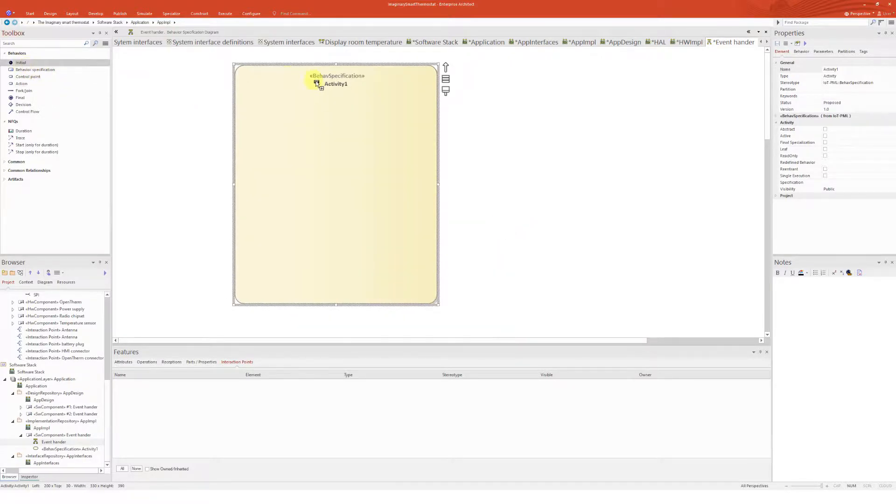
left_click(303, 99)
left_click(497, 136)
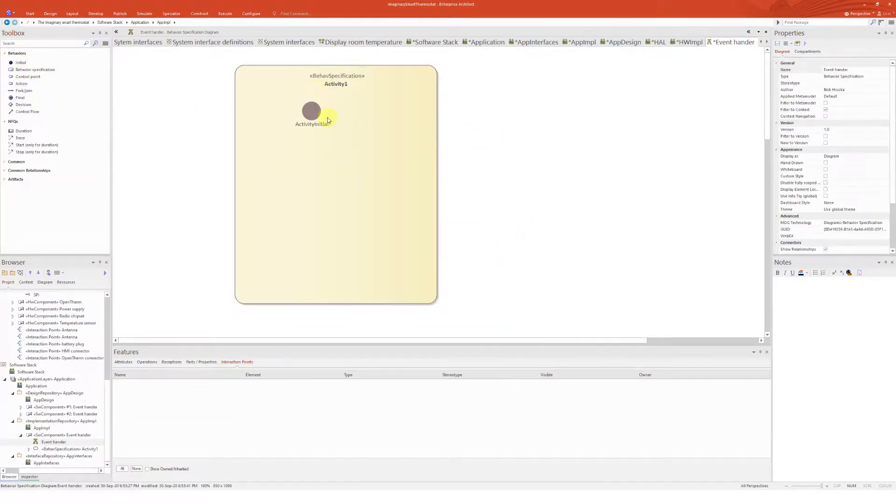
left_click_drag(312, 114, 330, 113)
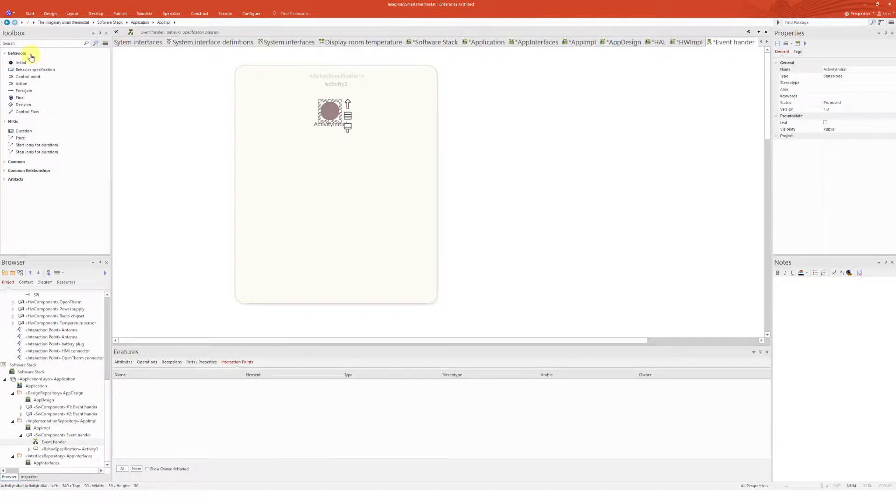
left_click(493, 137)
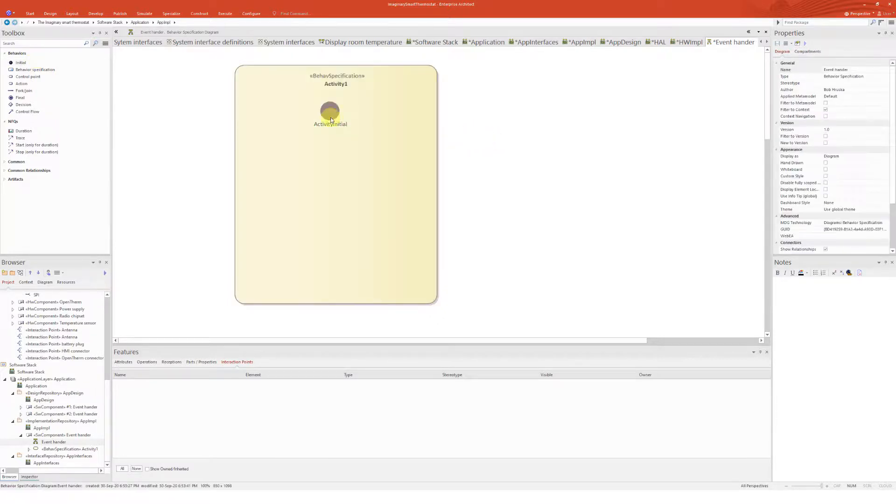
Add an Action node below the initial node
left_click(23, 84)
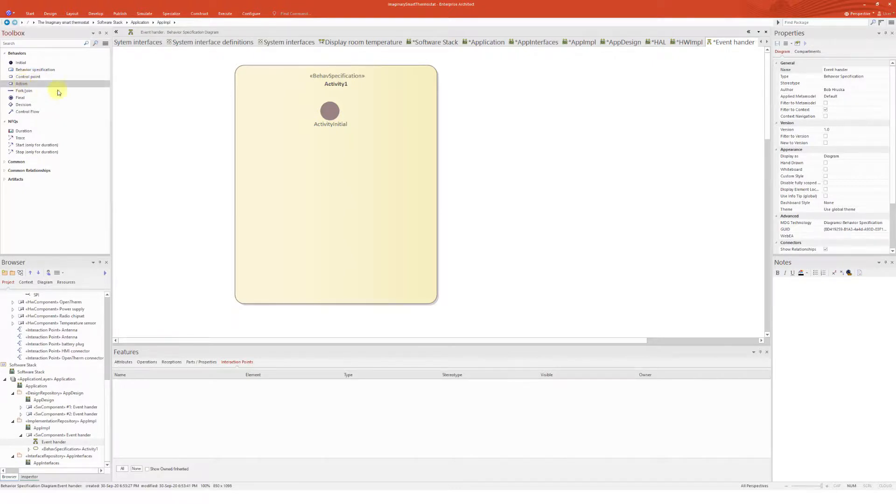
left_click(309, 144)
left_click(323, 146)
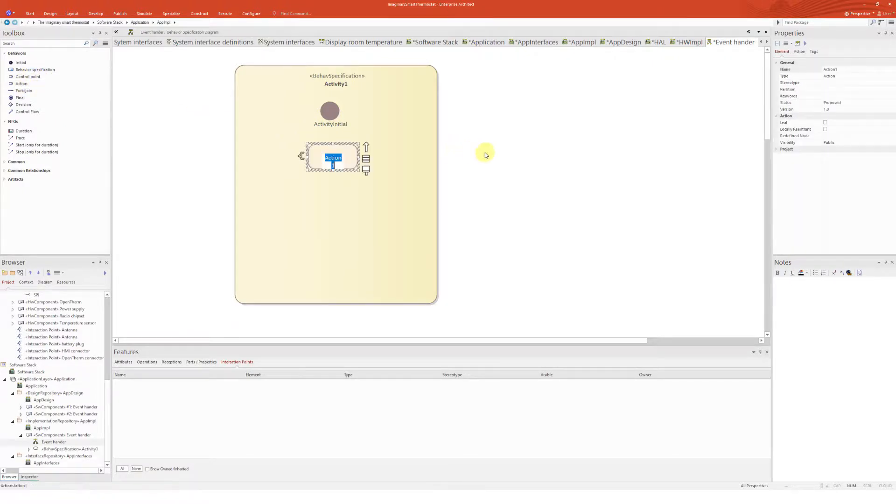
left_click(478, 150)
Connect the initial node to the action with a control flow and extend the behavior specification downward
left_click(329, 111)
left_click_drag(346, 101, 332, 155)
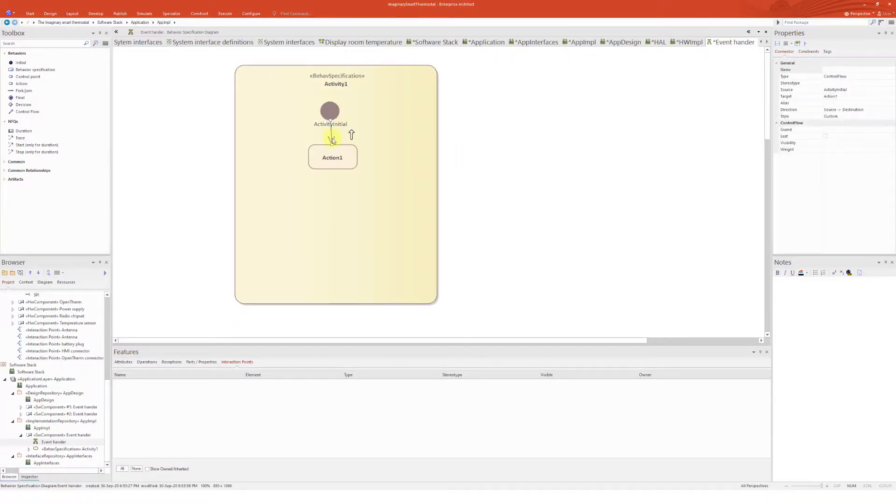
left_click(334, 186)
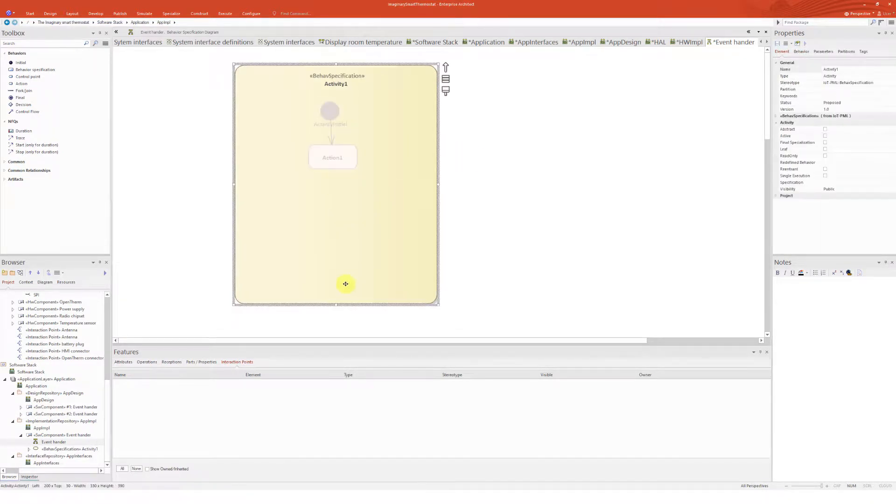
left_click_drag(336, 304, 335, 323)
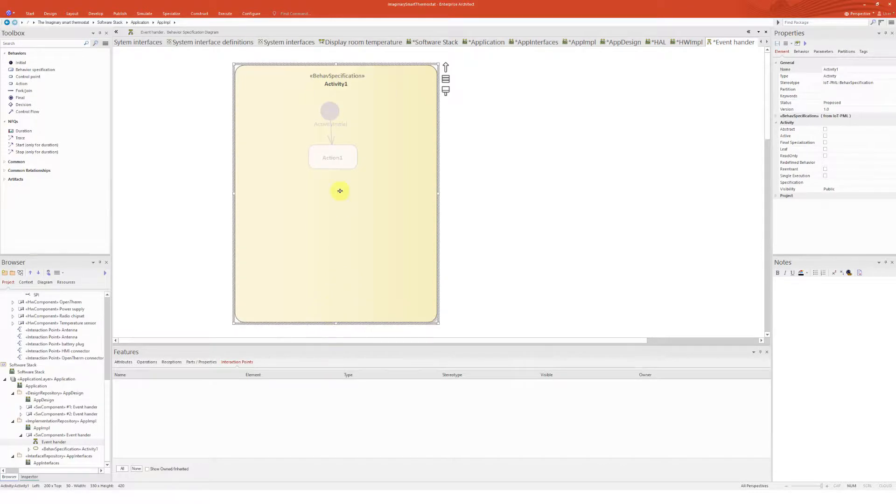
left_click(507, 161)
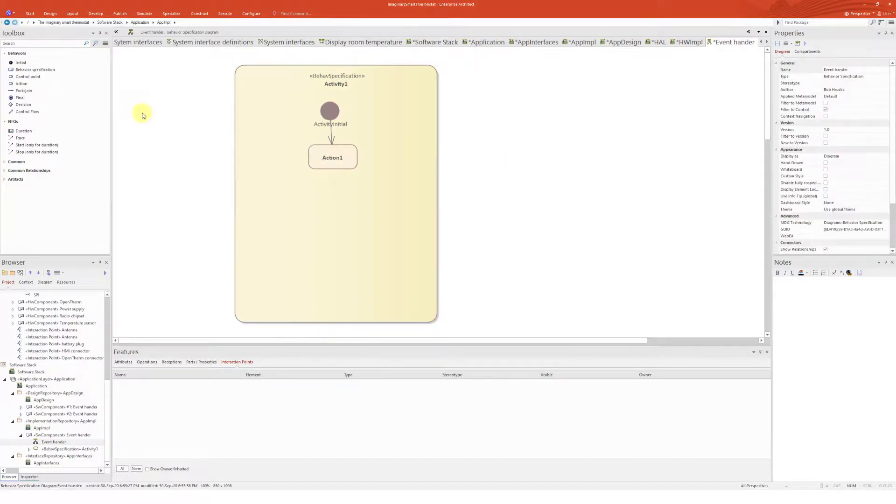
Add a Call Operation action below the first action
left_click(22, 83)
left_click(319, 203)
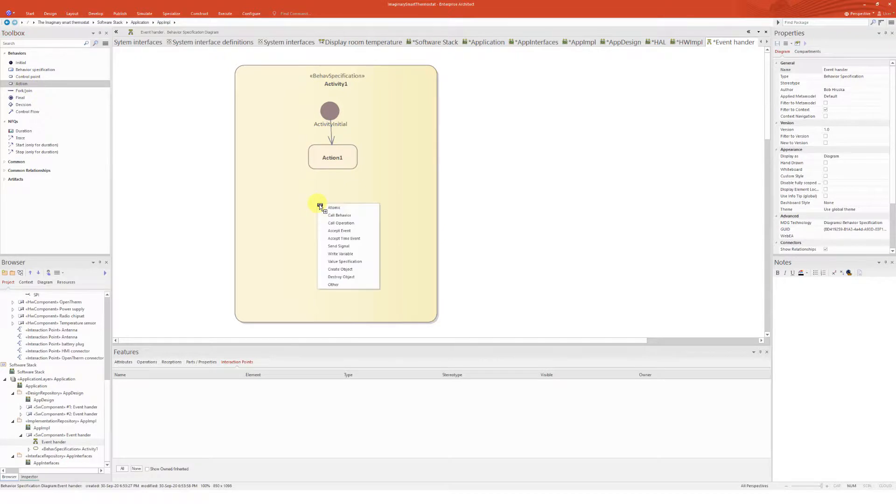
left_click(344, 222)
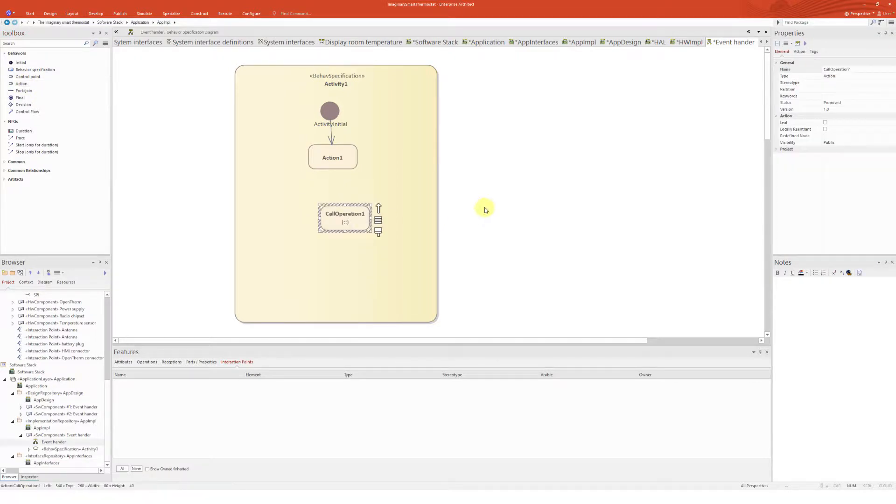
Set the call operation's behavior to the get event() operation of the AppInterfaces events interface
left_click(800, 52)
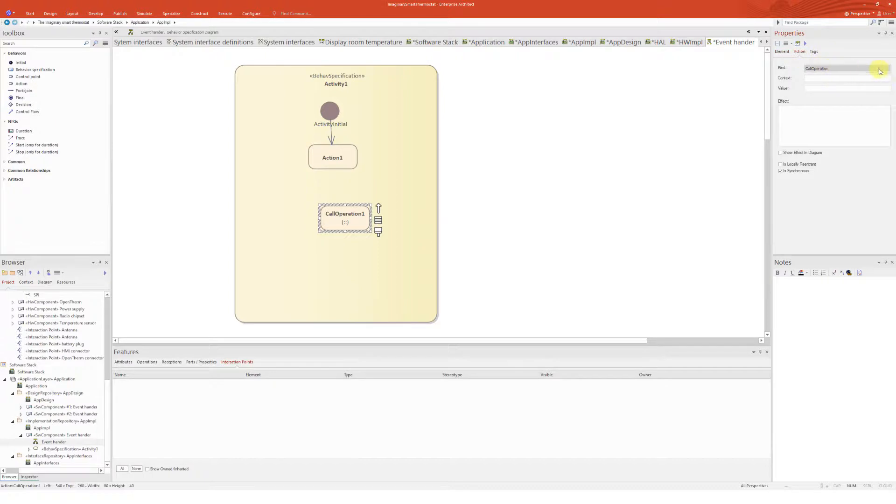
left_click(498, 203)
left_click(347, 222)
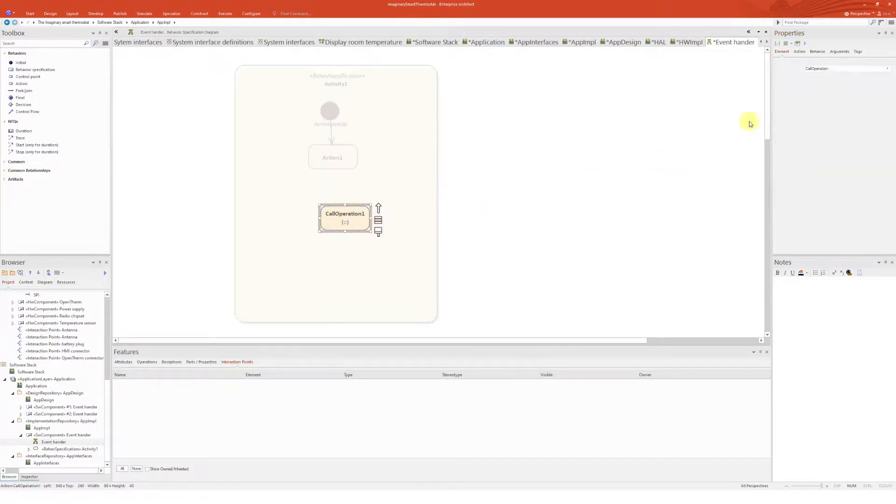
left_click(824, 52)
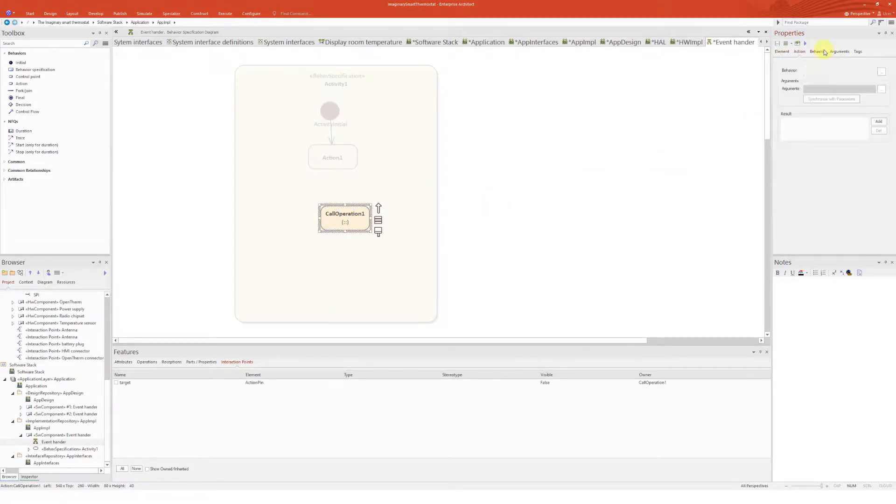
left_click(880, 71)
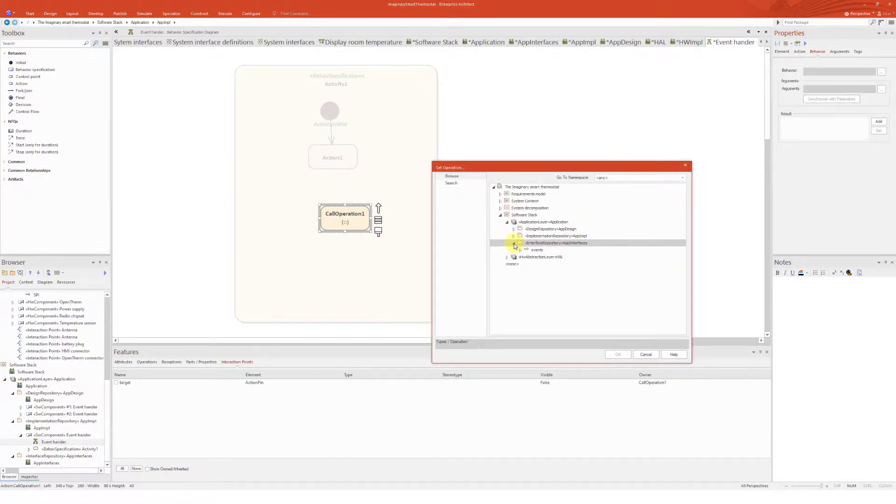
left_click(513, 243)
left_click(548, 257)
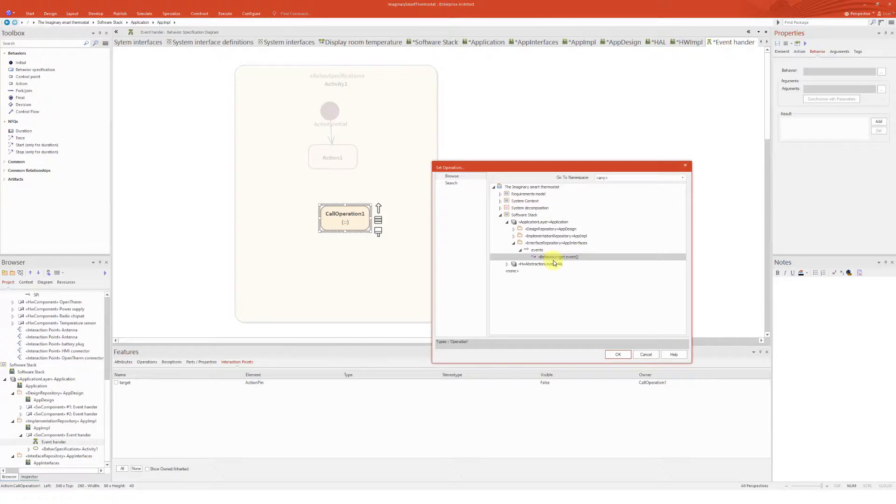
left_click(619, 355)
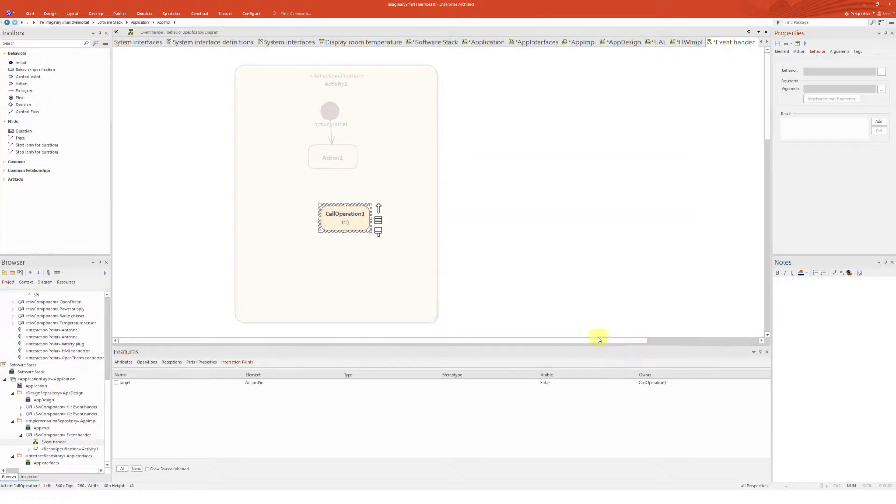
Align the call operation under Action1 and connect Action1 to it with a control flow
left_click(467, 223)
mouse_move(352, 215)
left_mouse_down()
mouse_move(341, 215)
mouse_move(342, 207)
left_mouse_up()
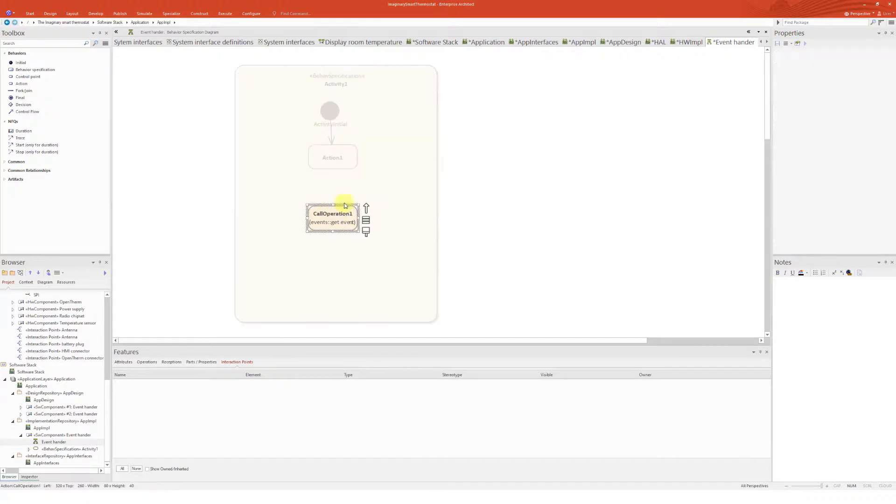
left_click(343, 160)
left_click_drag(366, 149, 357, 217)
left_click(369, 228)
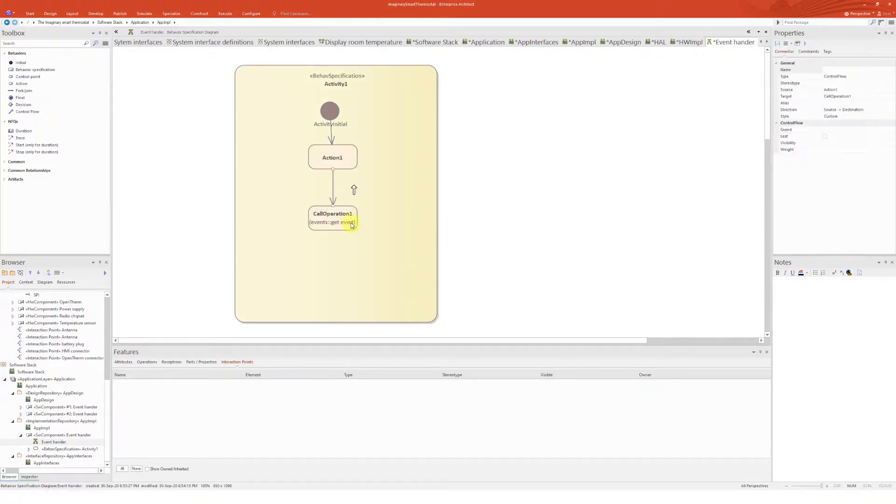
Add a plain Action node below the call operation inside the behavior specification
left_click(37, 83)
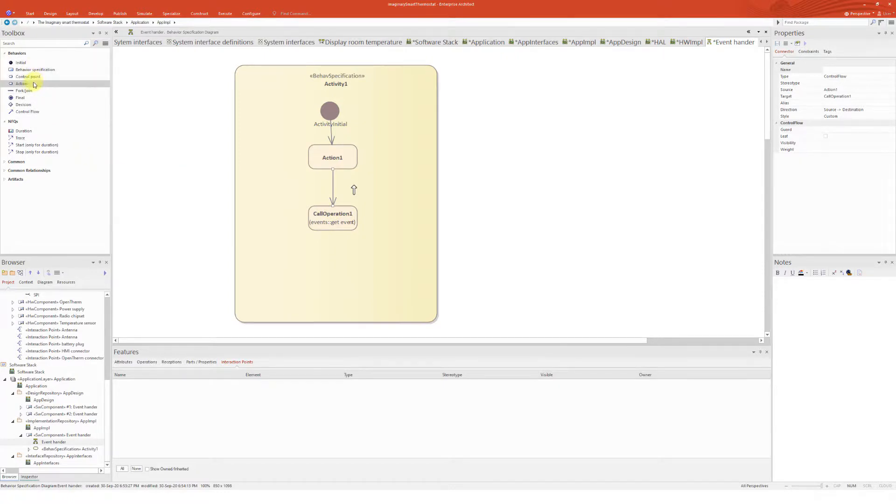
left_click(316, 244)
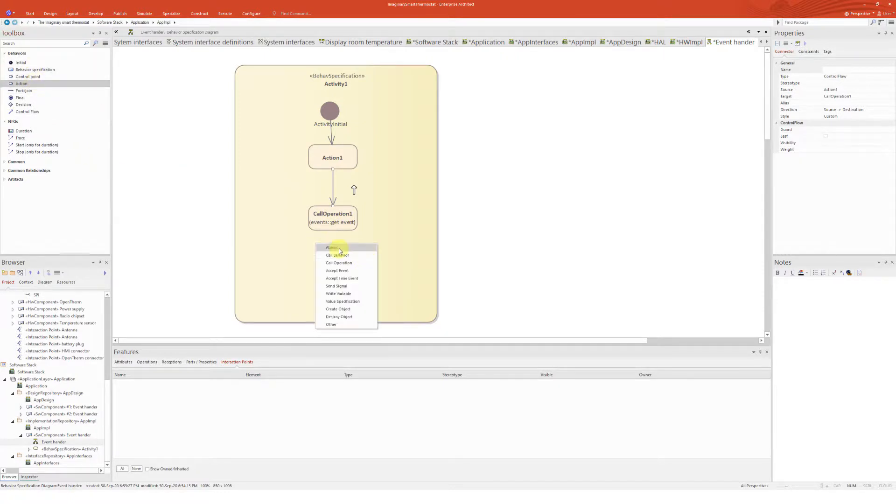
left_click(345, 251)
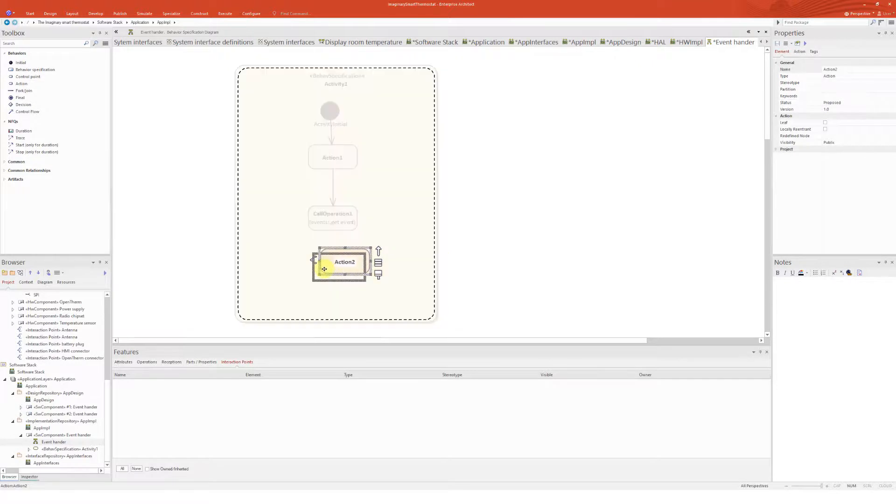
Connect the call operation to Action2 with a control flow and align Action2 beneath it
left_click(335, 226)
left_click_drag(366, 208, 373, 264)
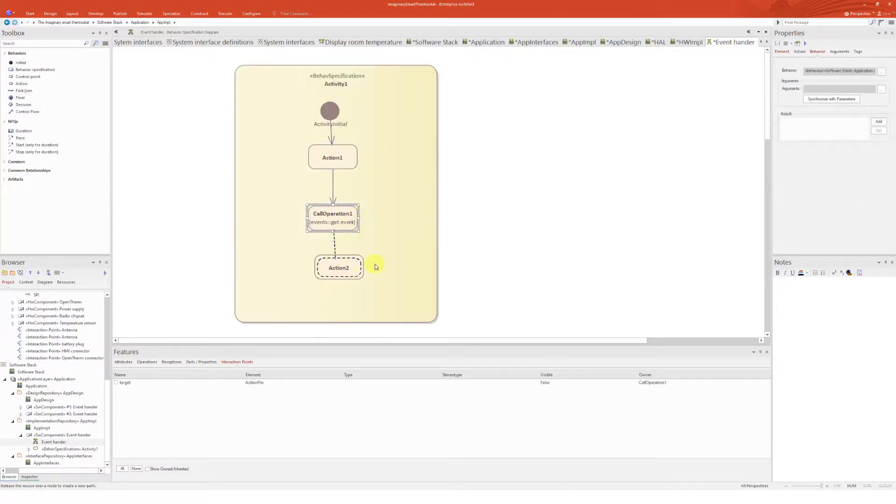
left_click(364, 264)
left_click_drag(321, 282, 308, 276)
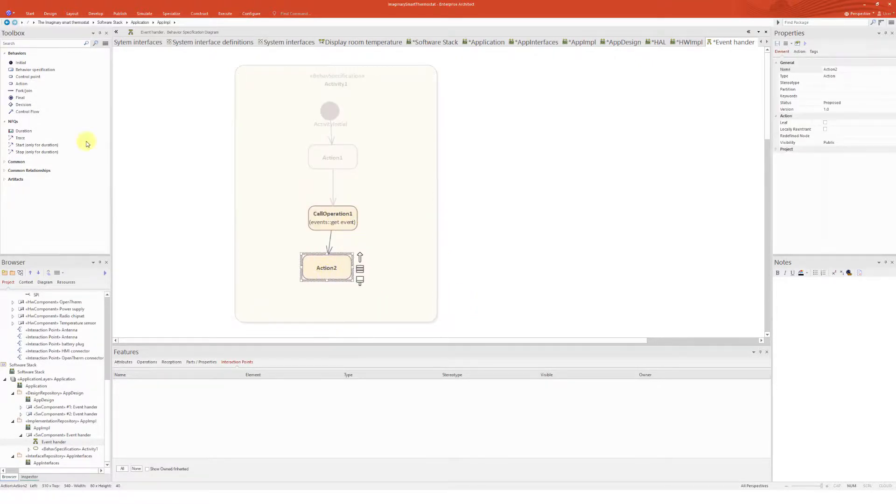
Add a Final node below Action2 at the bottom of the behavior specification
left_click(20, 97)
left_click(317, 297)
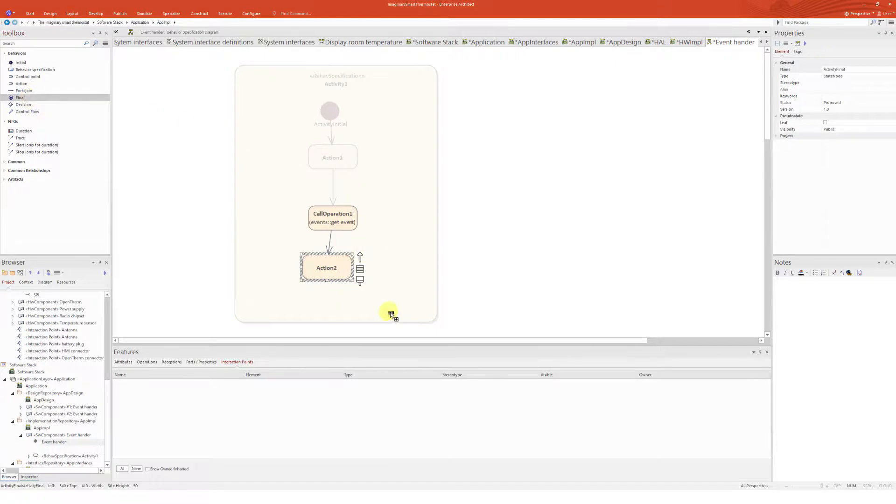
left_click(489, 310)
Connect Action2 to the final node with a control flow and reposition the final node's label
left_click(339, 263)
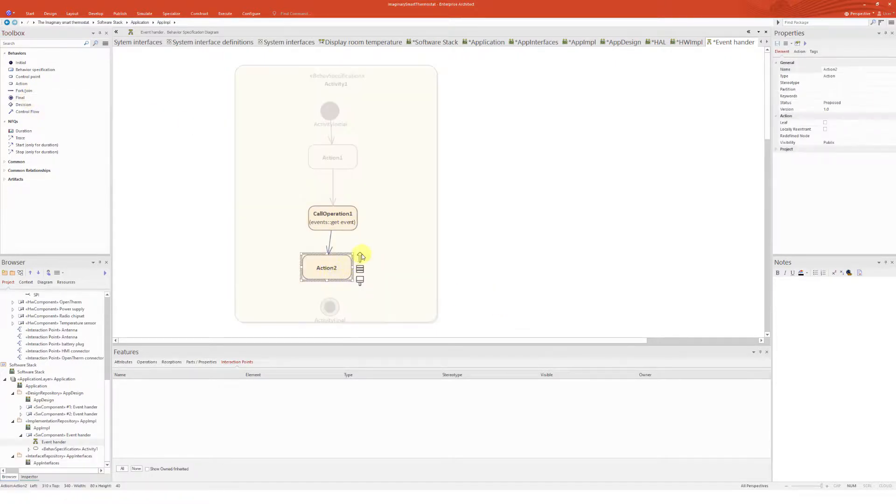
left_click_drag(362, 253, 330, 306)
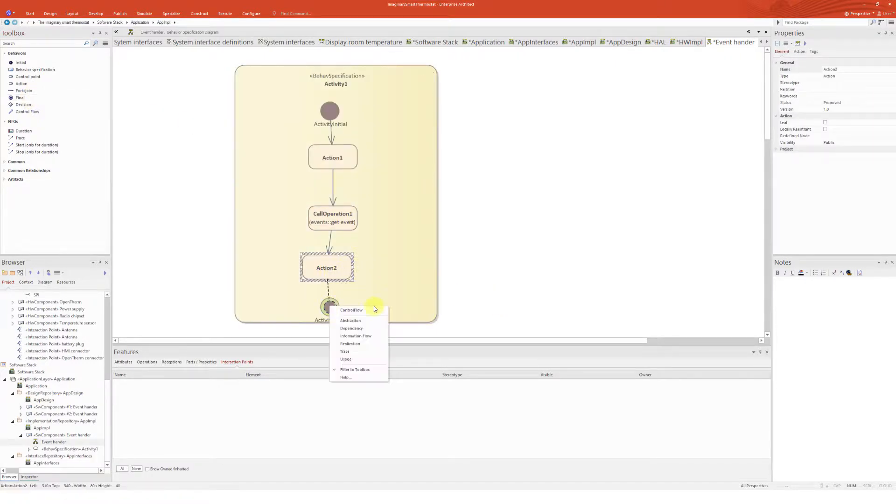
left_click(366, 309)
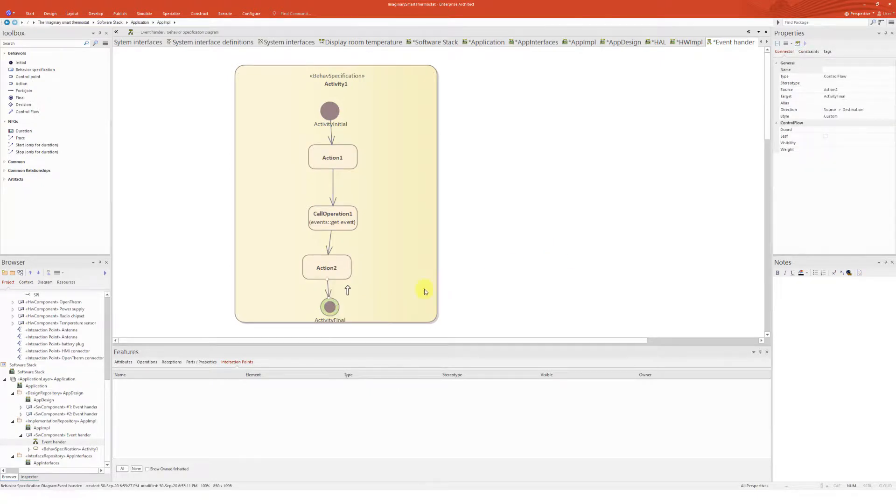
left_click(344, 316)
left_click(335, 327)
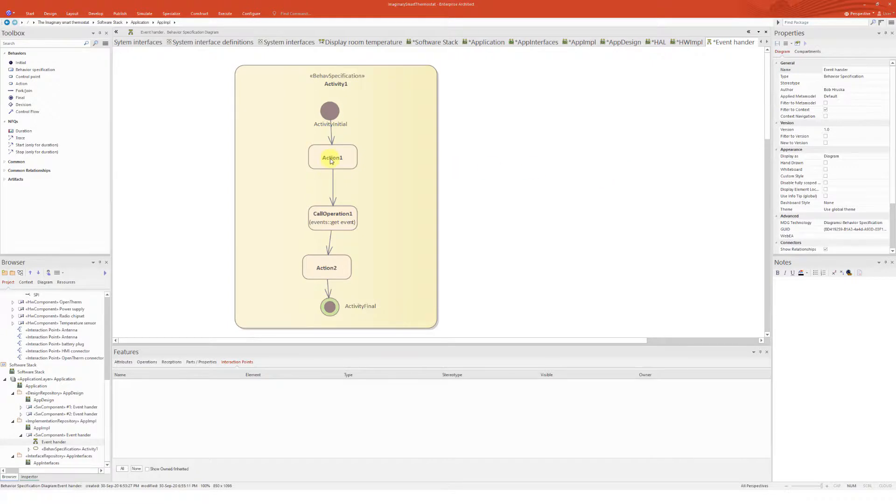
Apply the ControlPoint stereotype to both Action1 and Action2 using the Control point tool
left_click(21, 77)
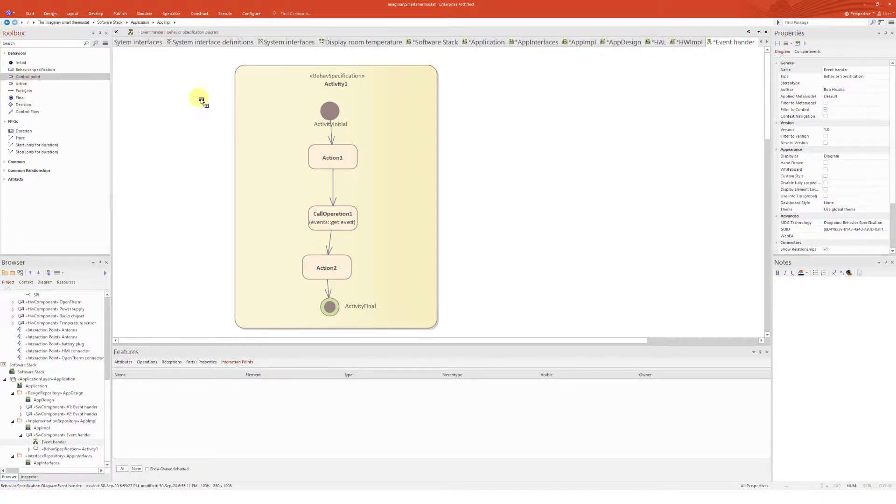
left_click(329, 161)
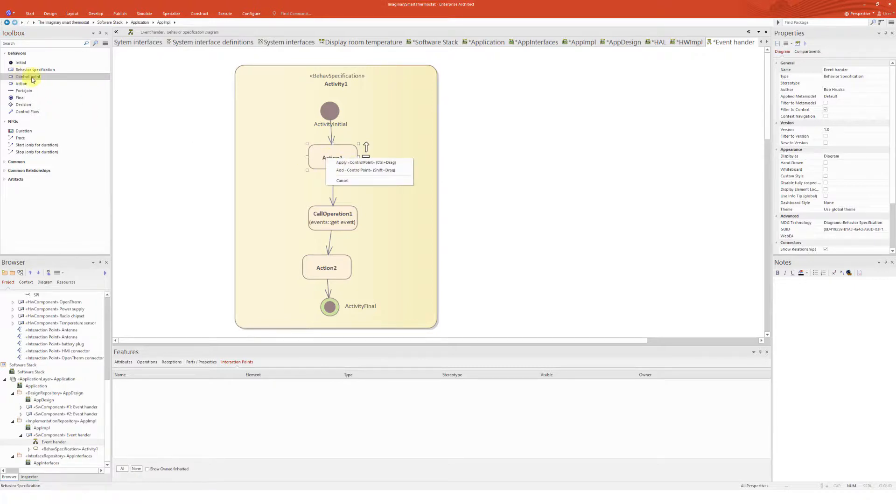
left_click(365, 163)
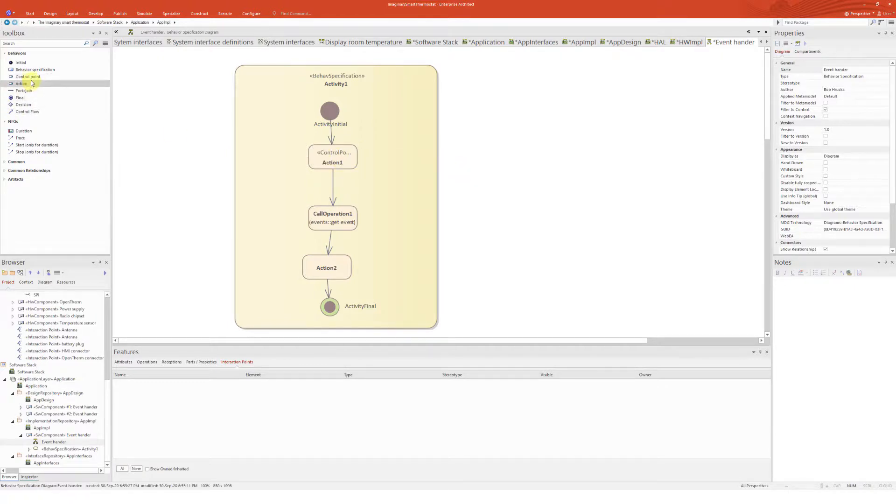
left_click(32, 77)
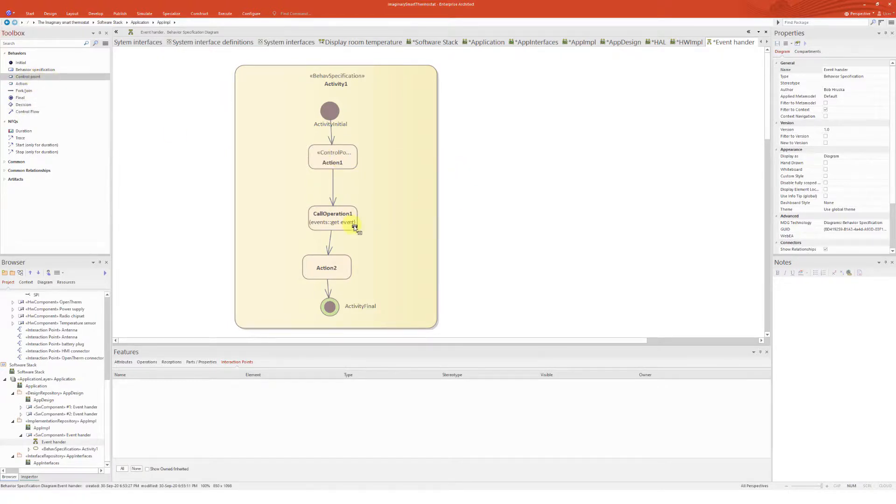
left_click(345, 260)
left_click(373, 265)
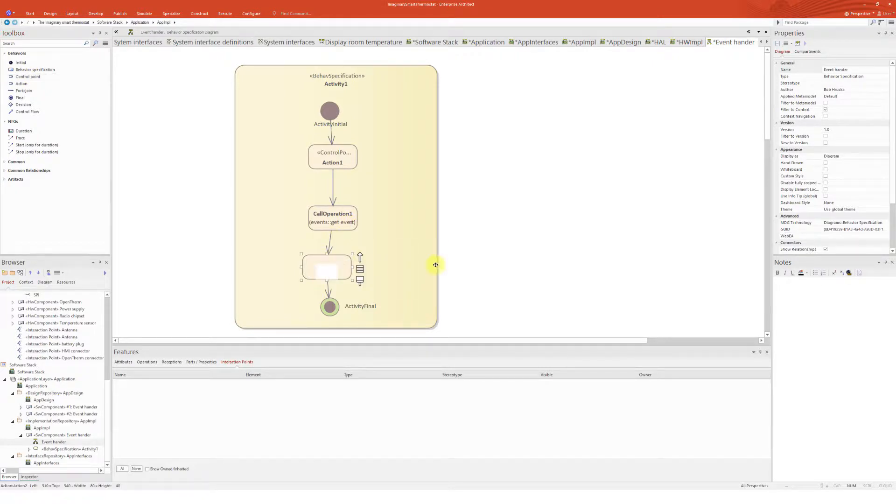
left_click(500, 240)
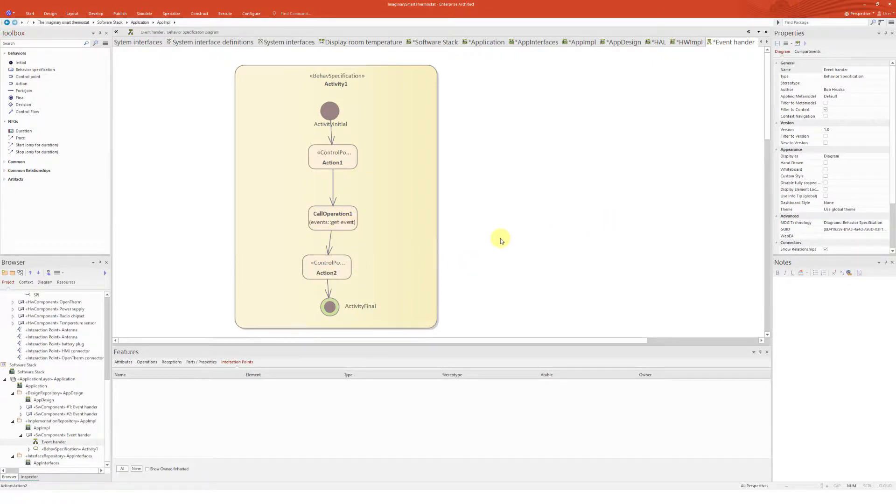
Add a Duration NFQ element to the right of the behavior specification
left_click(24, 131)
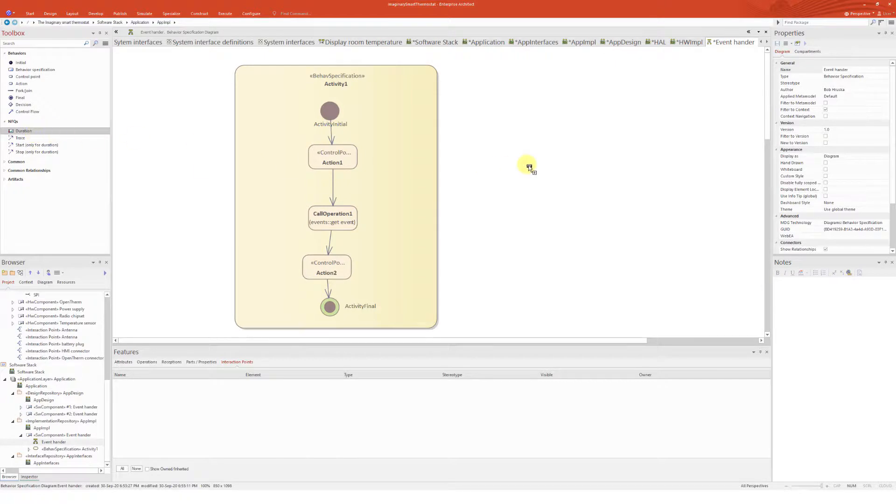
left_click(522, 154)
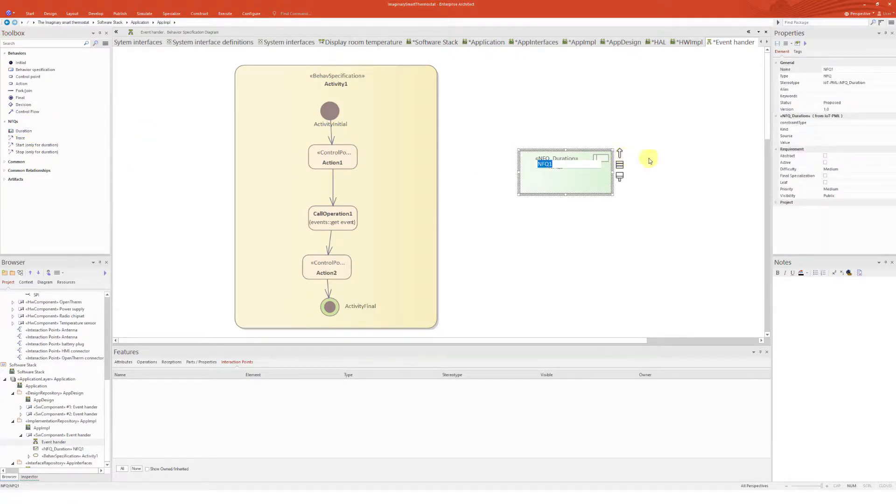
left_click(590, 169)
left_click(600, 166)
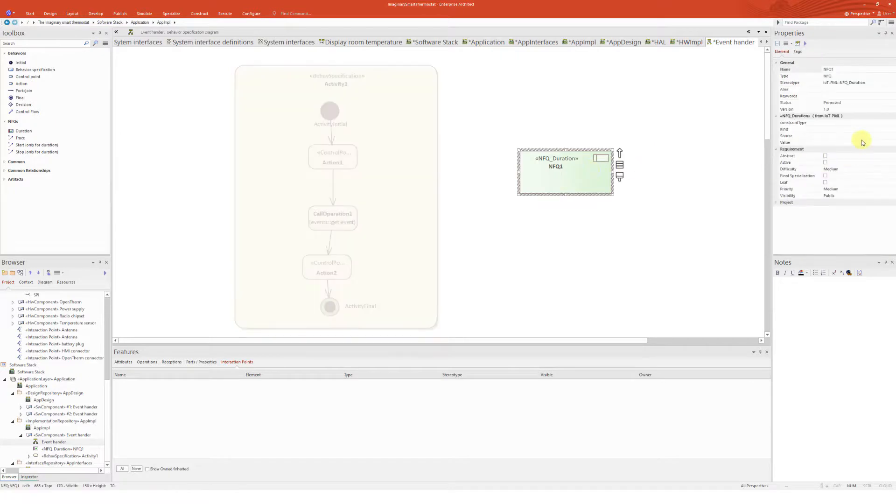
Set the NFQ's constraintType to ConstValue and its kind to requirement
left_click(886, 122)
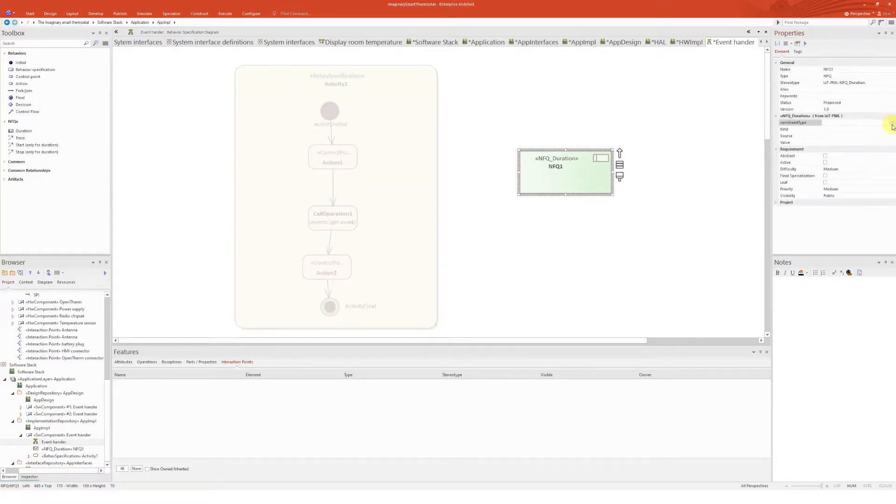
left_click(890, 122)
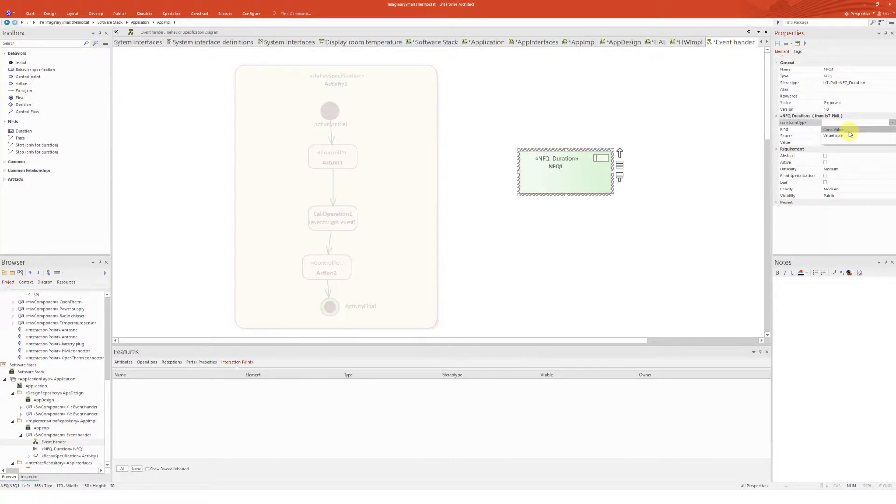
left_click(848, 131)
left_click(877, 130)
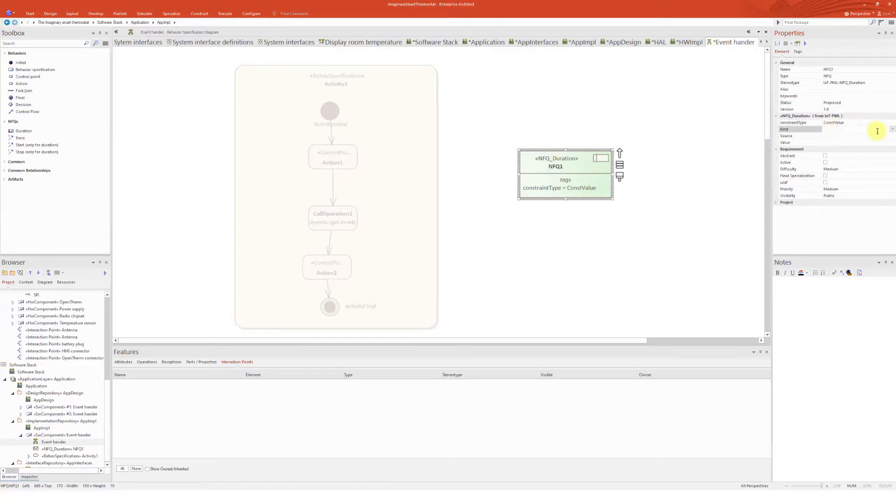
left_click(892, 129)
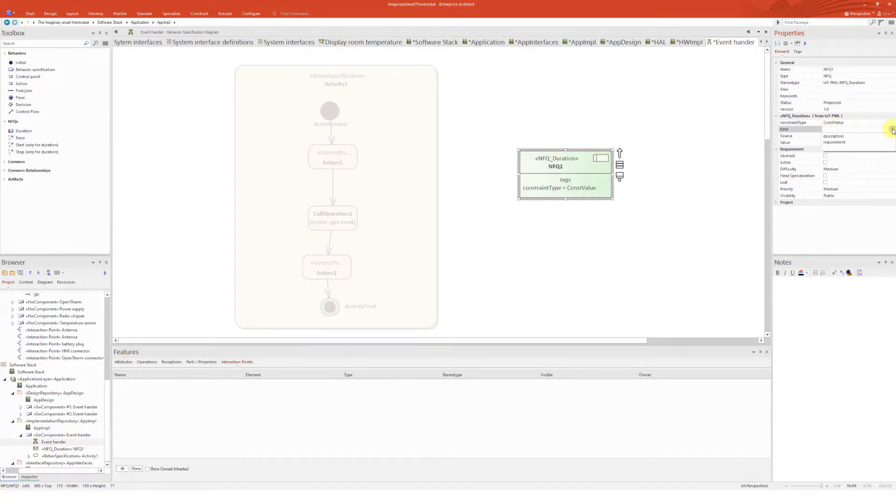
left_click(837, 141)
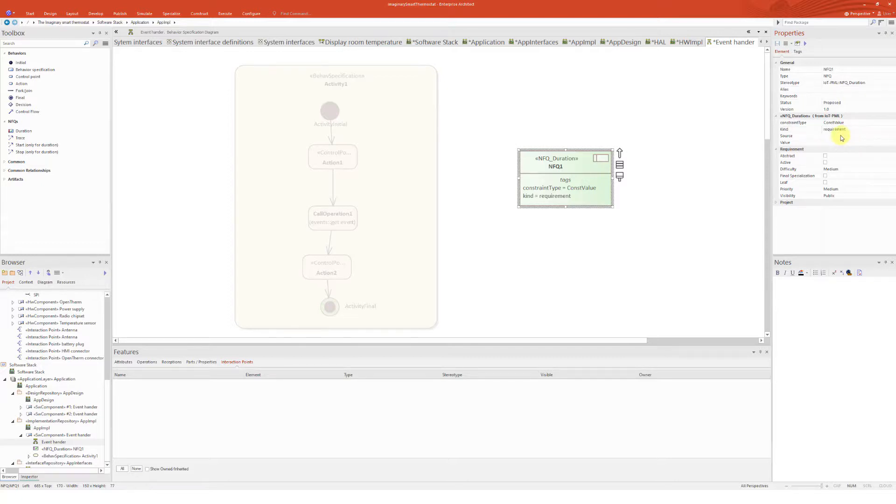
left_click(833, 135)
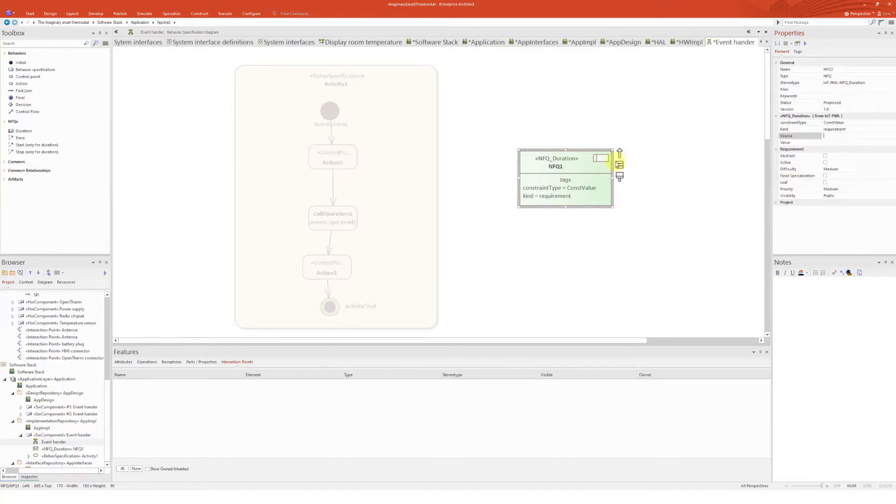
left_click(651, 202)
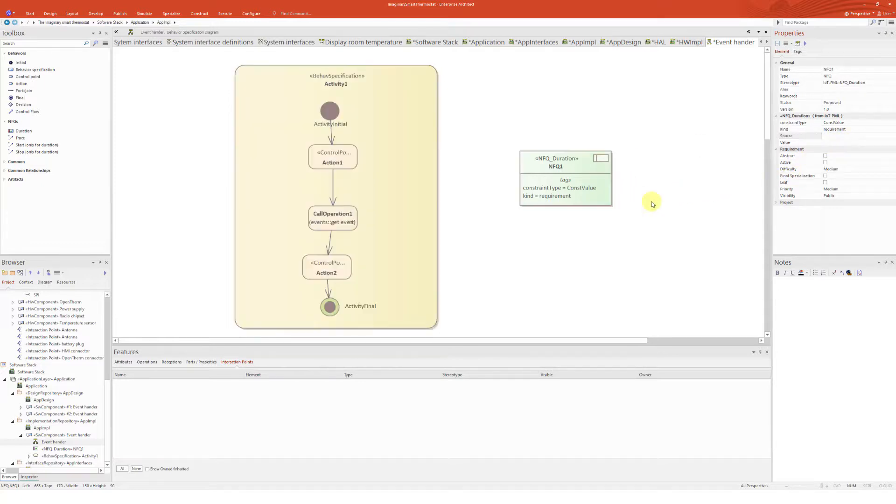
Link the NFQ to Action1 with a Start trace and to Action2 with a Stop trace, then save
left_click(29, 146)
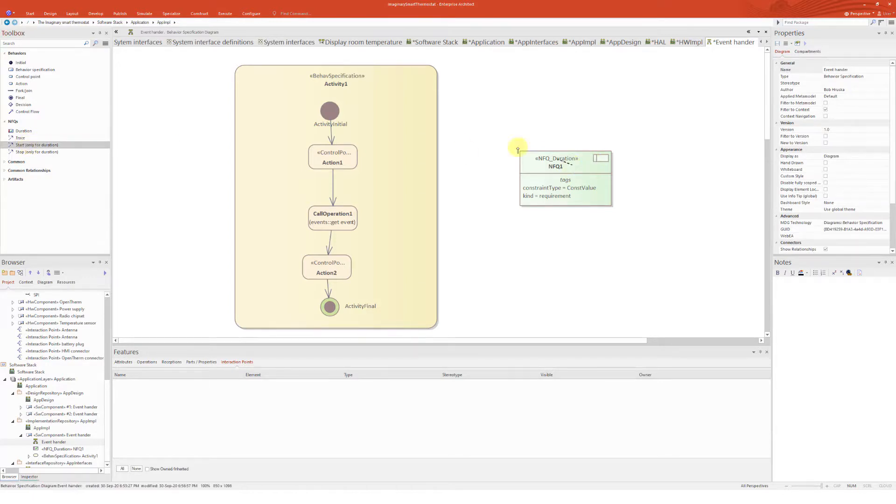
left_click_drag(521, 153, 357, 159)
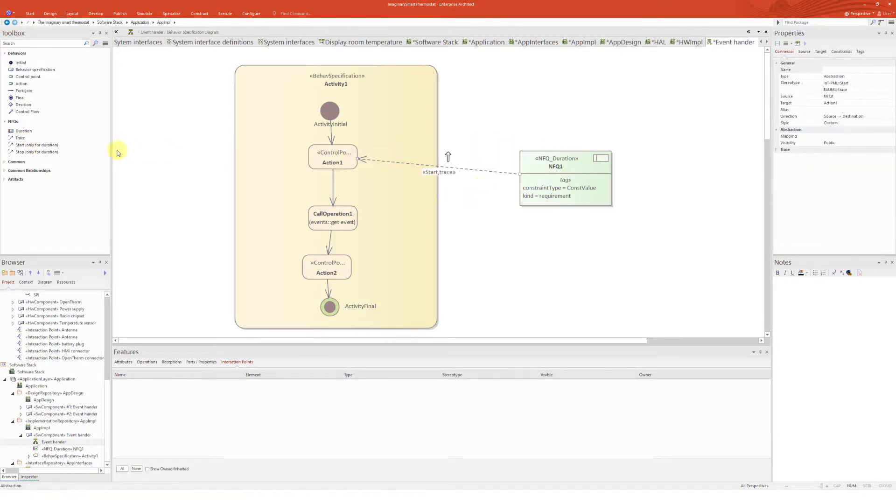
left_click(24, 152)
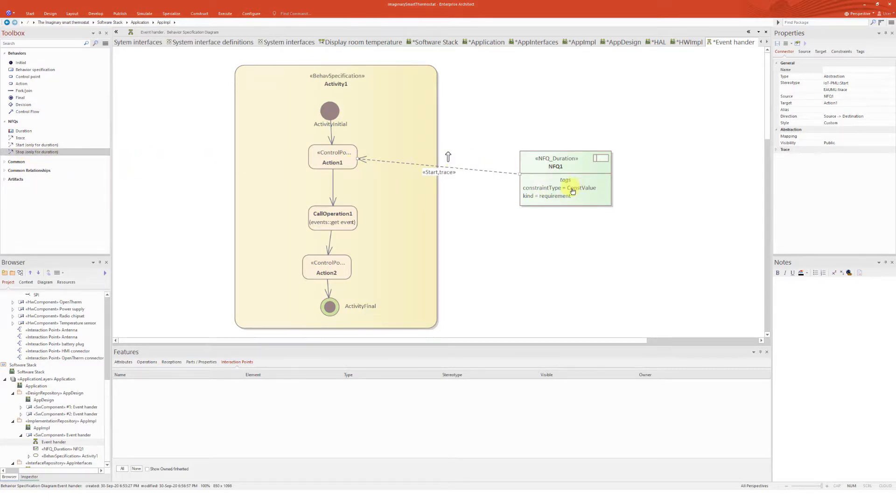
mouse_move(572, 192)
left_mouse_down()
mouse_move(400, 236)
mouse_move(339, 273)
left_mouse_up()
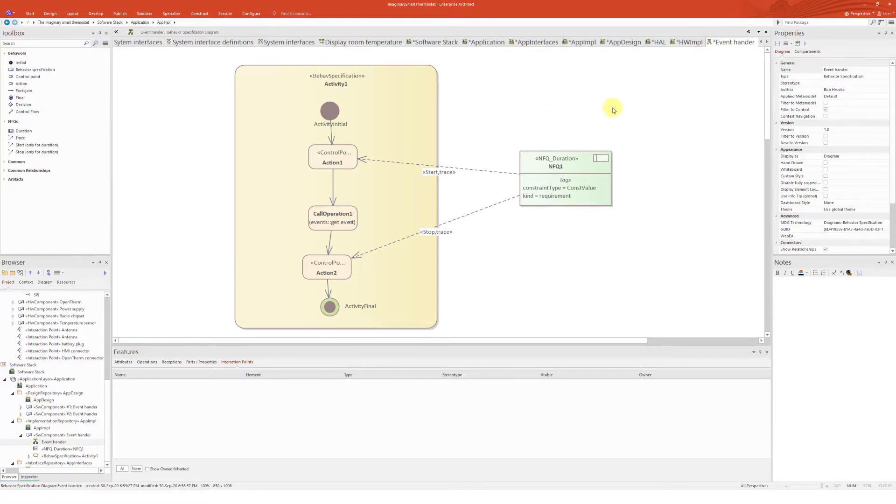
key("ctrl+s")
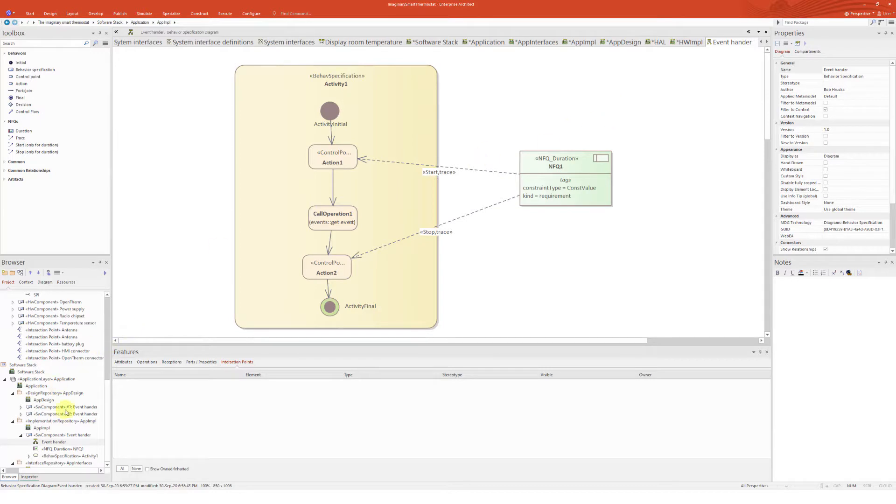
Open the AppImpl diagram and place a Memory NFQ element to the right of the Event hander component
double_click(41, 429)
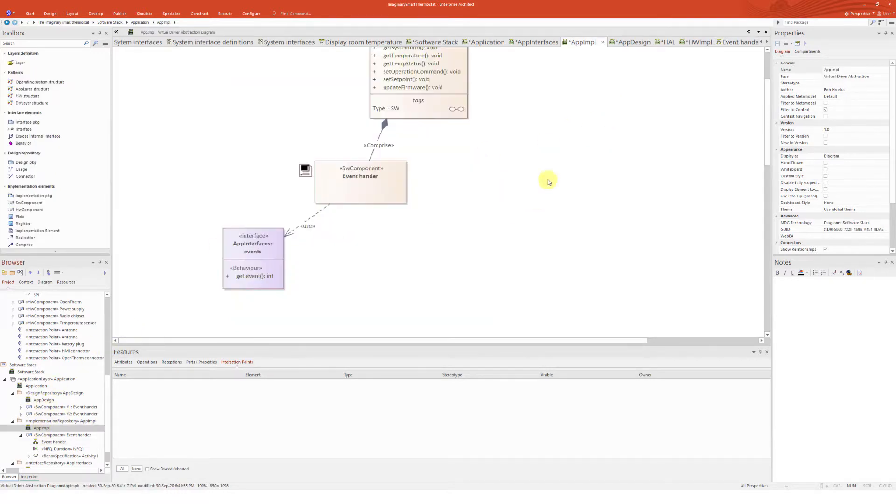
scroll(541, 174, "up", 3)
left_click(372, 275)
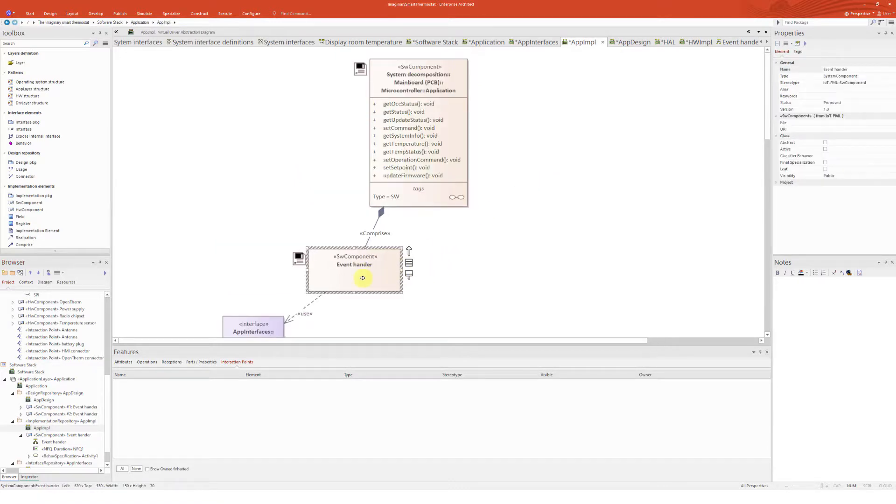
scroll(57, 190, "down", 2)
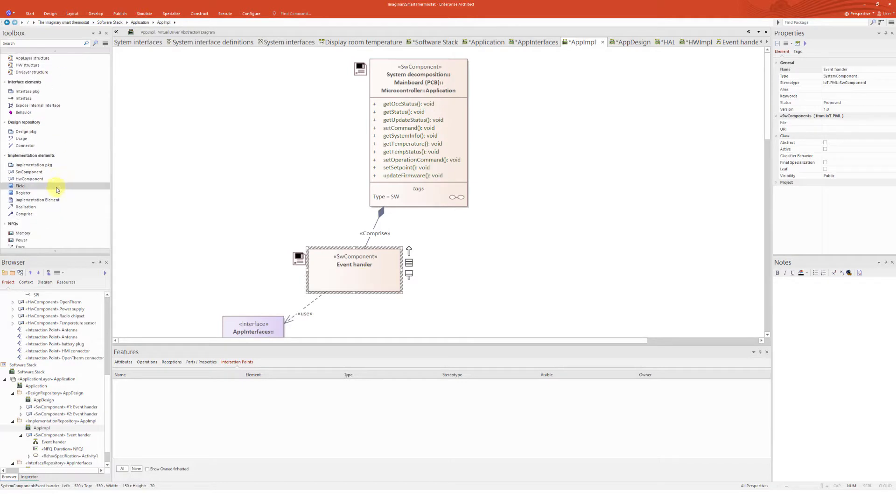
scroll(51, 191, "down", 2)
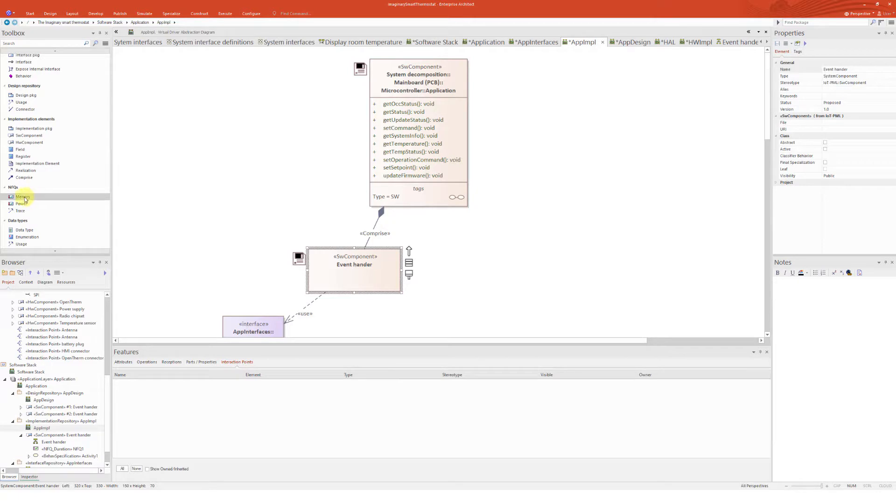
left_click(23, 197)
left_click(517, 242)
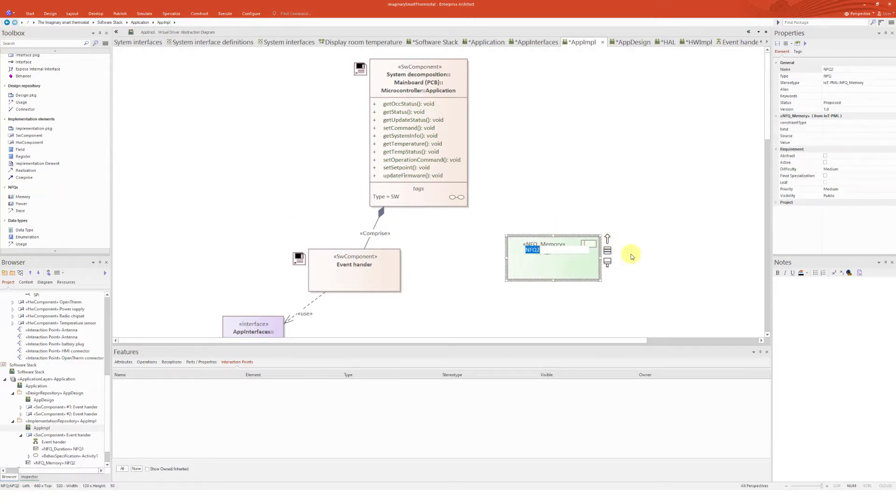
left_click(627, 254)
left_click(589, 258)
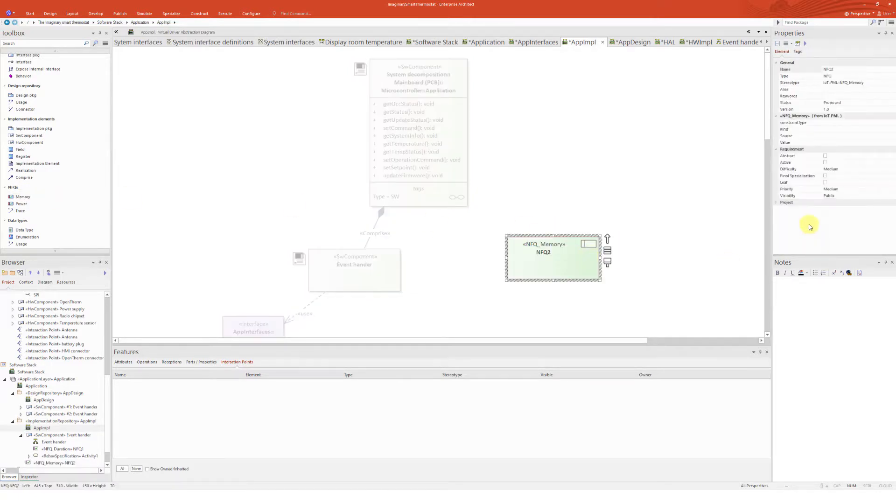
Try to set NFQ2's constraintType
left_click(845, 123)
left_click(858, 122)
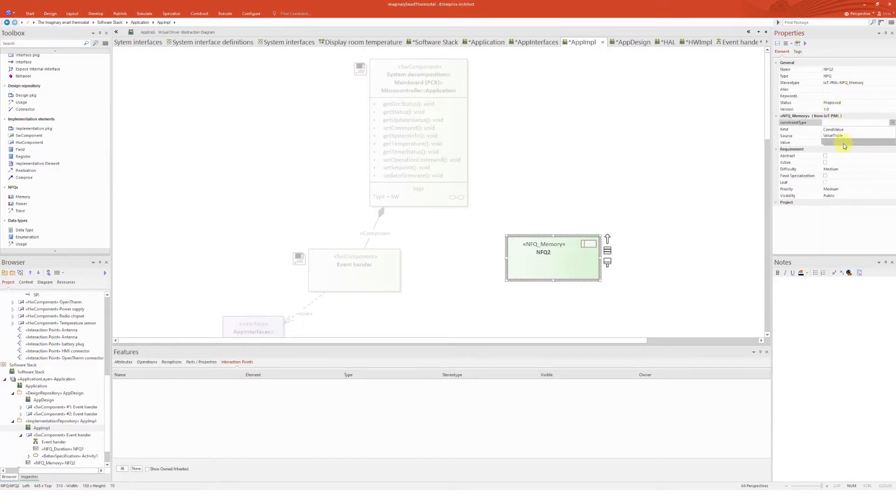
left_click(809, 138)
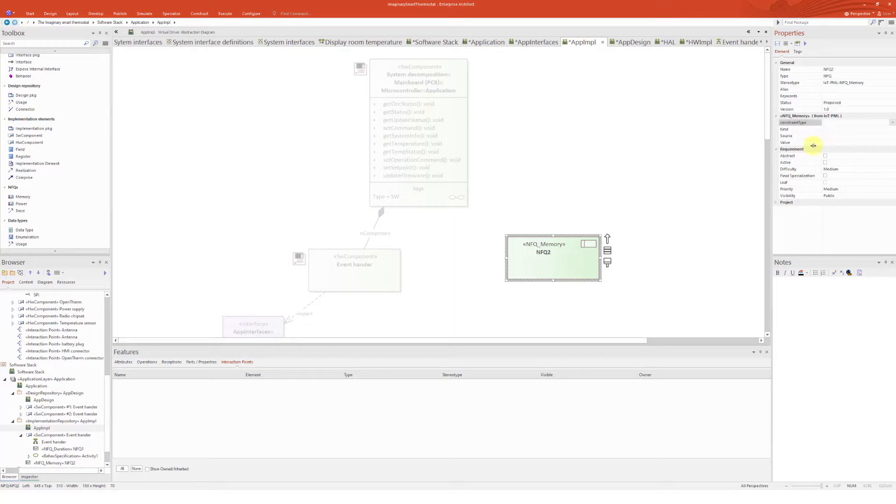
Enter the note "Footprint cannot exceed 5 MB" for NFQ2 and nudge the element slightly upward
left_click(580, 264)
left_click(786, 291)
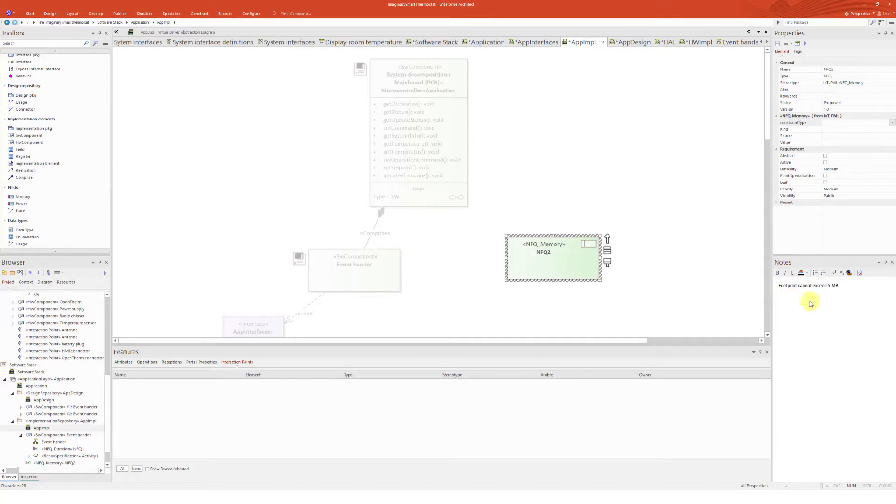
left_click(591, 249)
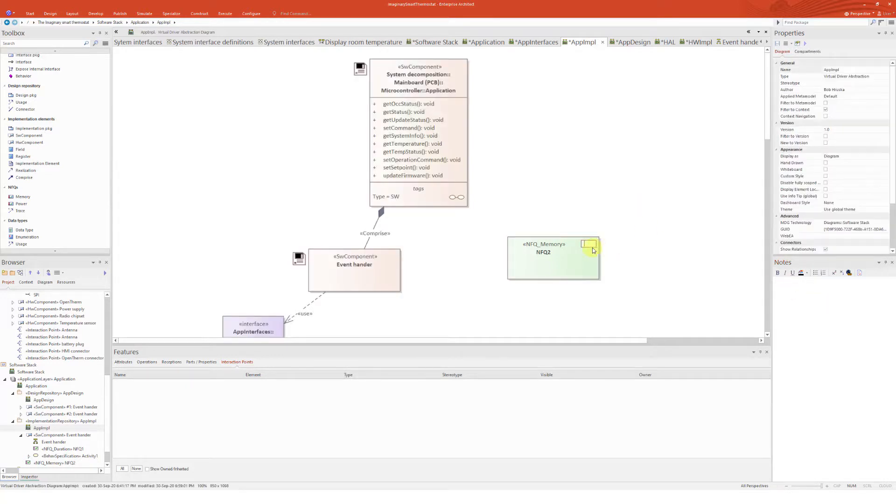
left_click(666, 256)
mouse_move(575, 251)
left_mouse_down()
mouse_move(596, 136)
mouse_move(564, 249)
left_mouse_up()
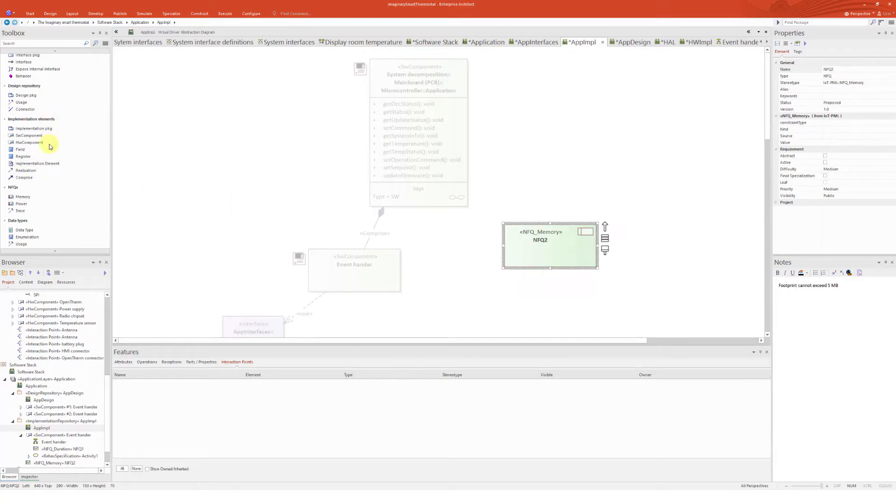
Connect NFQ2 to the Event hander component with a trace and move NFQ2 down level with it
scroll(70, 196, "down", 1)
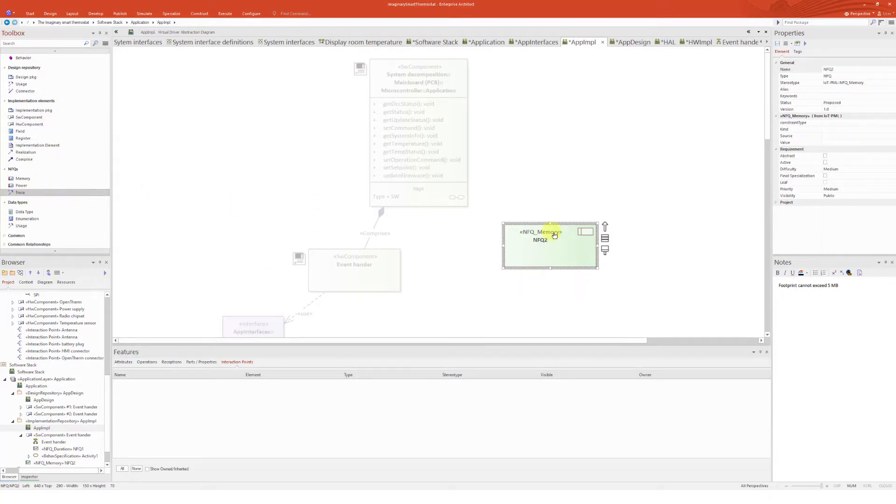
left_click_drag(539, 247, 386, 271)
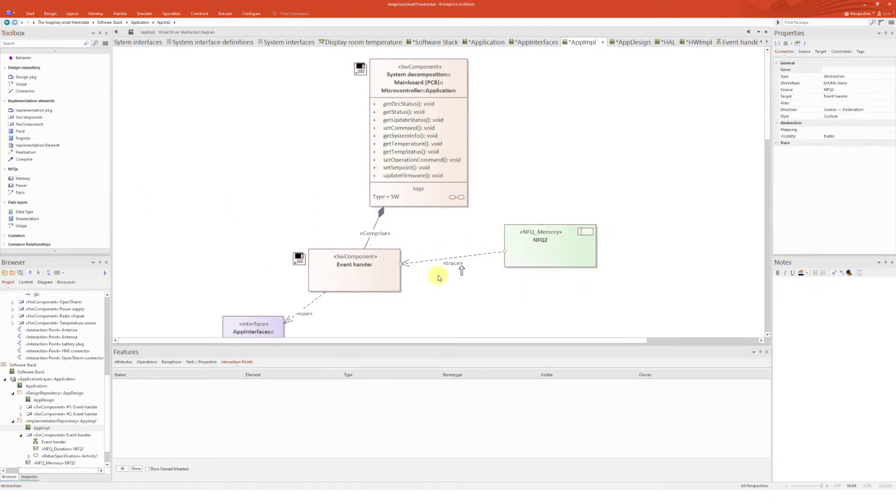
left_click_drag(564, 252, 558, 276)
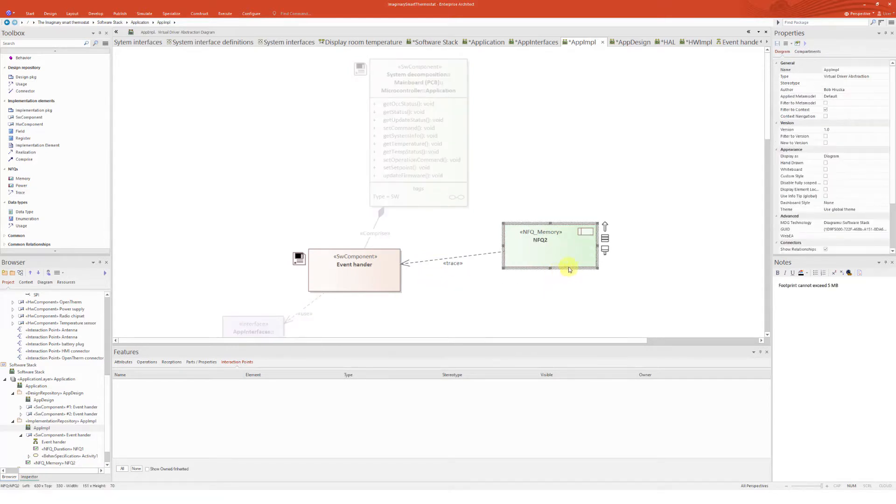
Set NFQ2's kind to requirement
left_click(884, 123)
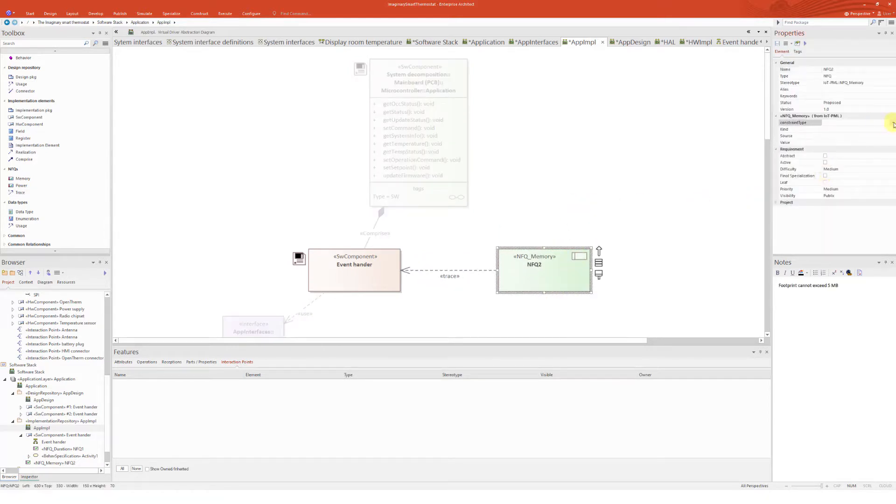
left_click(891, 122)
left_click(855, 127)
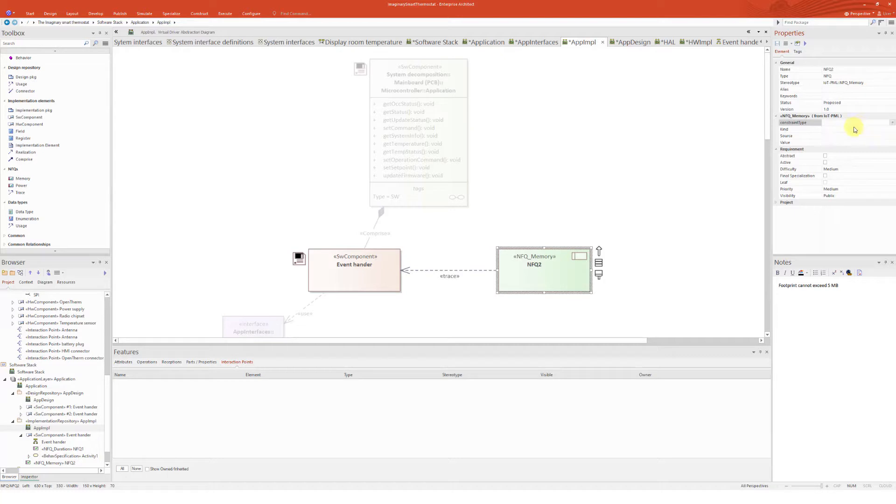
left_click(888, 129)
left_click(891, 129)
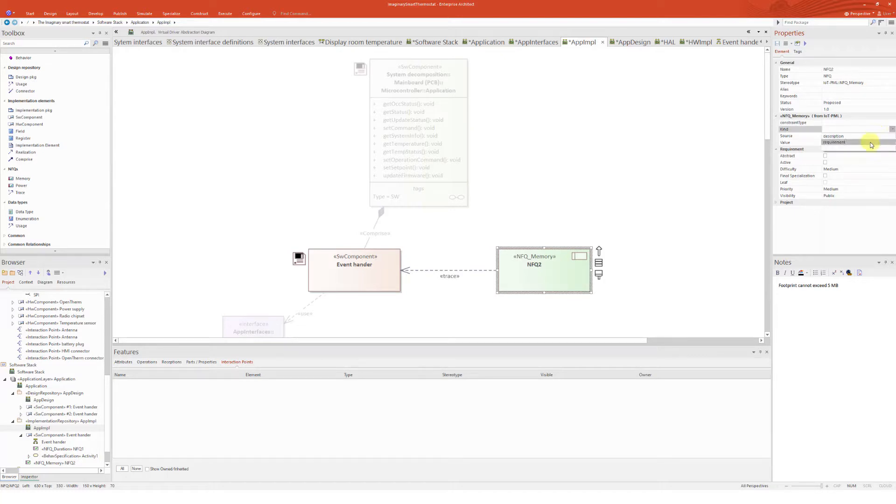
left_click(869, 143)
left_click(719, 211)
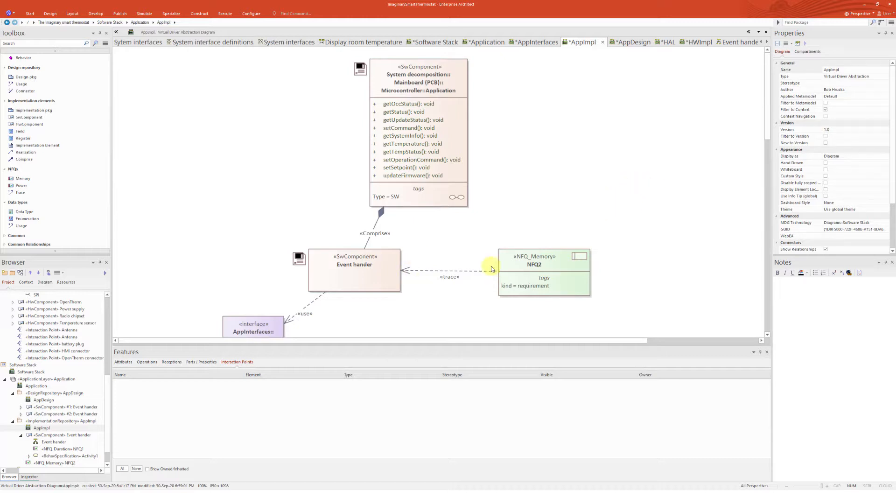
Enable the Notes compartment in the AppImpl diagram's element display settings so NFQ2 shows its note
double_click(628, 224)
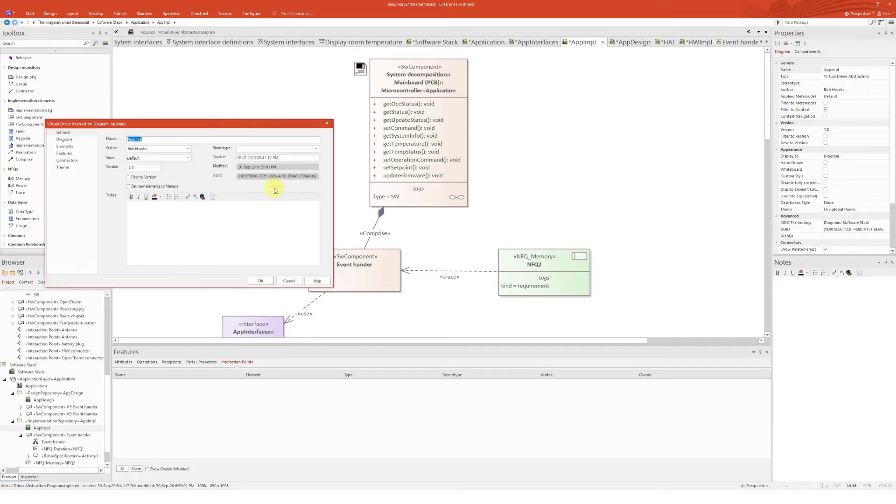
left_click(65, 146)
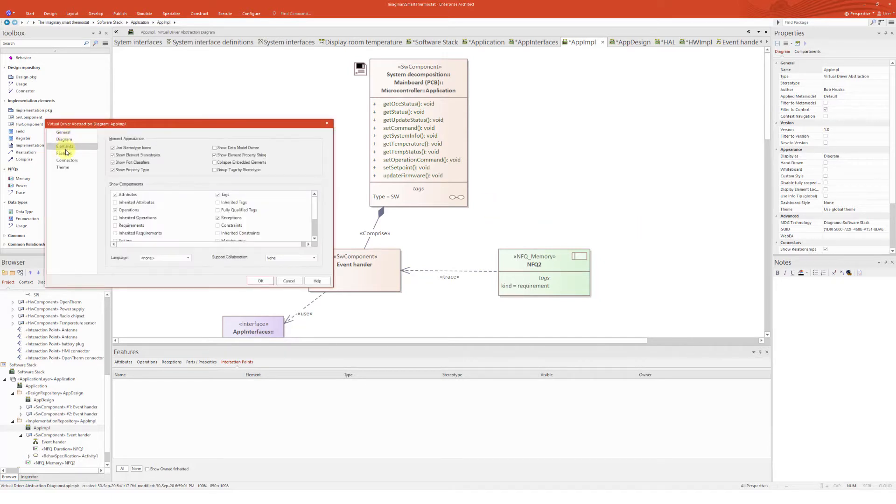
scroll(175, 222, "down", 2)
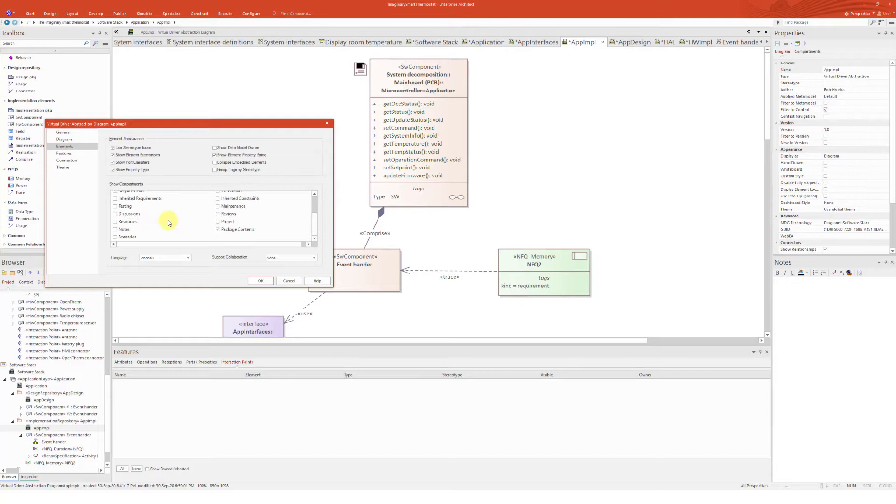
left_click(123, 230)
left_click(115, 230)
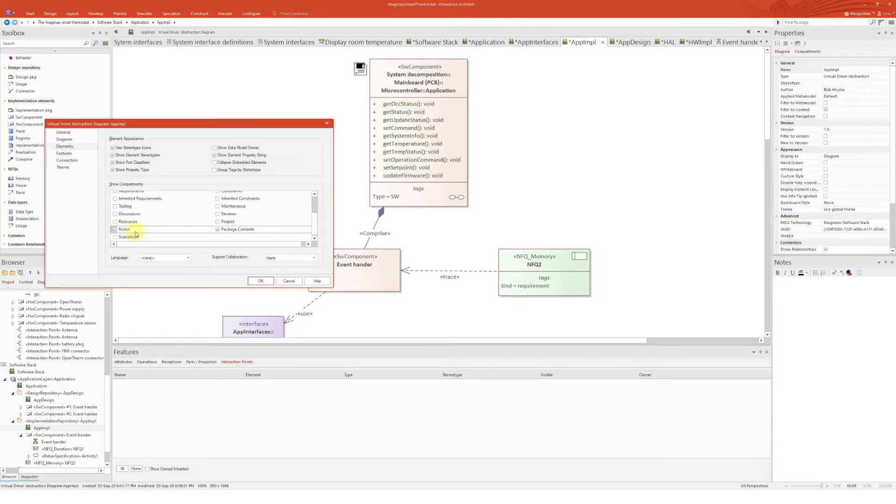
left_click(259, 281)
left_click_drag(569, 265, 569, 253)
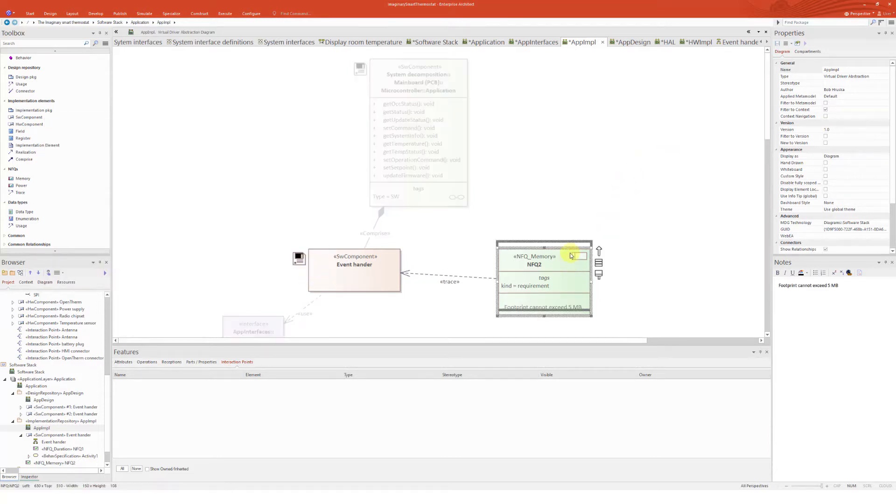
left_click(625, 172)
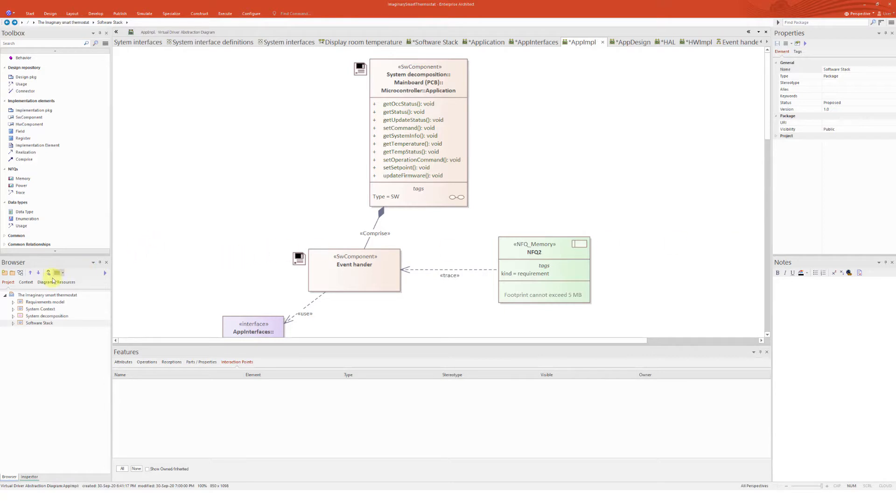
Create a Threat model package under the project root with a new Threat model diagram
left_click(29, 295)
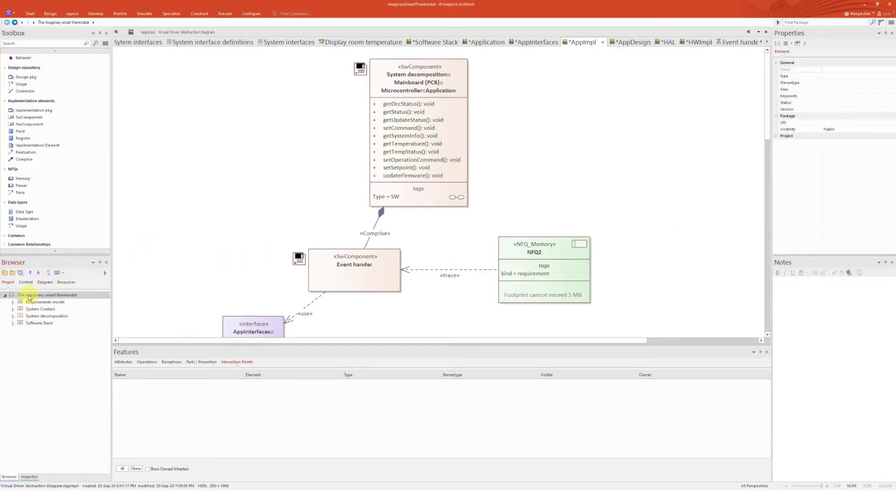
left_click(12, 273)
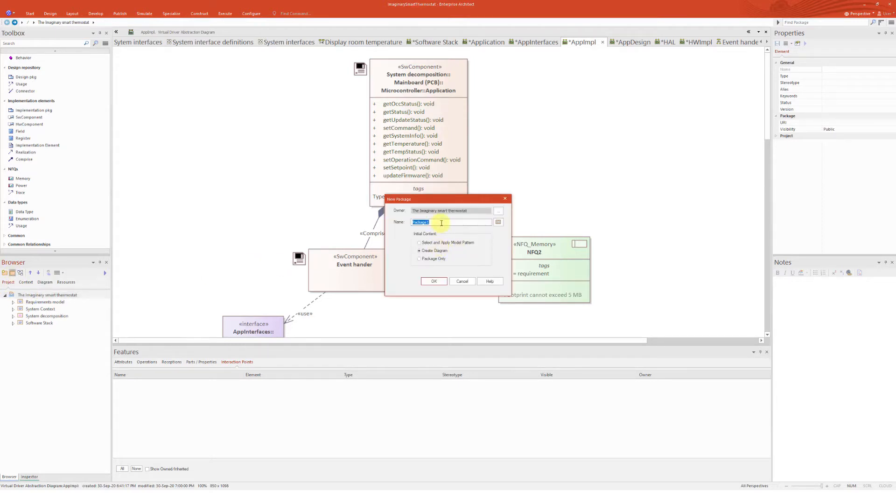
type("Threat model")
left_click(433, 282)
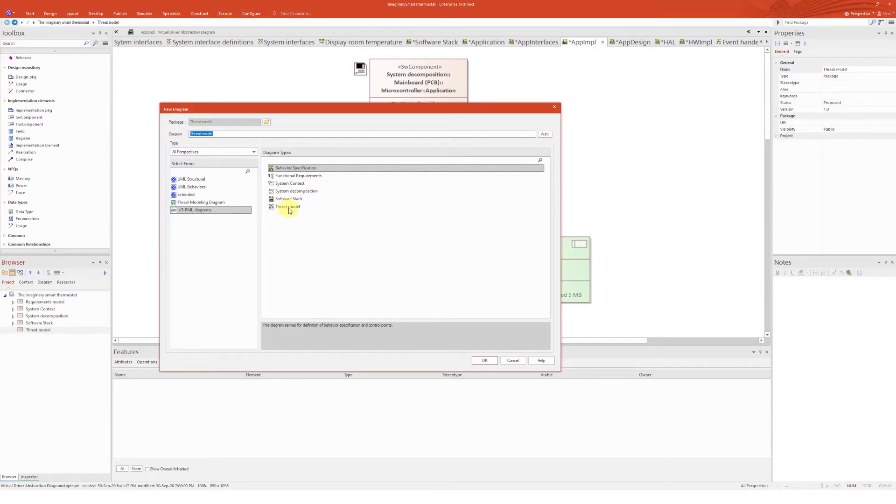
left_click(289, 209)
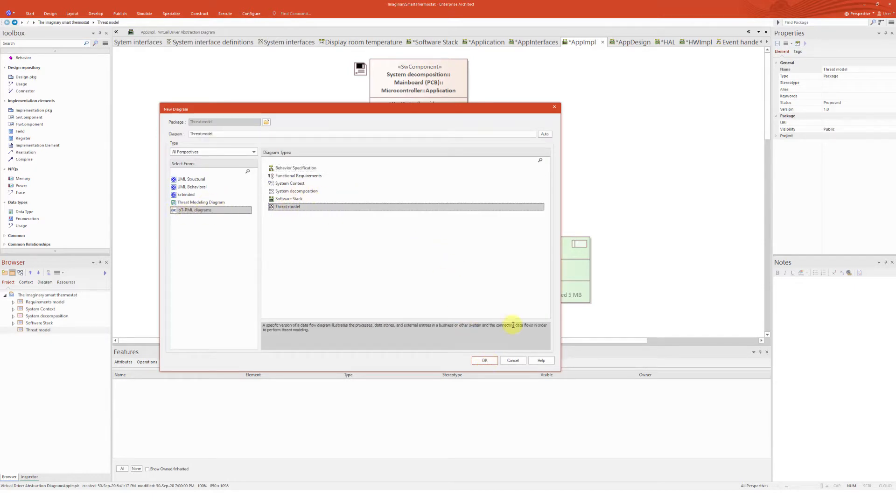
left_click(485, 360)
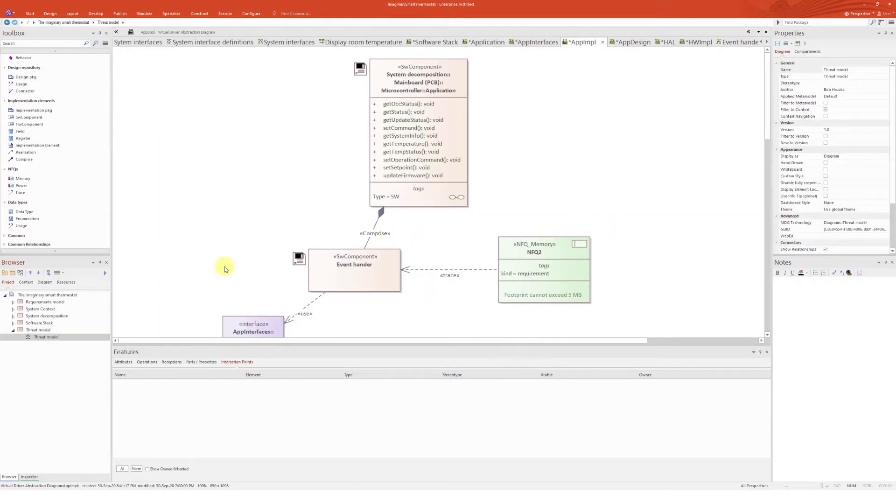
Rename the new diagram to Context Threat model
left_click(59, 338)
left_click(62, 337)
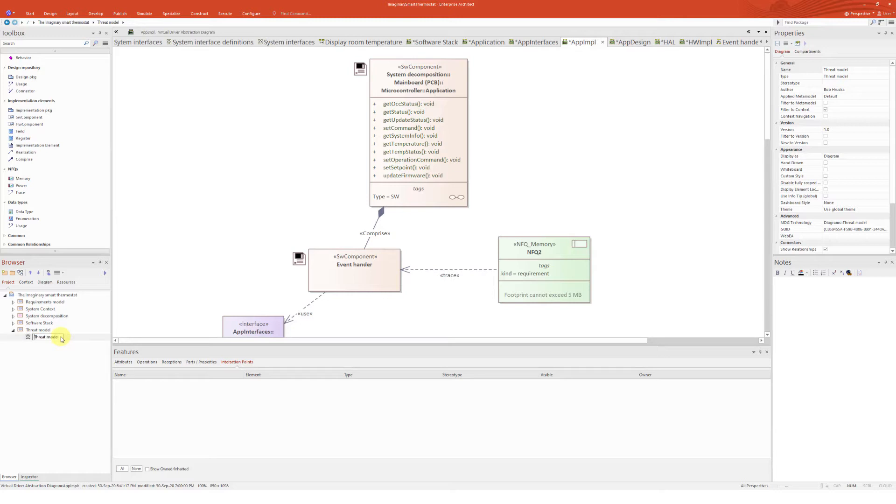
type("Context")
key("Return")
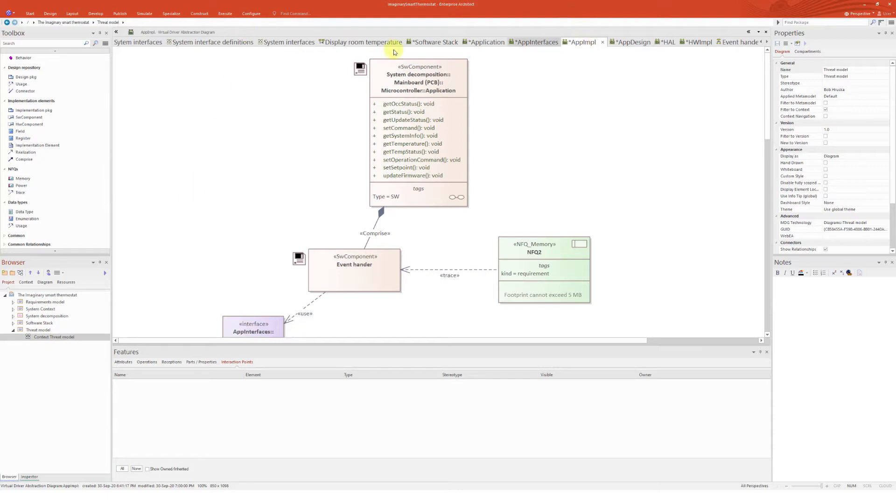
Copy the User, Boiler controller and Smart thermostat cloud from the System Context diagram, then open the Context Threat model diagram
left_click(14, 309)
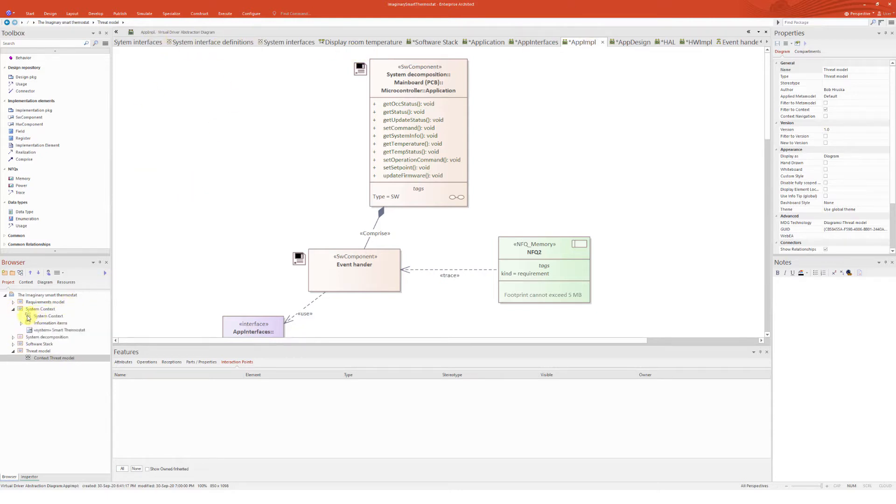
double_click(28, 317)
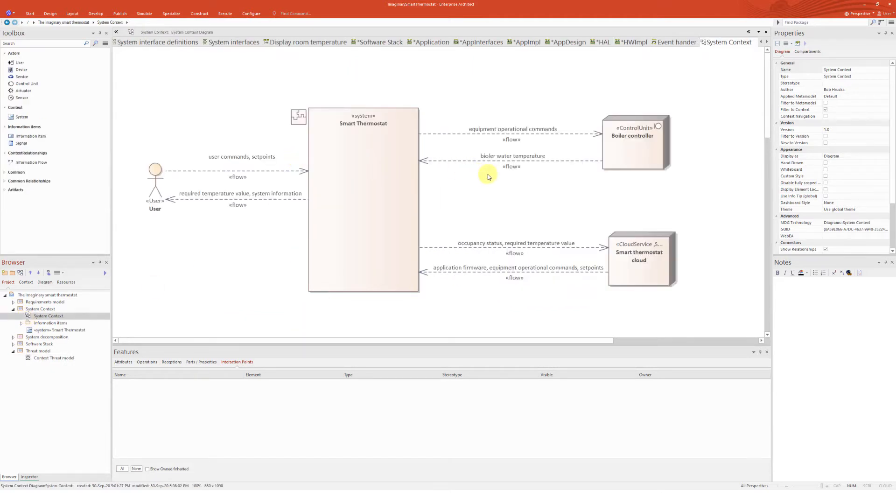
left_click(156, 186)
left_click(640, 134, "ctrl")
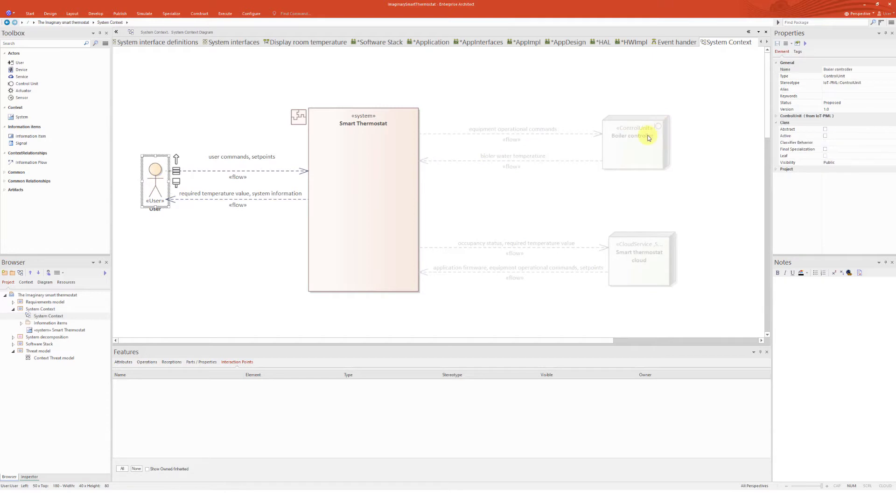
left_click(659, 244, "ctrl")
key("ctrl+c")
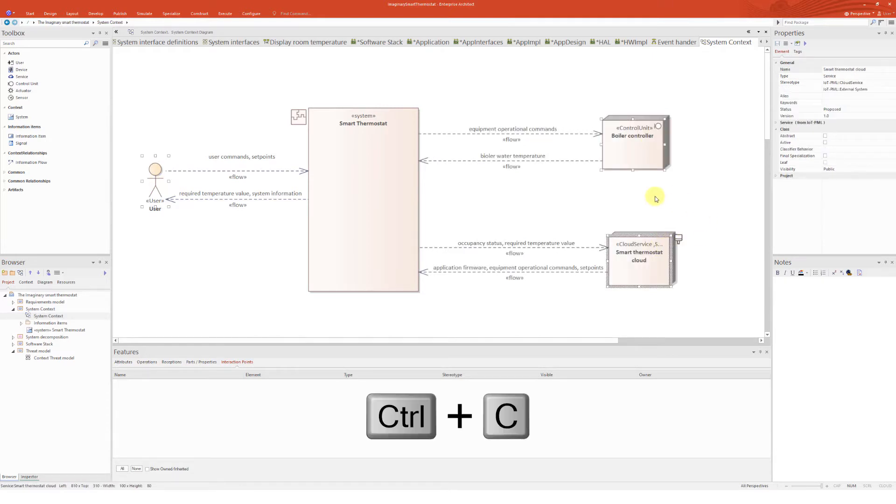
double_click(50, 360)
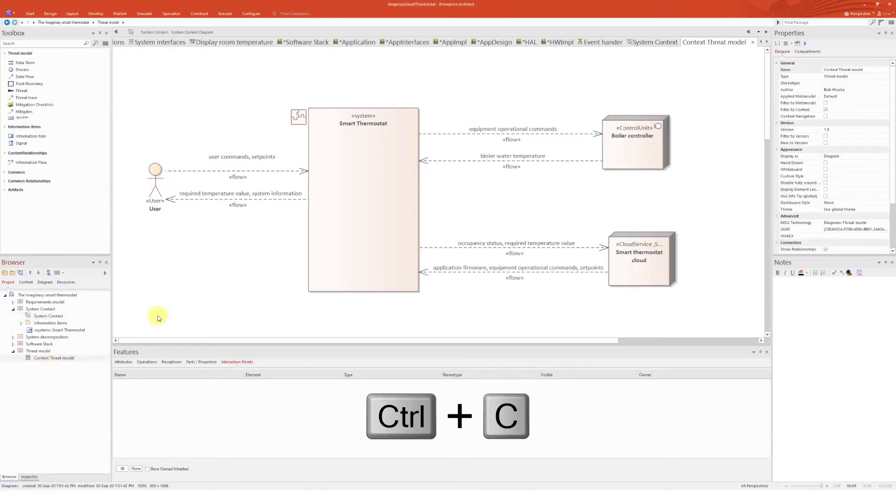
Paste the User, Boiler controller and Smart thermostat cloud into the Context Threat model diagram and arrange them on the left
key("ctrl+v")
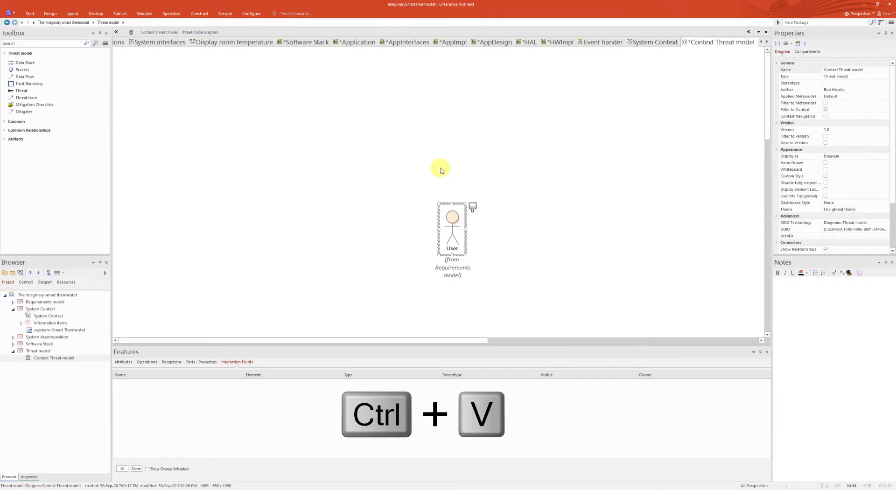
scroll(612, 193, "up", 5)
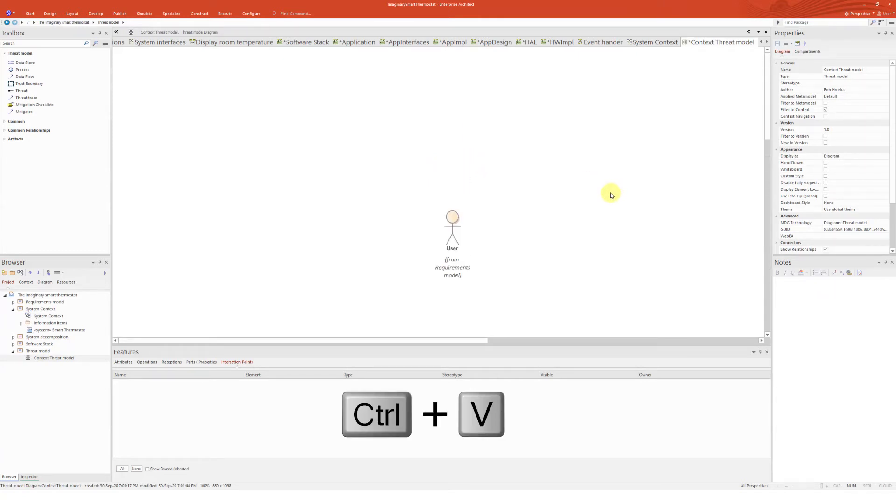
scroll(548, 198, "down", 5)
left_click_drag(715, 160, 189, 114)
left_click_drag(728, 246, 202, 205)
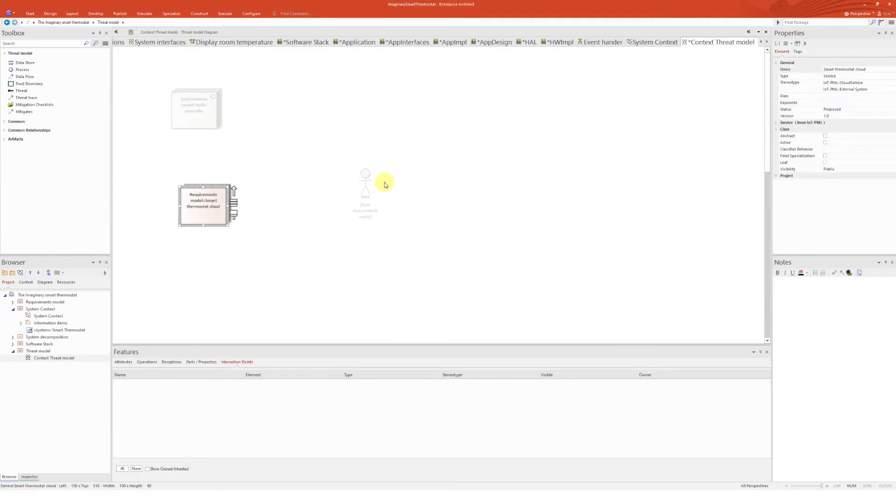
left_click_drag(366, 183, 304, 168)
left_click(317, 177)
scroll(318, 177, "up", 3)
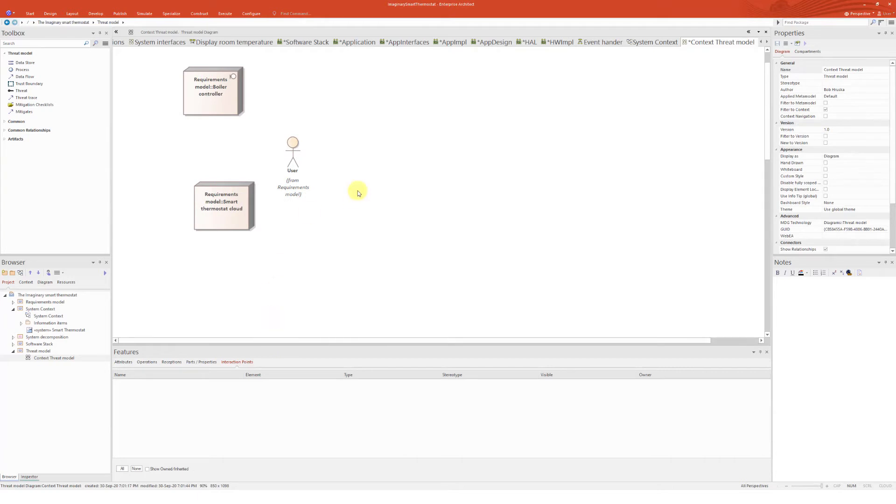
scroll(356, 190, "up", 1)
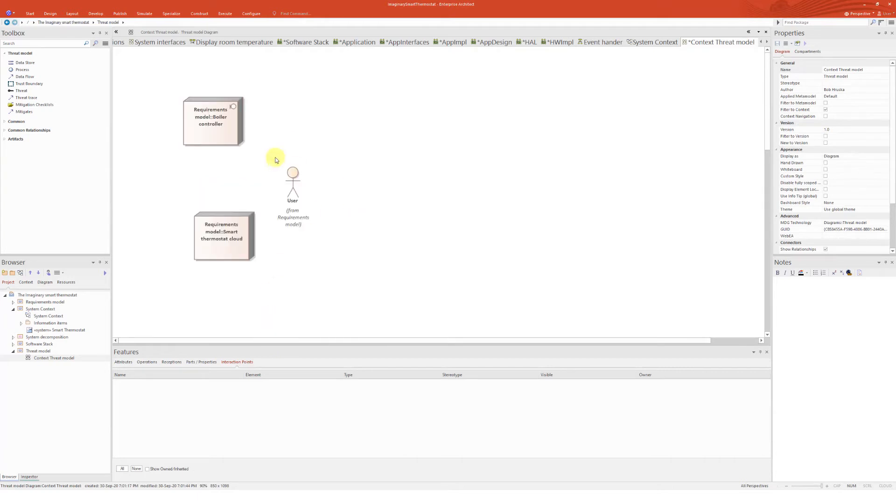
Turn off Show Namespace in the Context Threat model diagram's properties
double_click(335, 122)
left_click(63, 139)
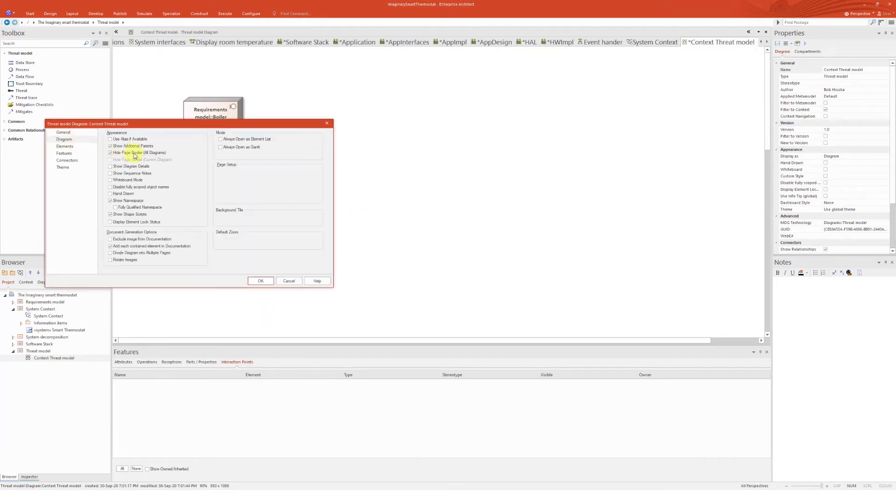
left_click(112, 201)
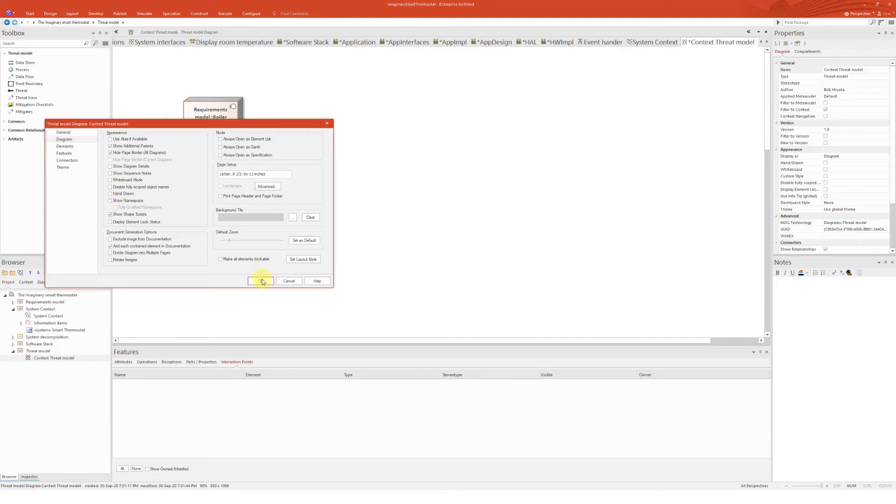
left_click(260, 281)
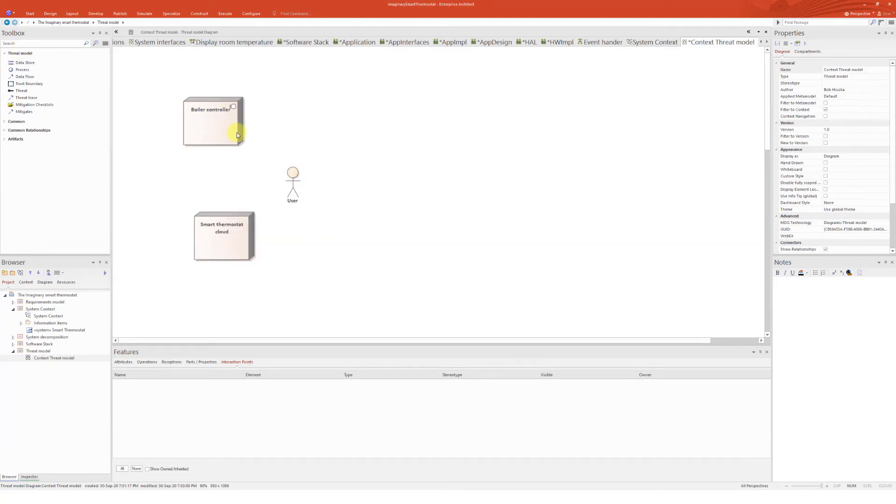
Add a process beside the Boiler controller and a data store below it
left_click(39, 70)
left_click(342, 112)
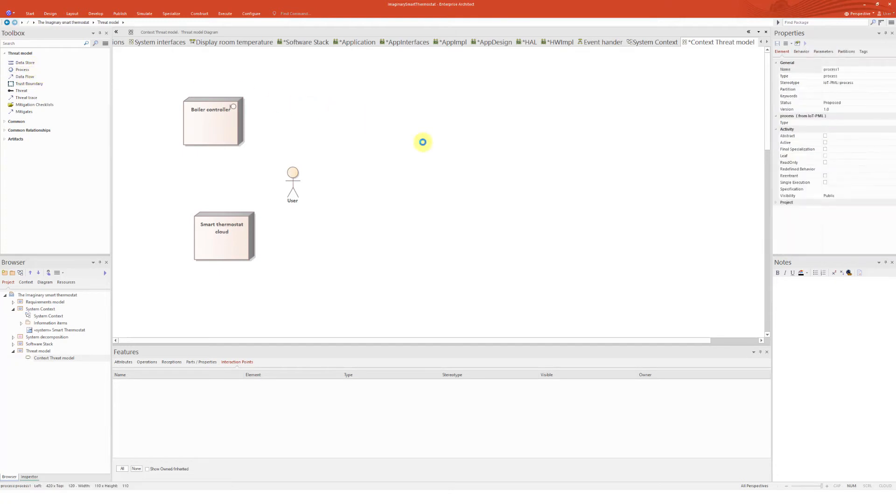
left_click(21, 63)
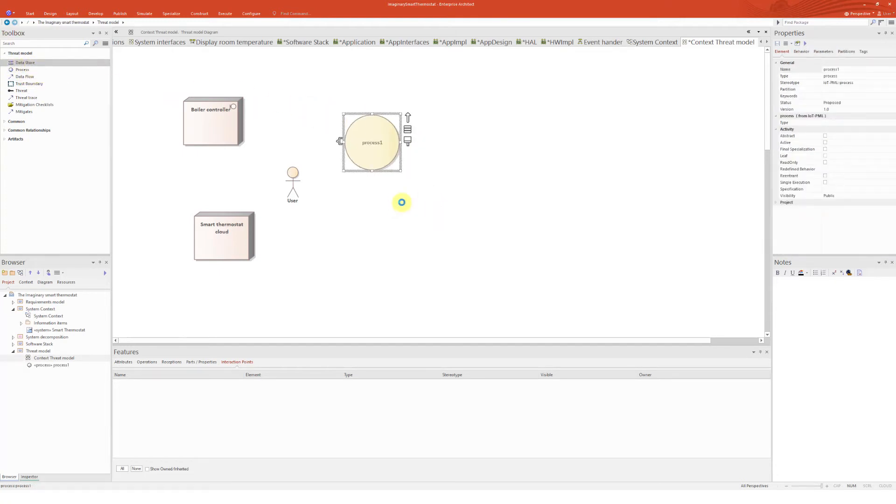
left_click(393, 212)
Reposition the Boiler controller at the upper left and nudge the Smart thermostat cloud slightly rightwards
left_click_drag(232, 112, 493, 85)
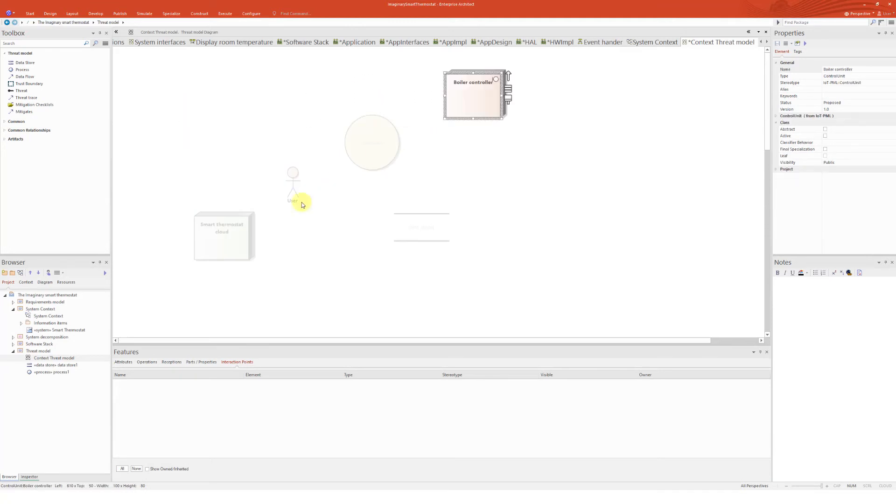
left_click_drag(221, 233, 238, 232)
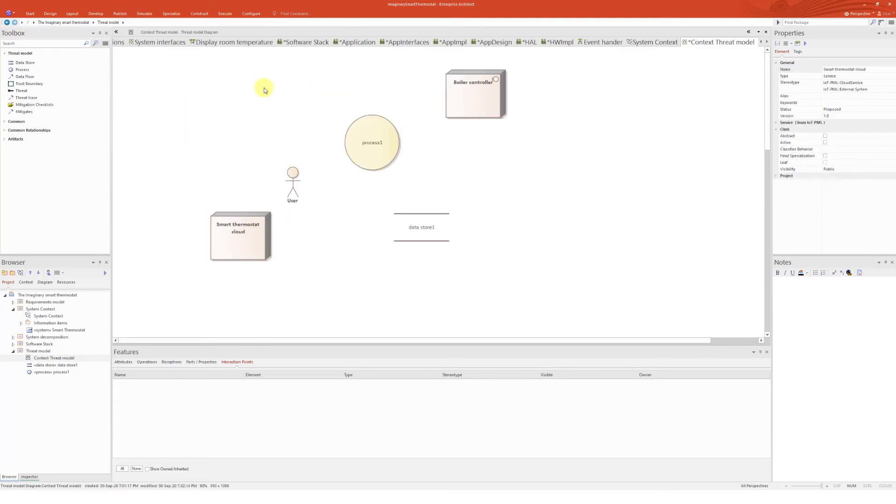
left_click(490, 103)
left_click_drag(489, 102, 250, 97)
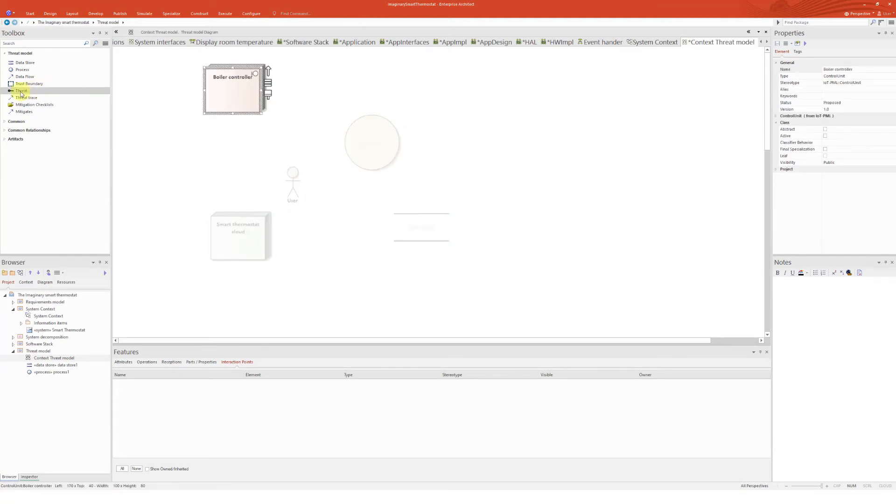
Draw a data flow from the Boiler controller to process1
left_click(240, 102)
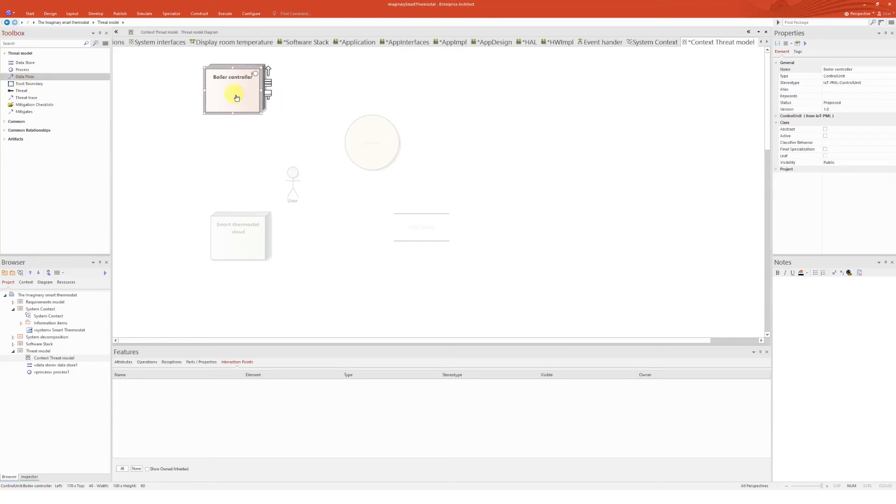
mouse_move(237, 97)
left_mouse_down()
mouse_move(262, 90)
mouse_move(320, 104)
mouse_move(359, 134)
left_mouse_up()
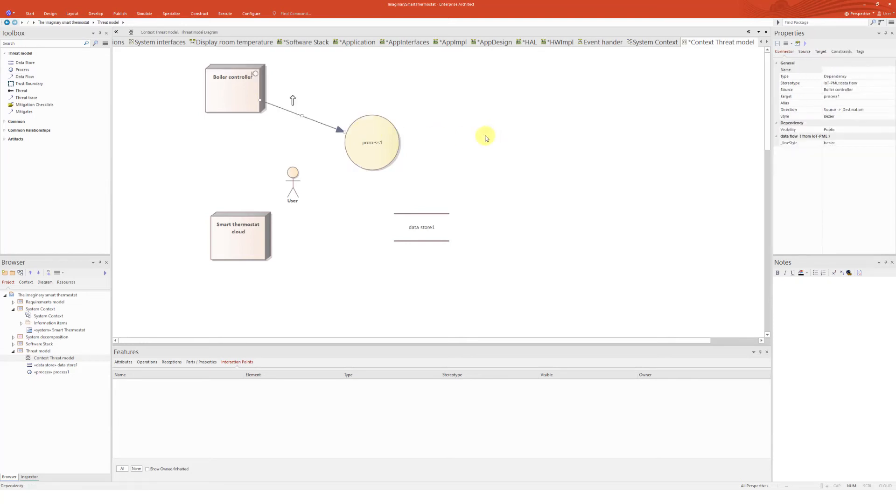
left_click(485, 138)
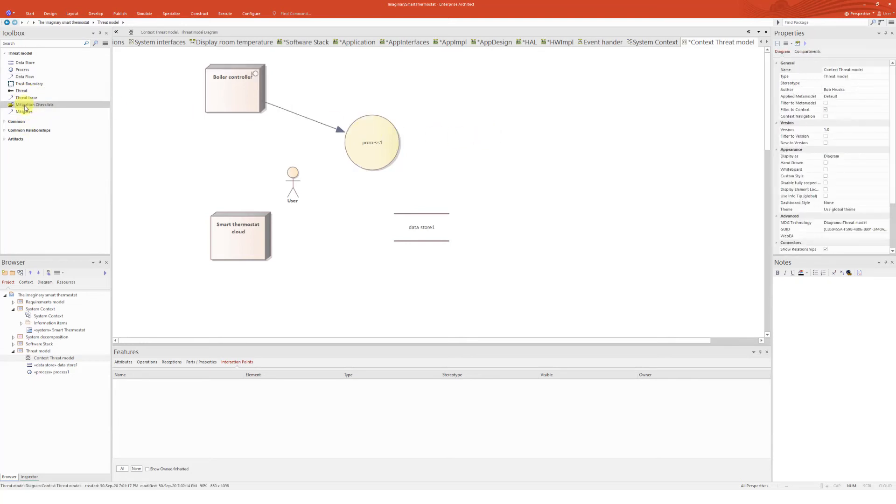
Draw a data flow from process1 to data store1
left_click(21, 77)
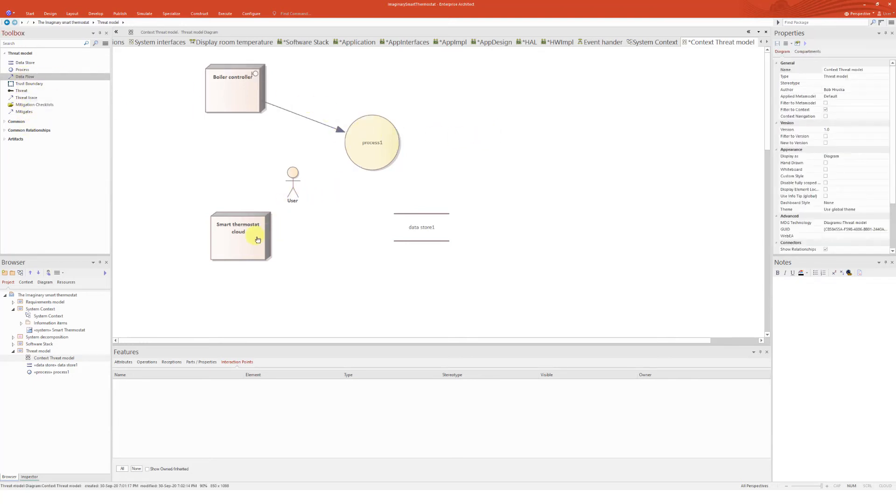
left_click_drag(371, 147, 413, 214)
left_click(459, 210)
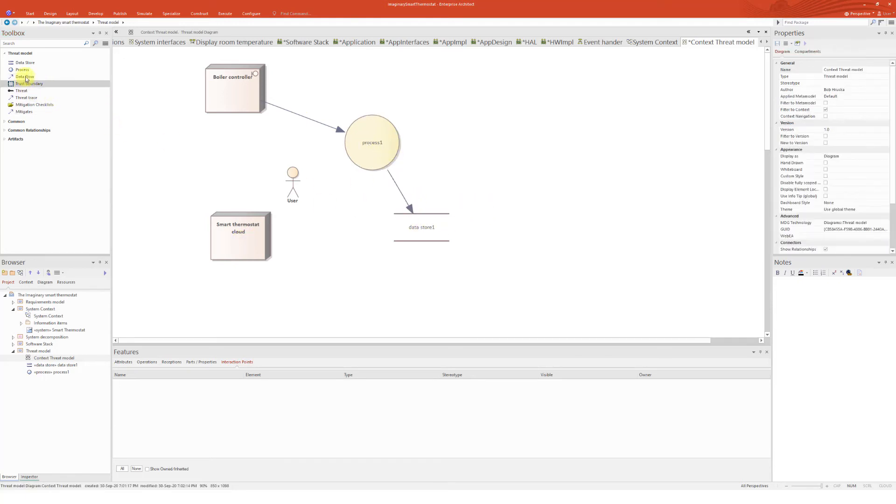
Move the User actor further left in the diagram
left_click_drag(291, 176, 236, 165)
left_click(456, 150)
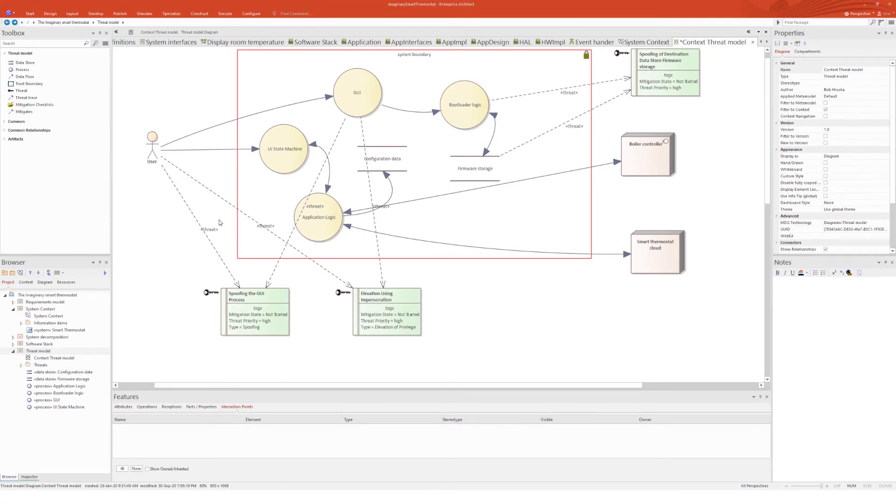
left_click(153, 145)
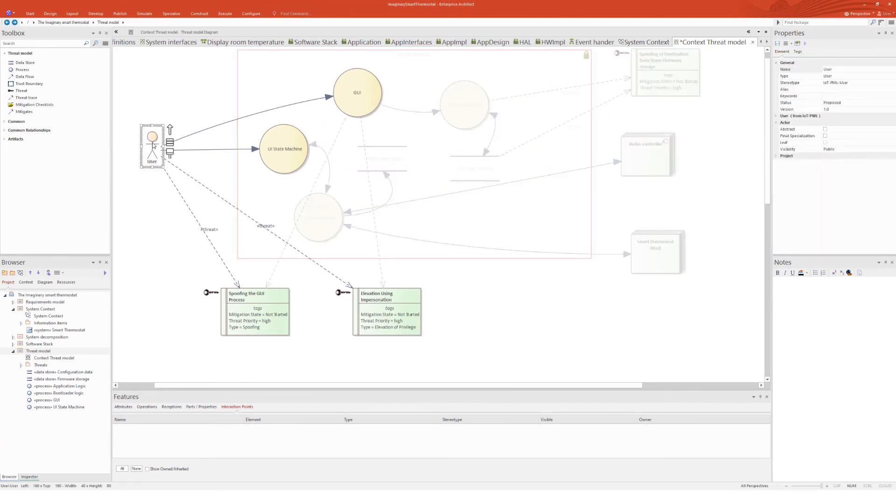